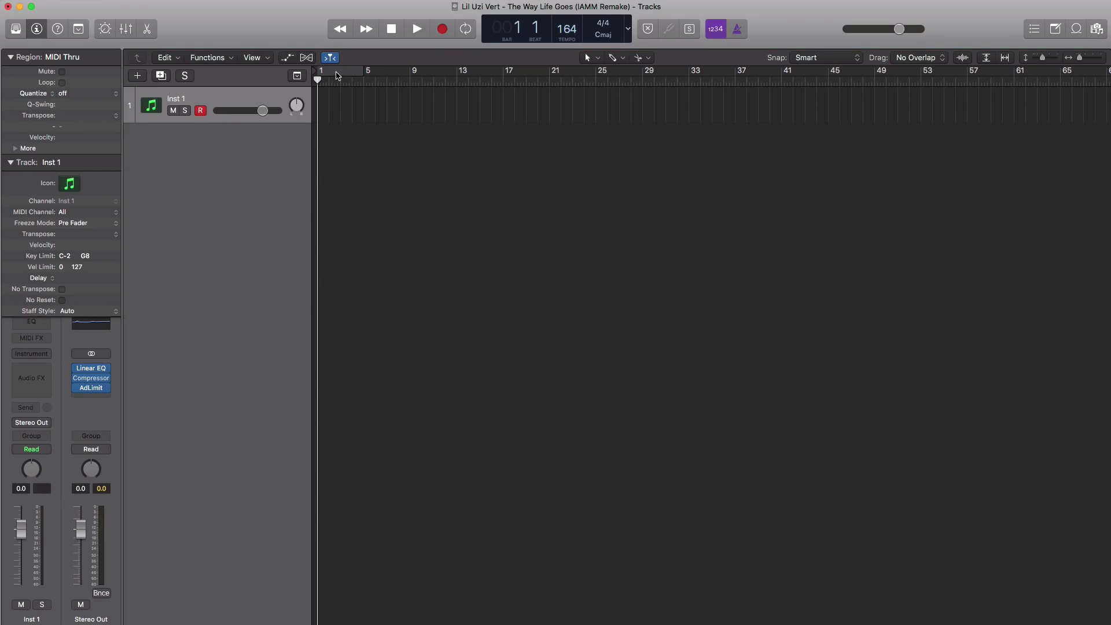
Turn on the cycle over bars 1 to 5 and import the Oh Wonder - Landslide audio onto a new track at bar 1.
left_click(338, 74)
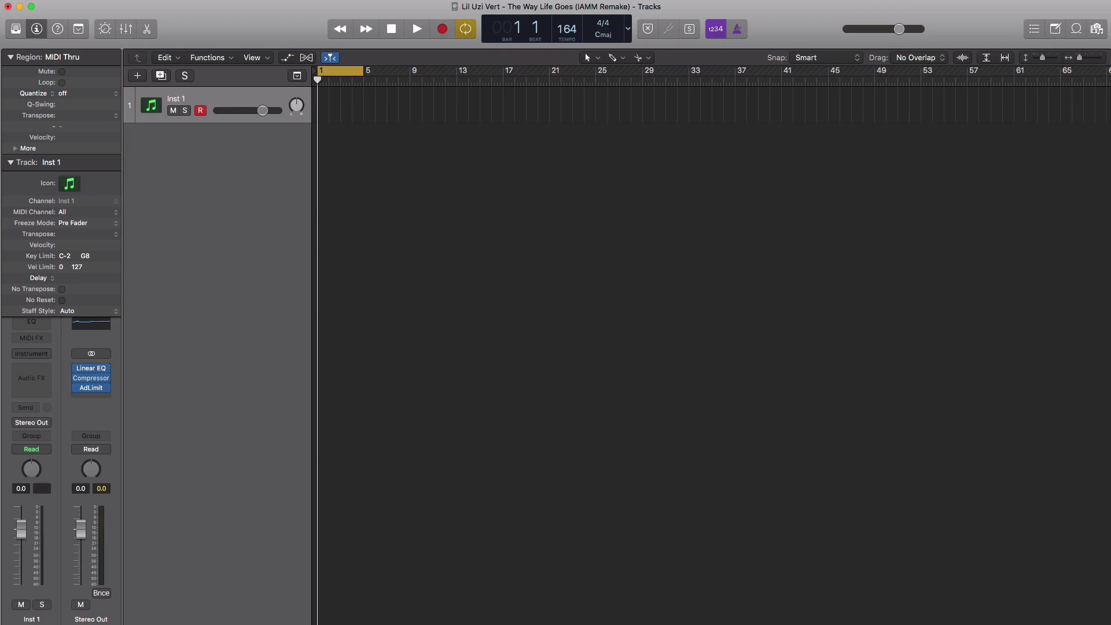
left_click_drag(851, 570, 319, 224)
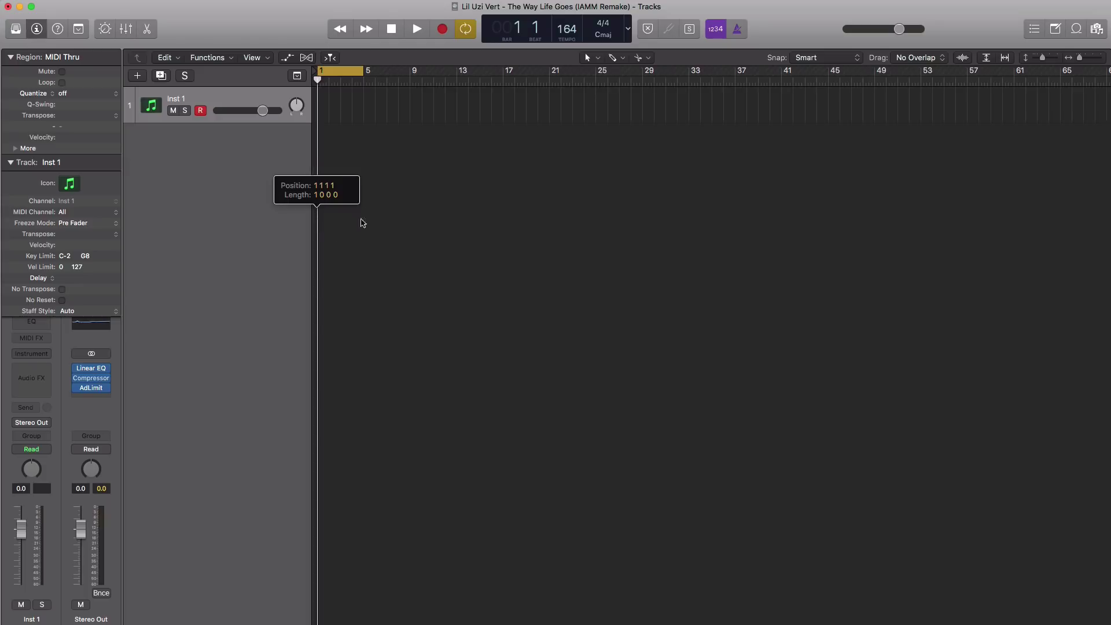
key("super+Down")
key("super+Down")
key("super+Down")
key("super+Down")
key("super+Down")
key("super+Down")
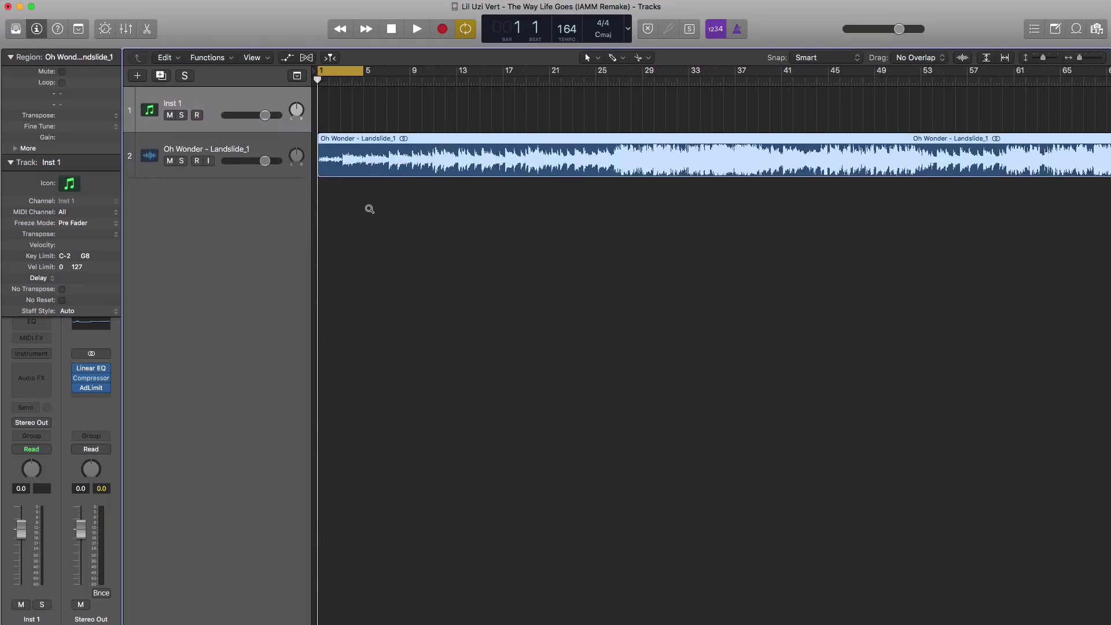
Play back the opening bars of the Landslide sample.
key("super+Right")
key("super+Right")
key("super+Right")
key("super+Right")
key("space")
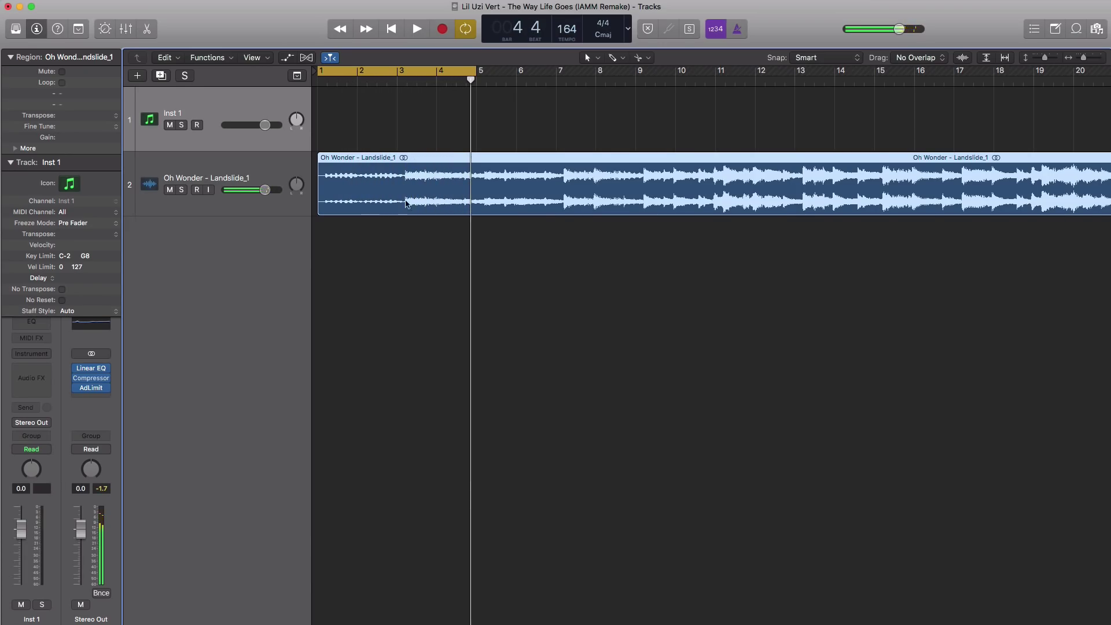
Cut off the silence before the sample's first note, delete it, and move the remaining region to start at bar 1.
key("super+Right")
key("super+Right")
key("super+Right")
key("super+Right")
key("super+Right")
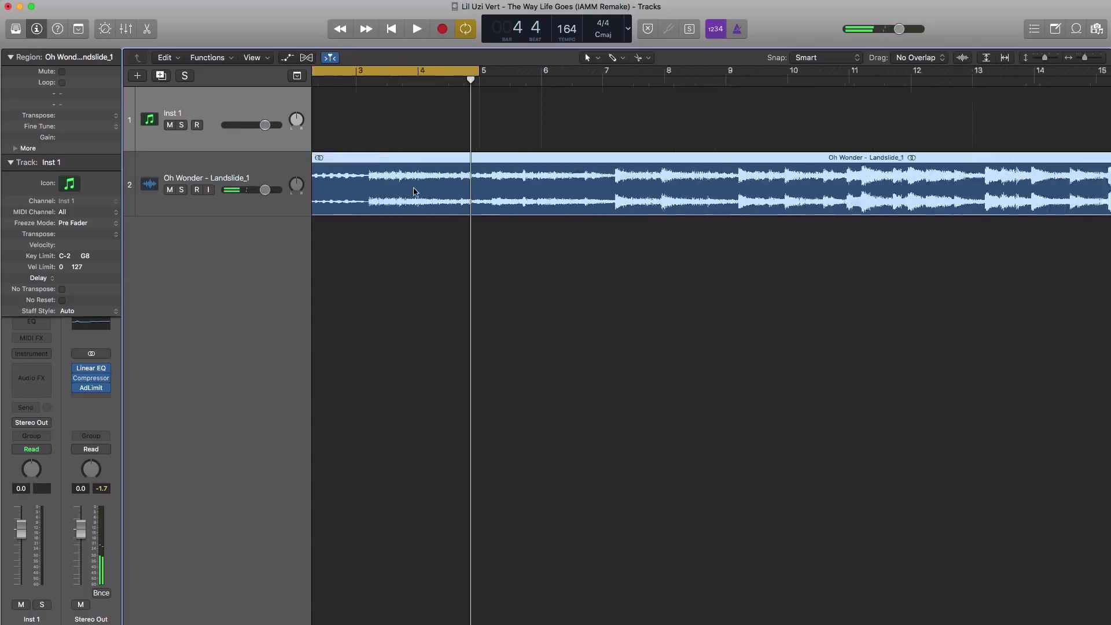
scroll(414, 191, "left", 6)
key("super+Down")
key("super+Down")
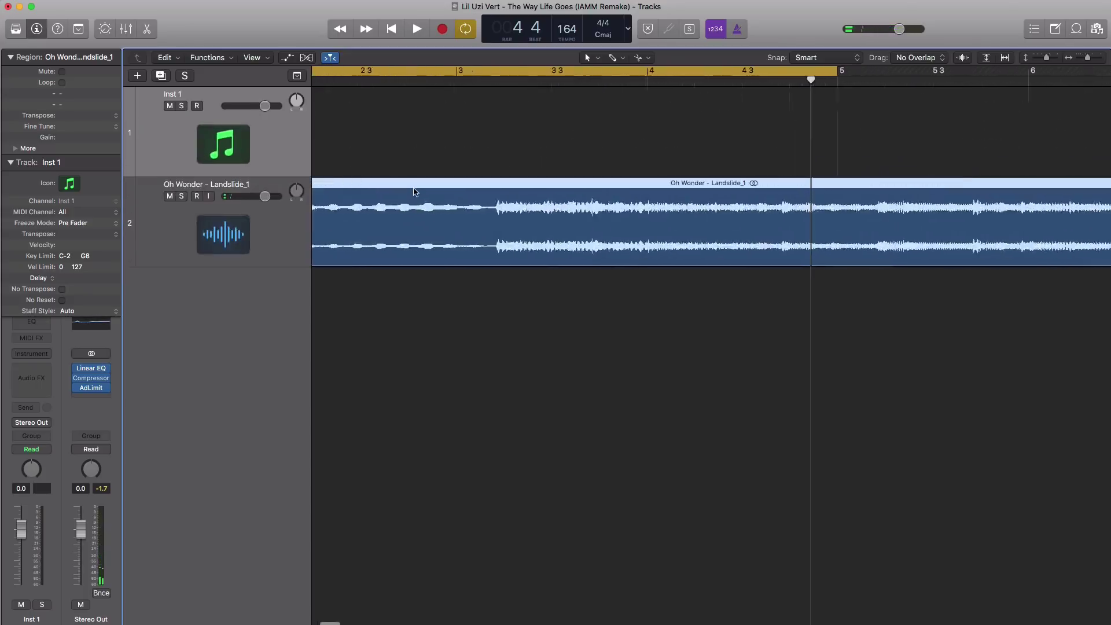
key("super+Down")
key("super+Right")
scroll(455, 285, "right", 1)
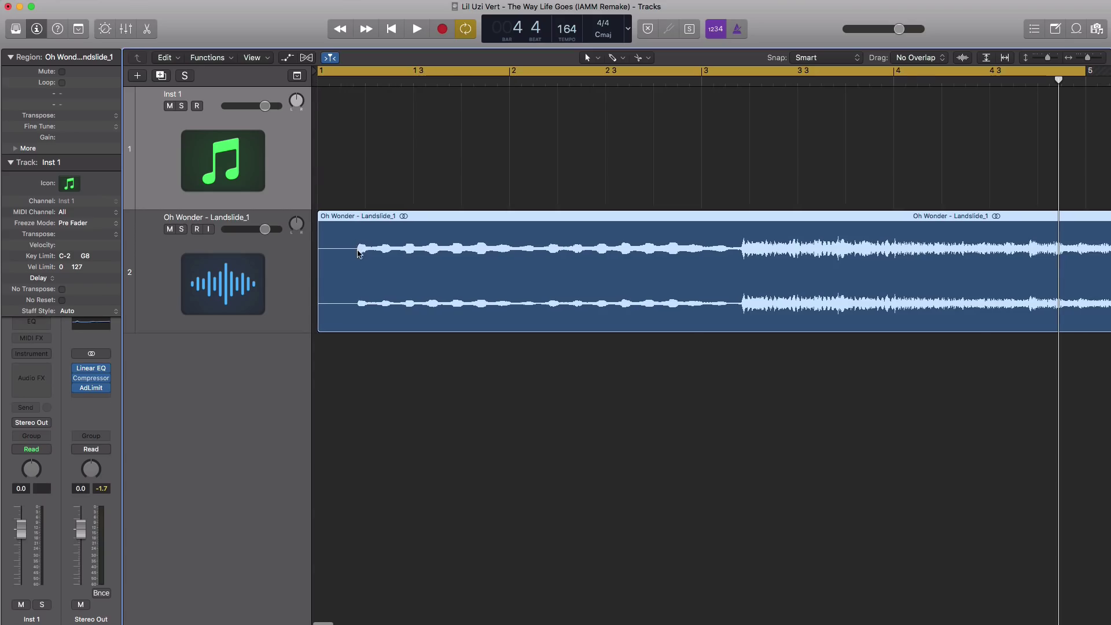
left_click(357, 255)
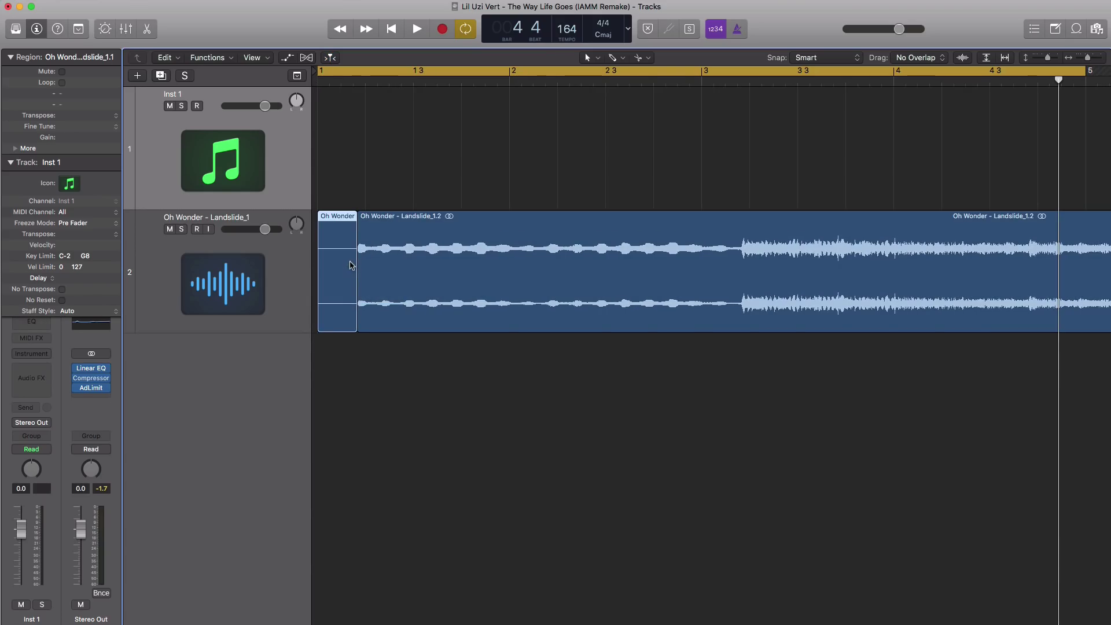
key("Delete")
left_click_drag(449, 249, 409, 253)
Play the trimmed sample, split it at bar 3 and delete everything after the split.
key("space")
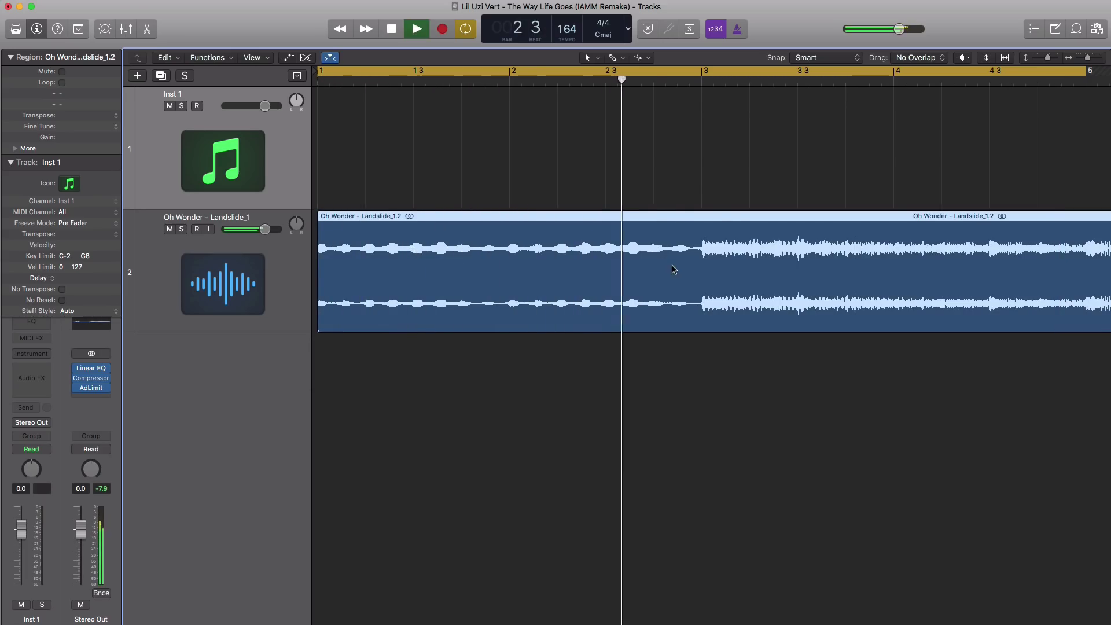
key("space")
left_click(700, 249)
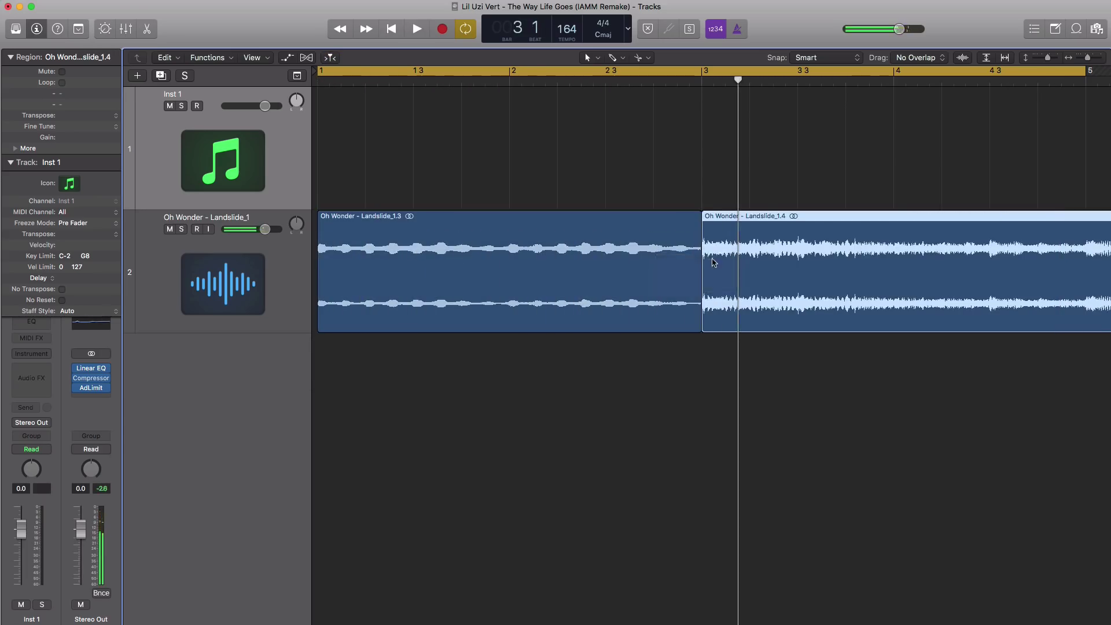
key("Delete")
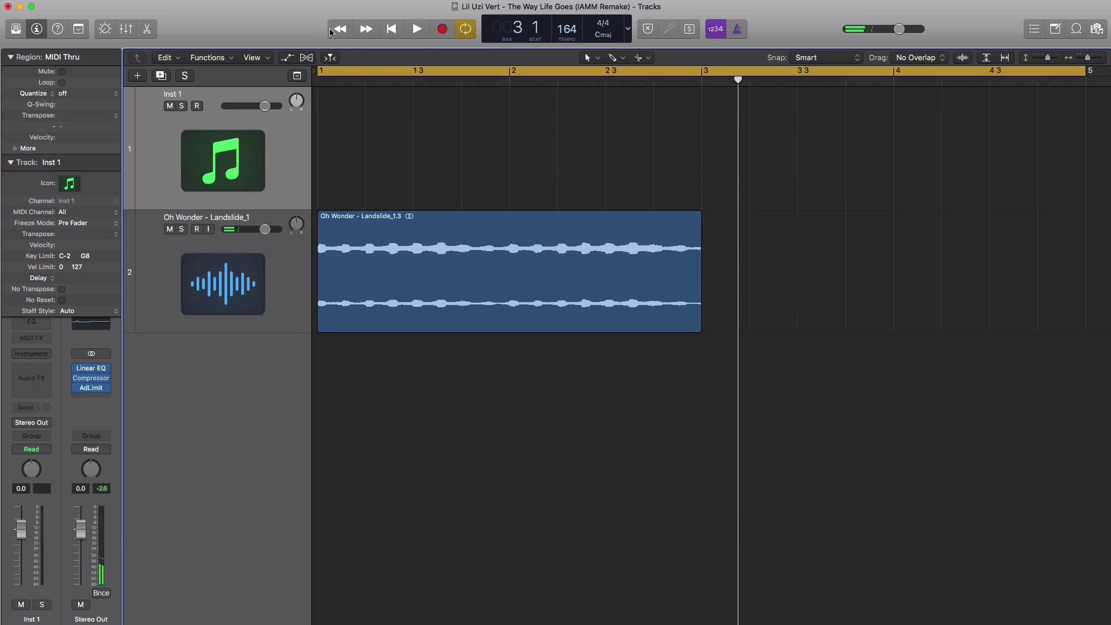
Set the cycle range to bars 1 to 3 and play the two-bar sample as a loop.
left_click_drag(347, 74, 704, 81)
key("space")
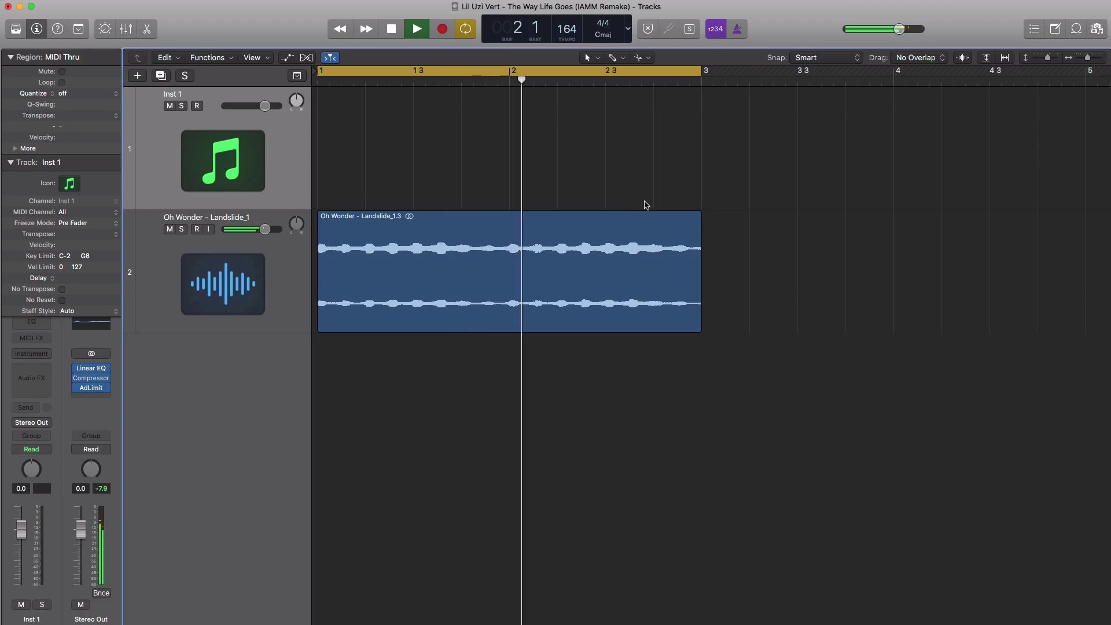
key("space")
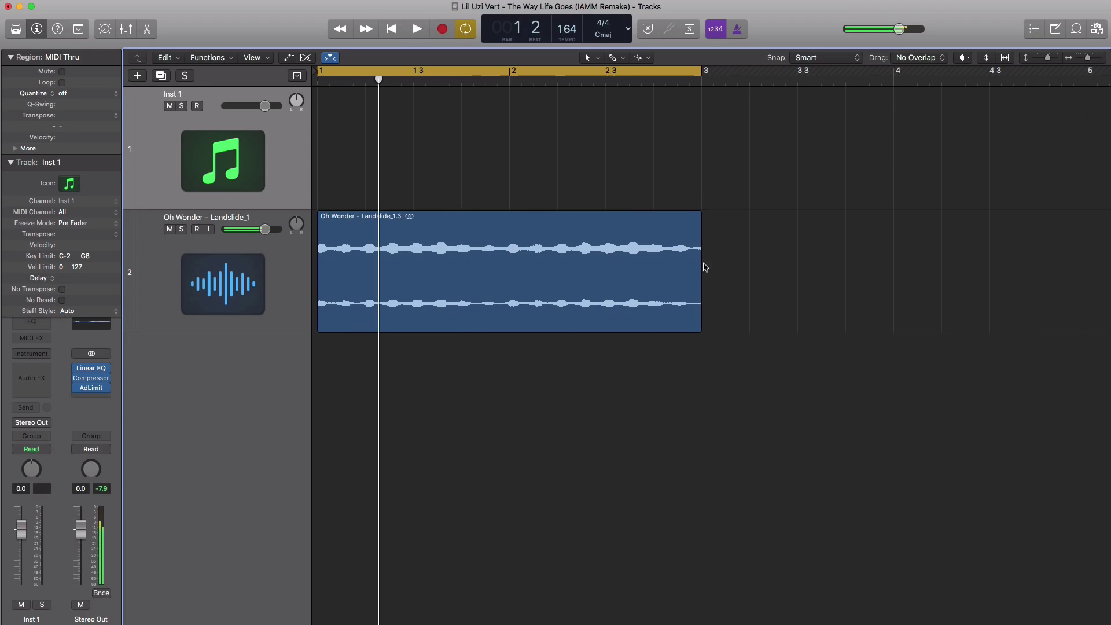
Use the Fade Tool to add a short fade-in and fade-out to the sample region, and play the loop.
left_click(617, 57)
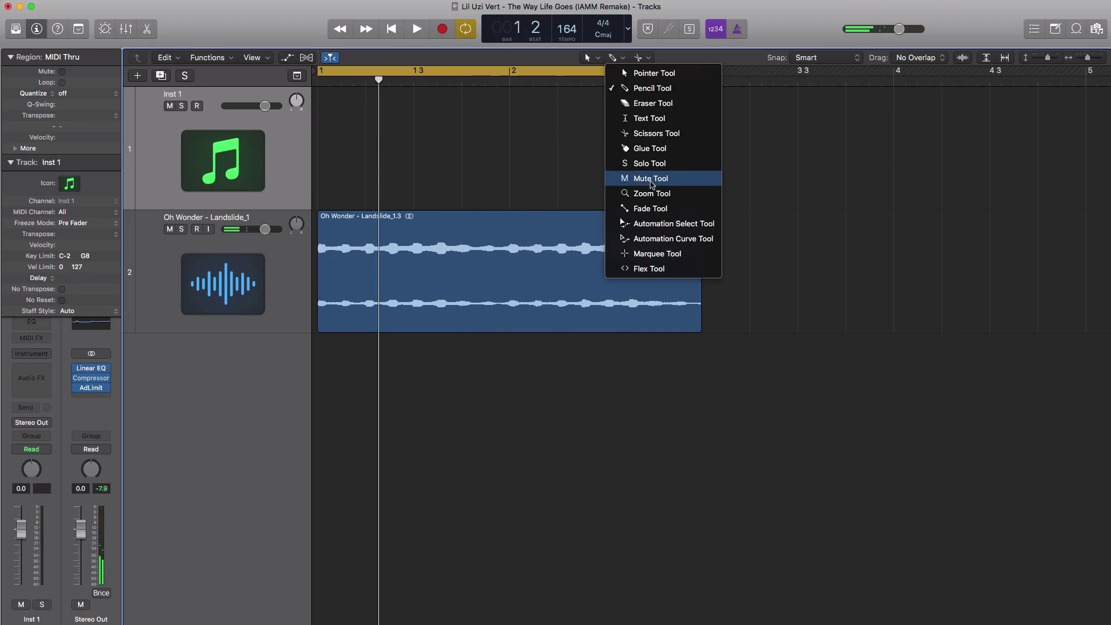
left_click(650, 208)
left_click(697, 284)
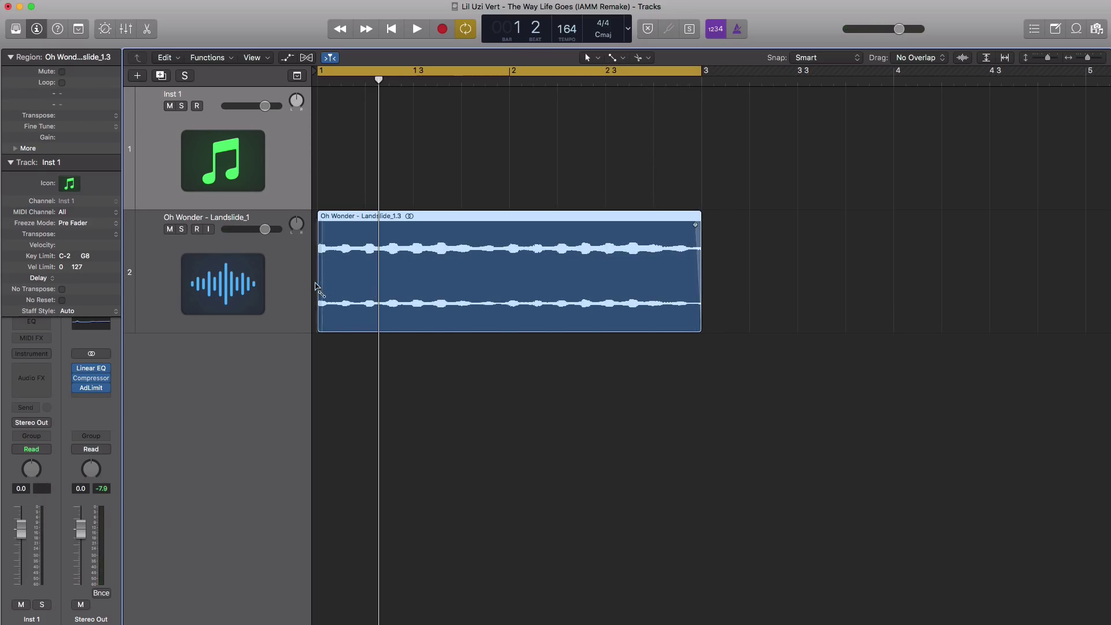
key("space")
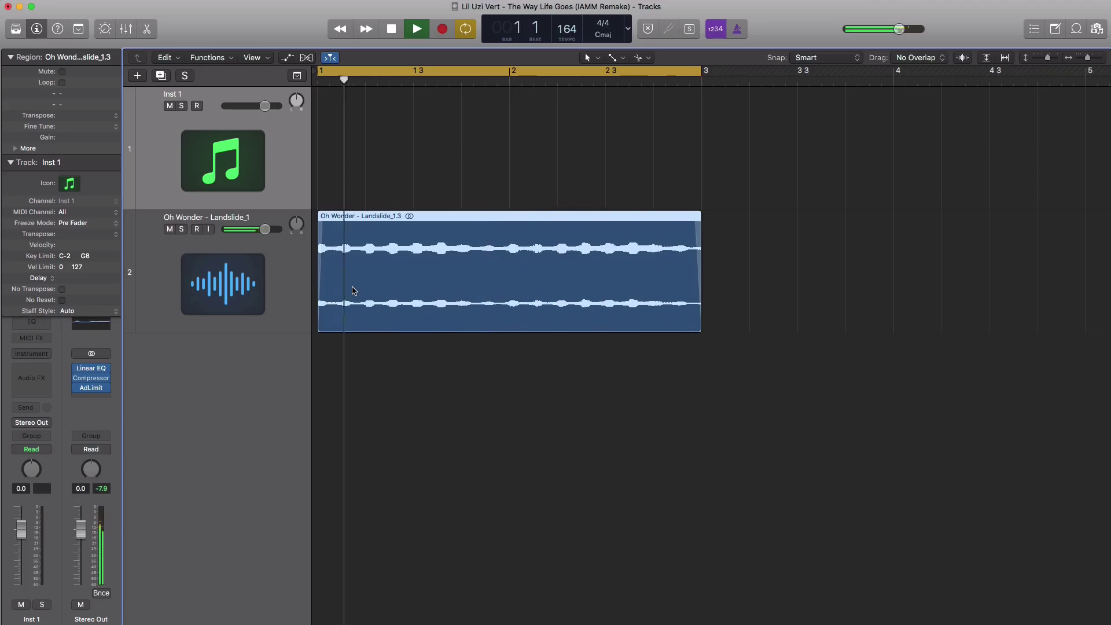
Bend the fade-in at the start of the sample region into a faster-rising curve and play it.
key("super+Right")
key("super+Right")
key("super+Right")
key("super+Down")
key("super+Down")
key("space")
scroll(352, 291, "left", 5)
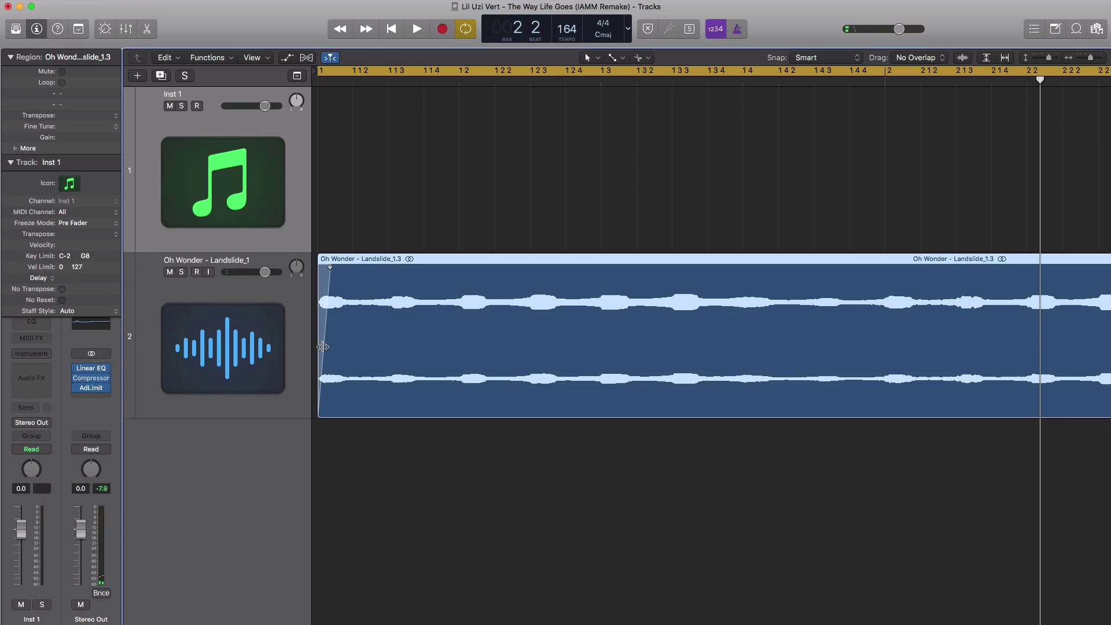
key("space")
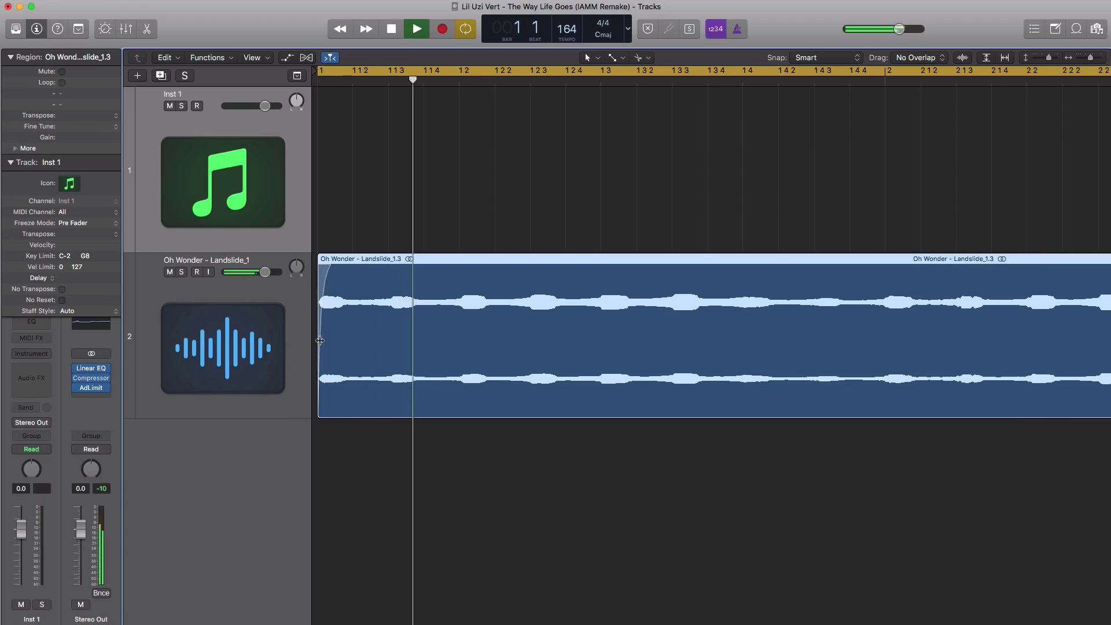
Curve the fade-out at the end of the sample region and replay the loop.
key("super+Left")
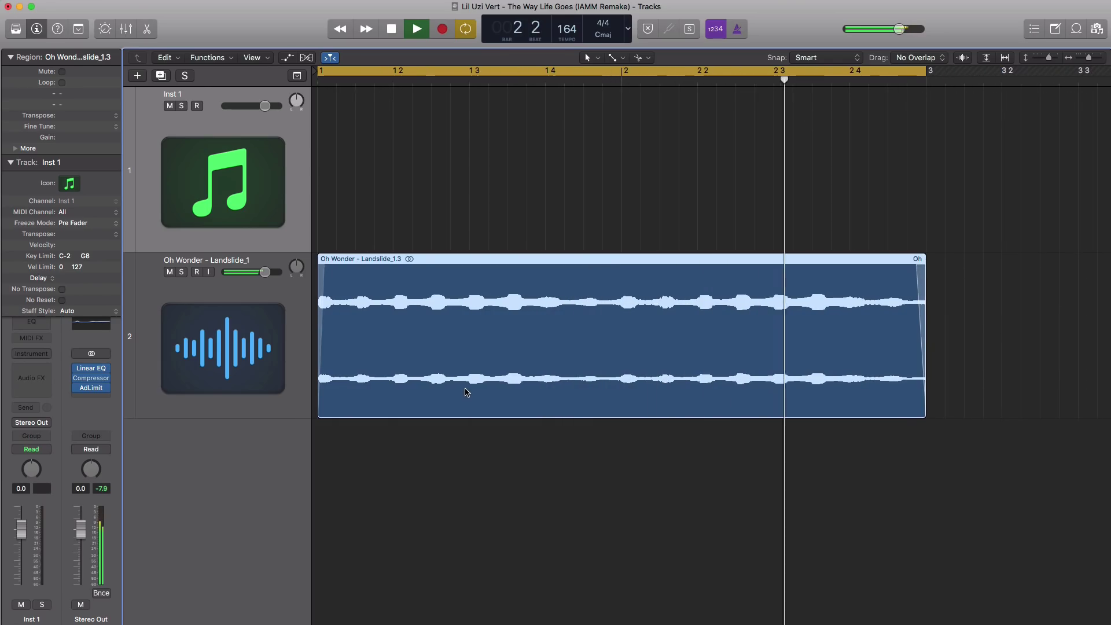
key("space")
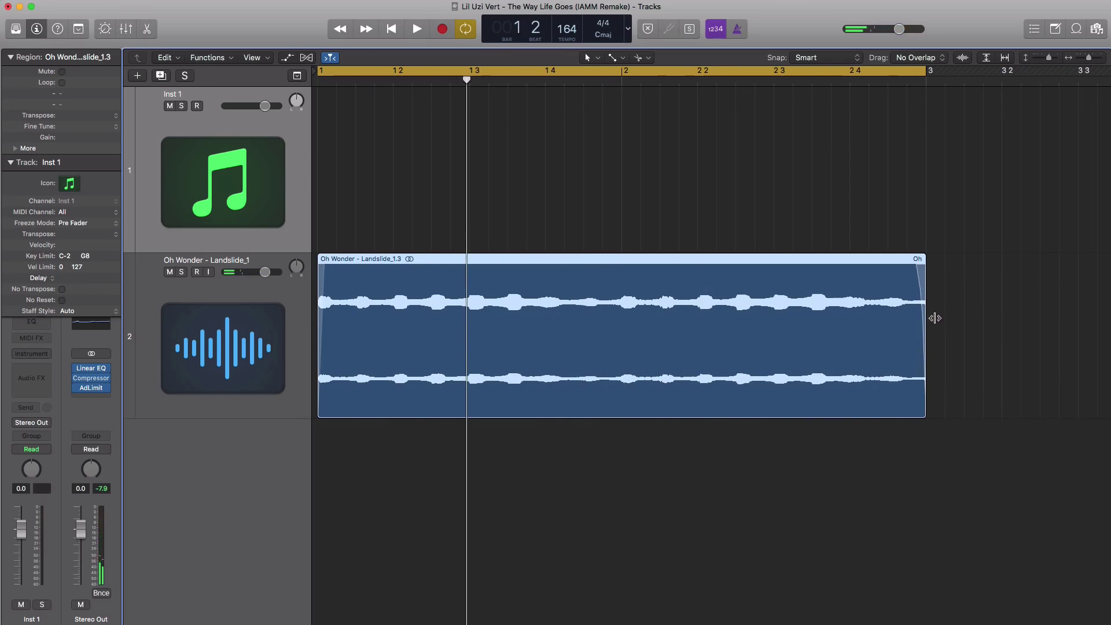
key("space")
scroll(887, 325, "down", 3)
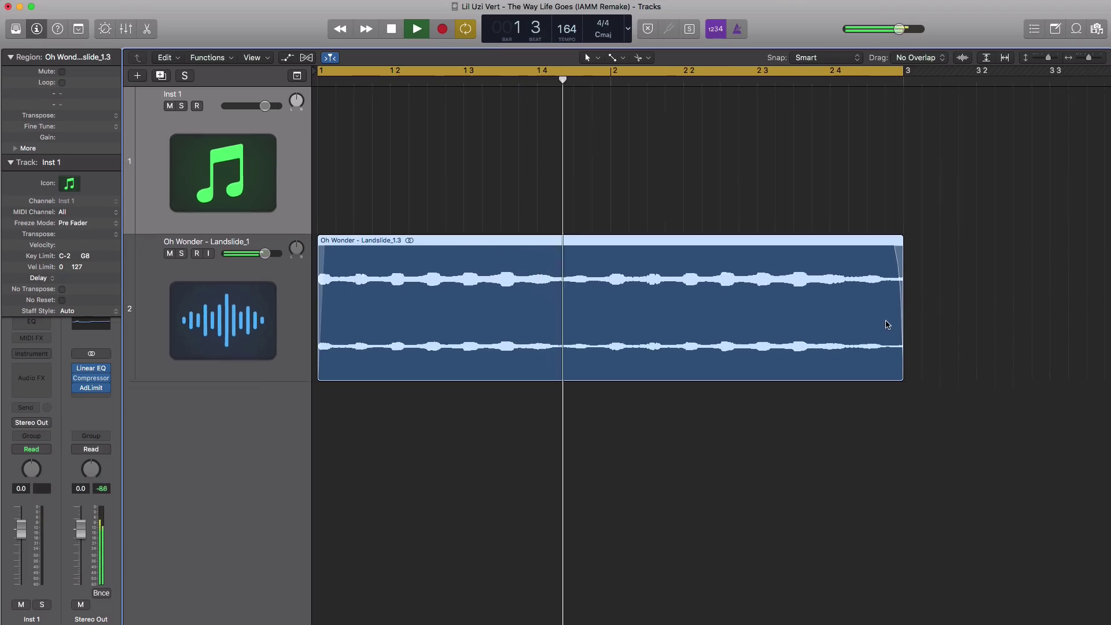
scroll(885, 324, "down", 2)
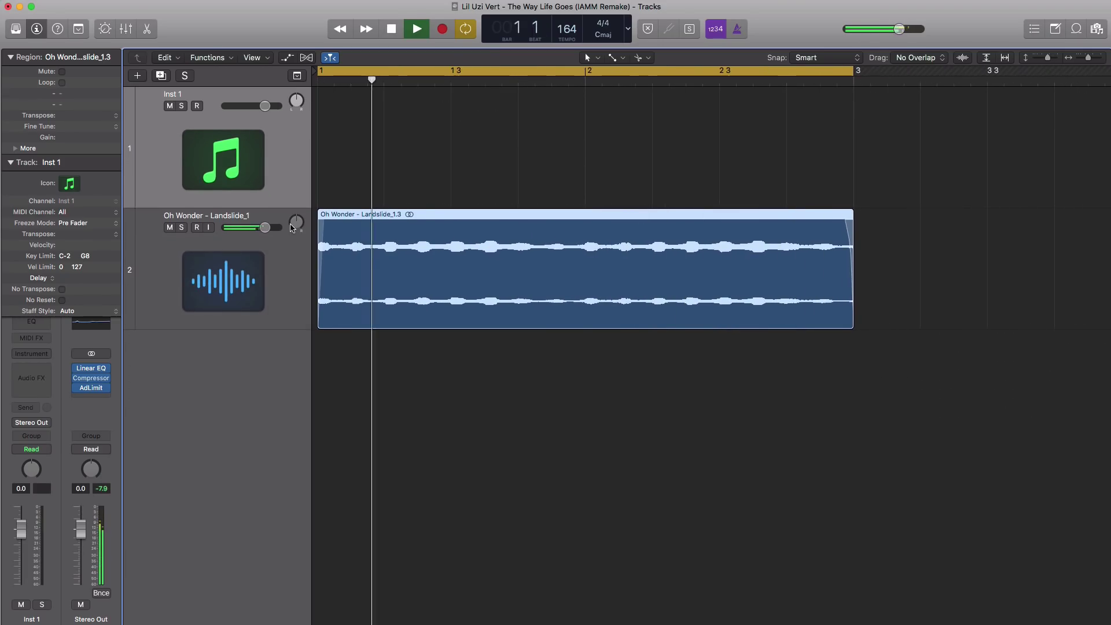
Stop playback and delete the empty Inst 1 track.
key("space")
left_click(213, 177)
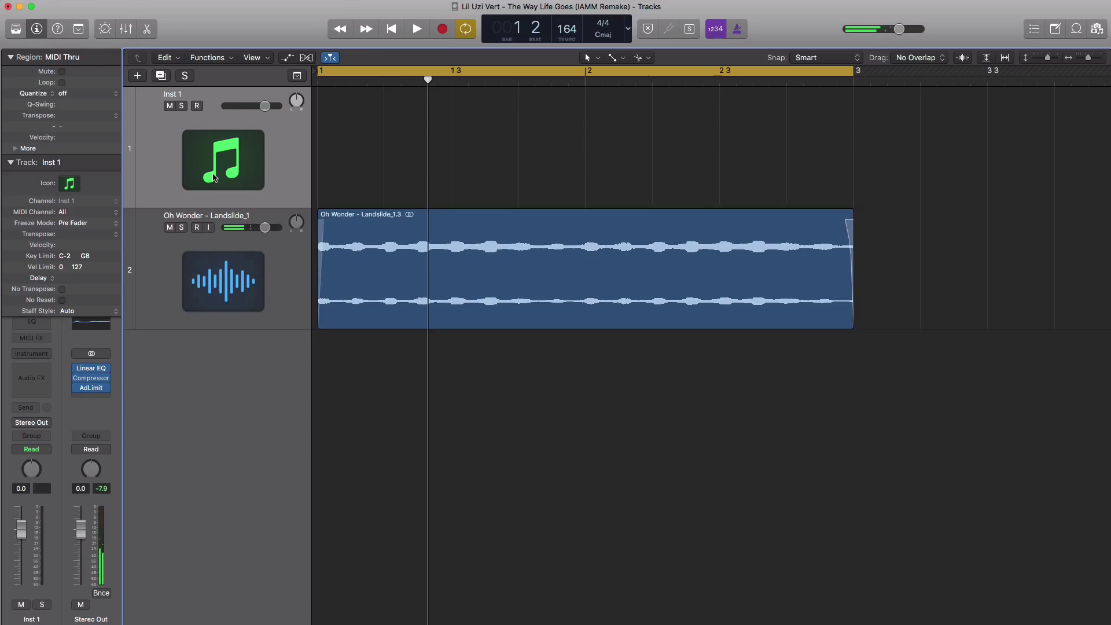
key("super+BackSpace")
Insert the Overdrive distortion plug-in on the Landslide track and move its window clear of the region.
left_click(41, 366)
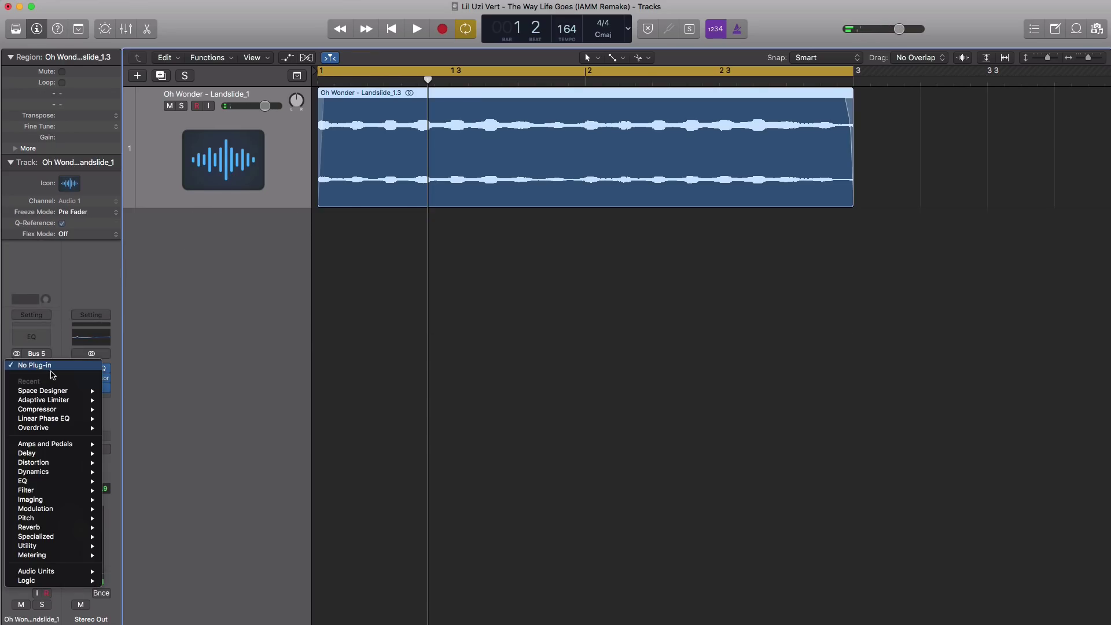
mouse_move(49, 464)
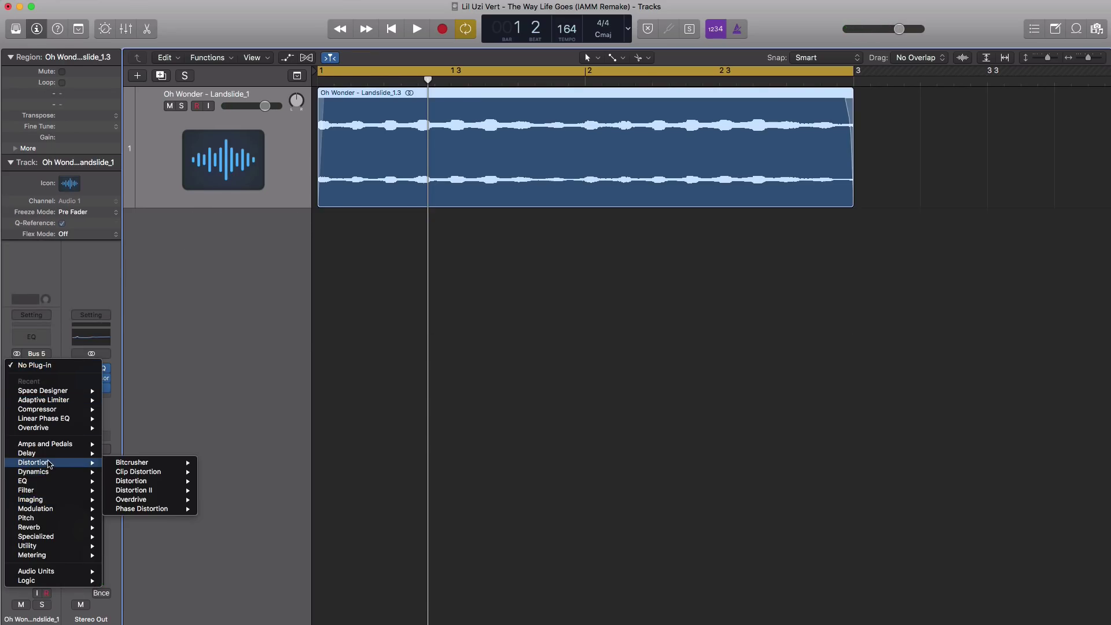
left_click(220, 500)
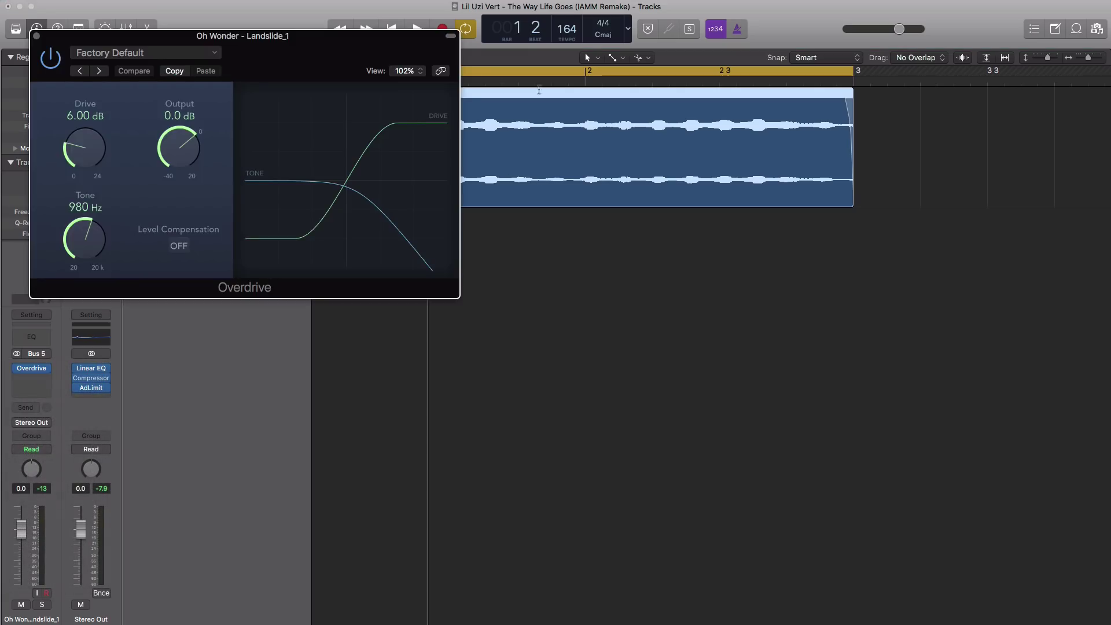
left_click_drag(312, 52, 681, 236)
While the loop plays, set the Overdrive's Drive to 2.50 dB and Tone to 15900 Hz, and close the plug-in.
key("space")
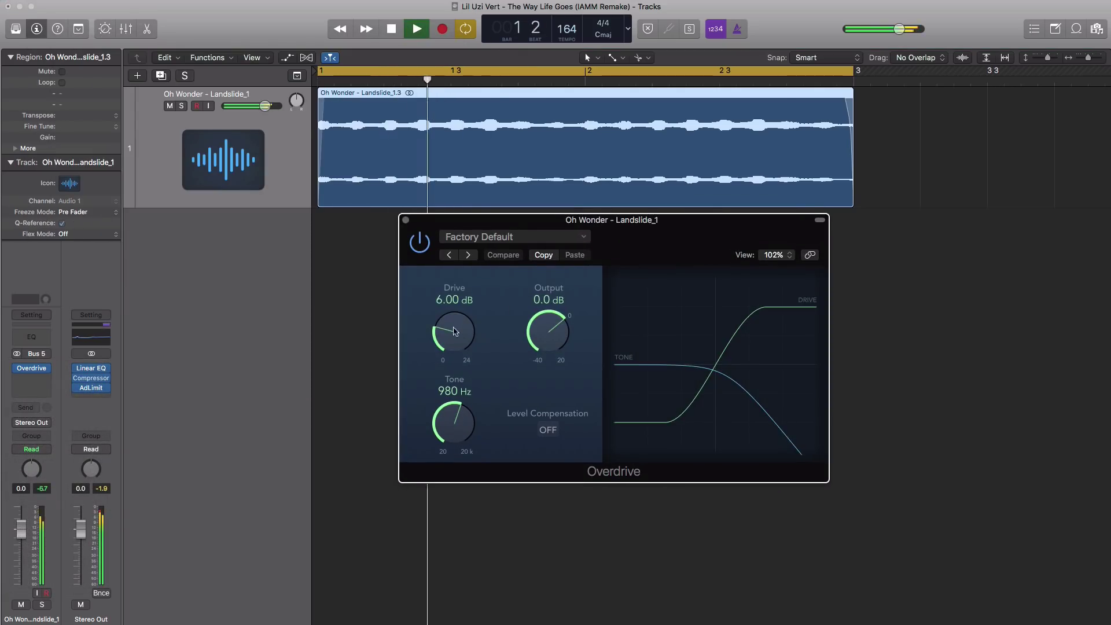
left_click_drag(451, 336, 447, 361)
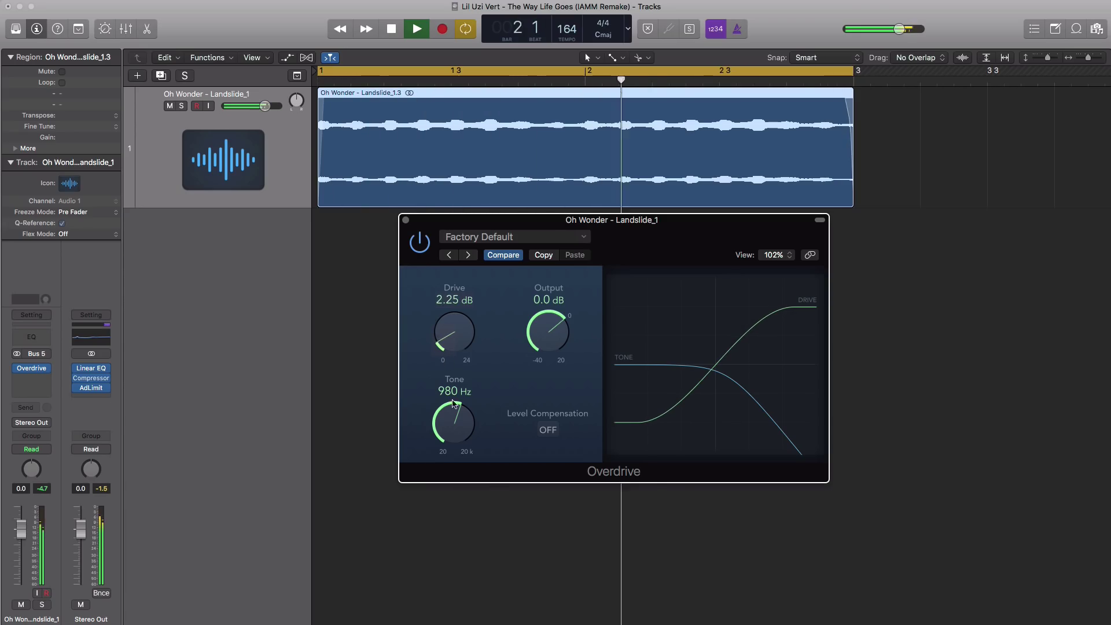
left_click_drag(455, 446, 448, 328)
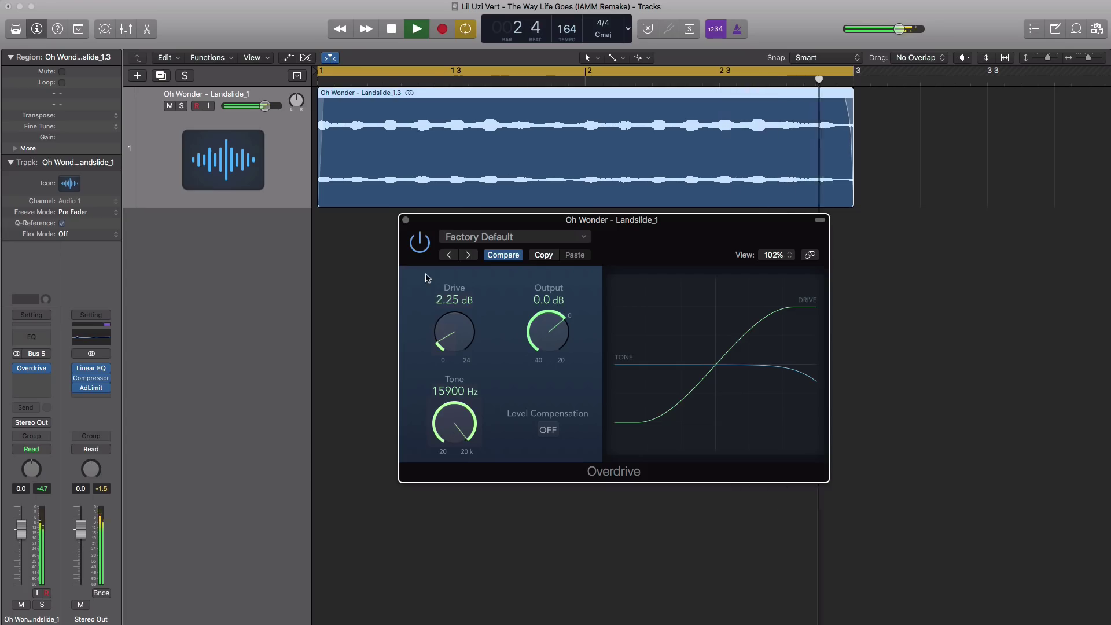
left_click_drag(447, 325, 448, 323)
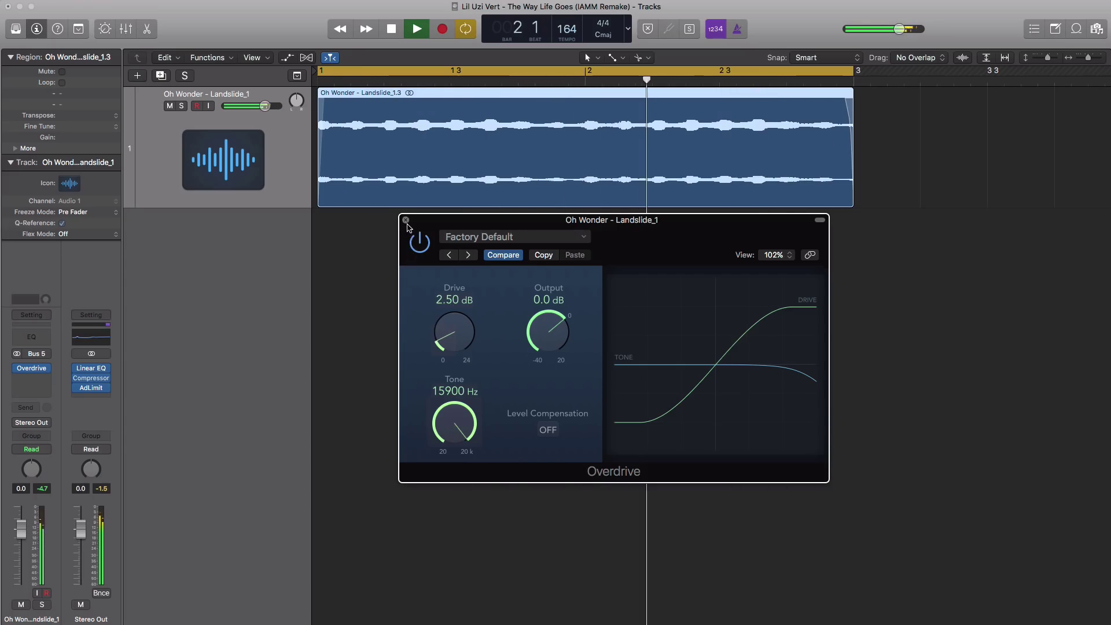
left_click(406, 220)
key("space")
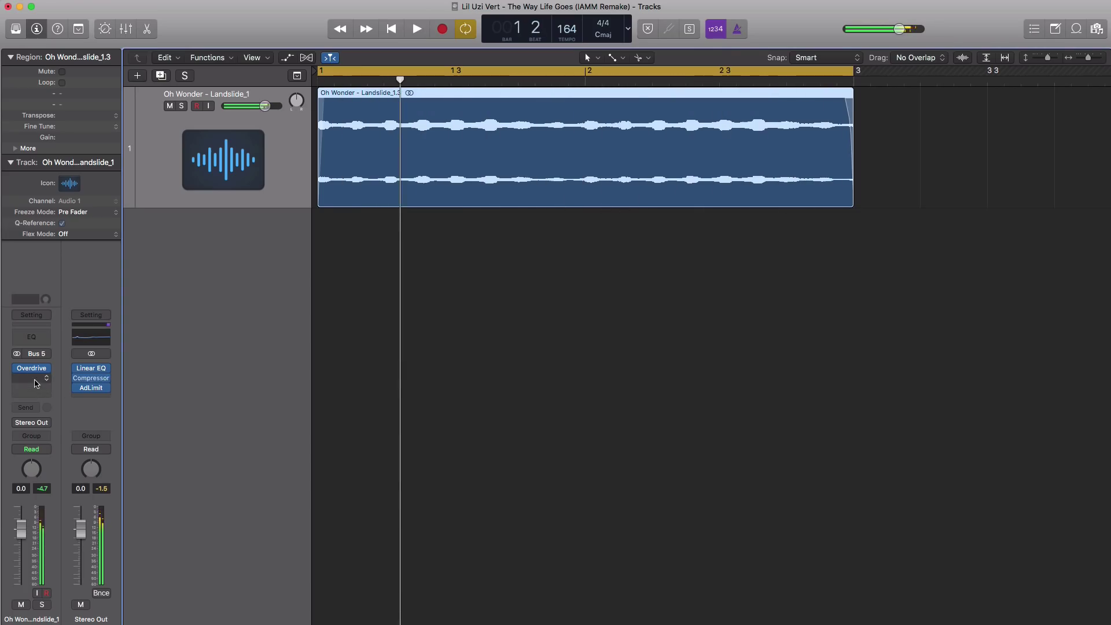
Insert the Space Designer reverb after the Overdrive on the Landslide track and start playback.
left_click(35, 380)
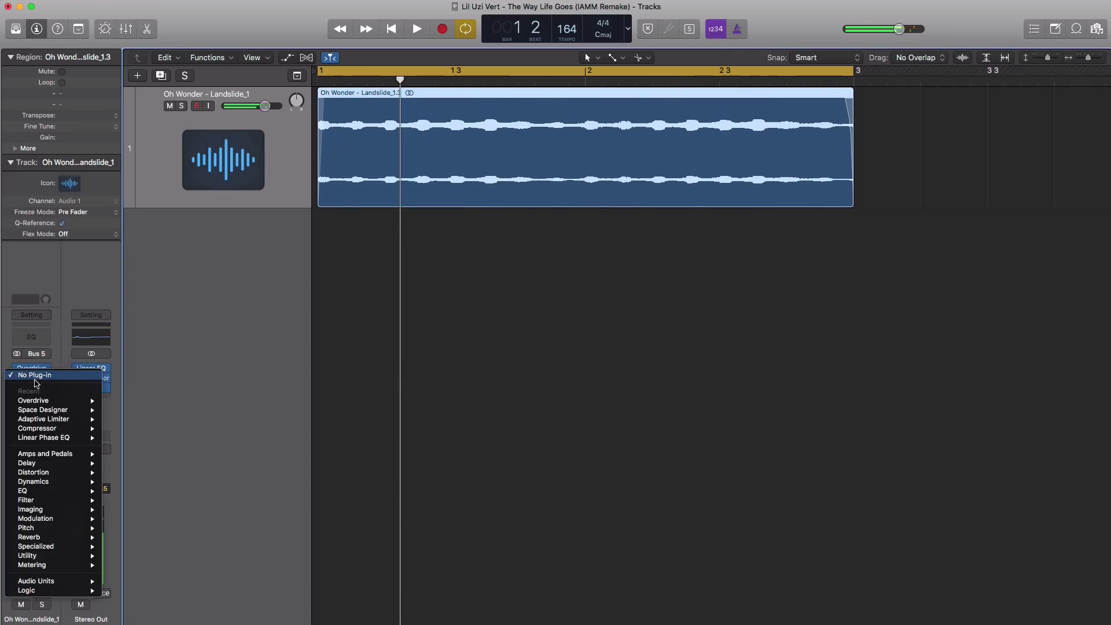
left_click(56, 413)
key("space")
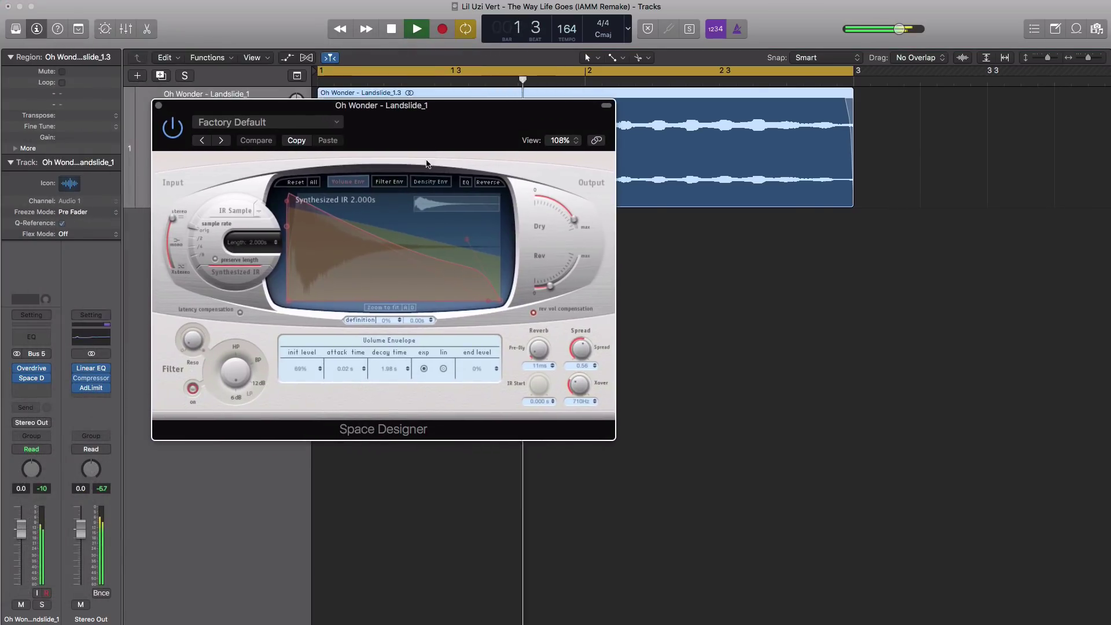
Lower Space Designer's Rev level slightly, set Dry to -2.4 dB, close the plug-in and stop playback.
left_click_drag(547, 286, 549, 292)
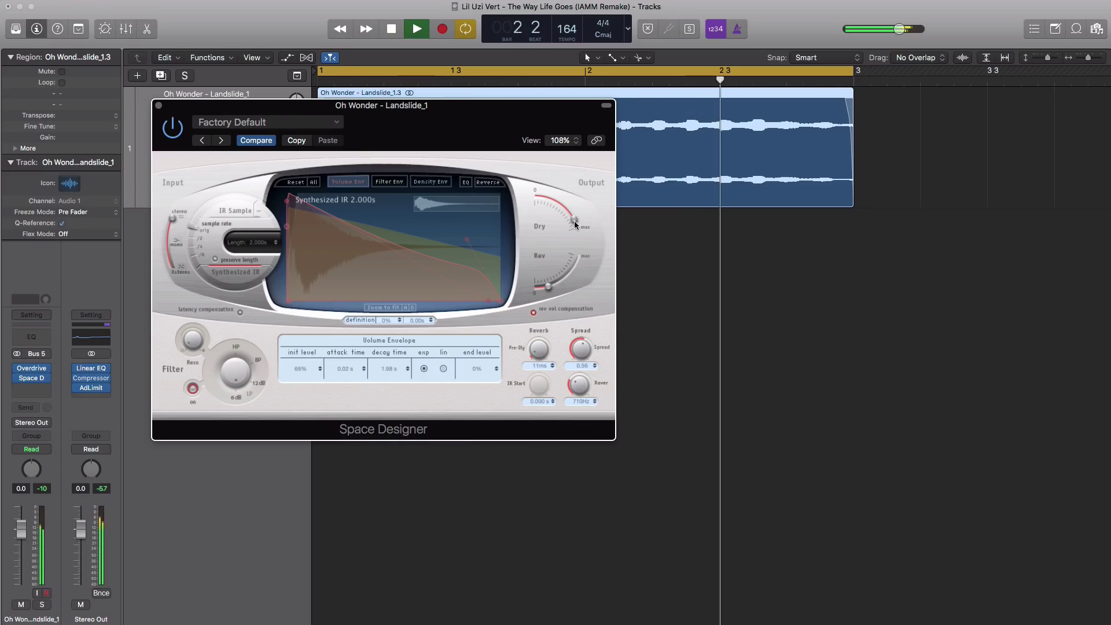
left_click_drag(574, 221, 574, 223)
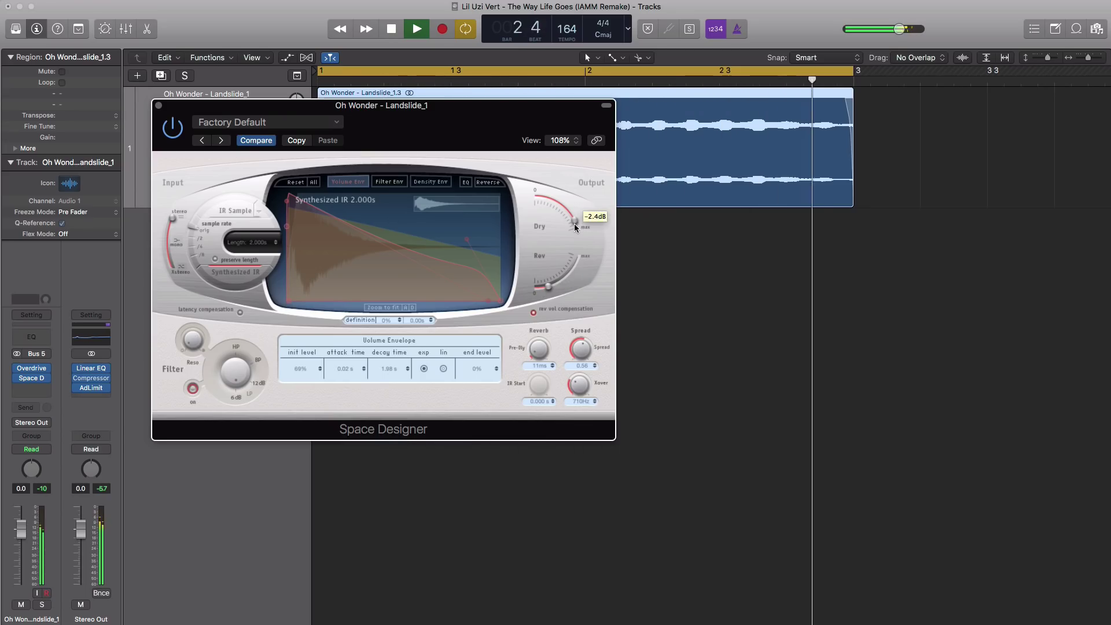
left_click(159, 105)
key("space")
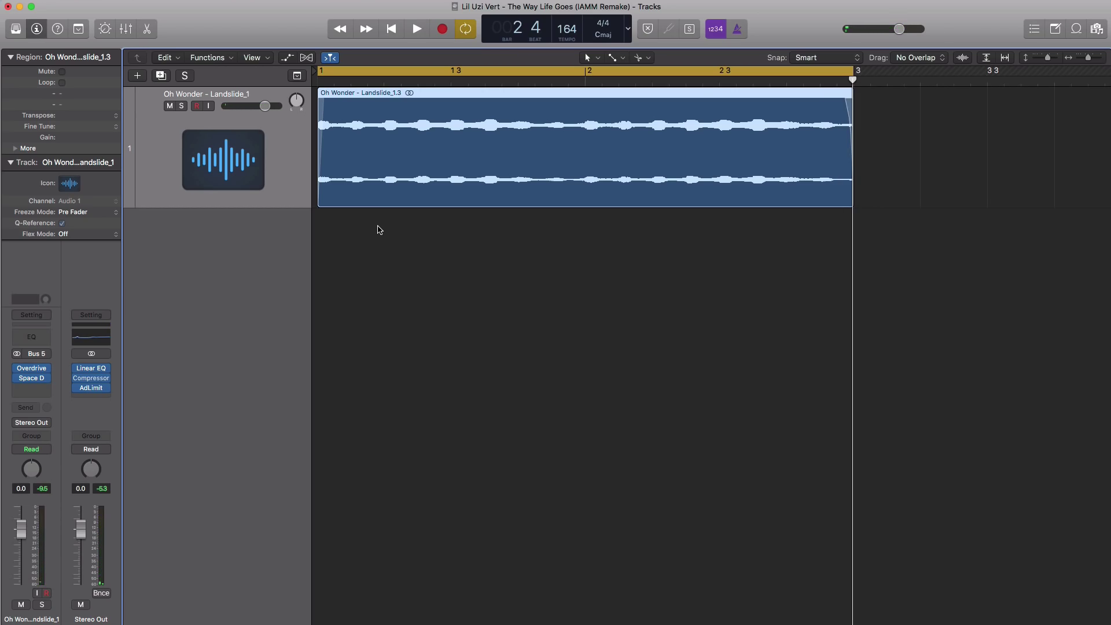
Create a software instrument track and insert the EXS24 sampler on it in Multi-Output mode.
left_click(379, 231)
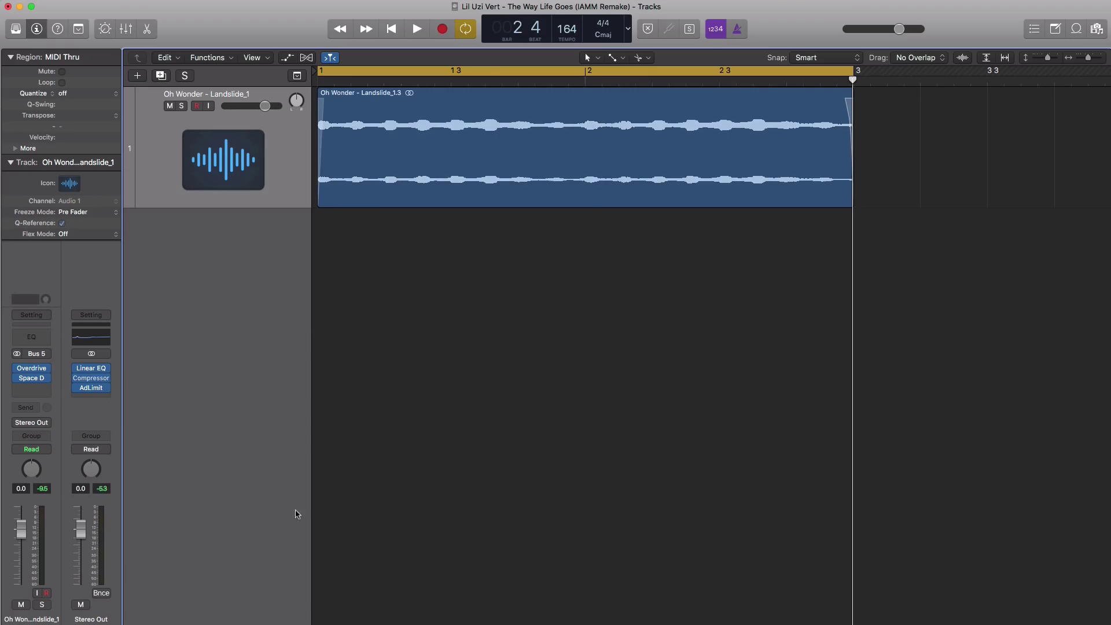
left_click(139, 77)
left_click(720, 192)
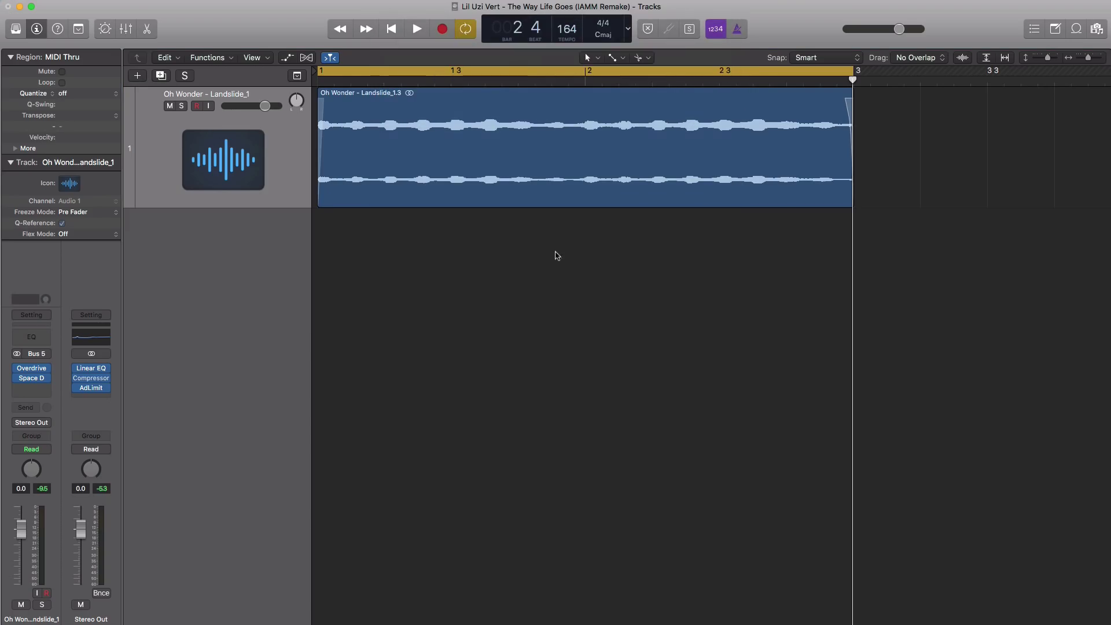
left_click(37, 355)
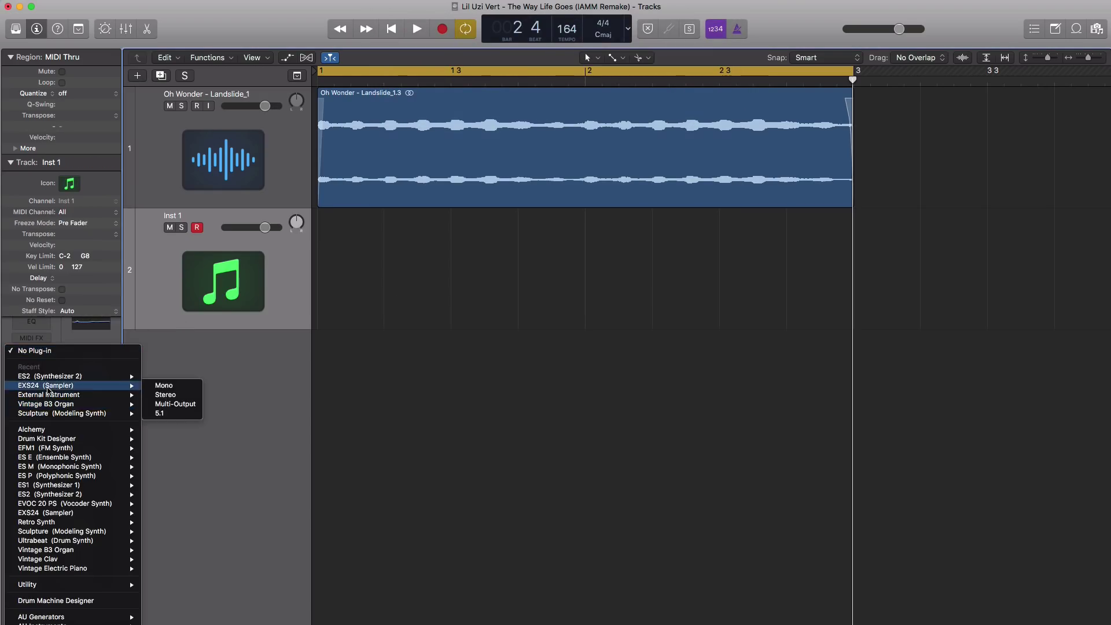
left_click(187, 404)
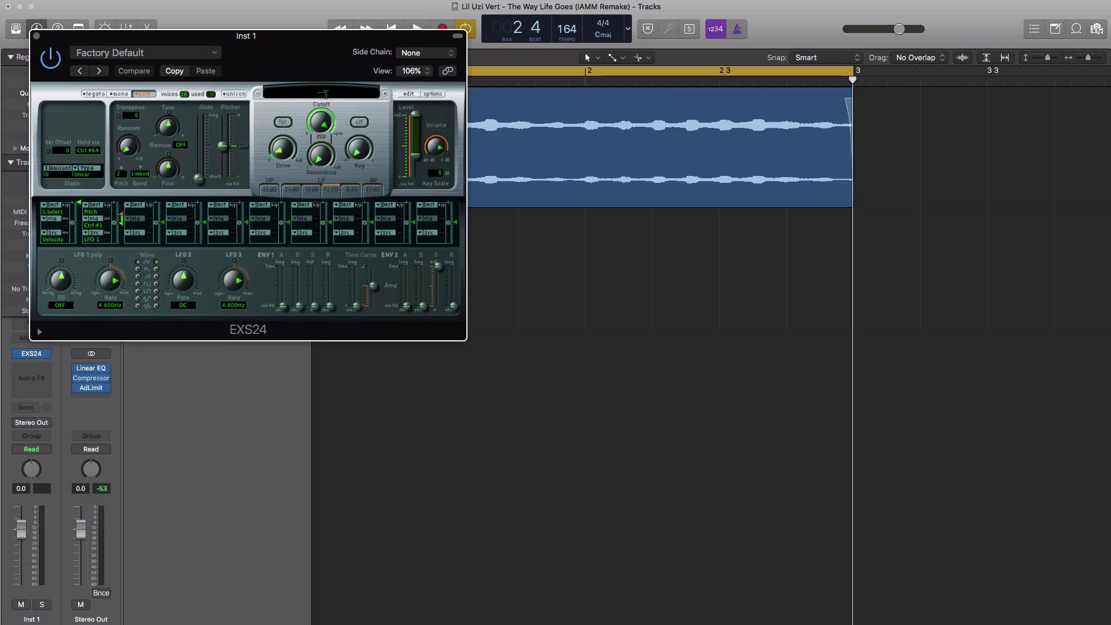
Load the way life goes drum kit into the EXS24, set its Level to -4.0 dB and close the plug-in.
left_click(325, 93)
mouse_move(344, 183)
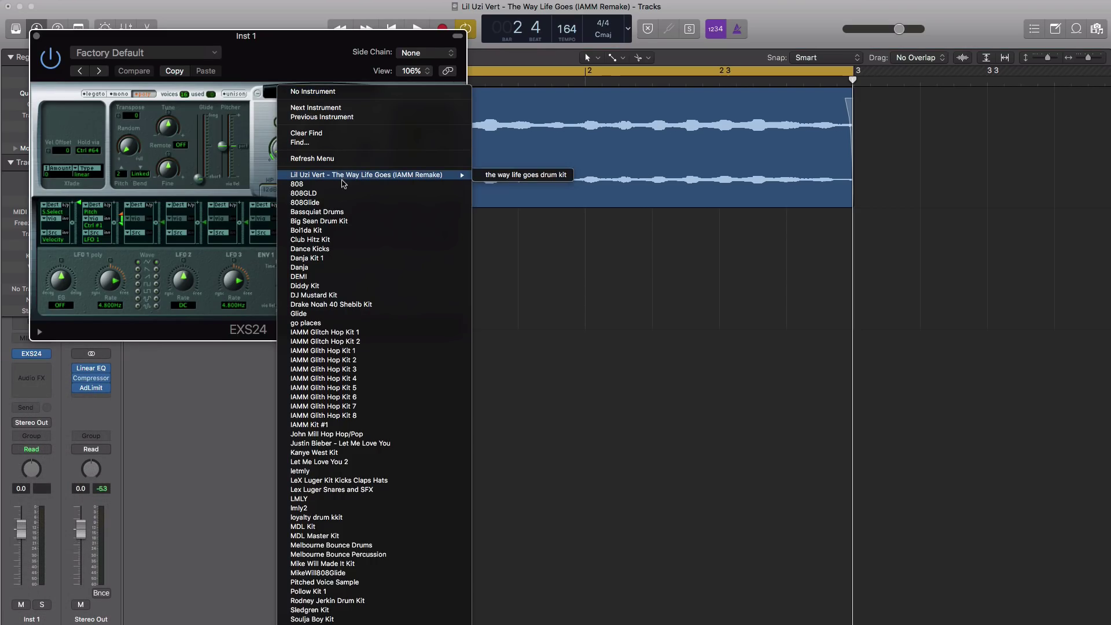
left_click(523, 177)
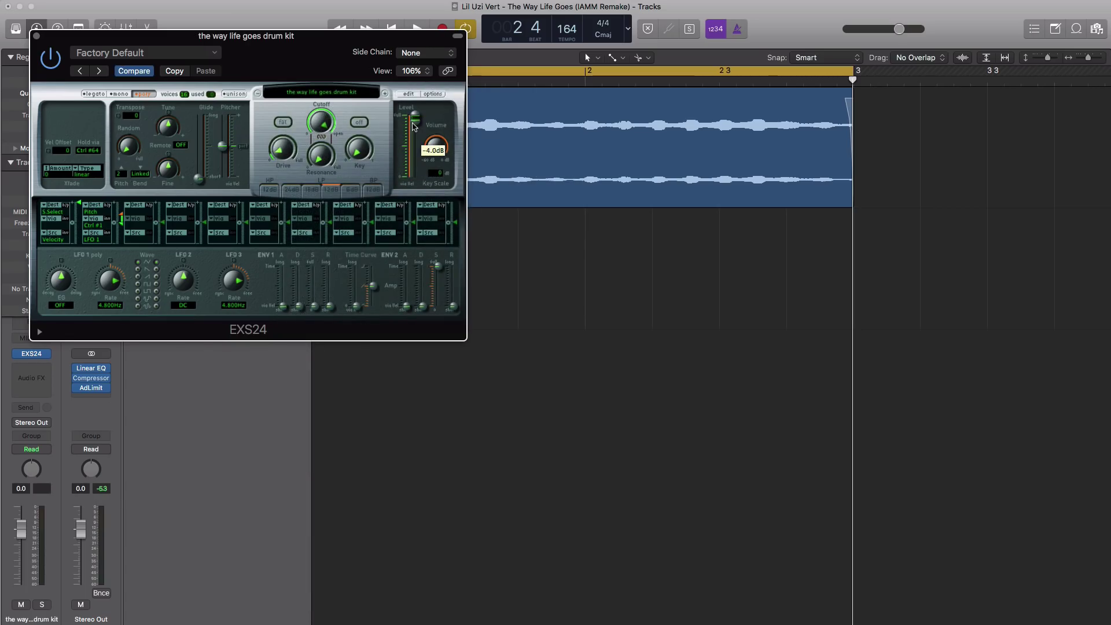
left_click(35, 36)
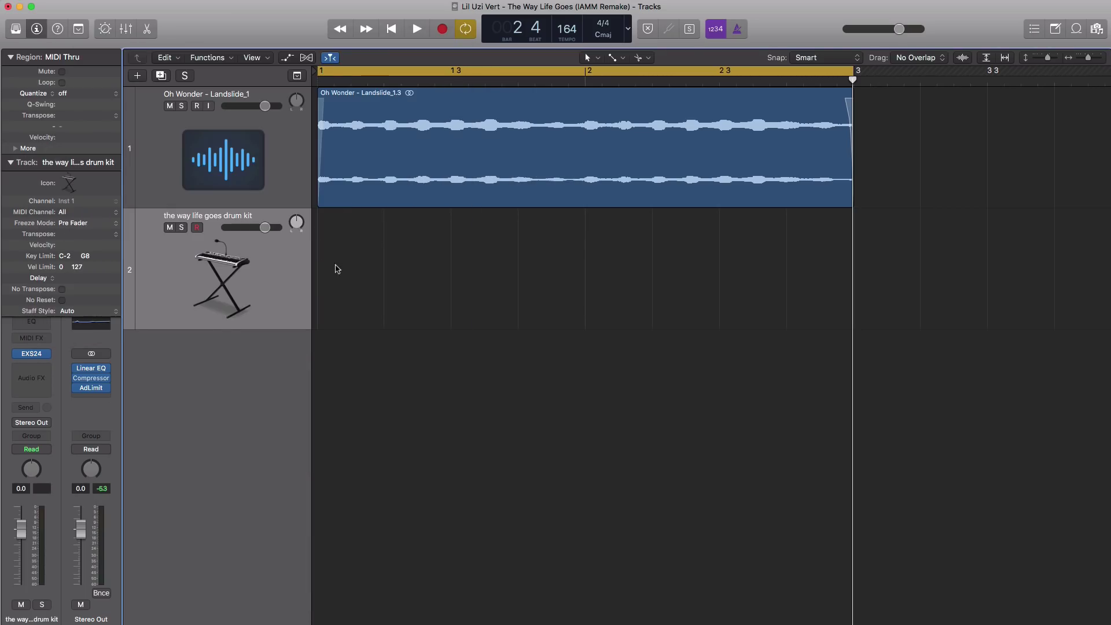
Draw an empty MIDI region at bar 1 of the drum kit track and extend it to bar 3.
key("t")
left_click(635, 89, "super")
left_click(332, 267)
left_click_drag(582, 298, 853, 291)
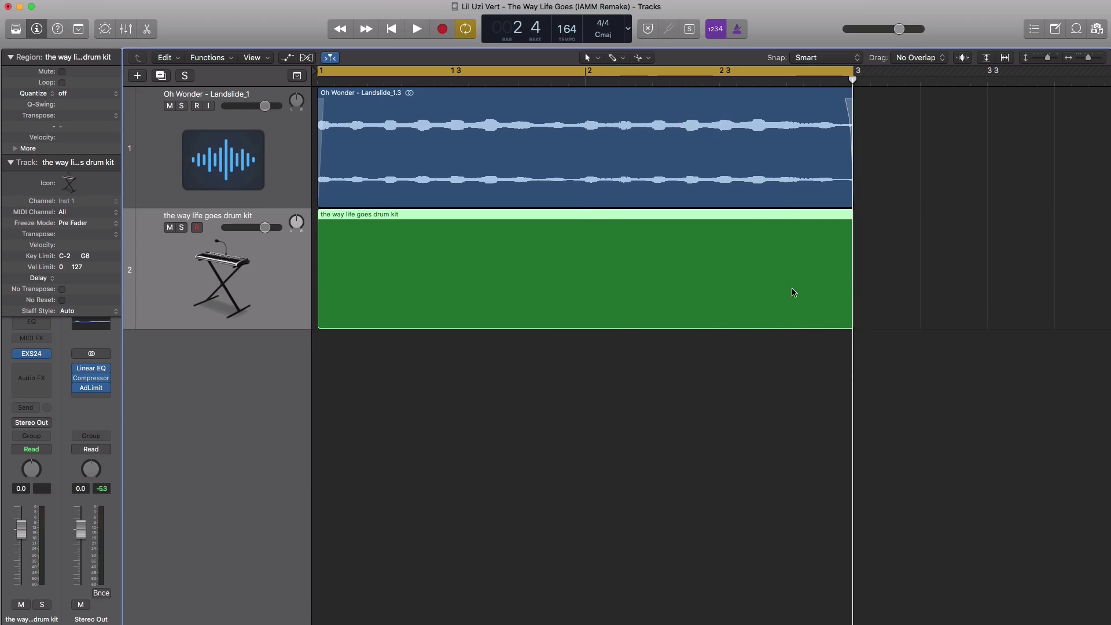
Extend the cycle range to bar 5 and copy the Landslide region to bar 3.
scroll(629, 247, "down", 5)
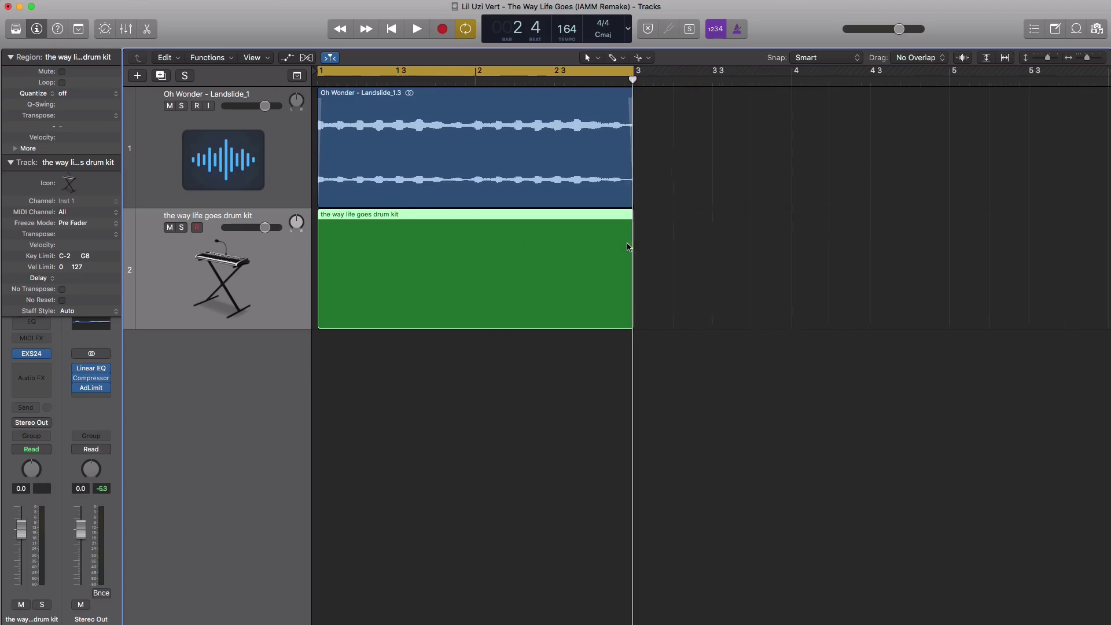
left_click_drag(496, 75, 675, 75)
left_click_drag(414, 149, 571, 149)
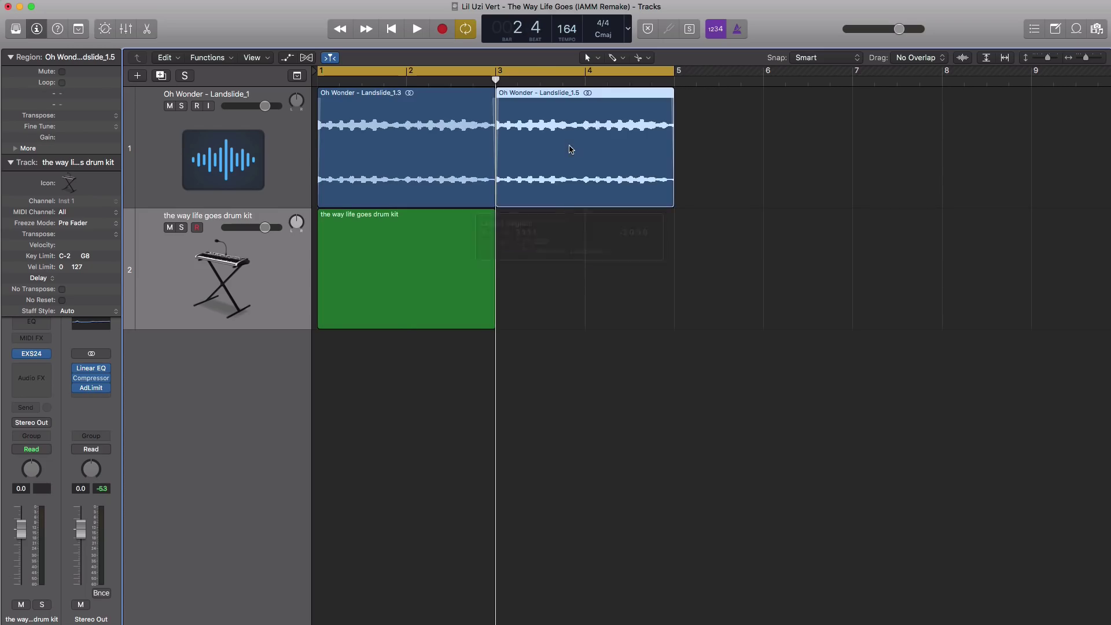
Open the drum kit region in the Piano Roll and extend the region to bar 5.
left_click(393, 269)
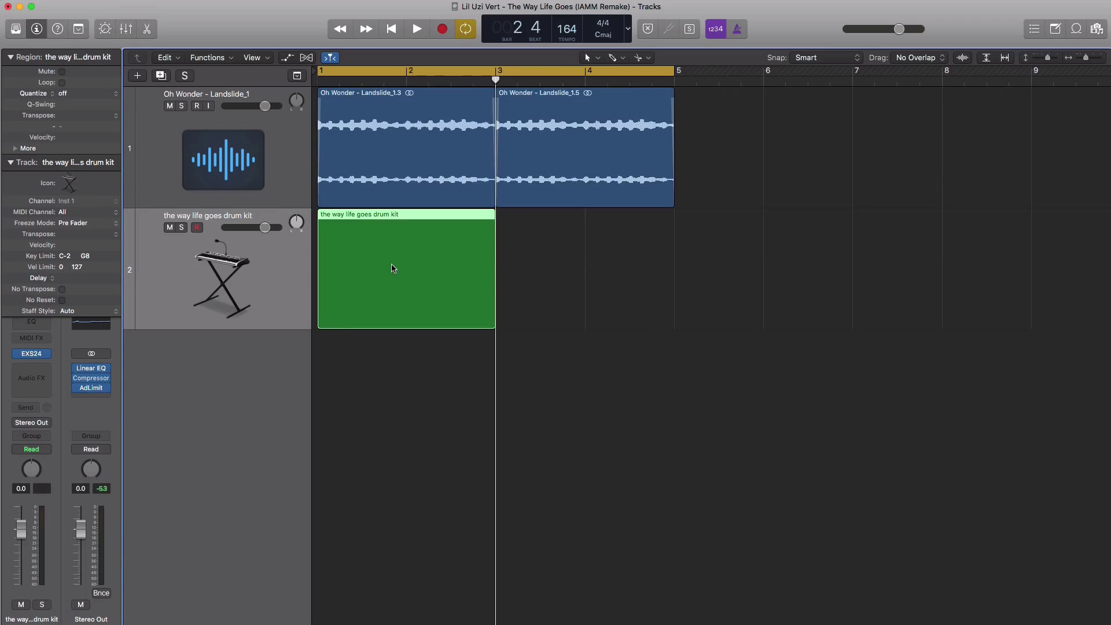
double_click(393, 269)
left_click_drag(498, 295, 675, 292)
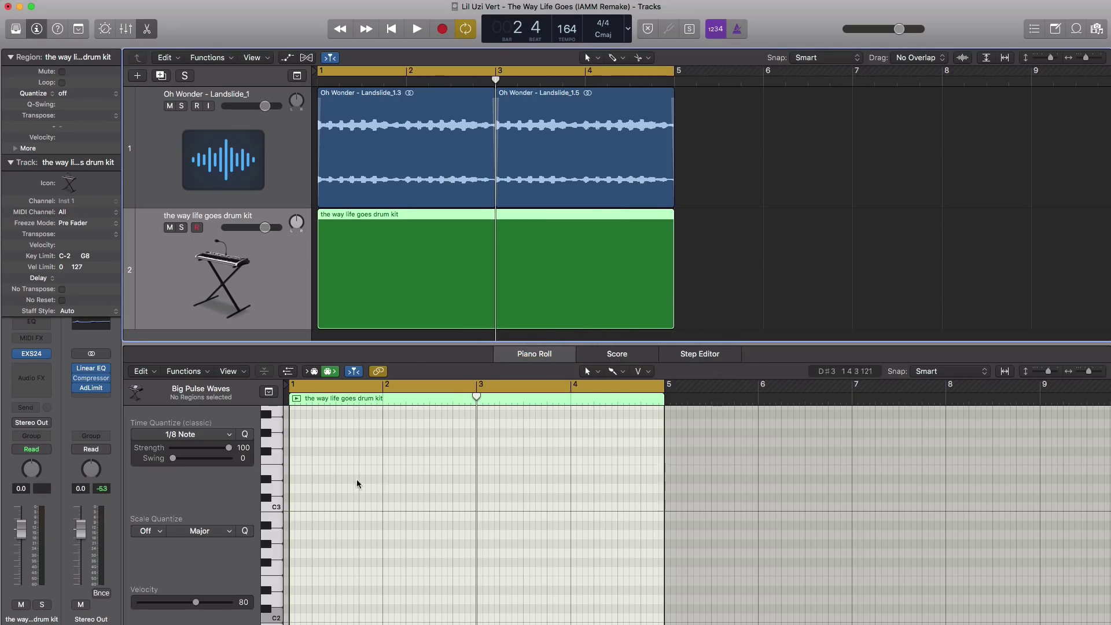
Draw C1 notes on beats 1 and 4 of bar 1 in the drum kit region and audition them.
scroll(350, 483, "down", 8)
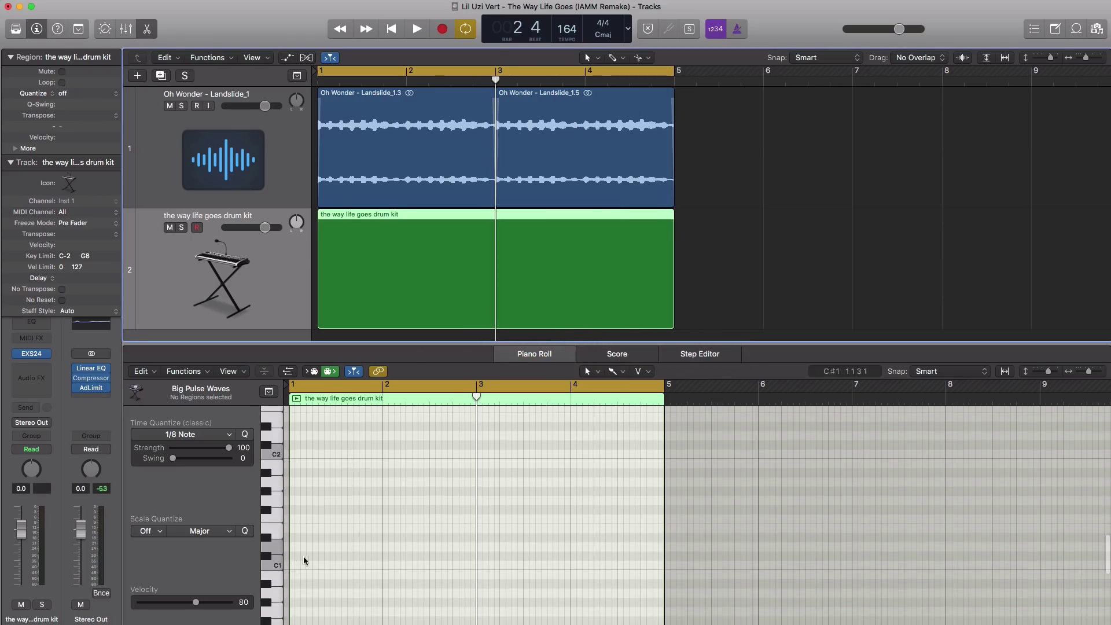
scroll(313, 562, "up", 8)
scroll(315, 564, "left", 4)
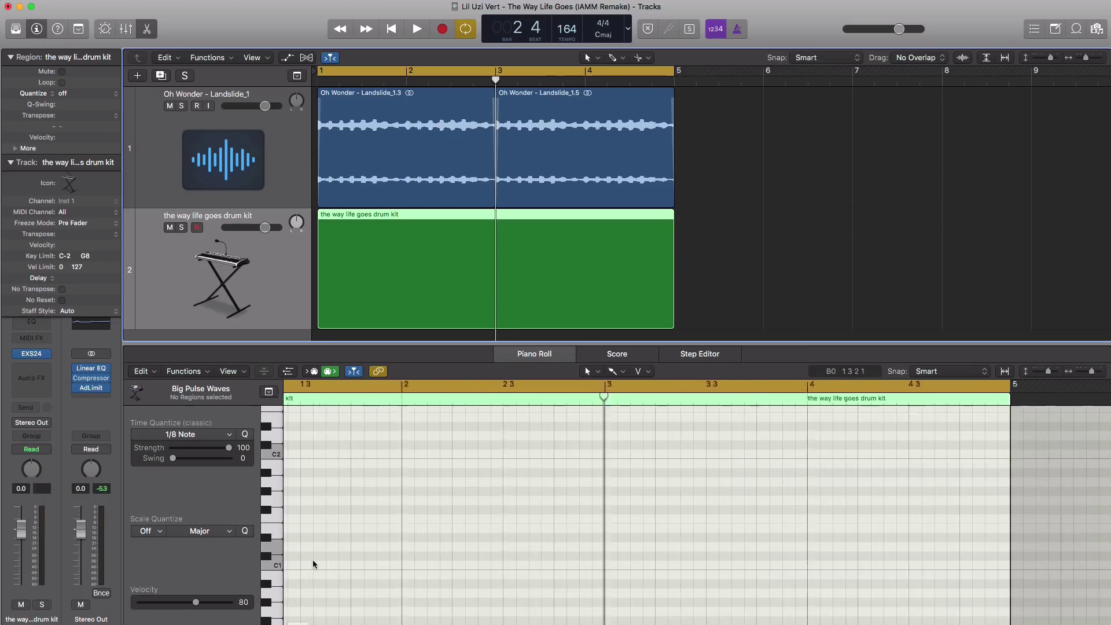
scroll(312, 564, "left", 4)
left_click_drag(297, 565, 317, 565)
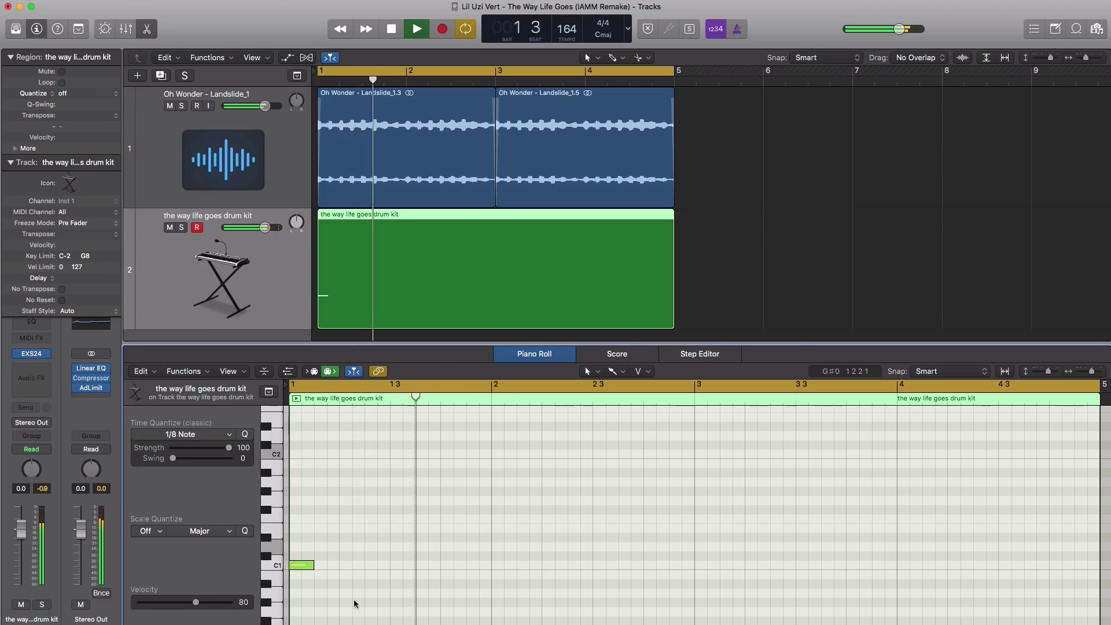
left_click(452, 565)
key("space")
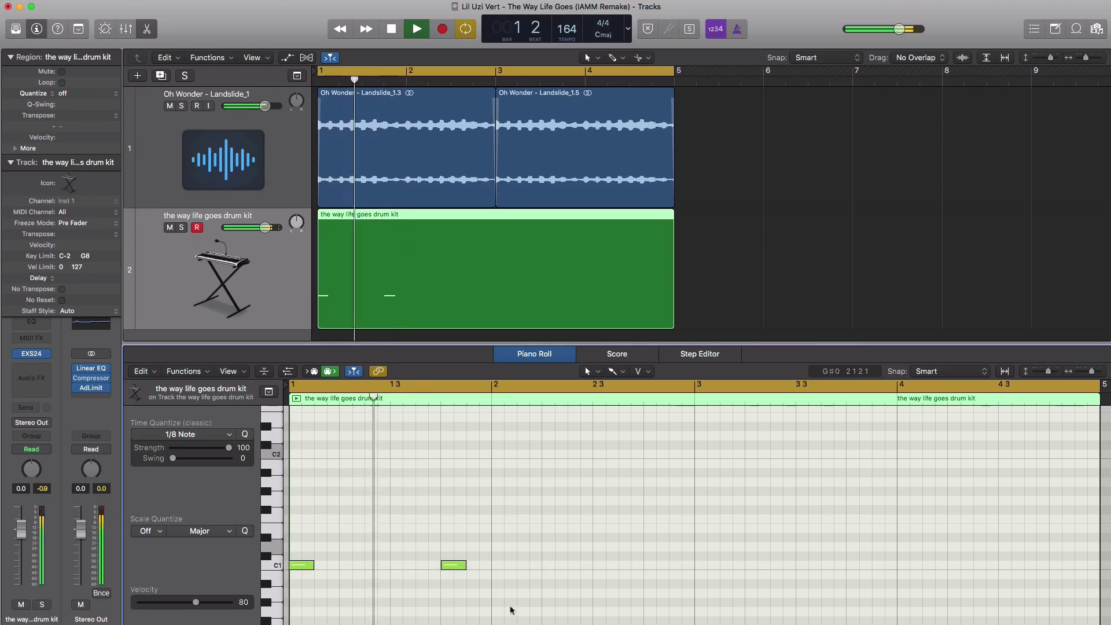
Add C1 notes on beat 2 of bar 2 and beats 1 and 4 of bar 3, auditioning the pattern.
left_click(548, 566)
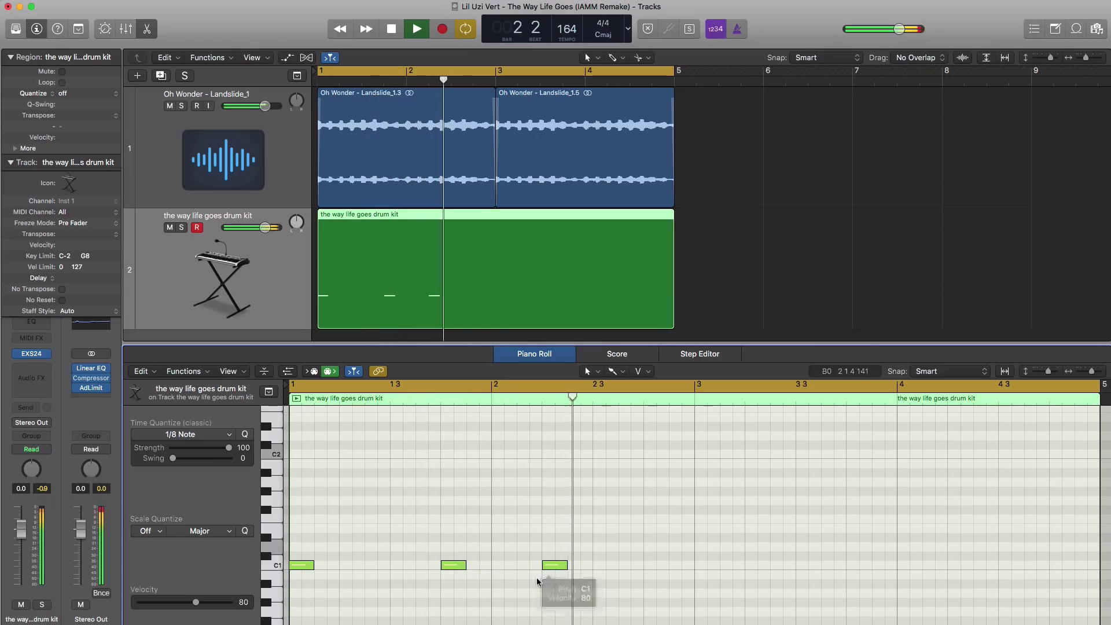
key("space")
left_click(702, 566)
key("space")
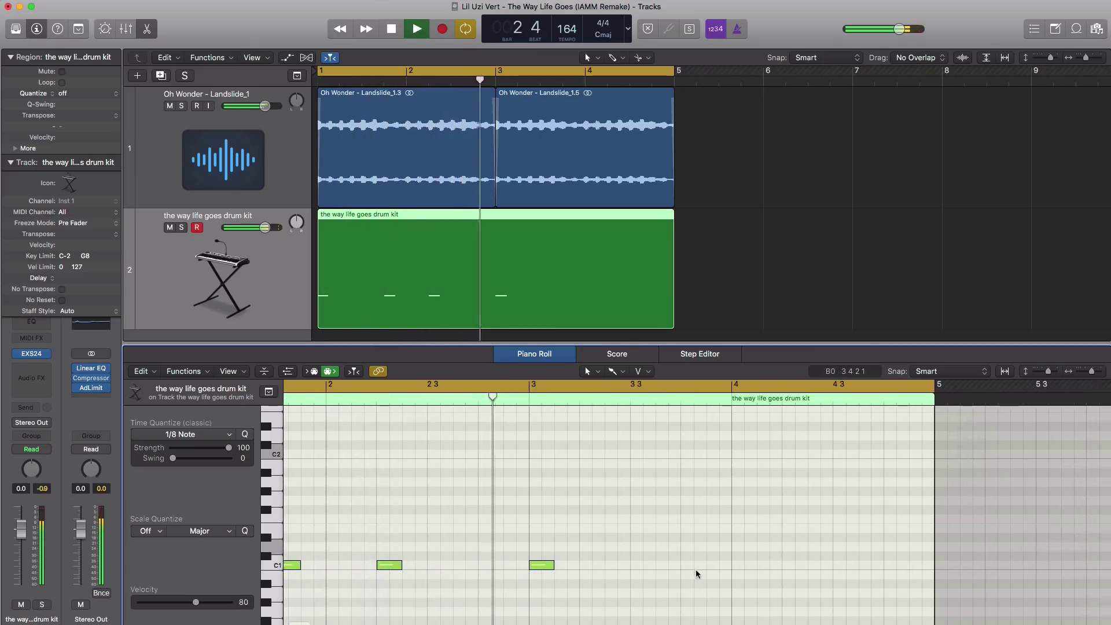
left_click(692, 565)
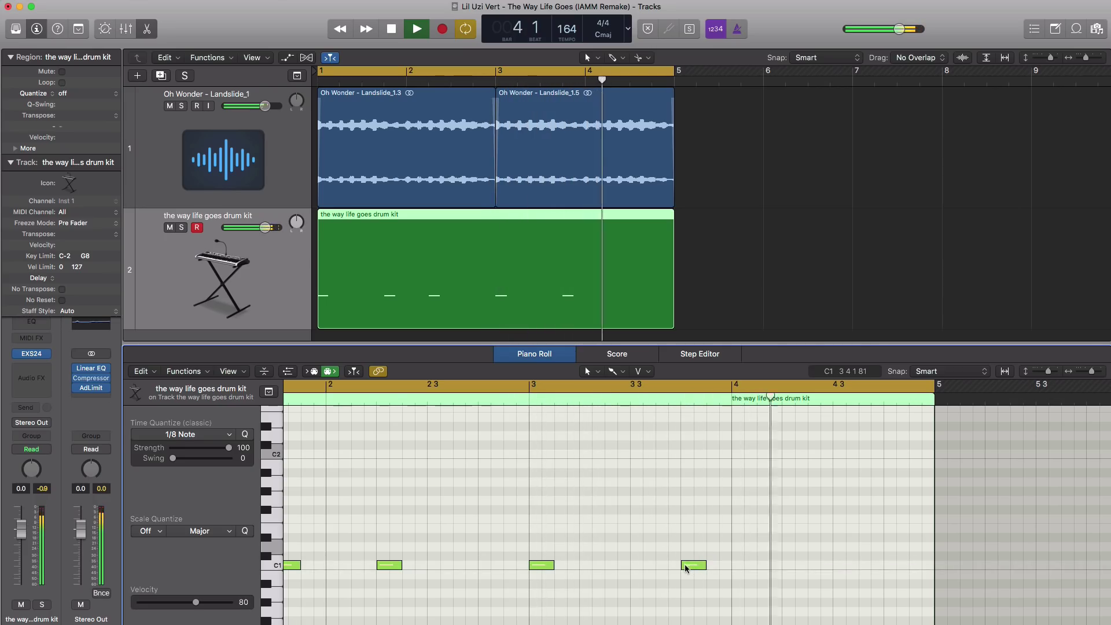
key("space")
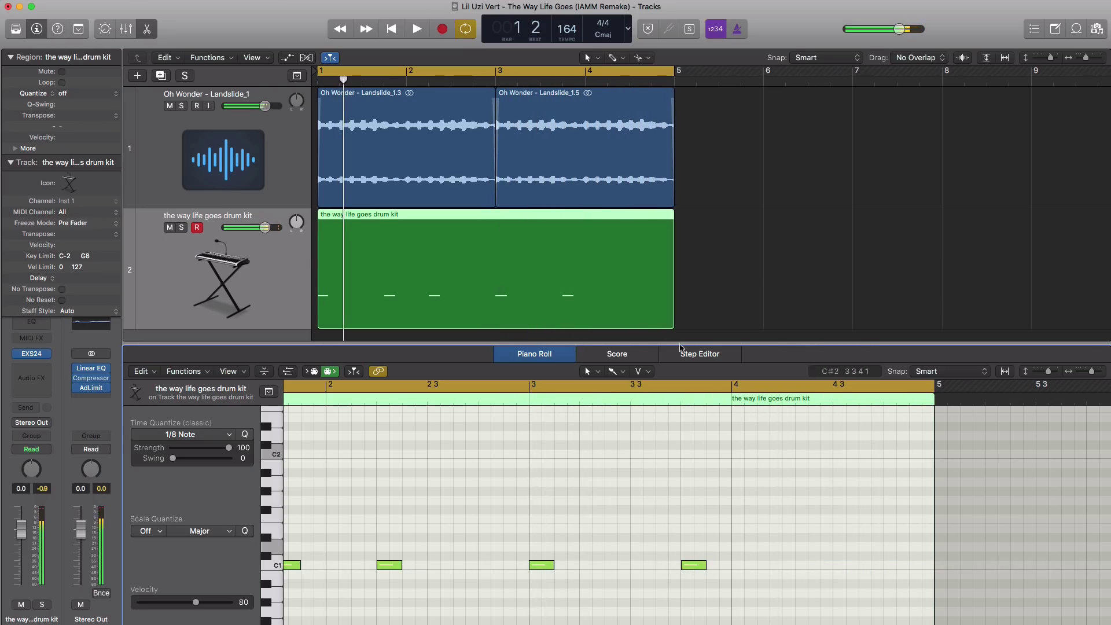
Copy both Landslide regions to bar 5 so the sample fills bars 5 to 9.
left_click_drag(708, 137, 437, 151)
left_click_drag(439, 152, 790, 166)
key("super+Left")
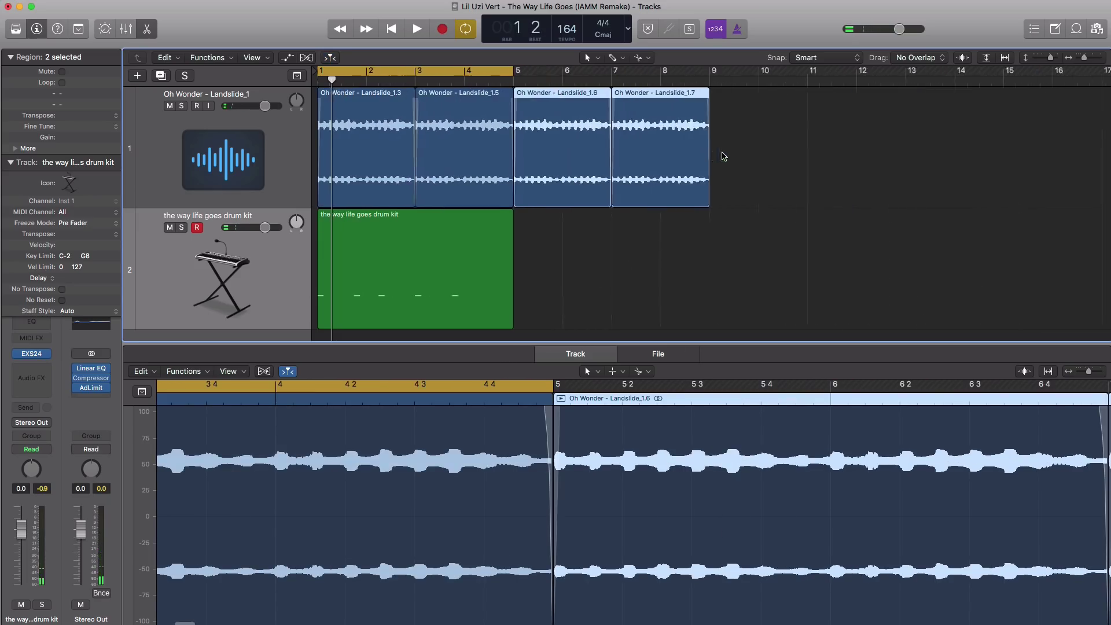
Extend the drum kit region to bar 9 and set the cycle range from bar 5 to bar 9.
left_click_drag(492, 74, 674, 74)
left_click_drag(514, 273, 674, 324)
left_click_drag(502, 71, 620, 211)
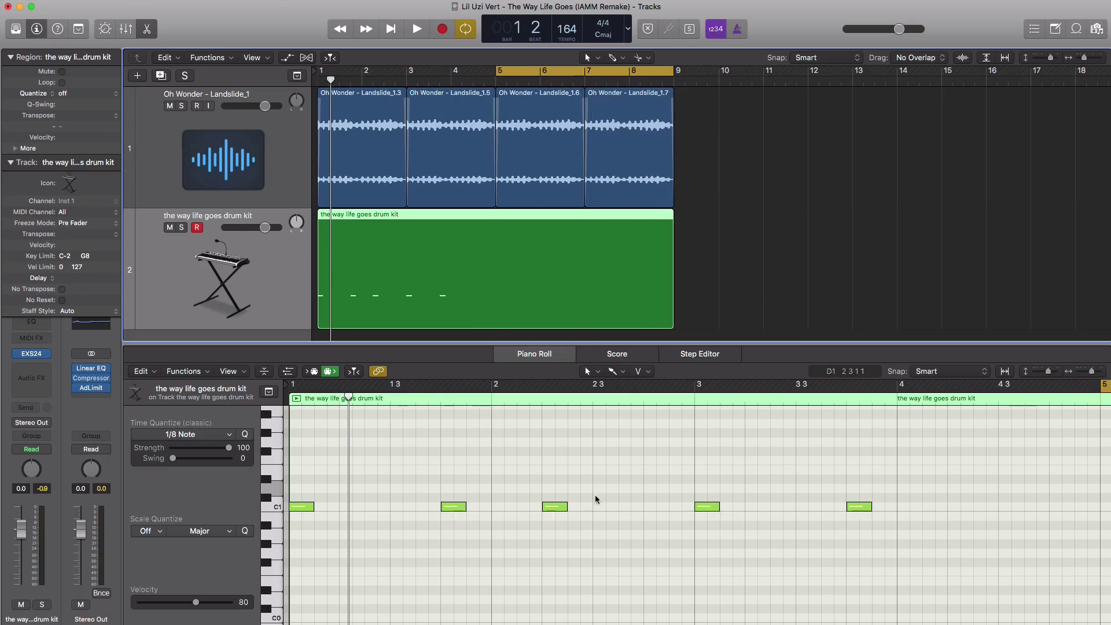
Add C1 notes on beats 1 and 4 of bar 5 and beat 2 of bar 6, auditioning the cycled section.
key("space")
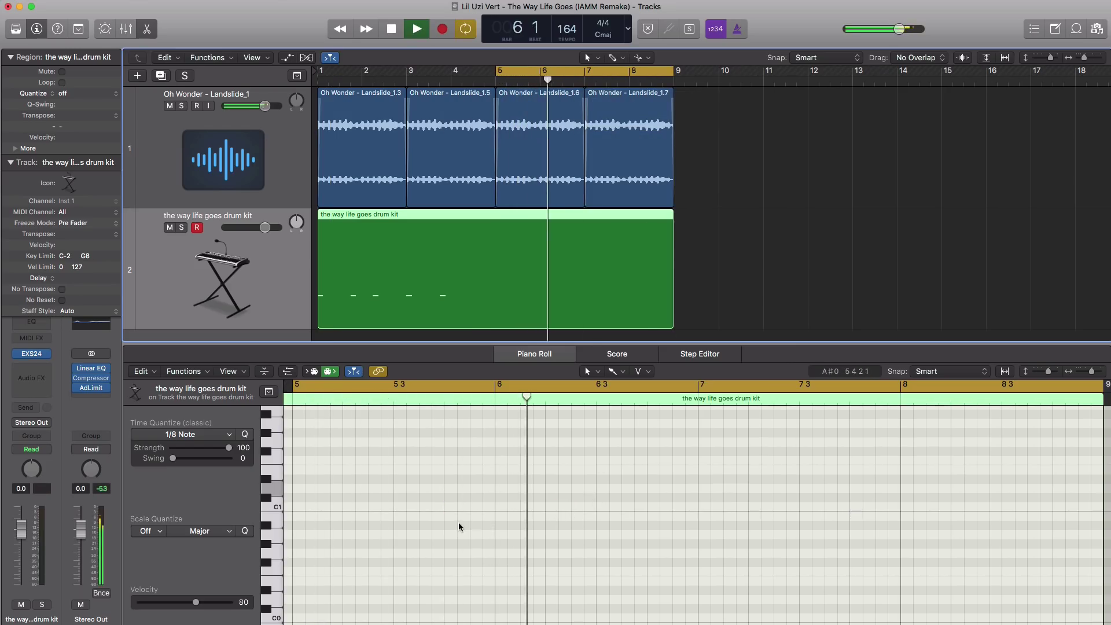
key("space")
scroll(458, 520, "left", 2)
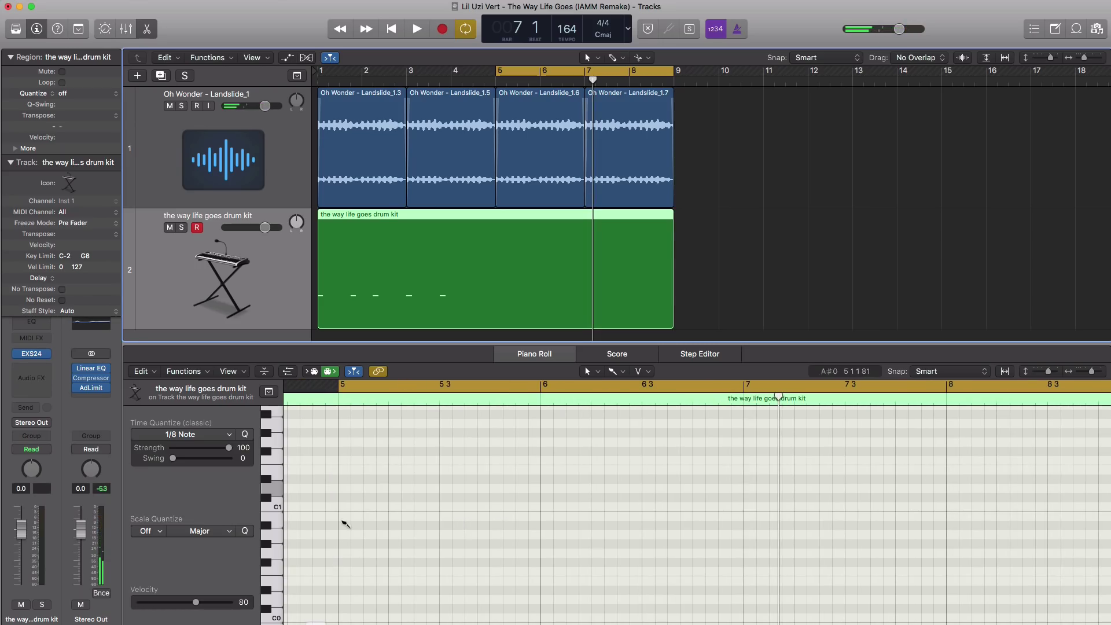
left_click(342, 507)
key("space")
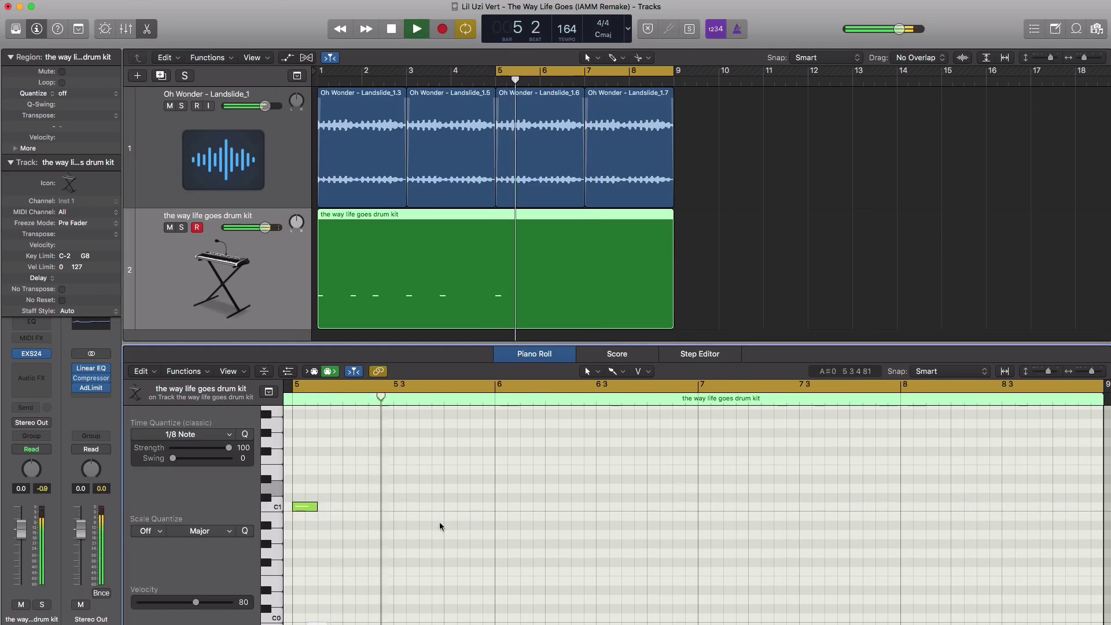
left_click(449, 507)
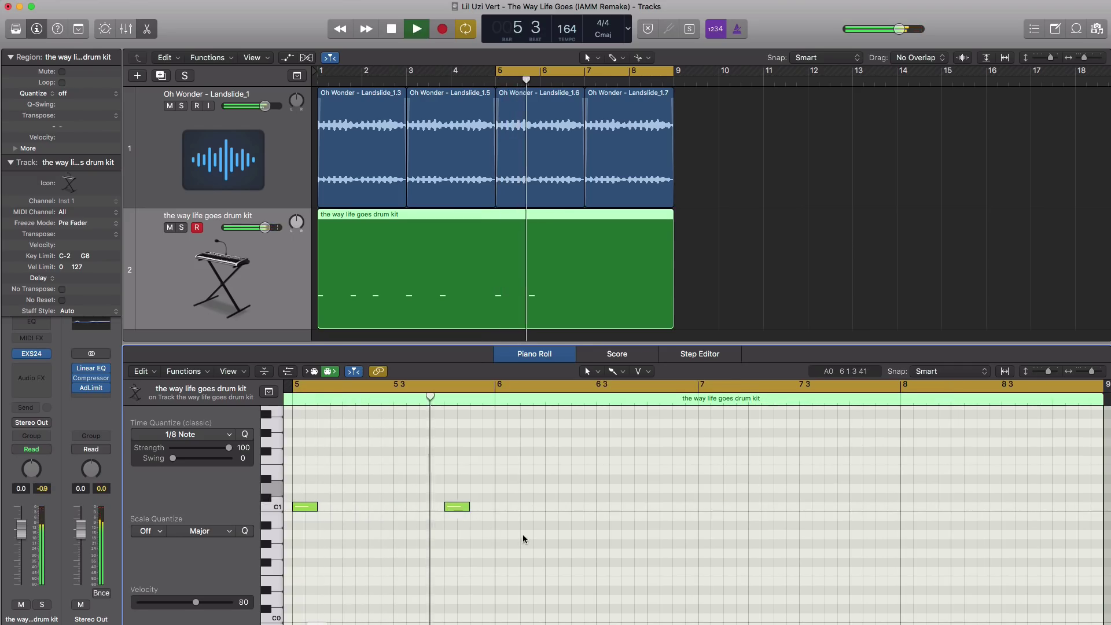
left_click(554, 507)
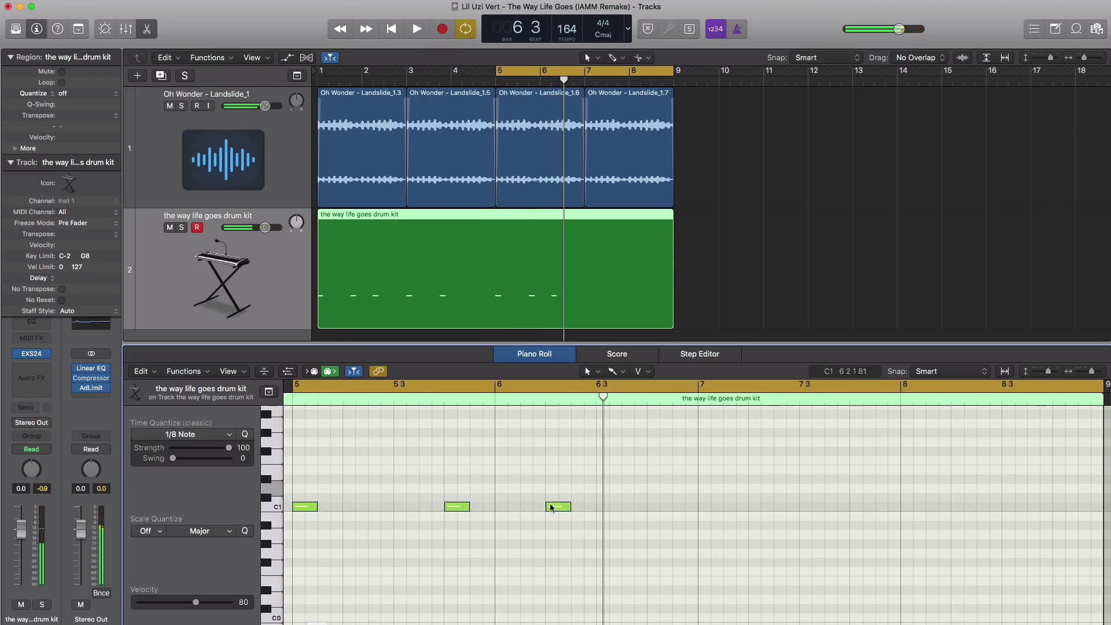
key("space")
Add a C1 note on beat 1 of bar 7 and play the section to check it.
scroll(574, 522, "down", 3)
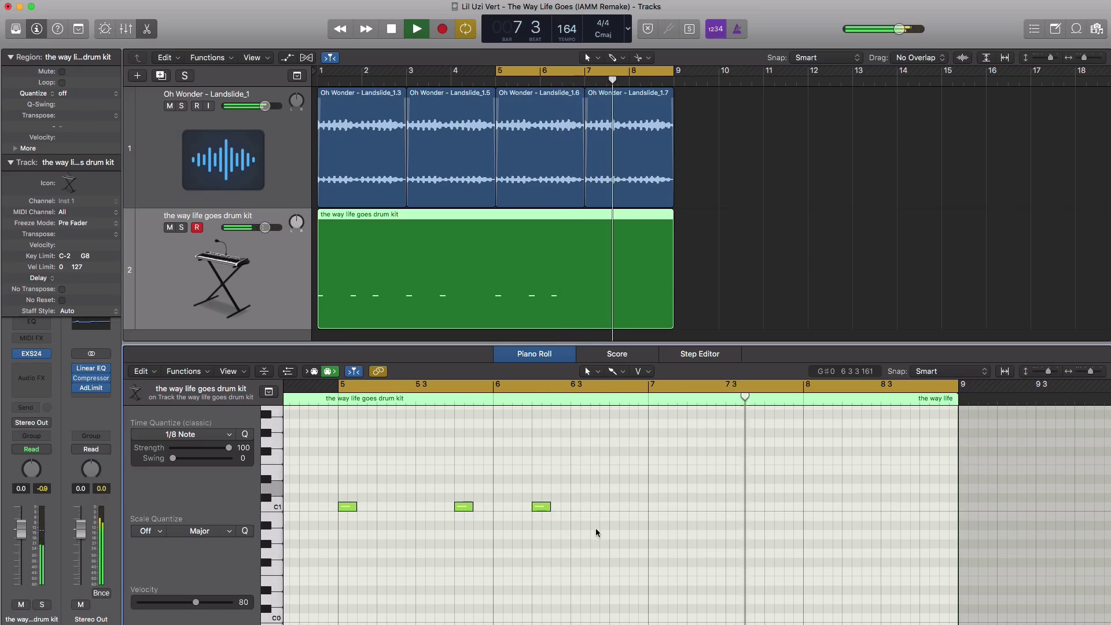
key("space")
left_click(654, 508)
key("space")
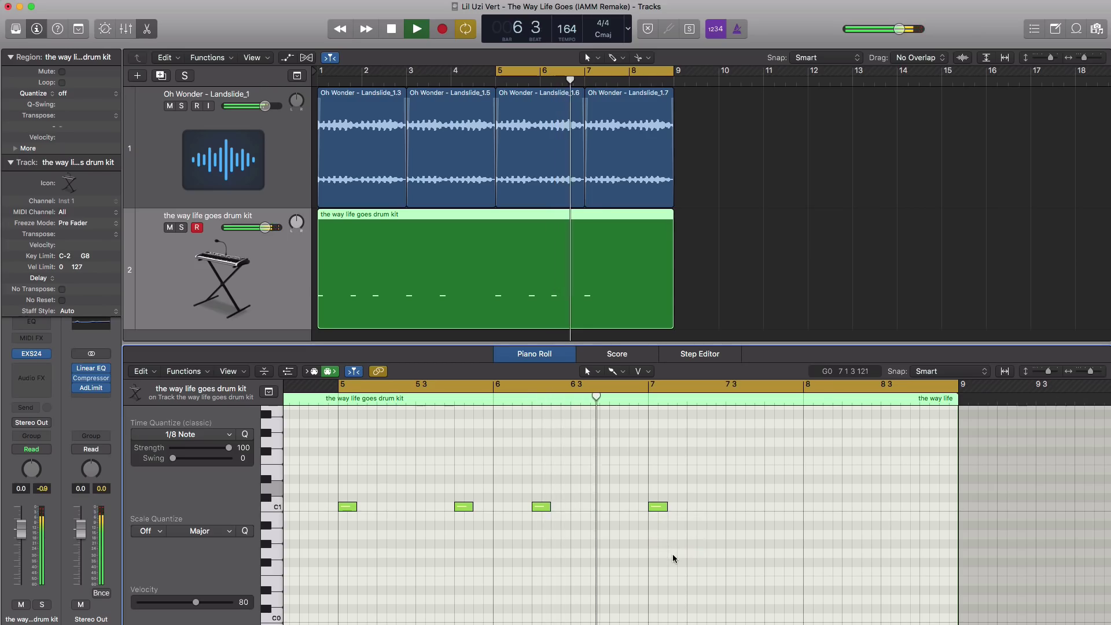
key("space")
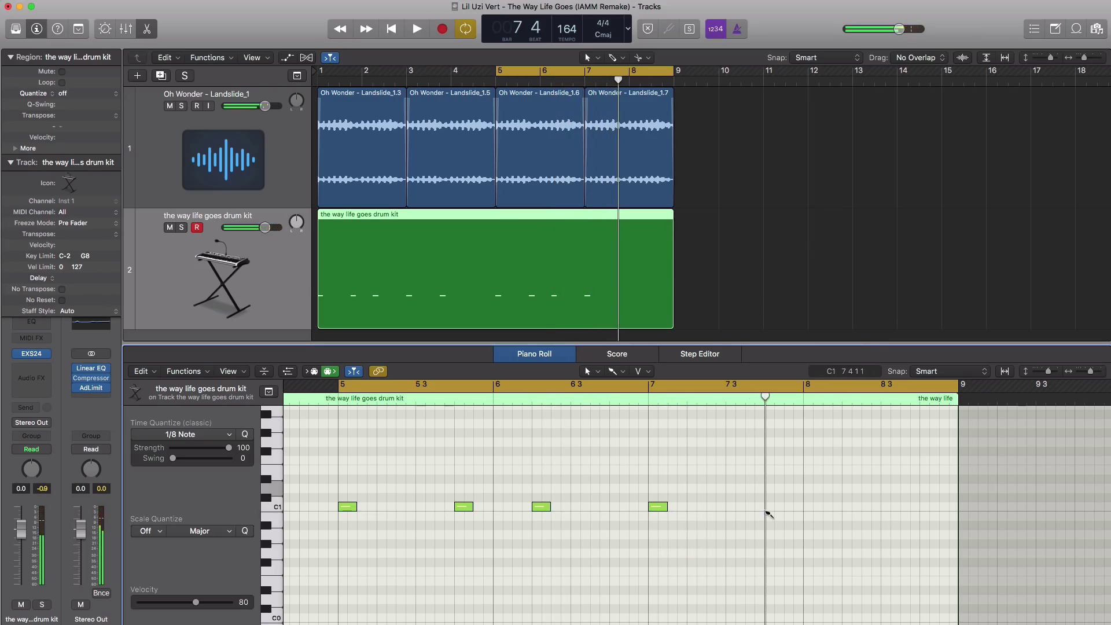
Add C1 notes on beat 4 of bar 7 and at 8 3 3, playing the section after each.
left_click(770, 508)
key("space")
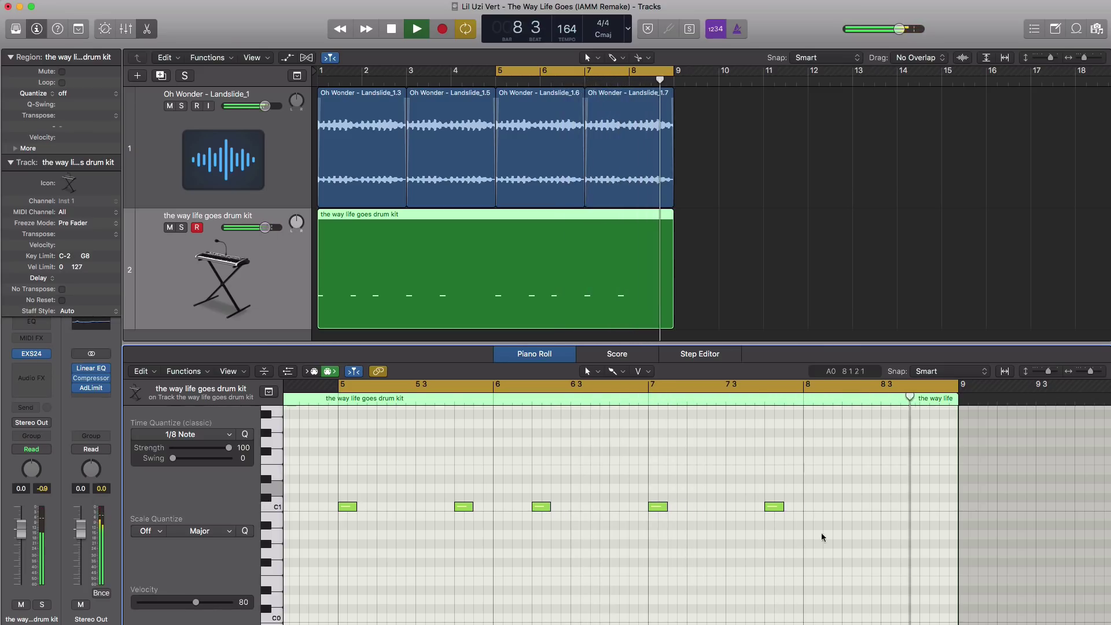
key("space")
left_click(910, 508)
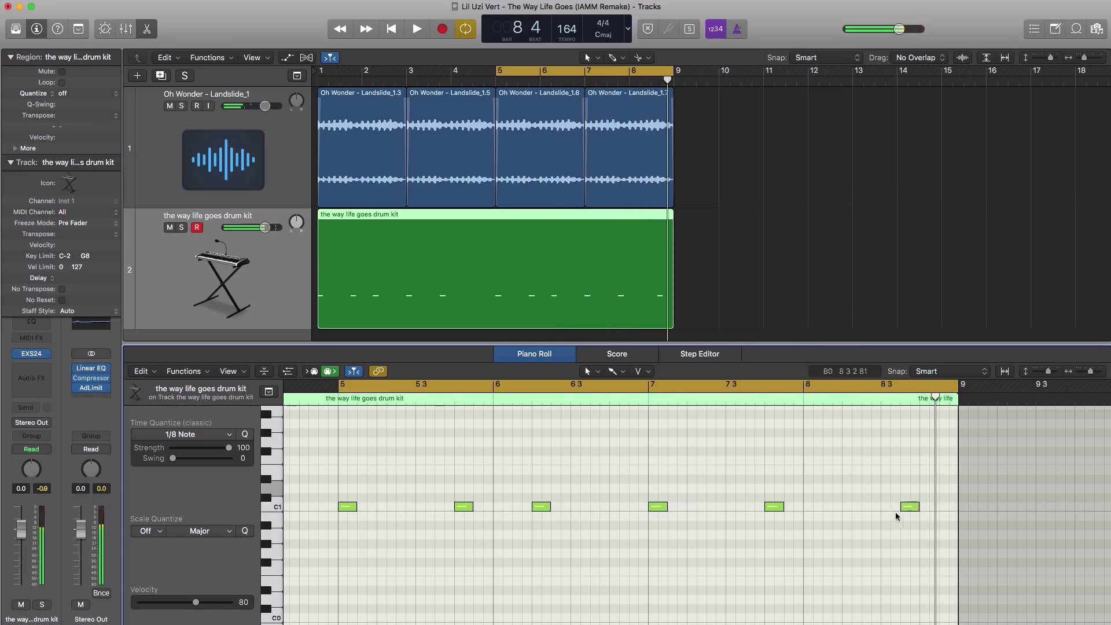
key("space")
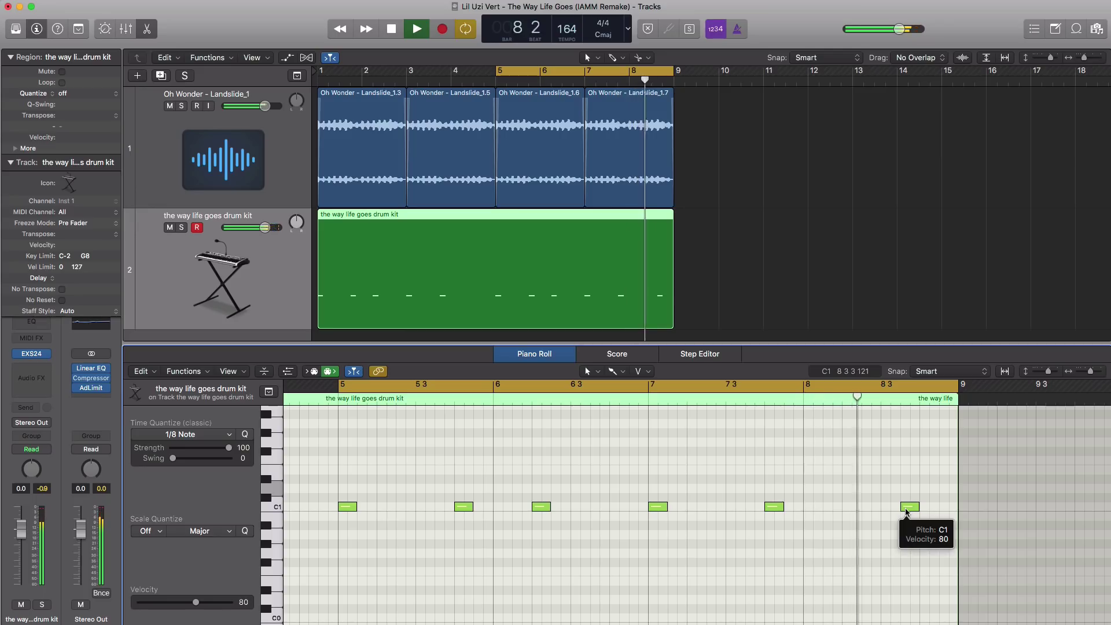
key("space")
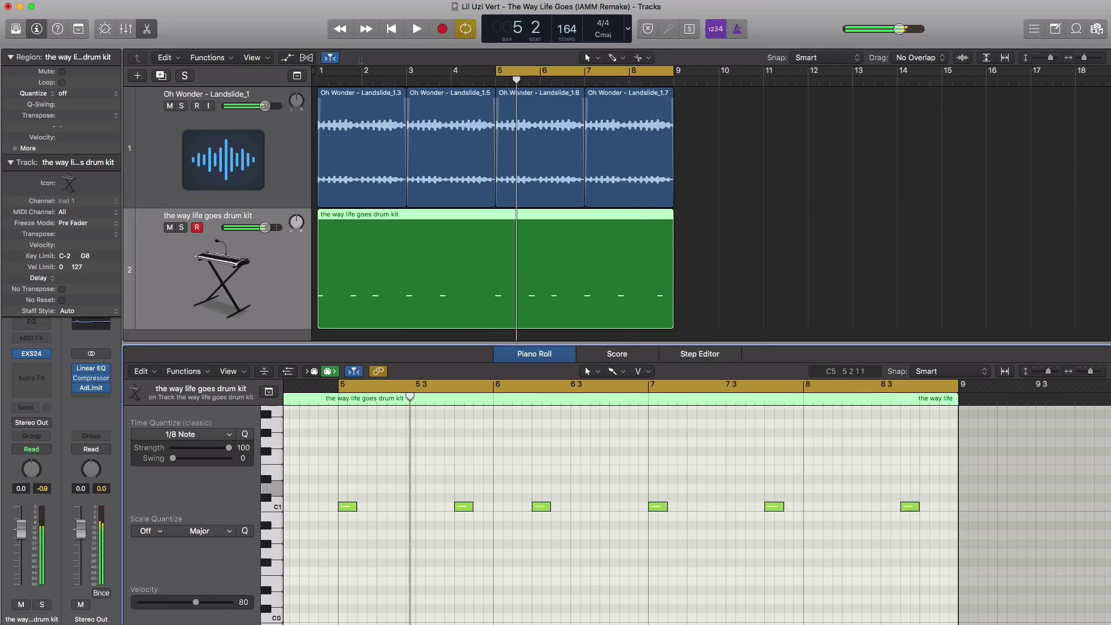
Set the cycle range to bars 1 to 9 and duplicate the drum kit track with an empty region spanning those bars.
left_click_drag(320, 72, 674, 72)
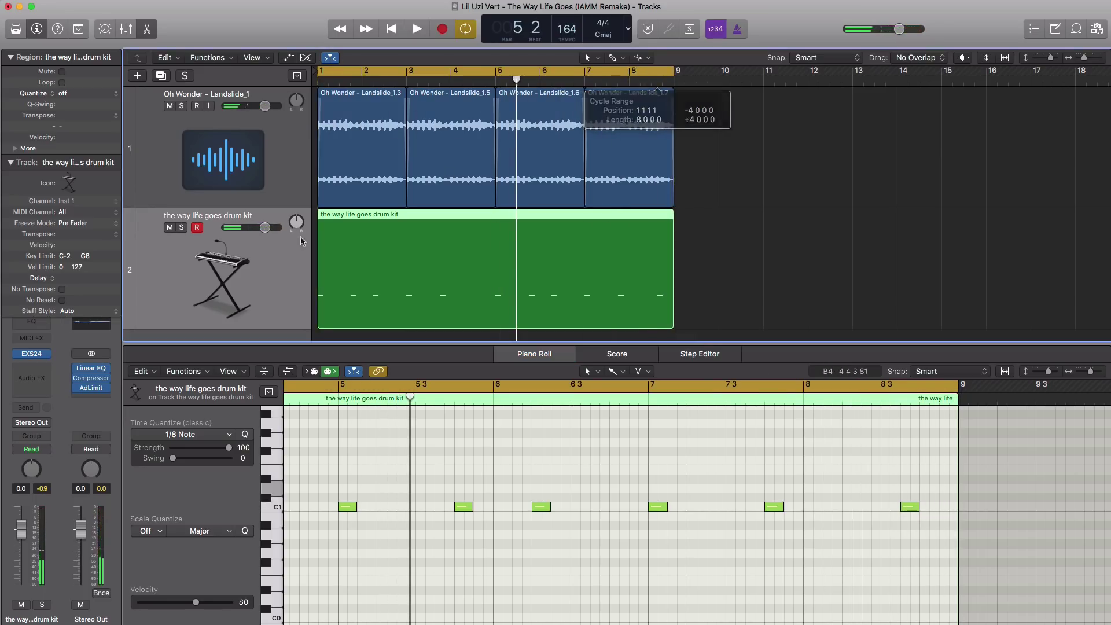
left_click(161, 76)
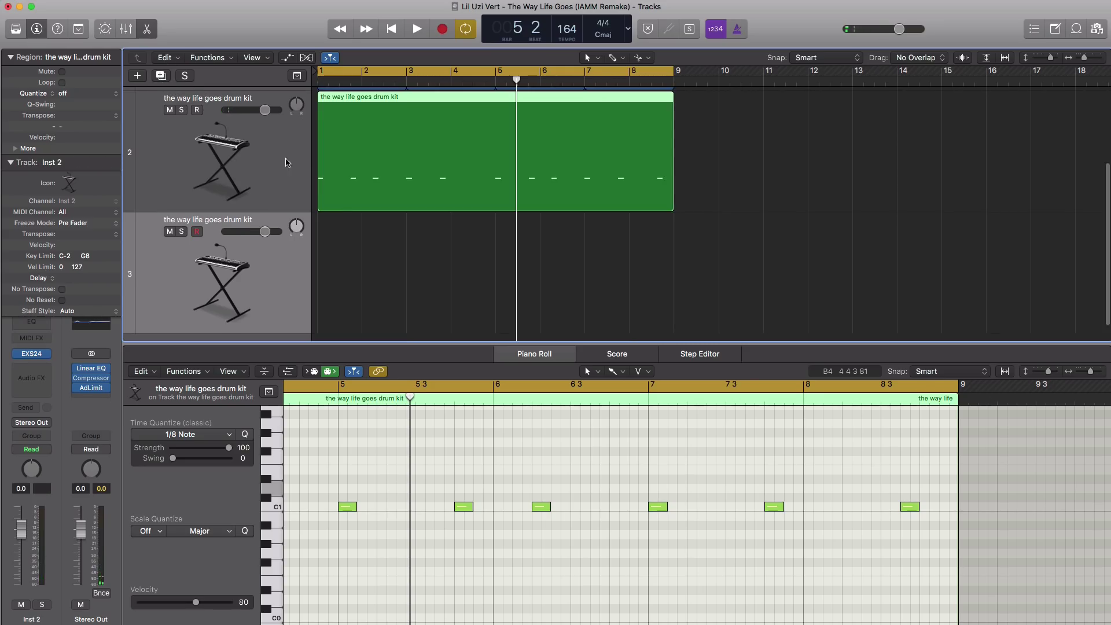
left_click(319, 291, "super")
left_click_drag(359, 295, 674, 292)
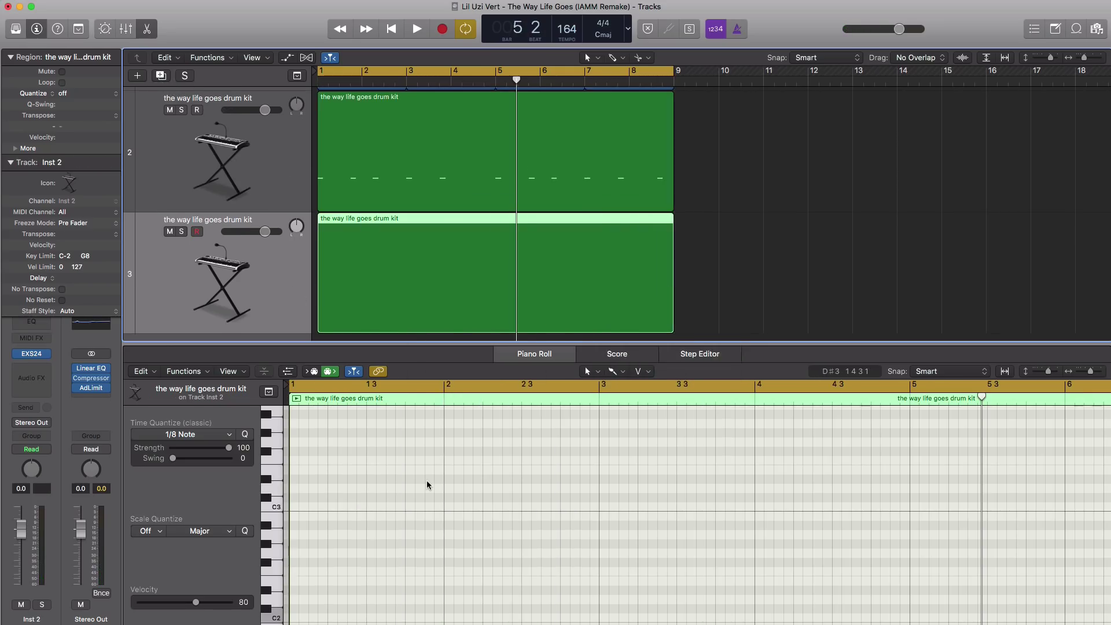
Add C#1 notes on beat 3 of bars 1, 2, 3 and 4 in the second drum kit track, auditioning them.
scroll(427, 485, "down", 5)
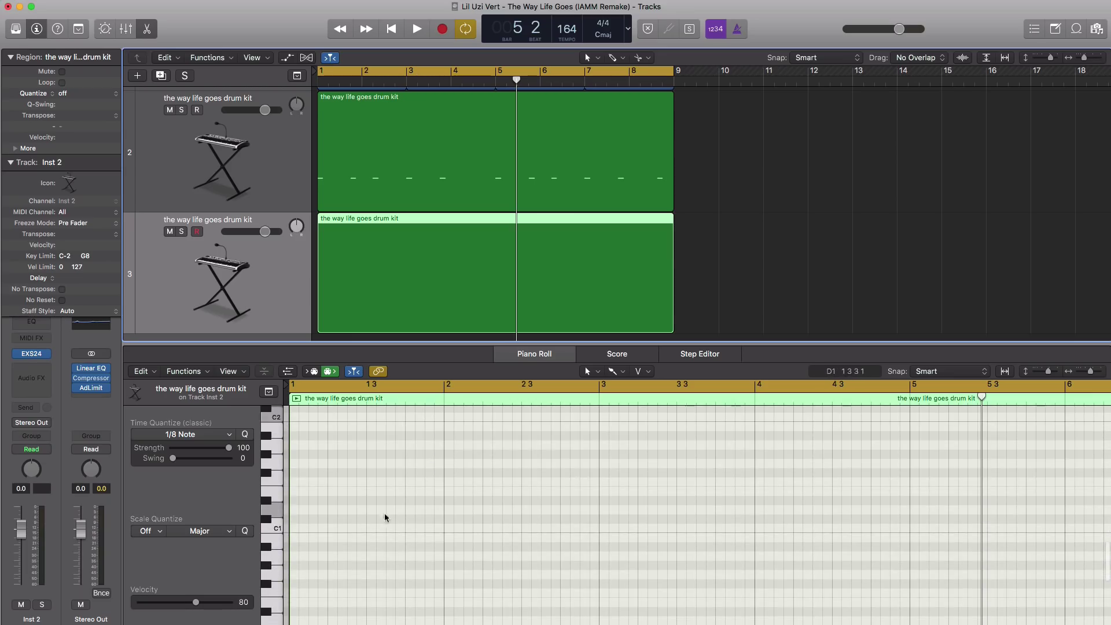
left_click(371, 520, "super")
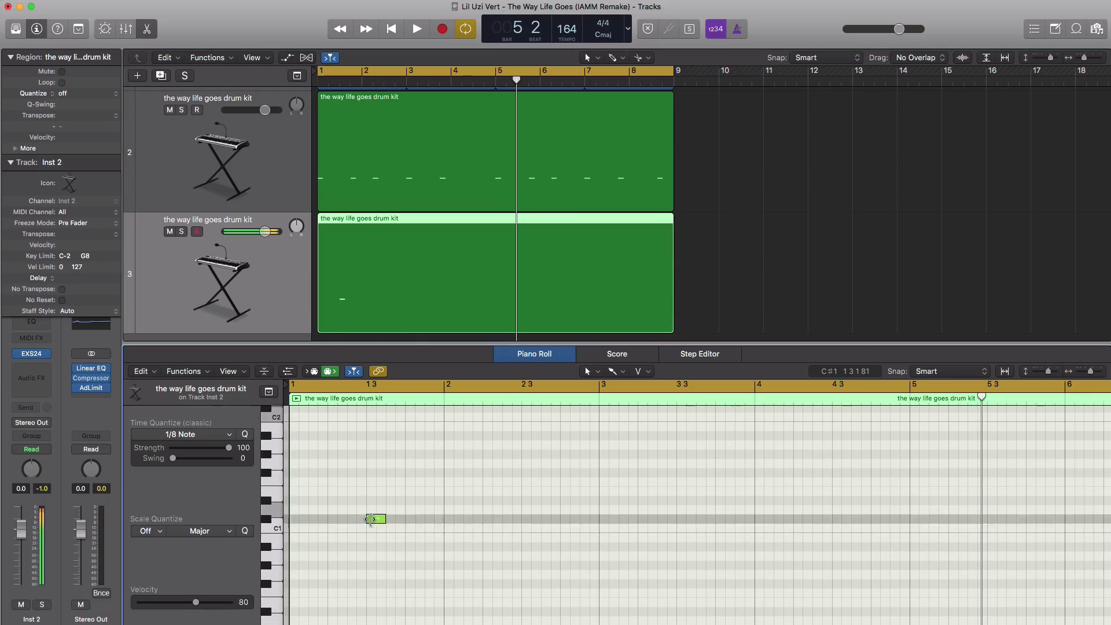
left_click(526, 520, "super")
key("space")
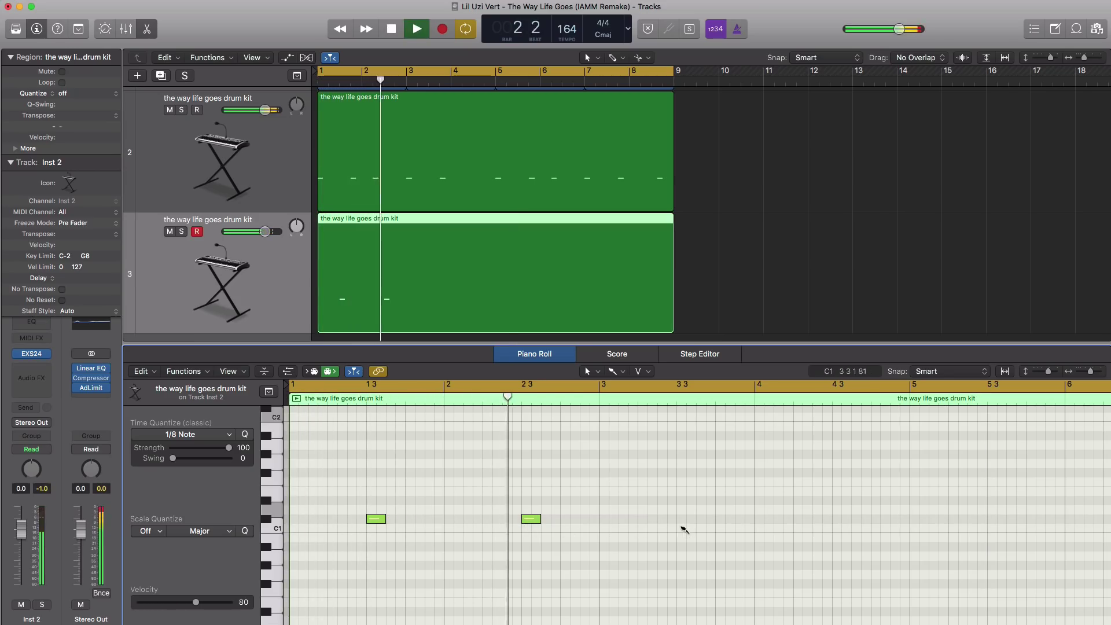
left_click(686, 520, "super")
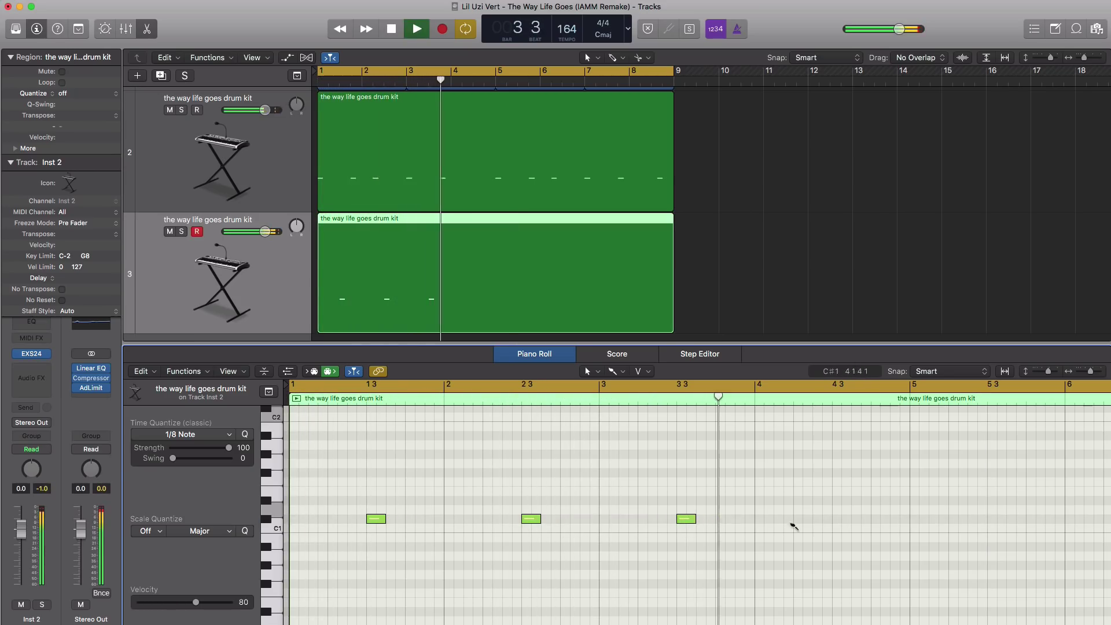
left_click(841, 520, "super")
key("space")
Repeat the four C#1 notes once to fill bars 5 to 8 and play the arrangement from bar 1.
key("super+Left")
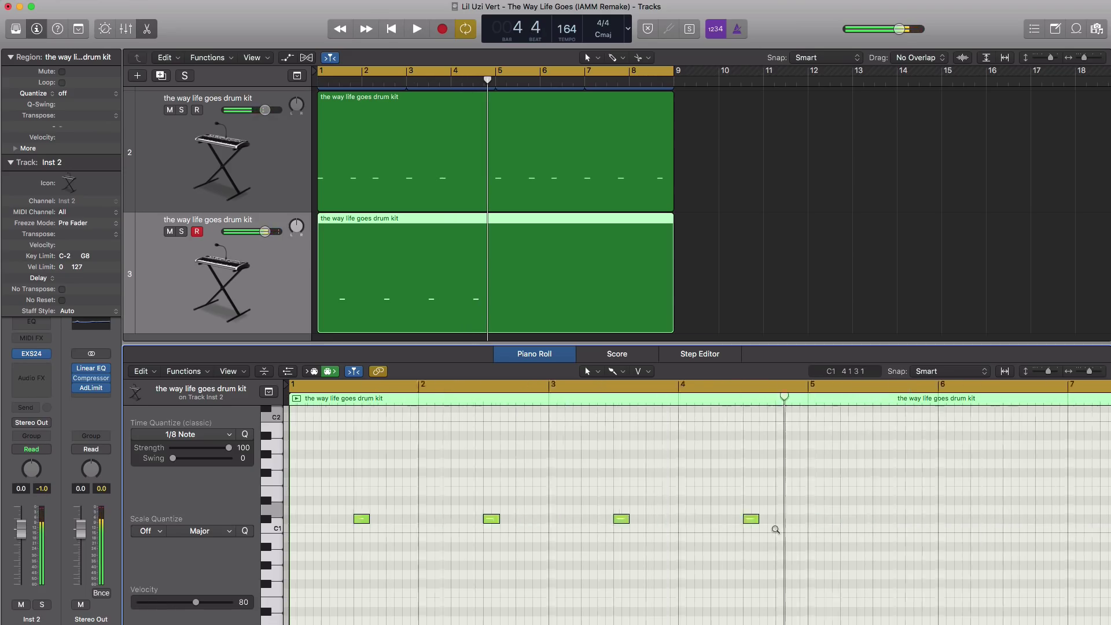
left_click_drag(538, 515, 348, 497)
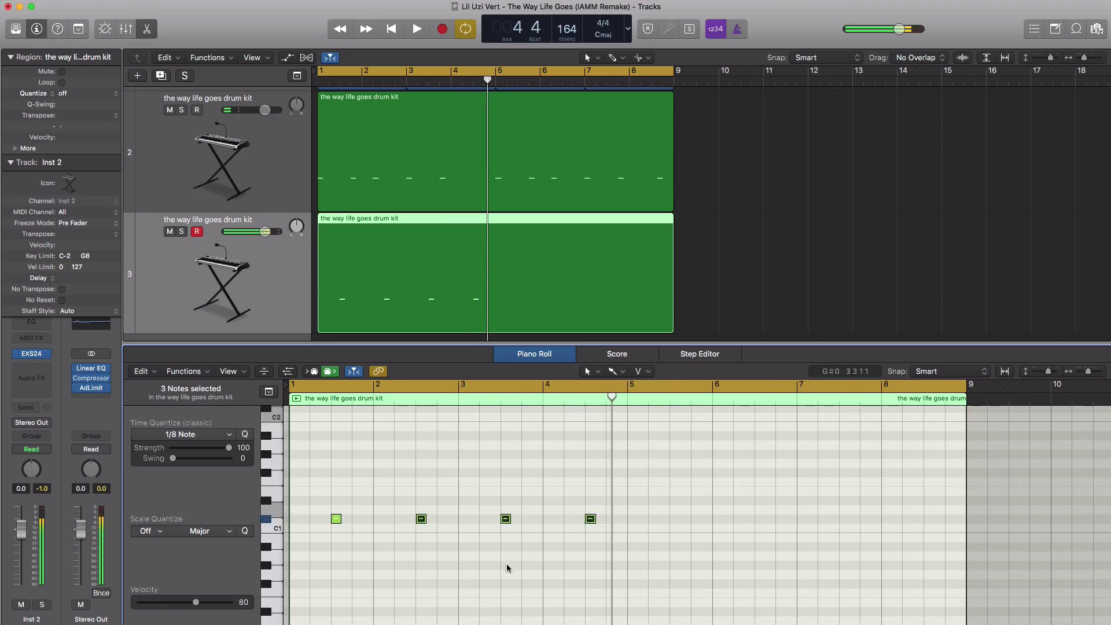
left_click_drag(657, 556, 324, 485)
key("super+r")
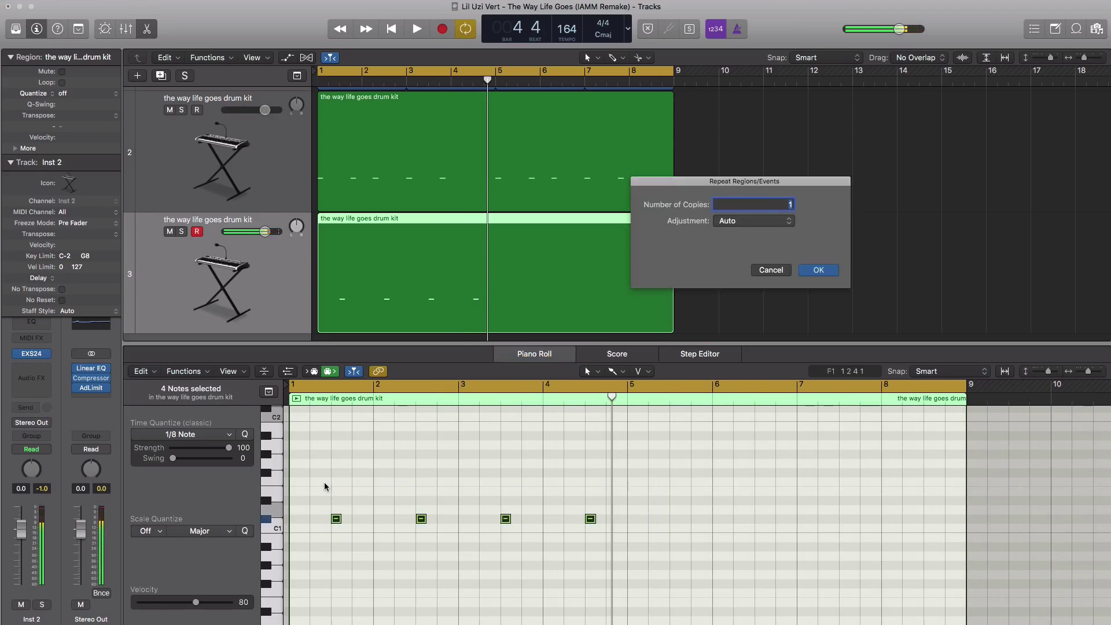
key("Return")
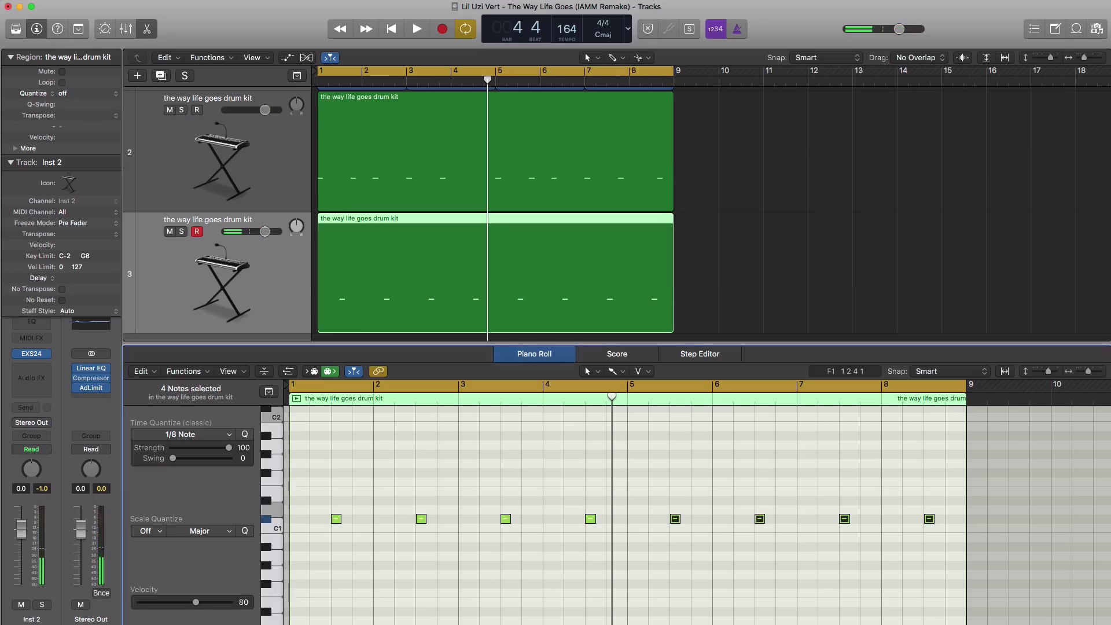
key("Return")
key("space")
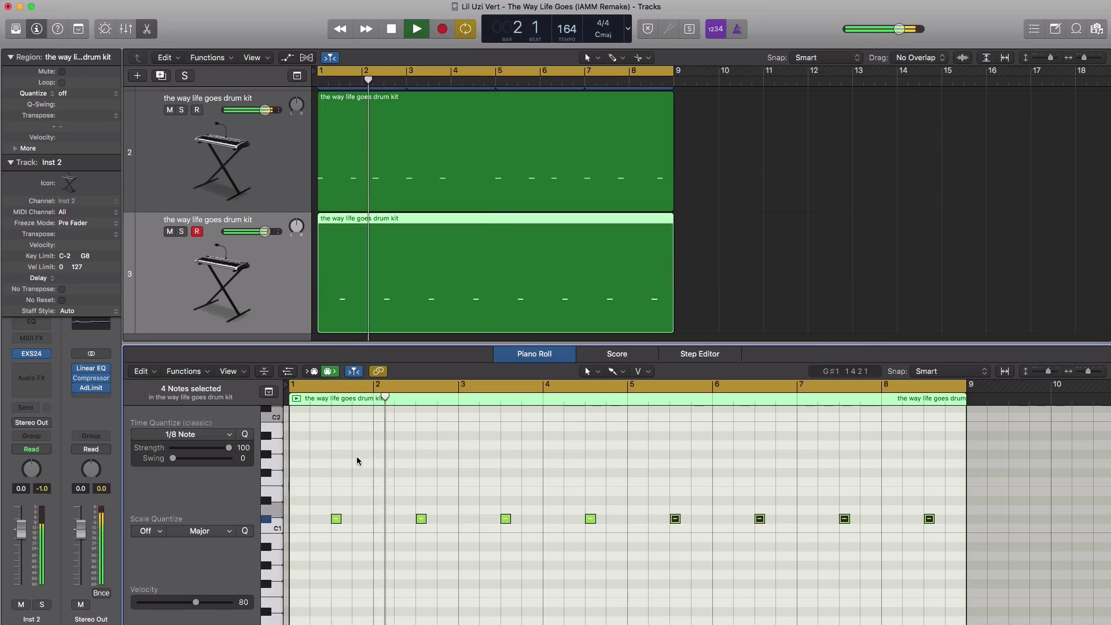
scroll(405, 260, "down", 5)
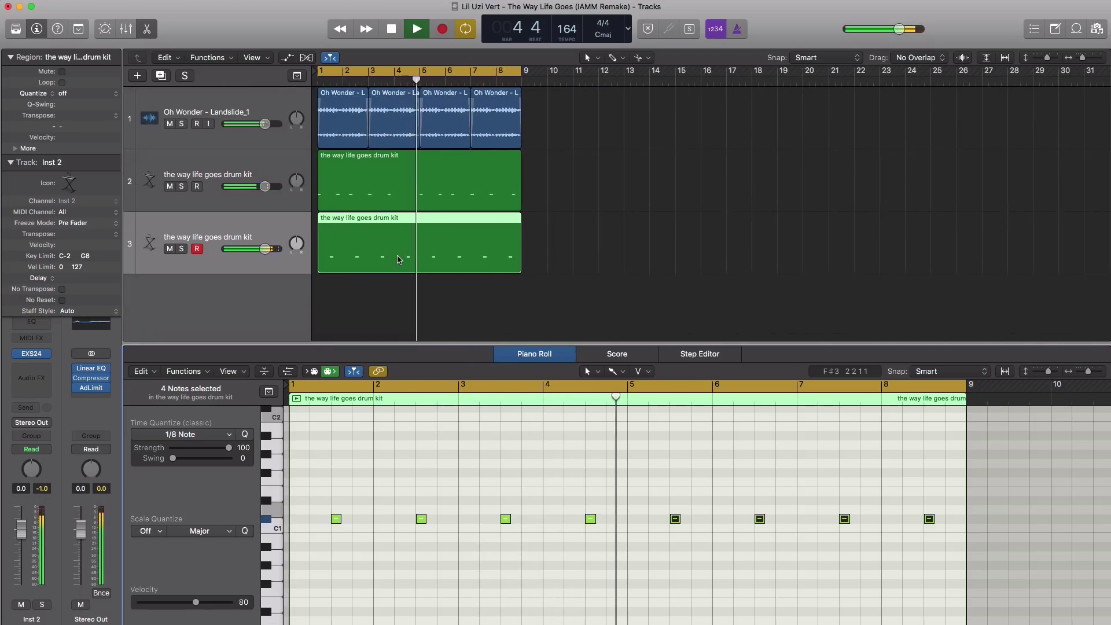
key("space")
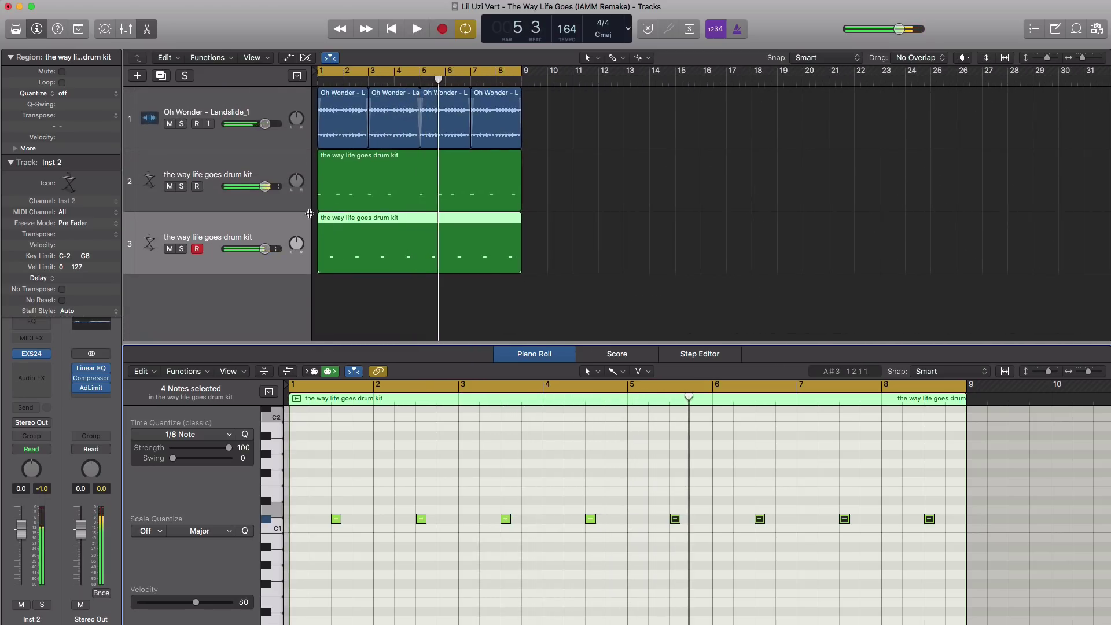
Duplicate the drum kit track again and create an empty region on it from bar 1 to bar 9.
left_click(161, 75)
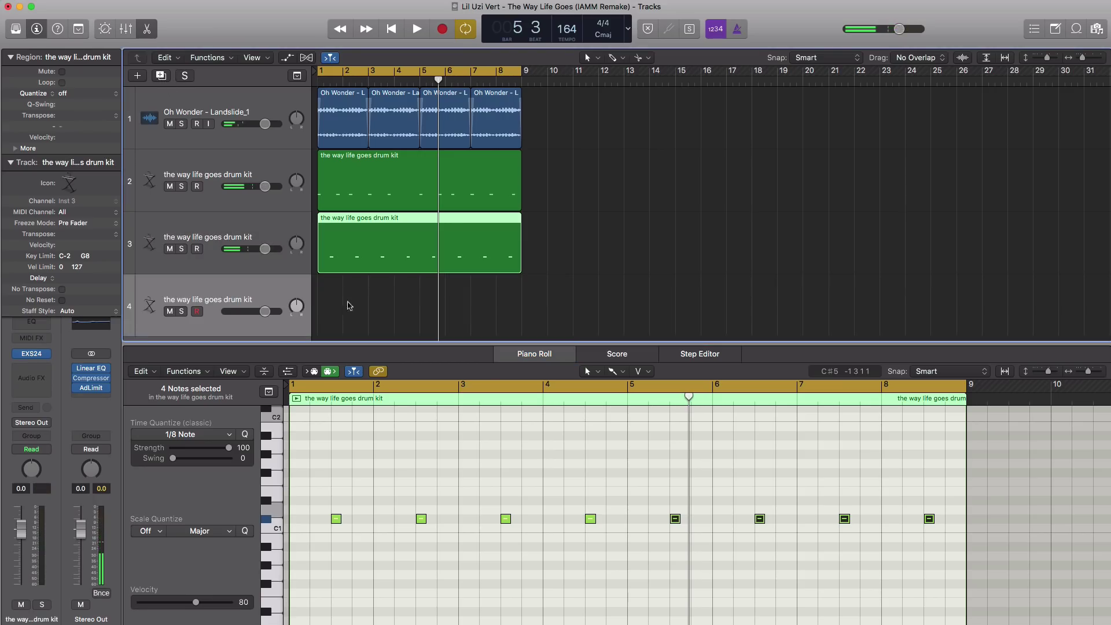
left_click(330, 308)
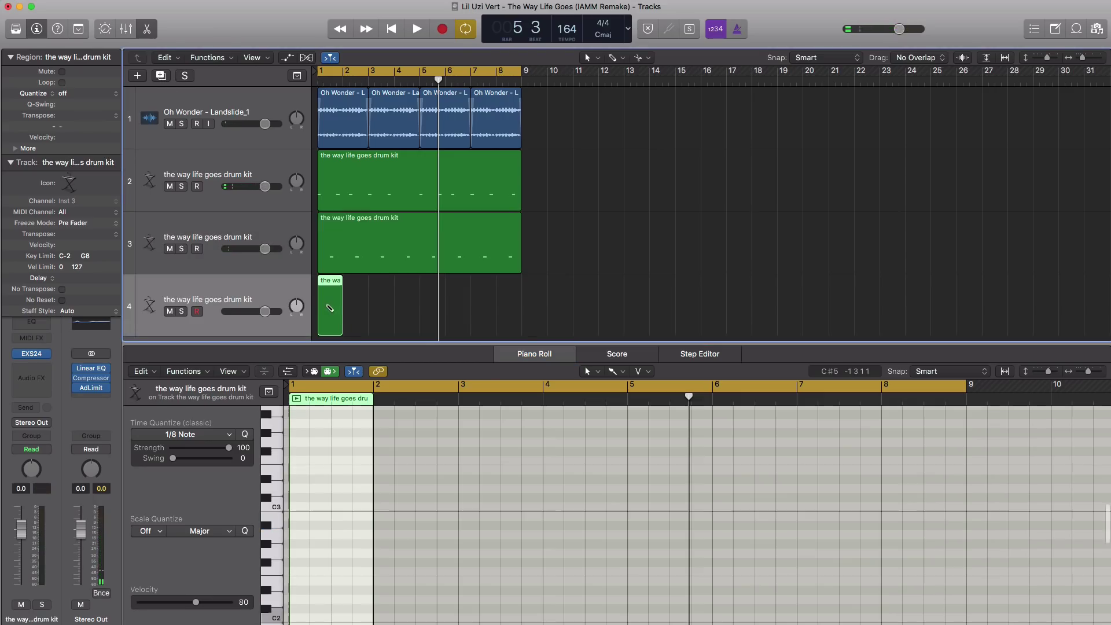
left_click_drag(337, 316, 520, 320)
Place a C2 note at the start of bar 1, lower the new track's volume to -9.0 dB and audition it.
left_click(293, 464)
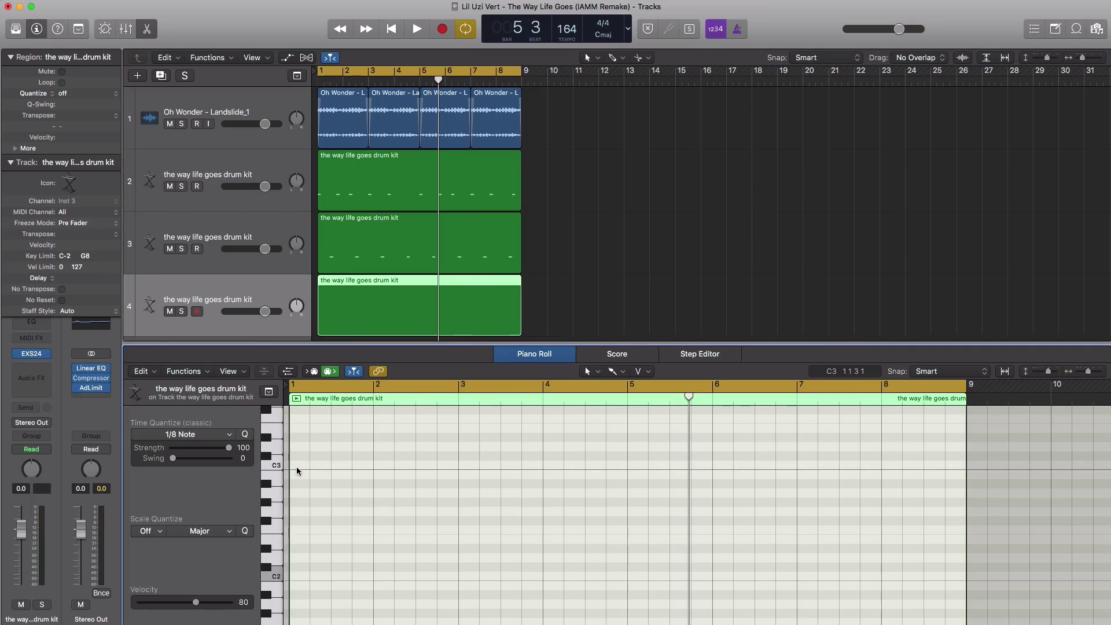
scroll(297, 466, "down", 3)
left_click(294, 525)
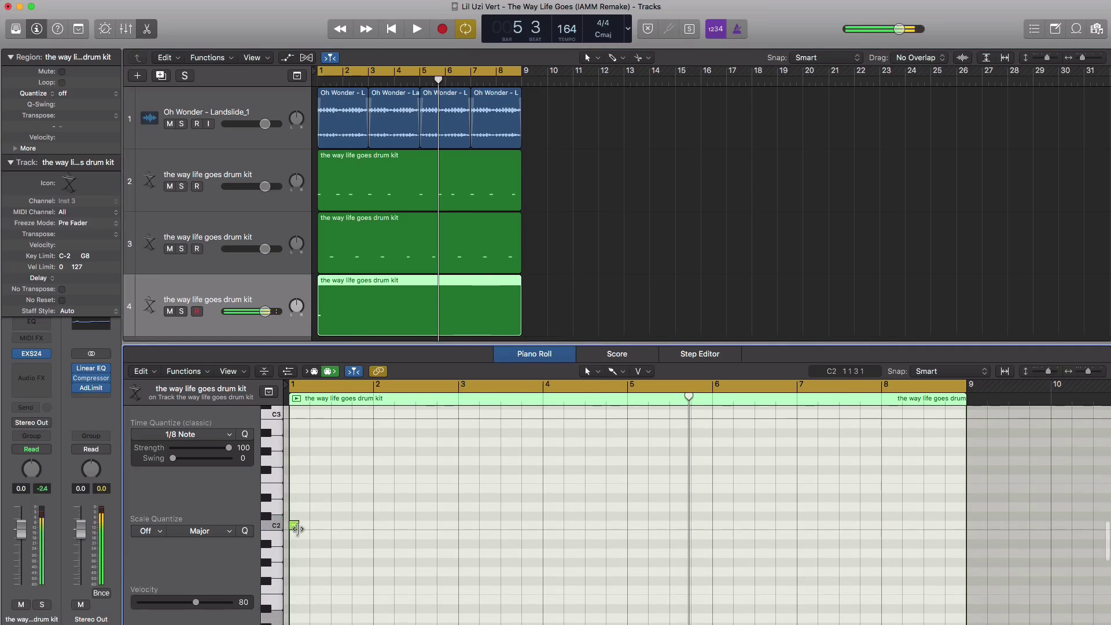
left_click_drag(264, 311, 248, 312)
key("space")
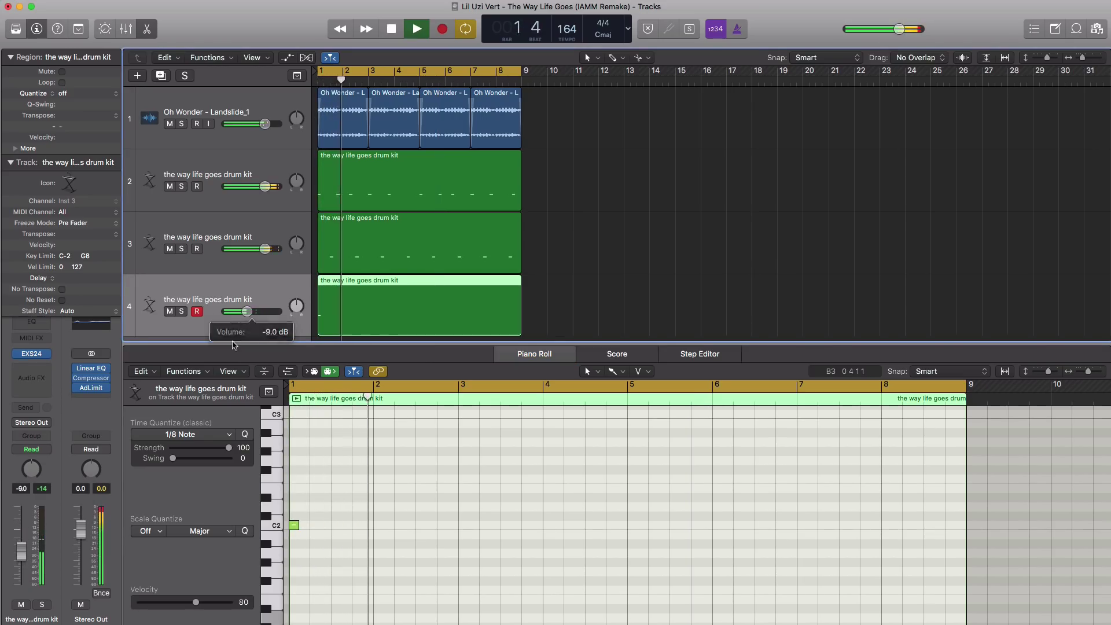
key("space")
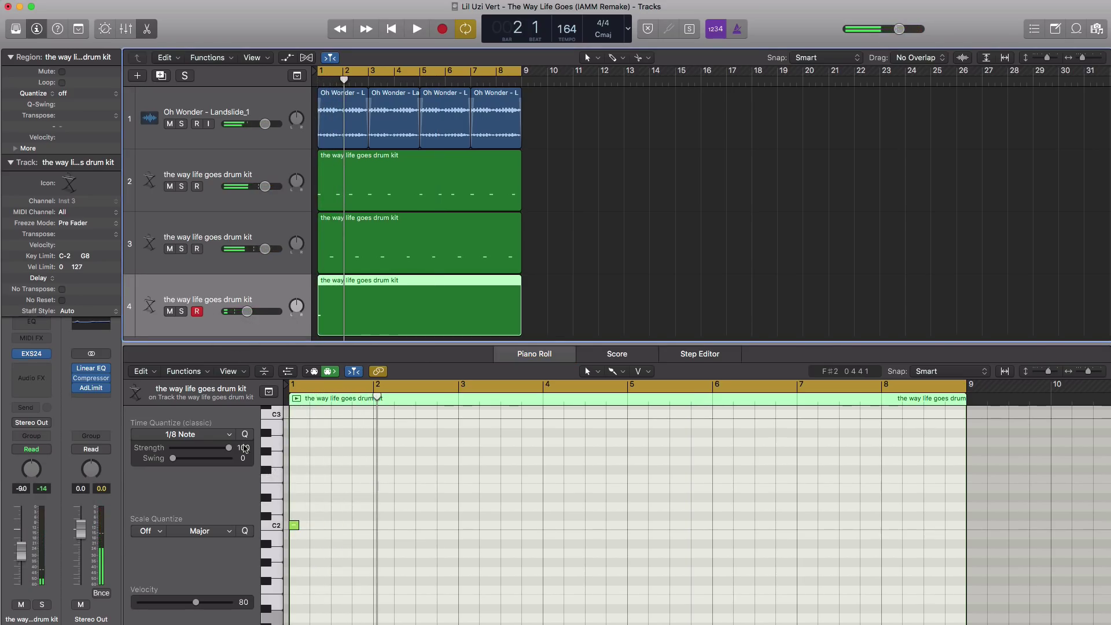
Remove the C2 note at the start of bar 1 and set Time Quantize to 1/16 Note.
left_click(295, 525)
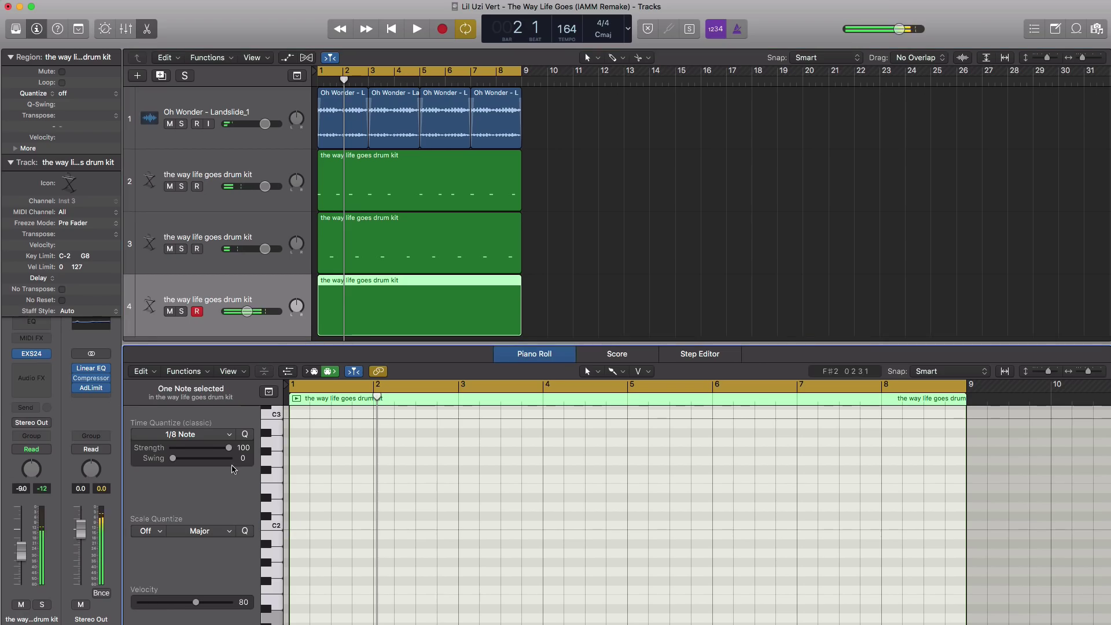
left_click(226, 435)
left_click(197, 507)
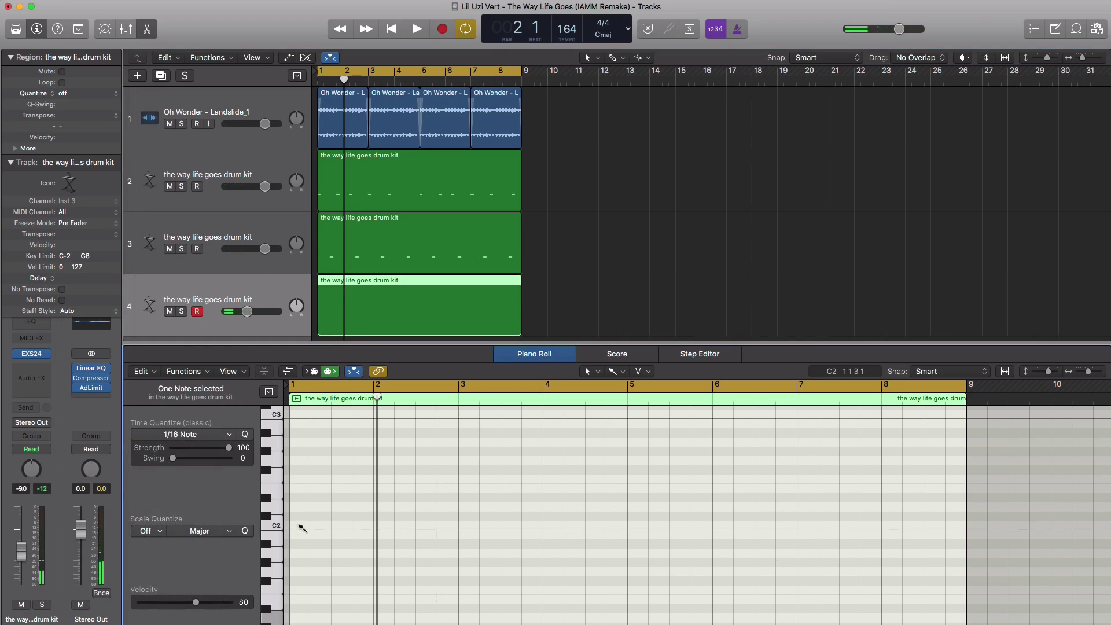
key("Delete")
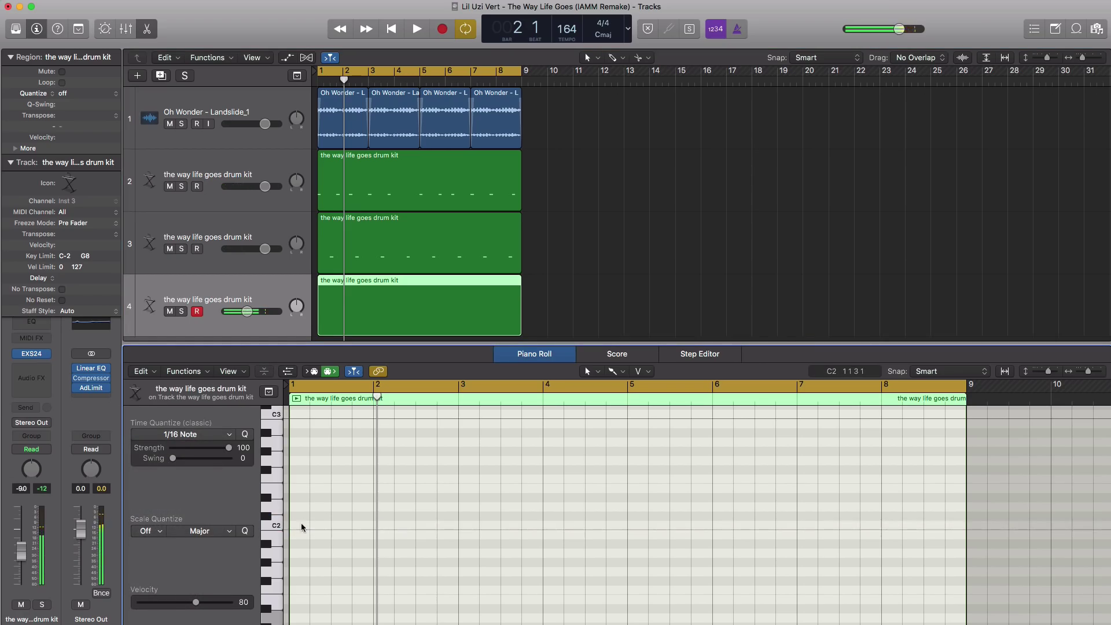
Try two C2 notes at the start of bar 1 with Time Quantize at 1/8 Note, play them and remove them.
left_click(183, 438)
left_click(183, 497)
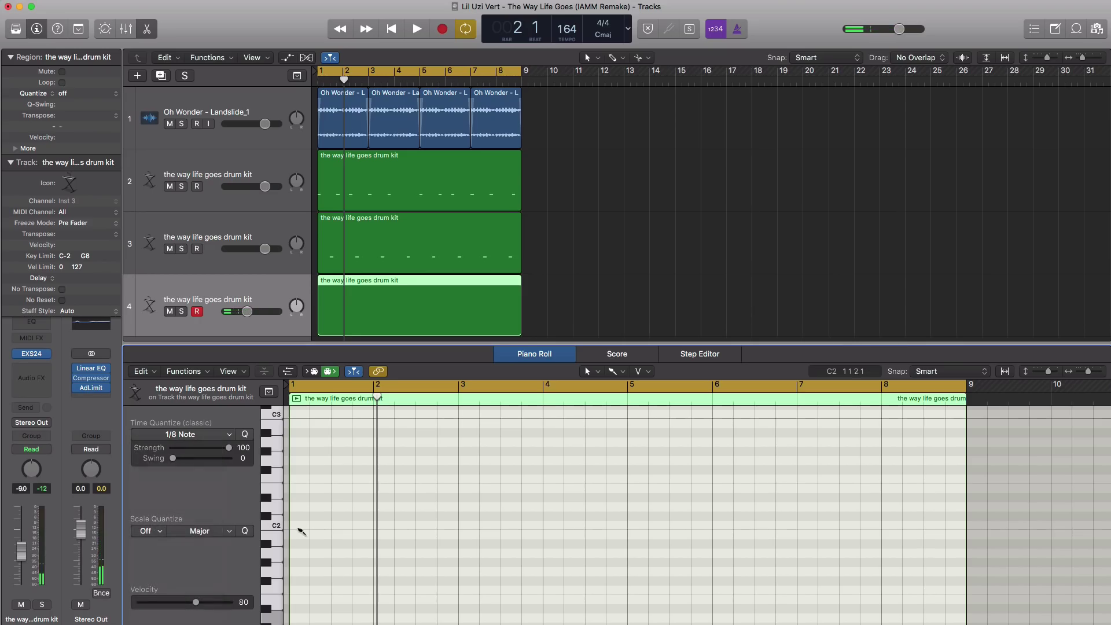
left_click_drag(294, 526, 308, 525)
key("space")
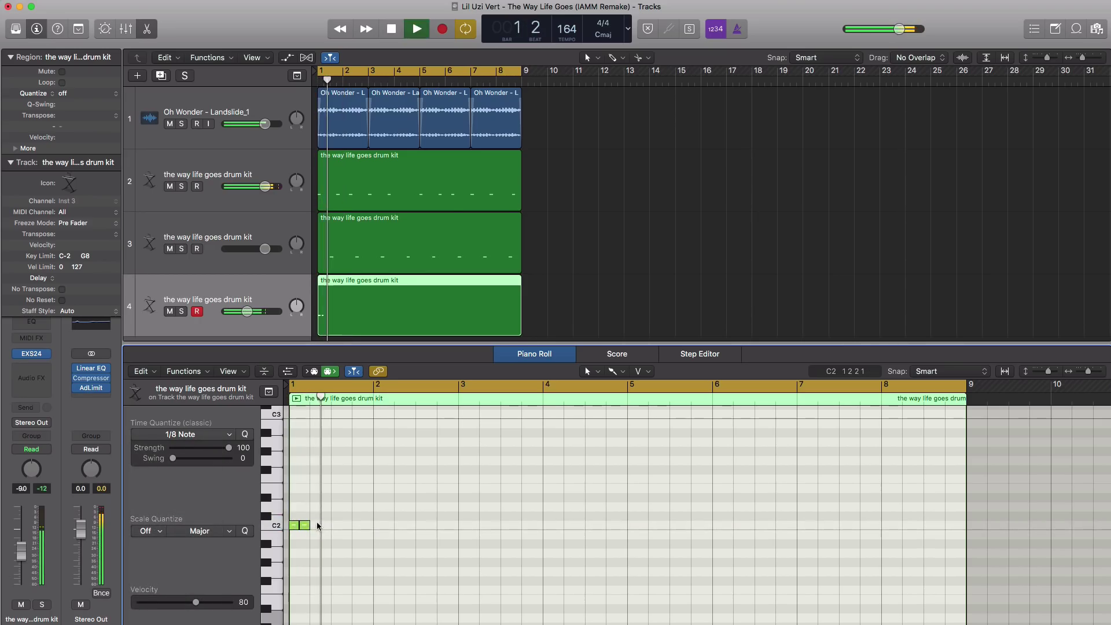
key("space")
key("Delete")
Set Time Quantize to 1/16 Note and draw two consecutive 1/16 C2 notes at the start of bar 1.
left_click(200, 435)
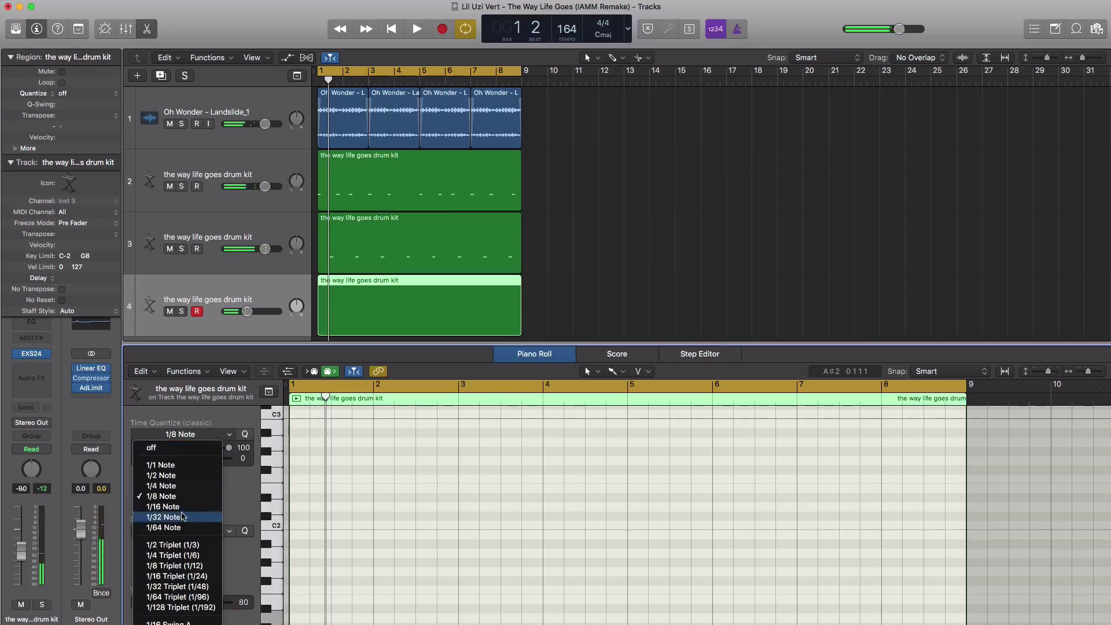
key("Return")
left_click_drag(293, 525, 298, 525)
scroll(345, 523, "up", 5)
scroll(344, 523, "left", 3)
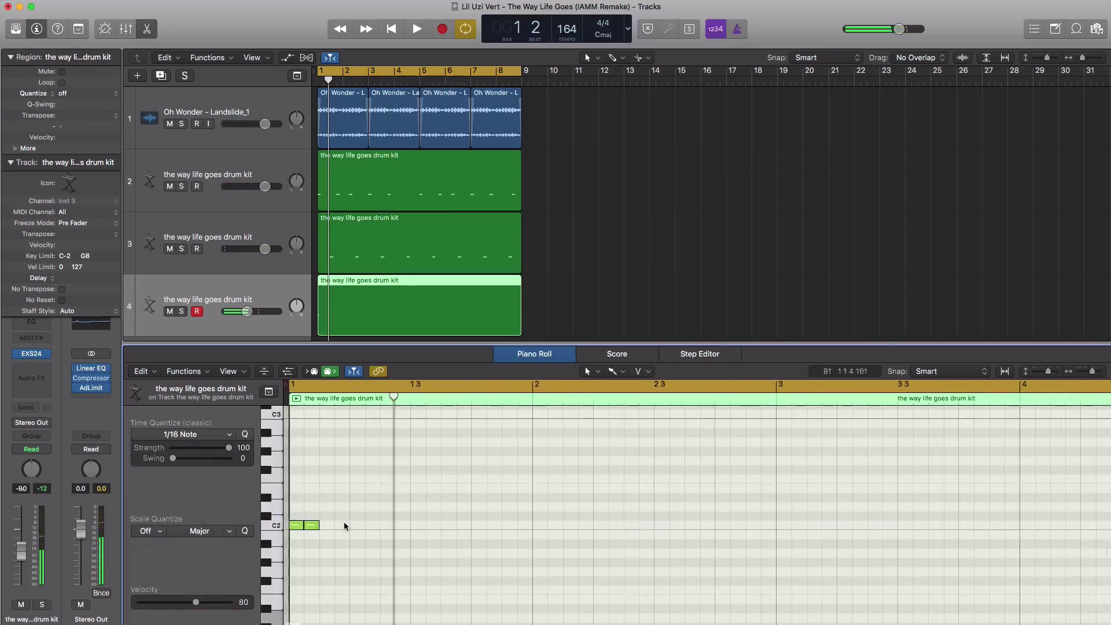
Set Time Quantize to 1/8 Note, fill the rest of bars 1 and 2 with consecutive C2 notes and play the result.
left_click(188, 435)
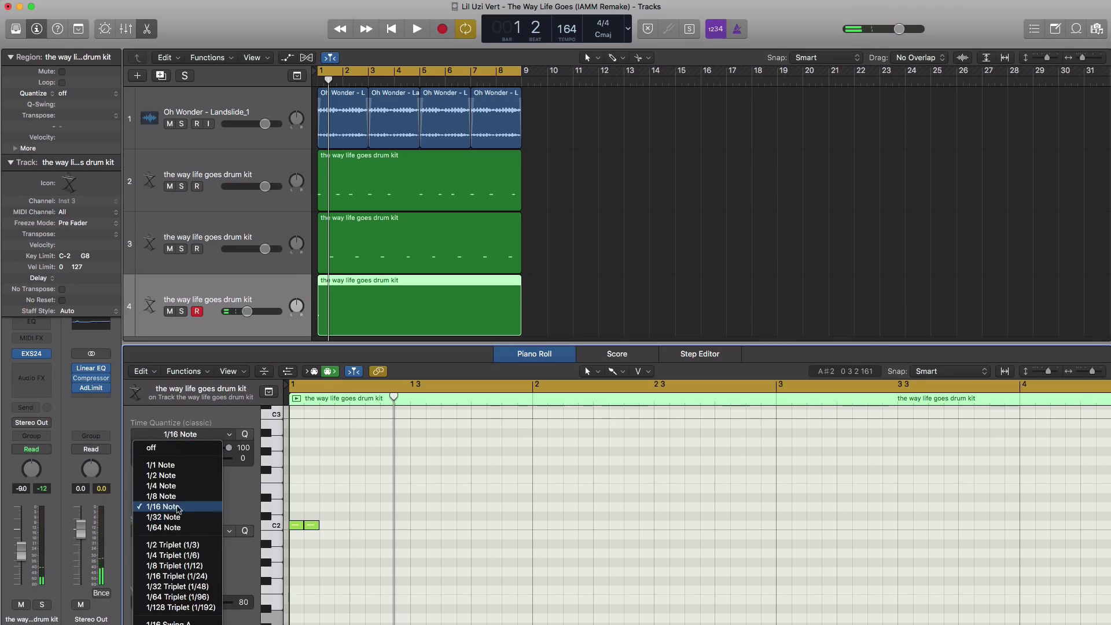
left_click(162, 497)
left_click_drag(323, 527, 347, 526)
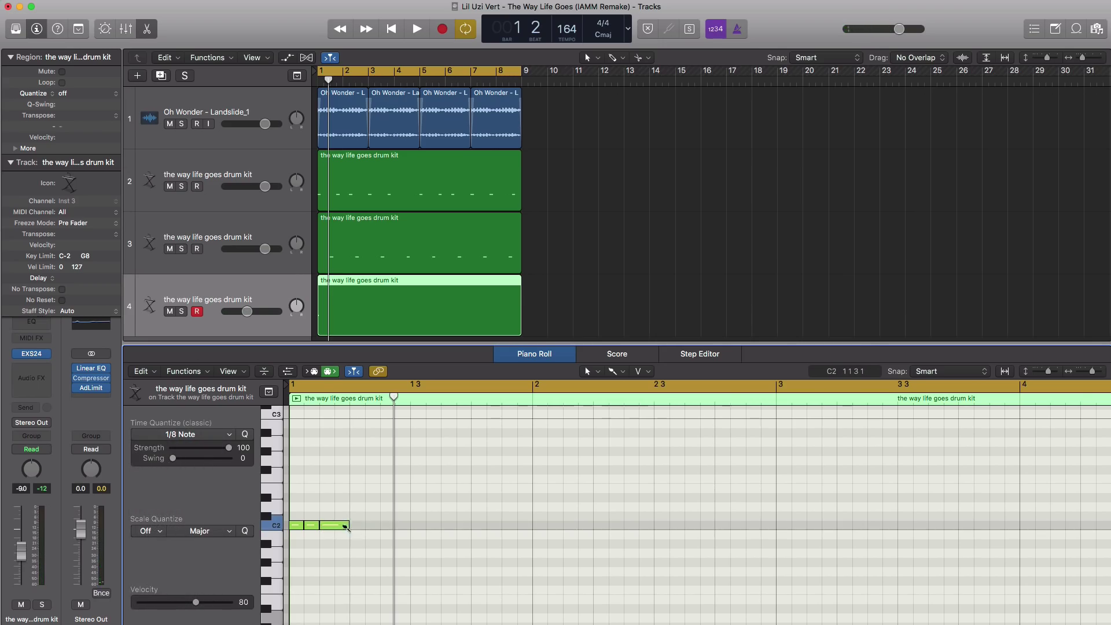
left_click_drag(754, 527, 755, 527)
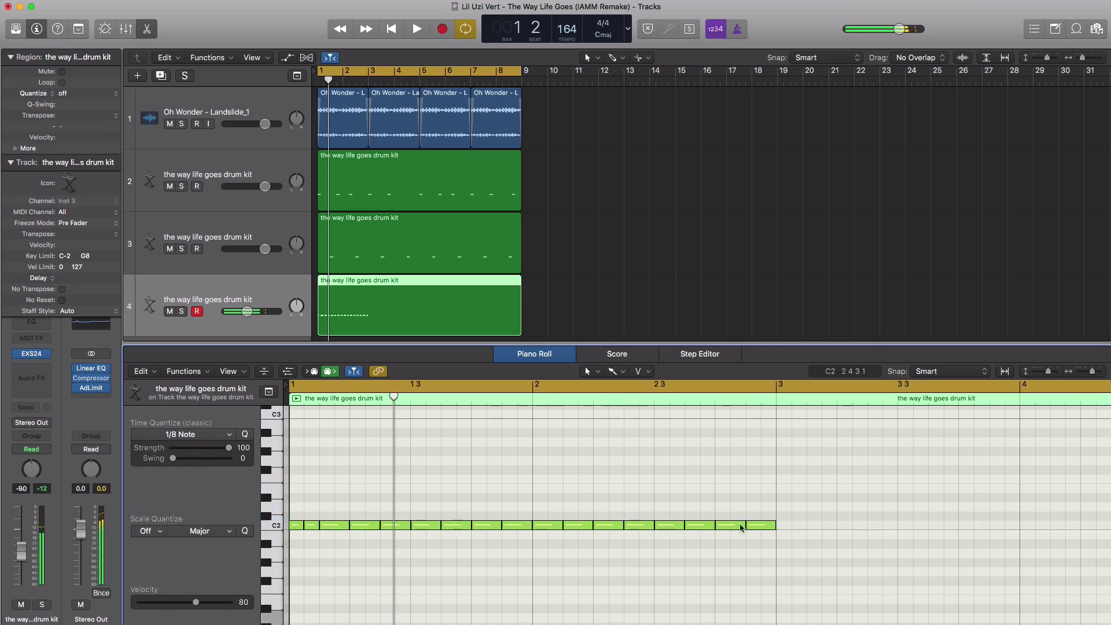
key("space")
scroll(729, 523, "down", 3)
scroll(728, 522, "down", 3)
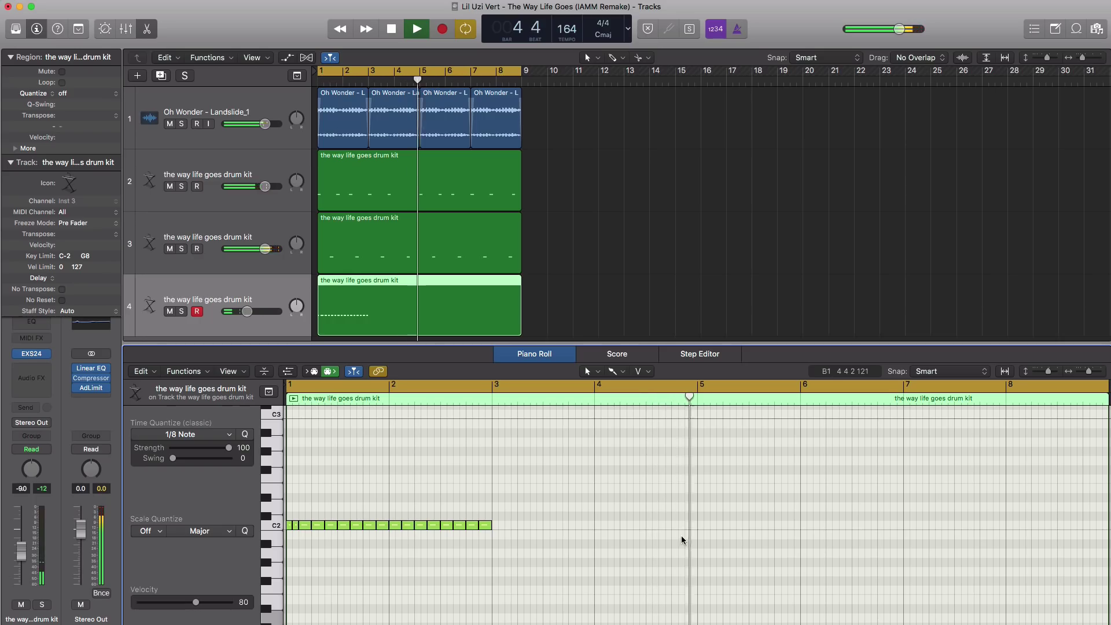
Select all the C2 notes in bars 1 and 2, repeat them with 3 copies and play the result.
key("space")
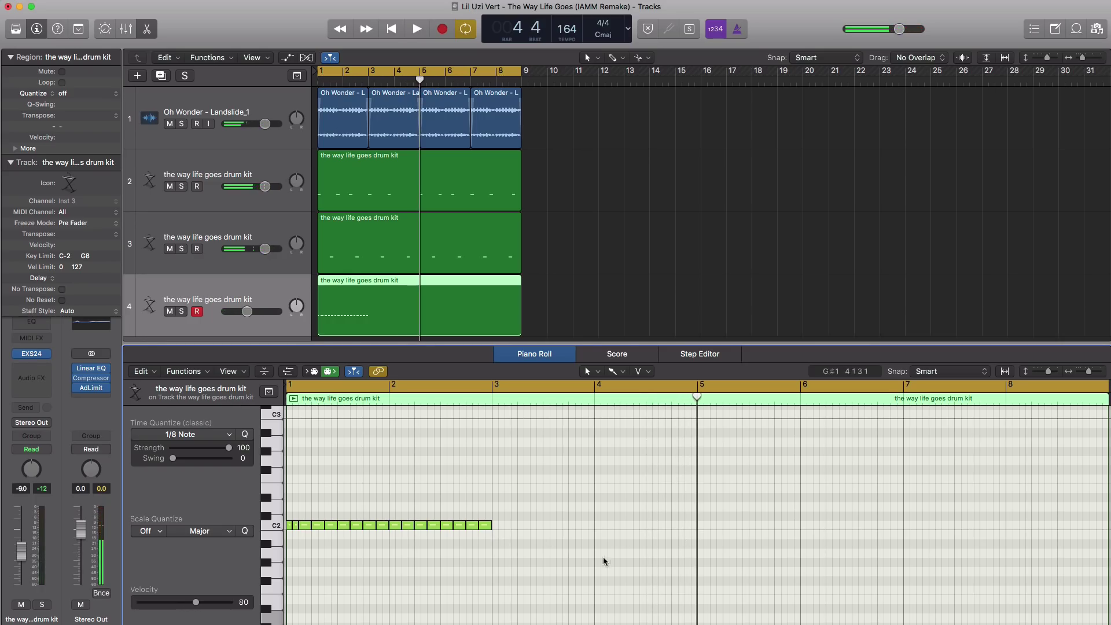
left_click_drag(515, 539, 291, 511)
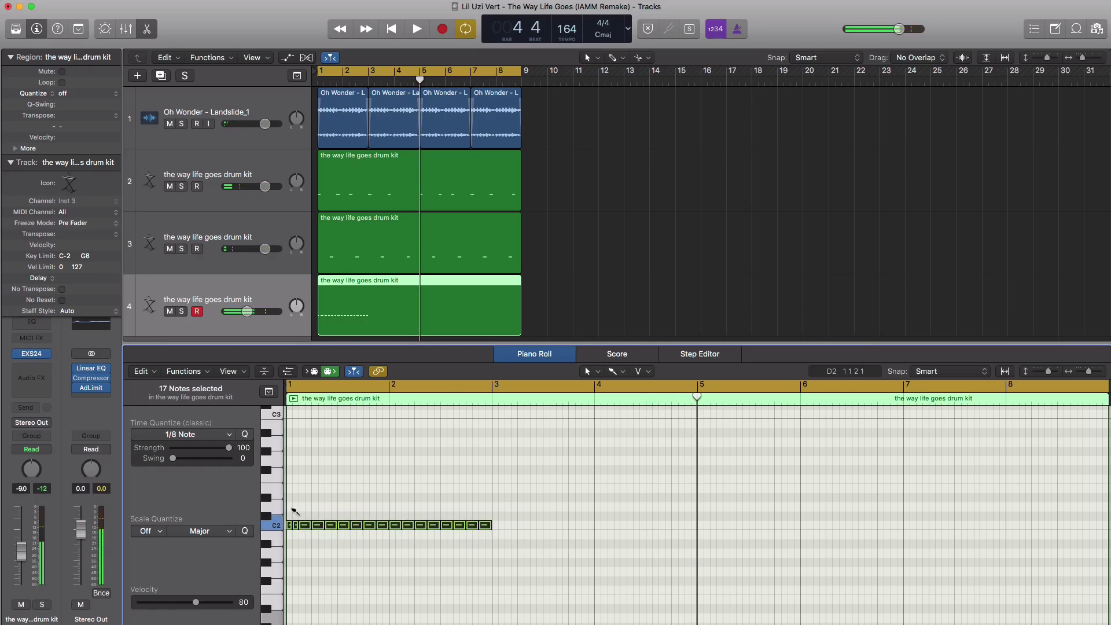
key("super+r")
type("3")
key("Return")
key("space")
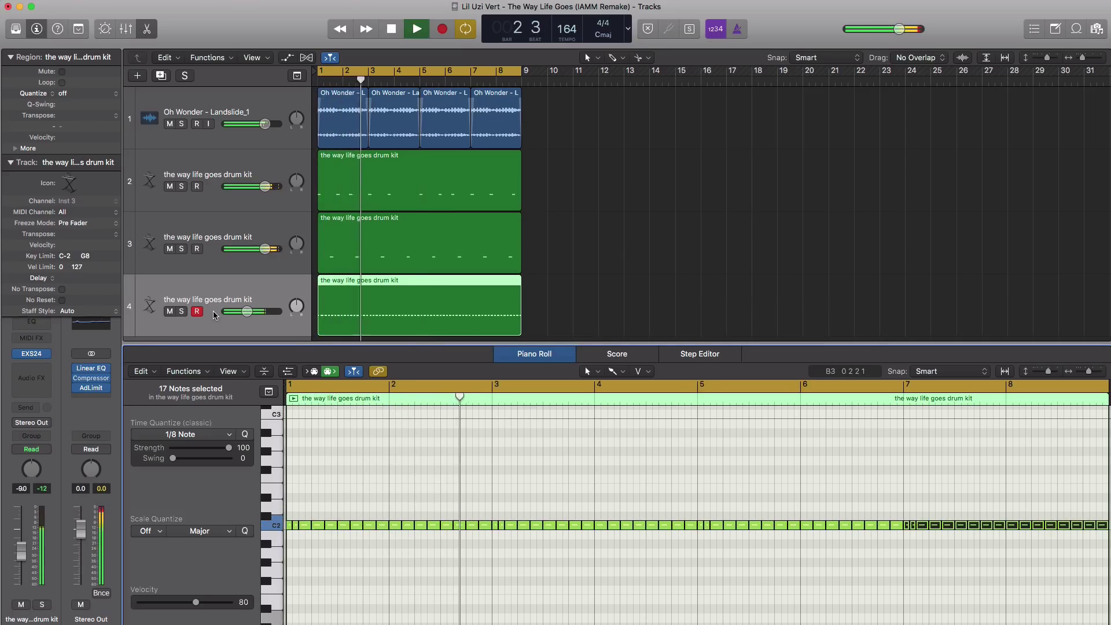
Lower the volume of drum kit track 4 to -14.6 dB while the loop plays.
left_click_drag(246, 318, 240, 314)
left_click(239, 312)
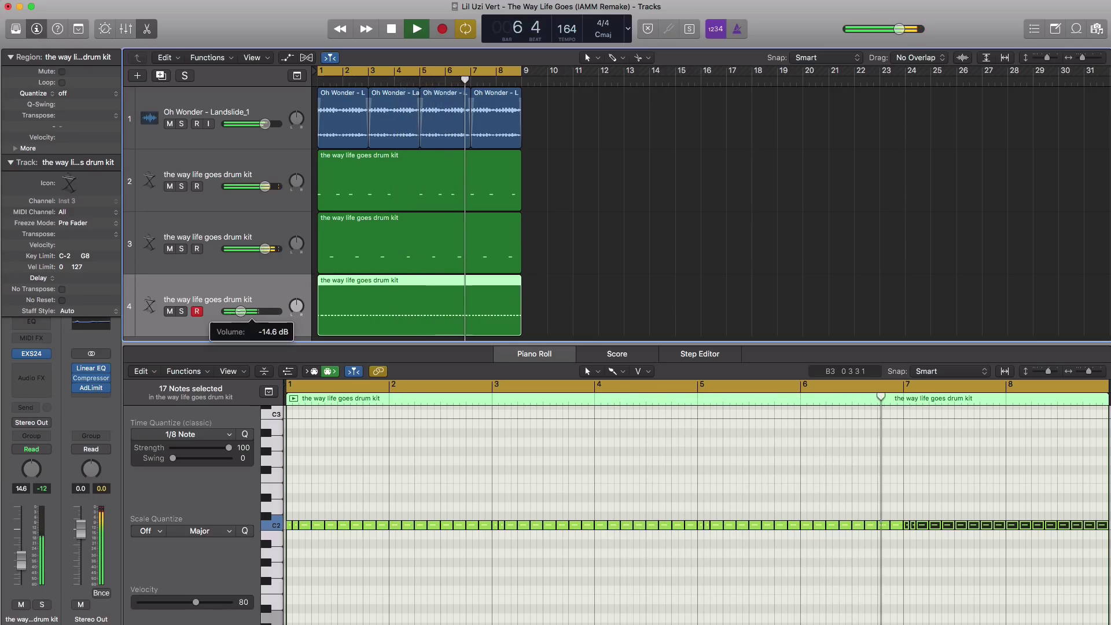
left_click(239, 312)
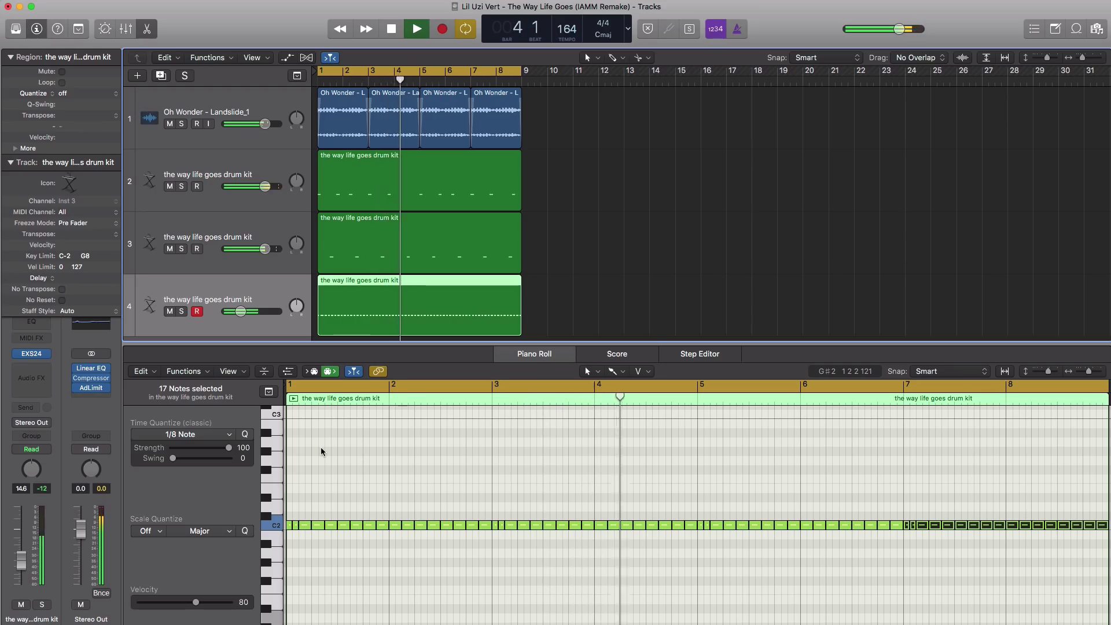
Replace the two 1/16 C2 notes at the start of bar 3 with a single 1/8 note and play the loop.
key("space")
left_click_drag(493, 546, 499, 527)
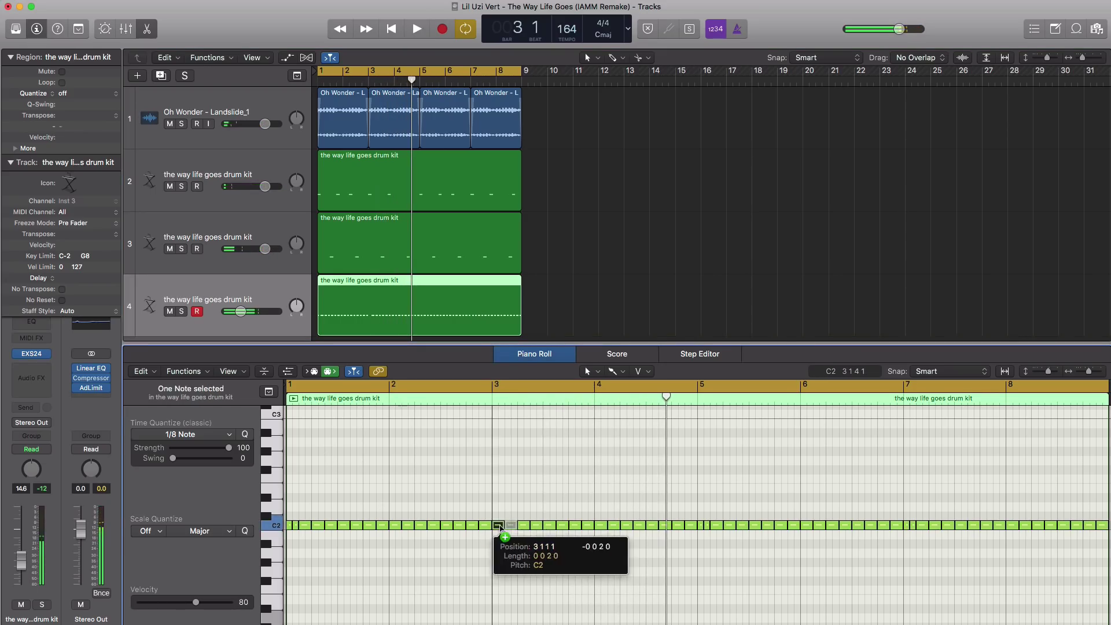
key("space")
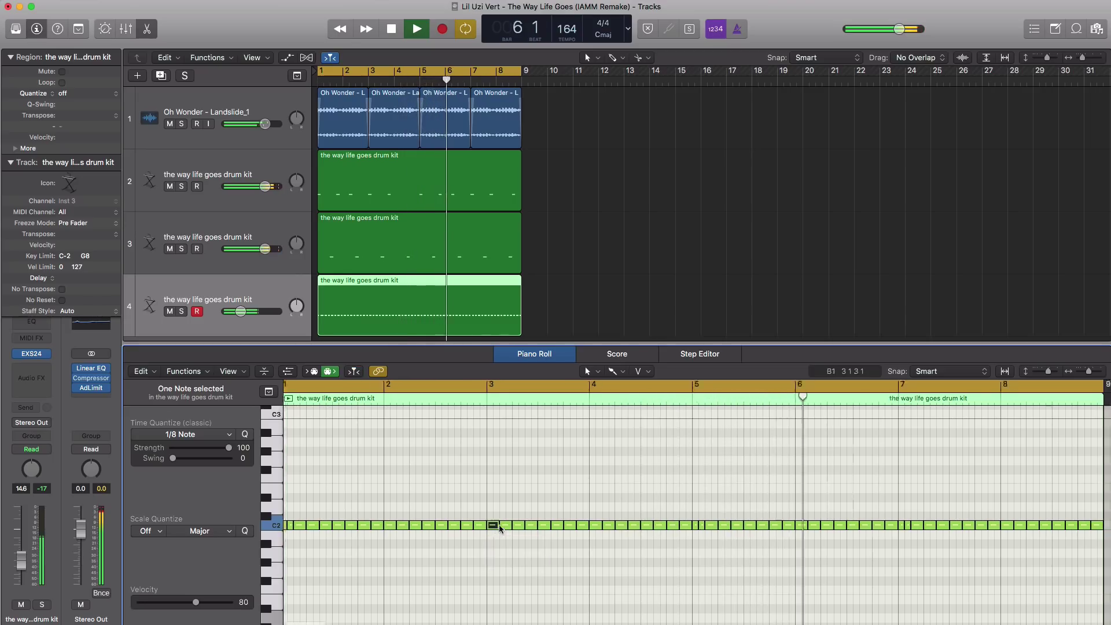
scroll(499, 525, "right", 2)
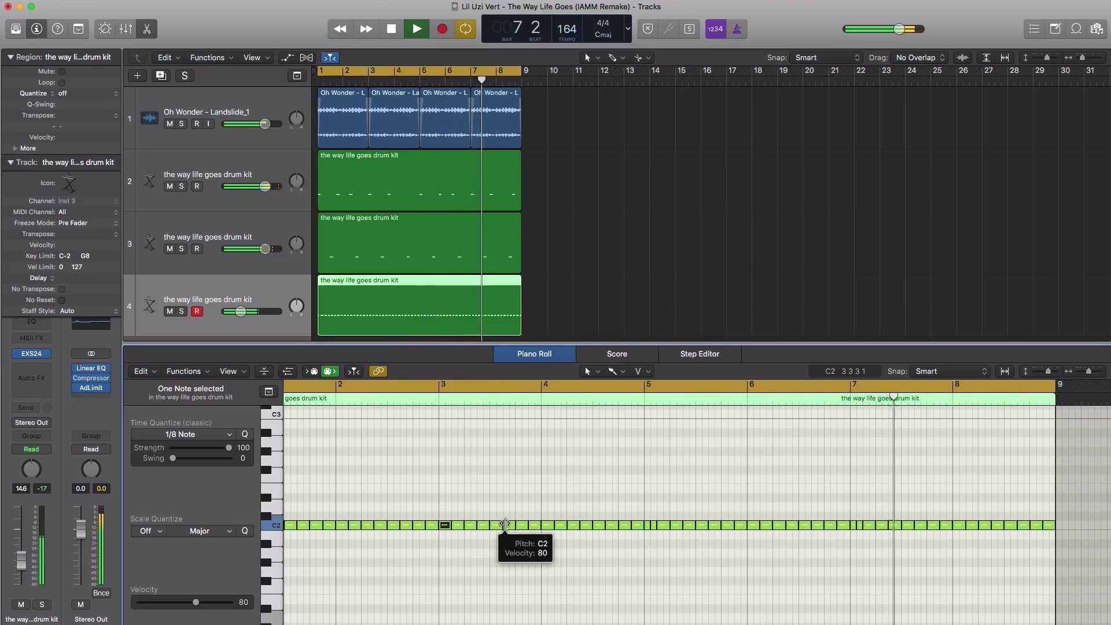
scroll(521, 471, "left", 1)
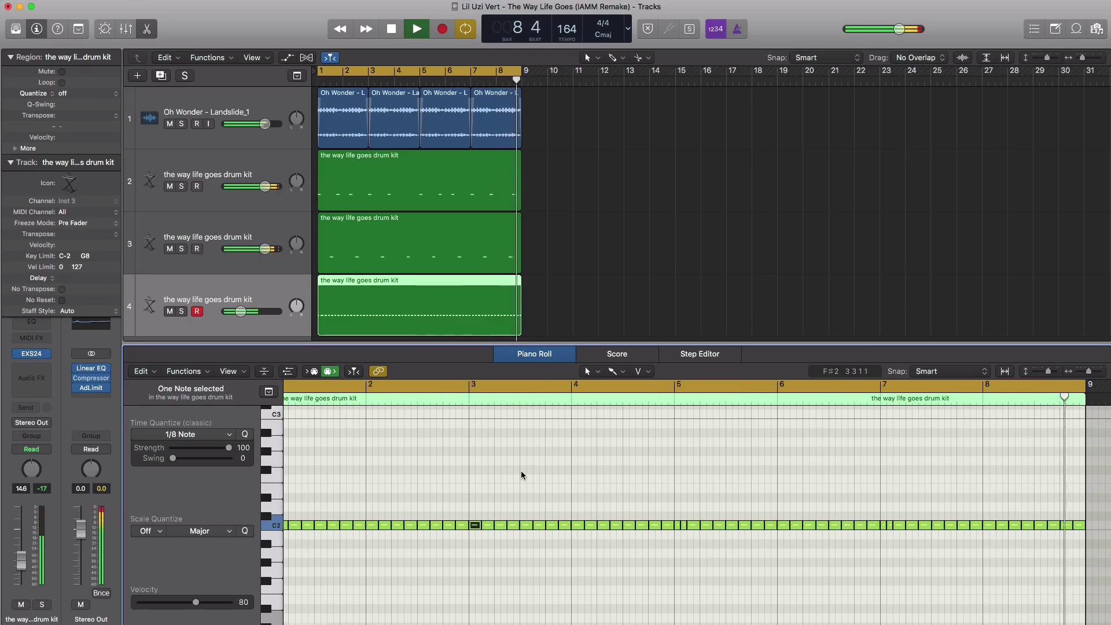
Duplicate drum kit track 4 and create an empty region spanning bars 1 to 8 on the new track.
left_click(156, 79)
left_click(327, 311)
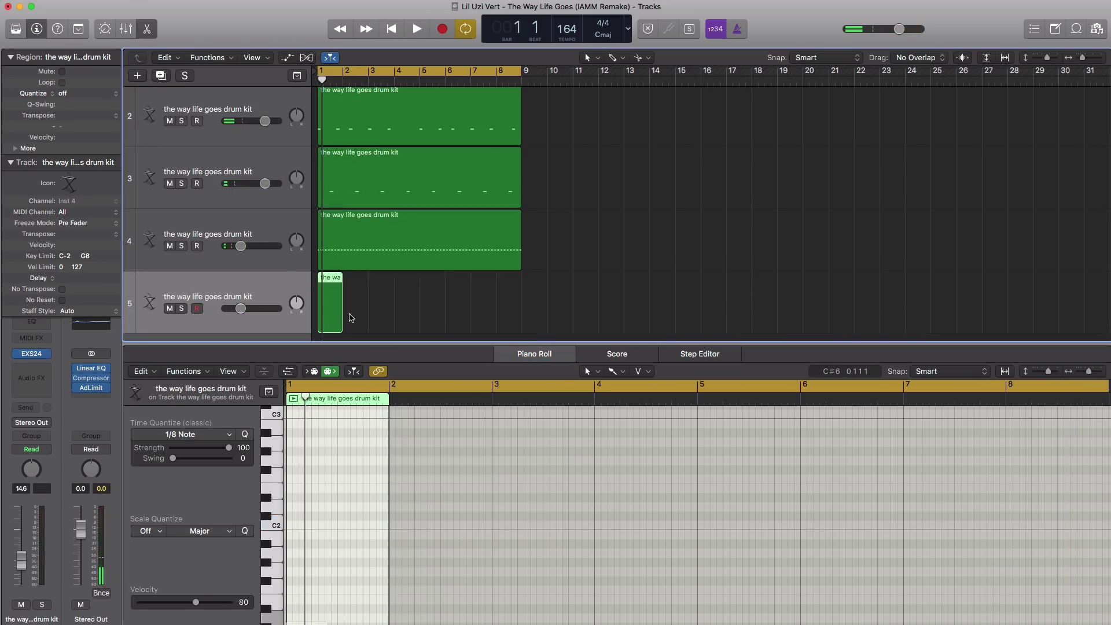
left_click_drag(341, 317, 521, 313)
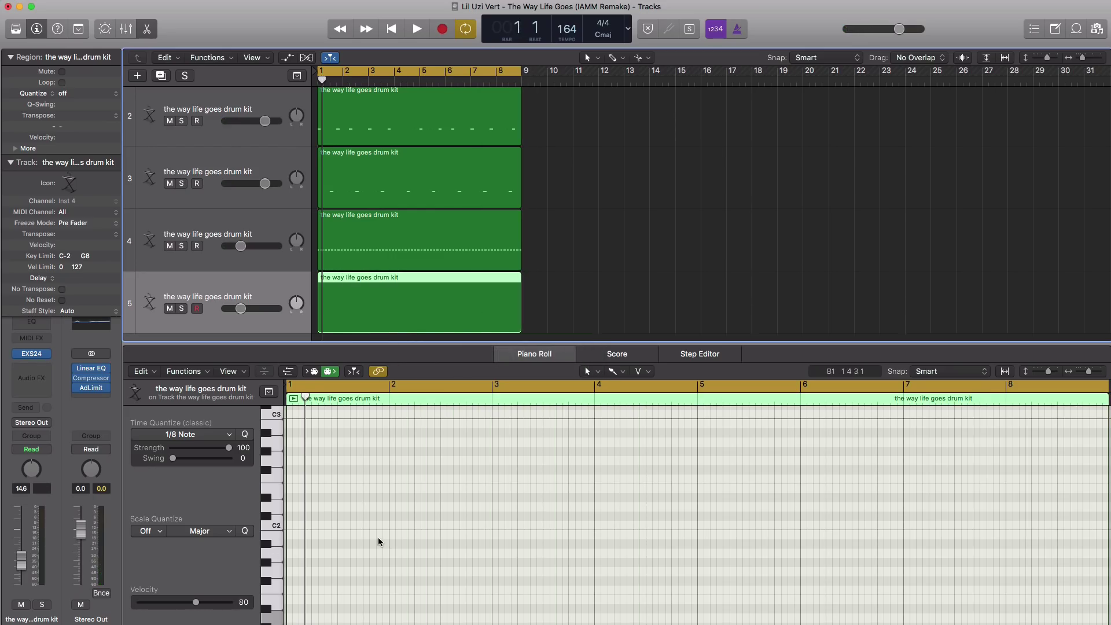
Place D1 notes on beat 2 of bars 2 and 4 in the track 5 region, checking the position by playback.
scroll(380, 542, "down", 5)
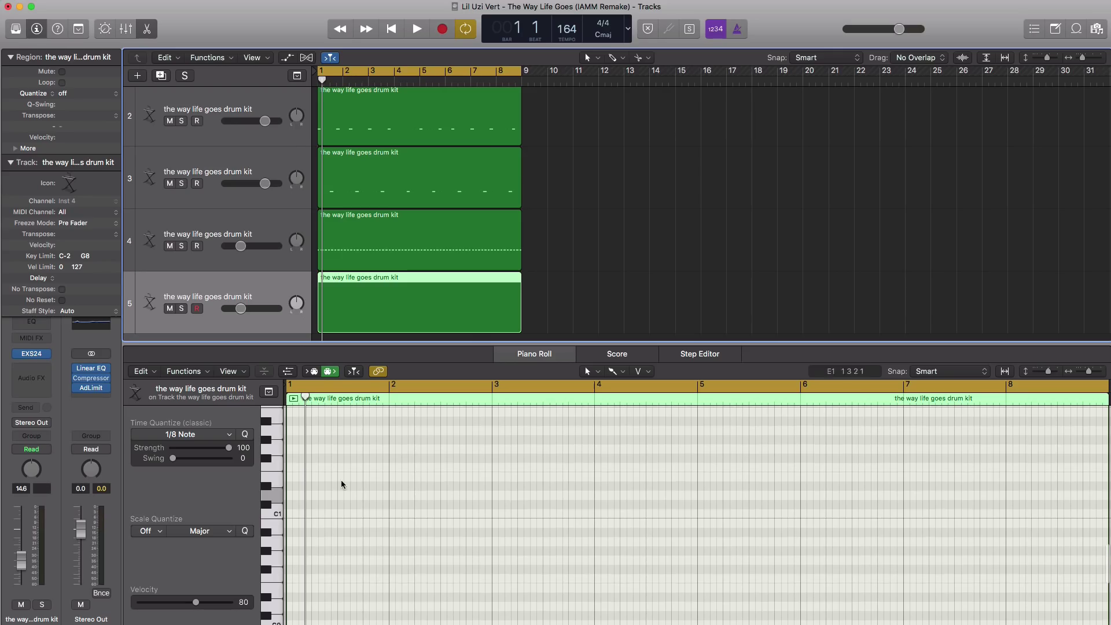
left_click(344, 498)
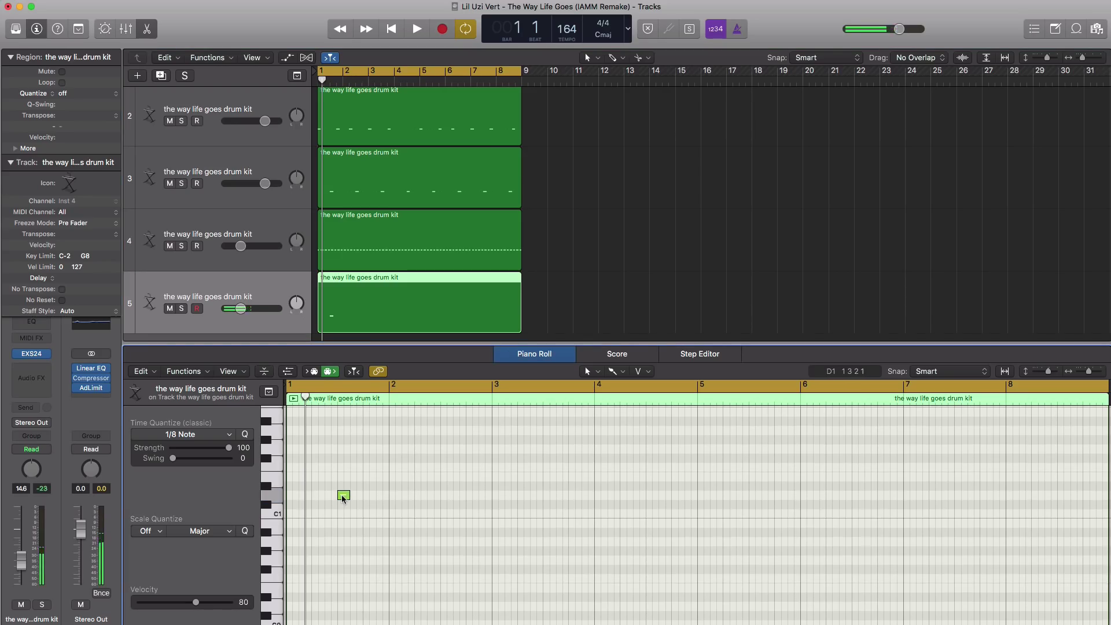
left_click(344, 497)
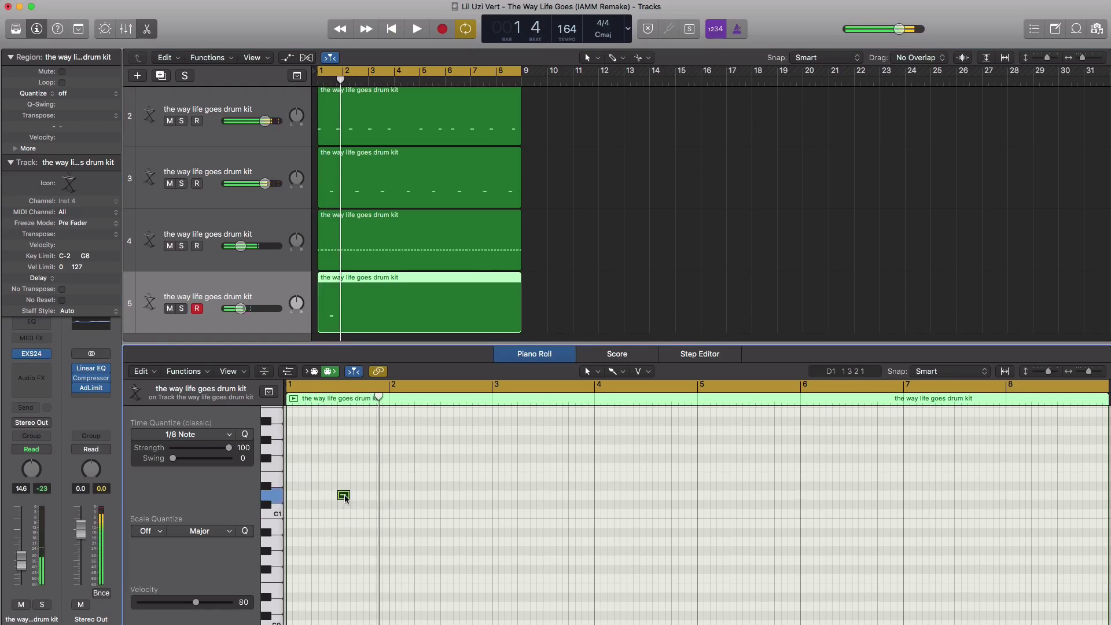
left_click_drag(345, 499, 421, 501)
key("space")
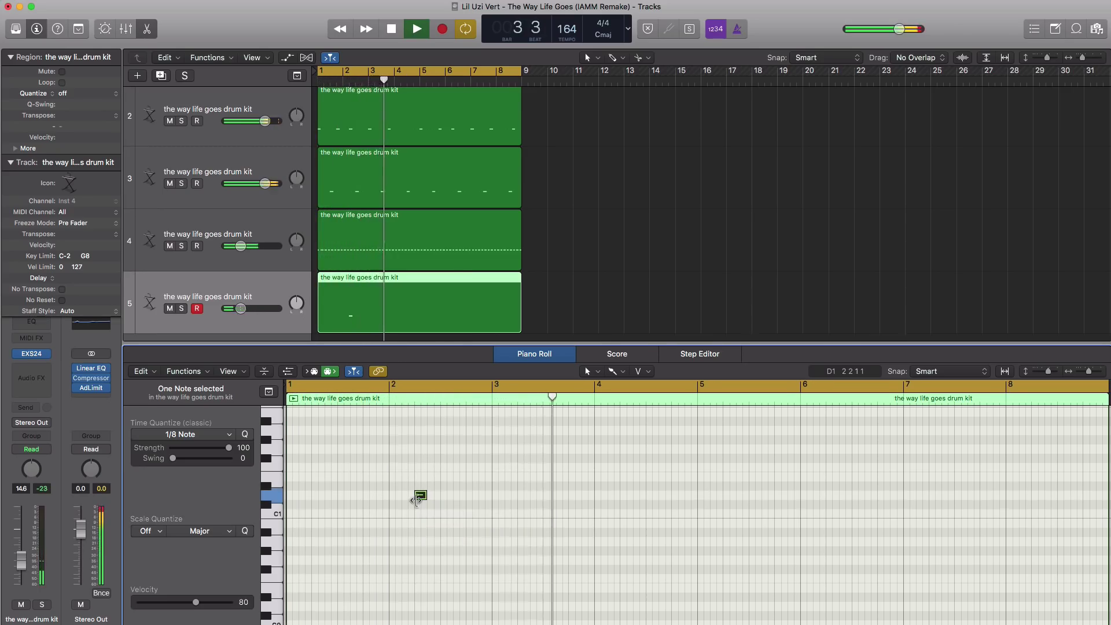
left_click(627, 496)
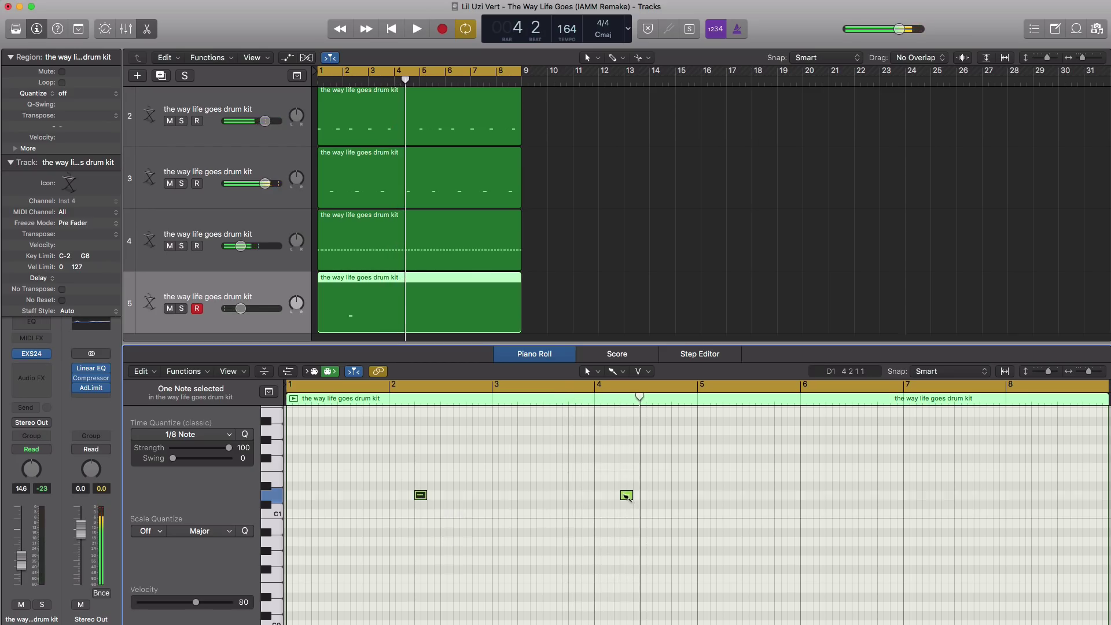
Repeat the two D1 notes once, move the copies to beat 2 of bars 6 and 8, and play the pattern.
left_click_drag(645, 498, 378, 496)
key("super+r")
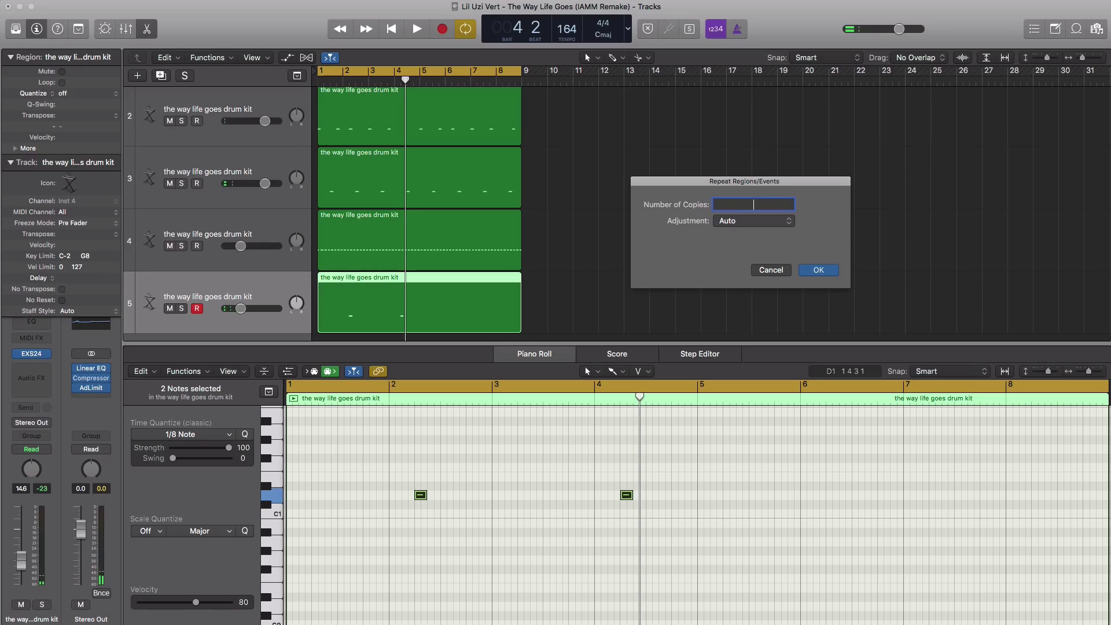
key("Return")
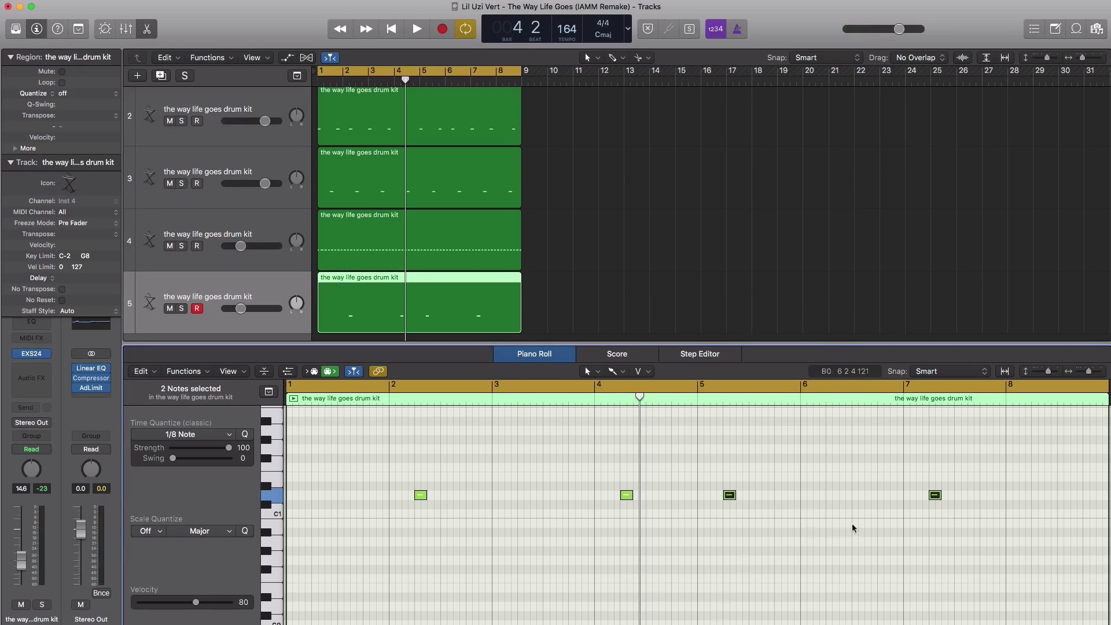
scroll(834, 528, "down", 3)
left_click_drag(833, 527, 614, 484)
scroll(631, 506, "up", 1)
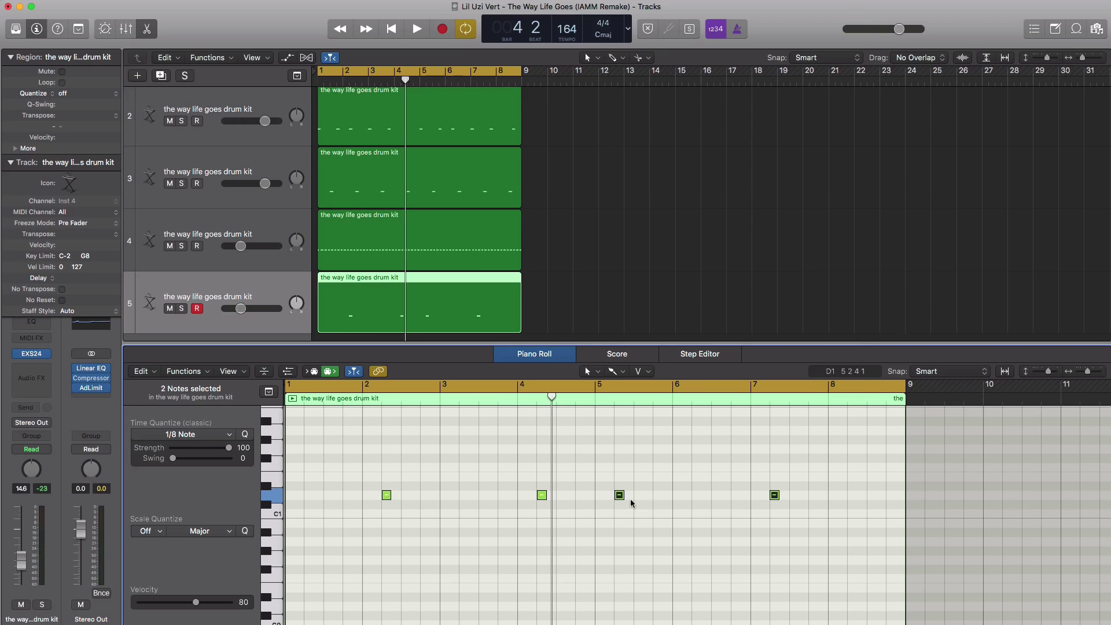
left_click_drag(806, 522, 702, 495)
key("space")
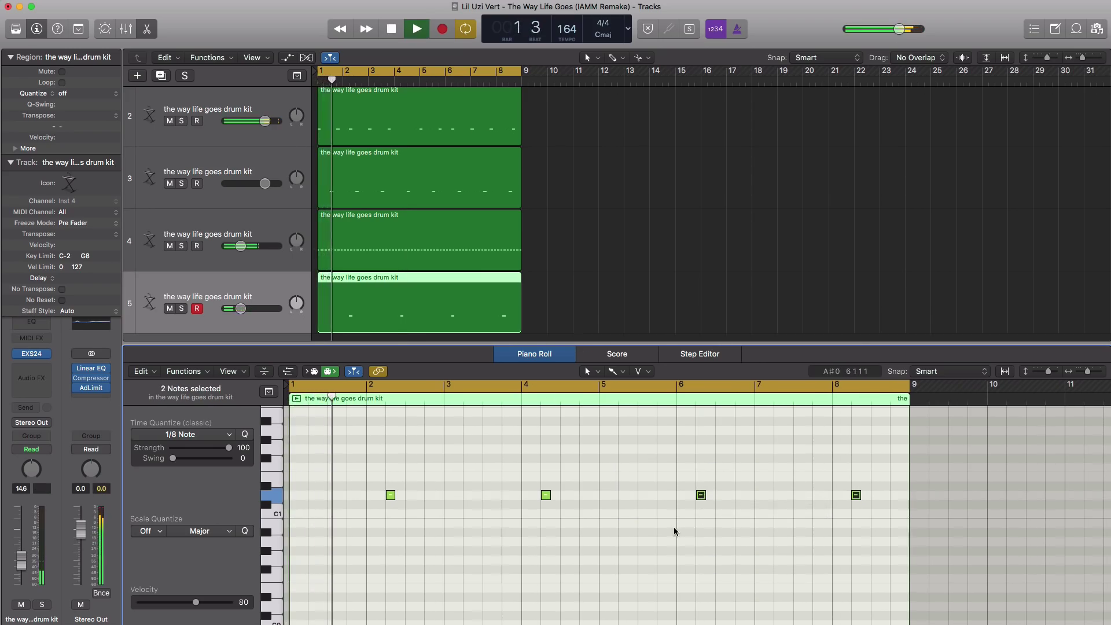
scroll(675, 531, "up", 3)
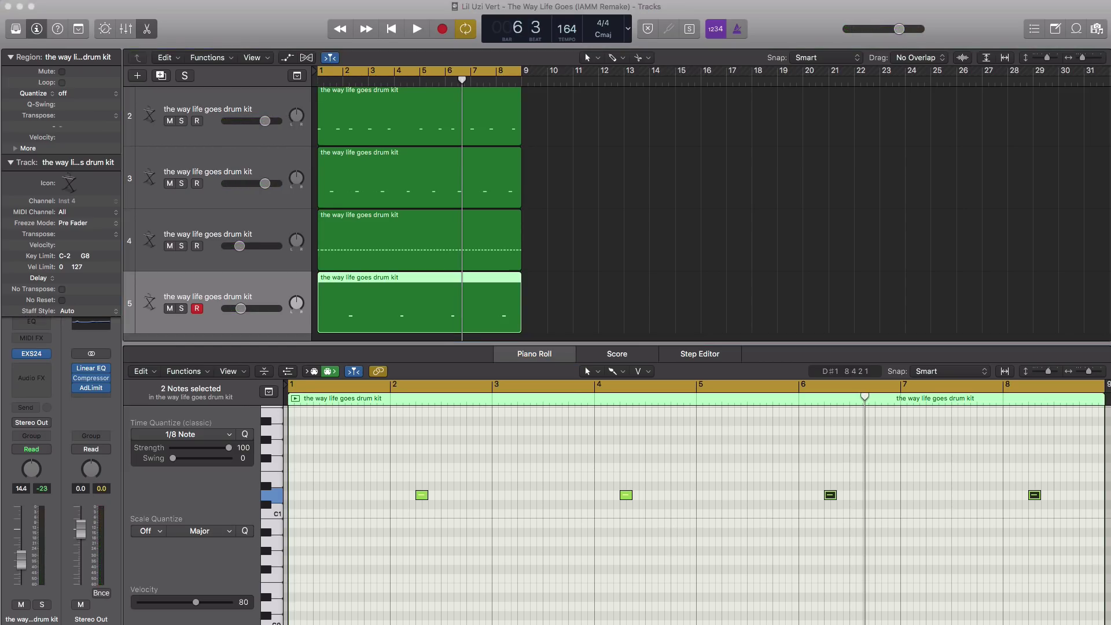
Add a software instrument track and load the Wurlitzer Modern patch from the Vintage Electric Piano sounds.
left_click(135, 76)
key("Return")
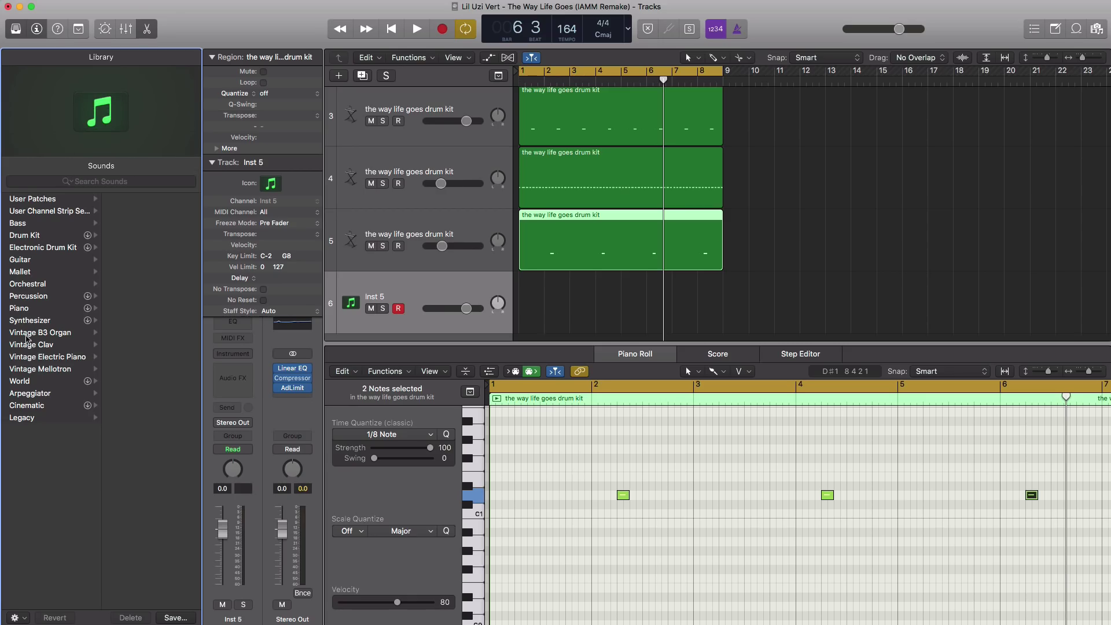
left_click(32, 358)
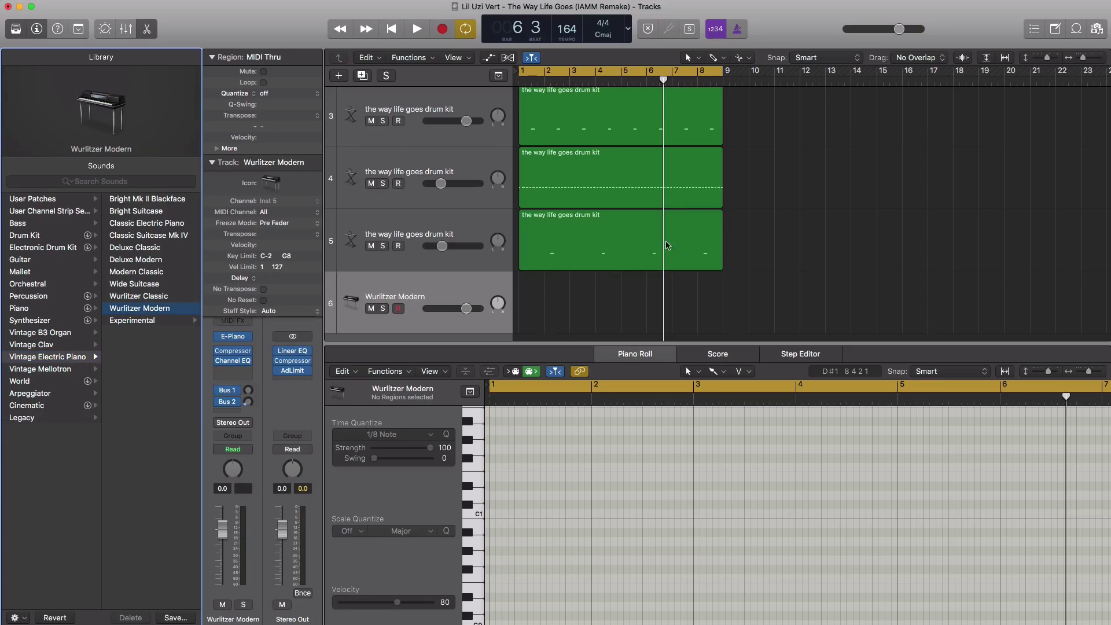
Create an empty region spanning bars 1 to 4 on the Wurlitzer Modern track and shorten the cycle range to match.
left_click(530, 302)
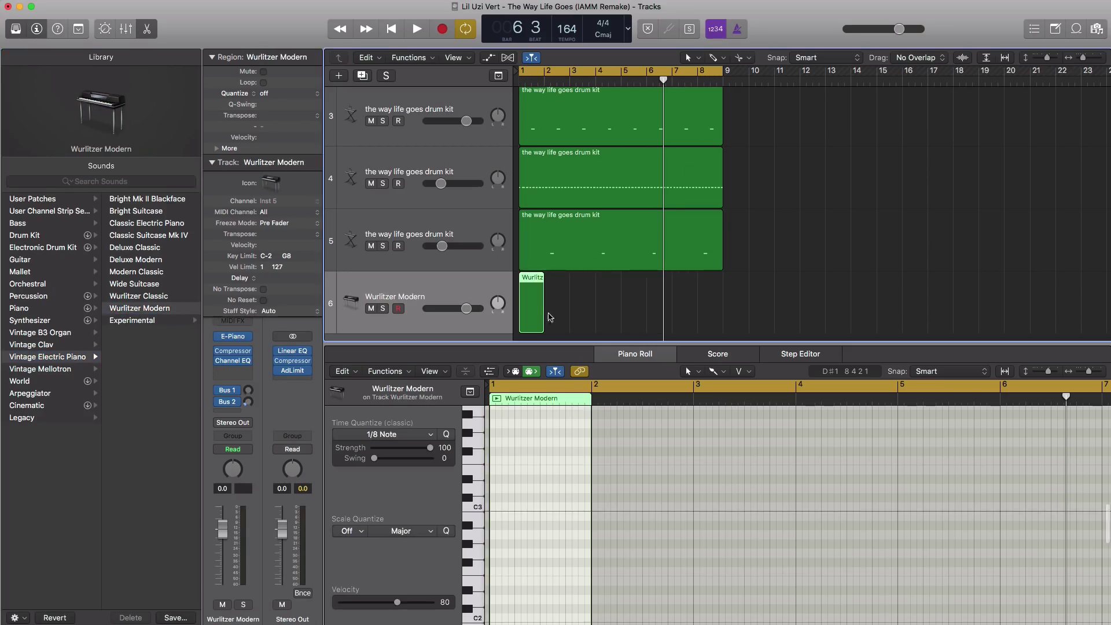
left_click_drag(539, 315, 613, 317)
left_click_drag(525, 75, 620, 81)
Hide the Library, enlarge the Piano Roll and fit the Wurlitzer Modern region to its width.
key("e")
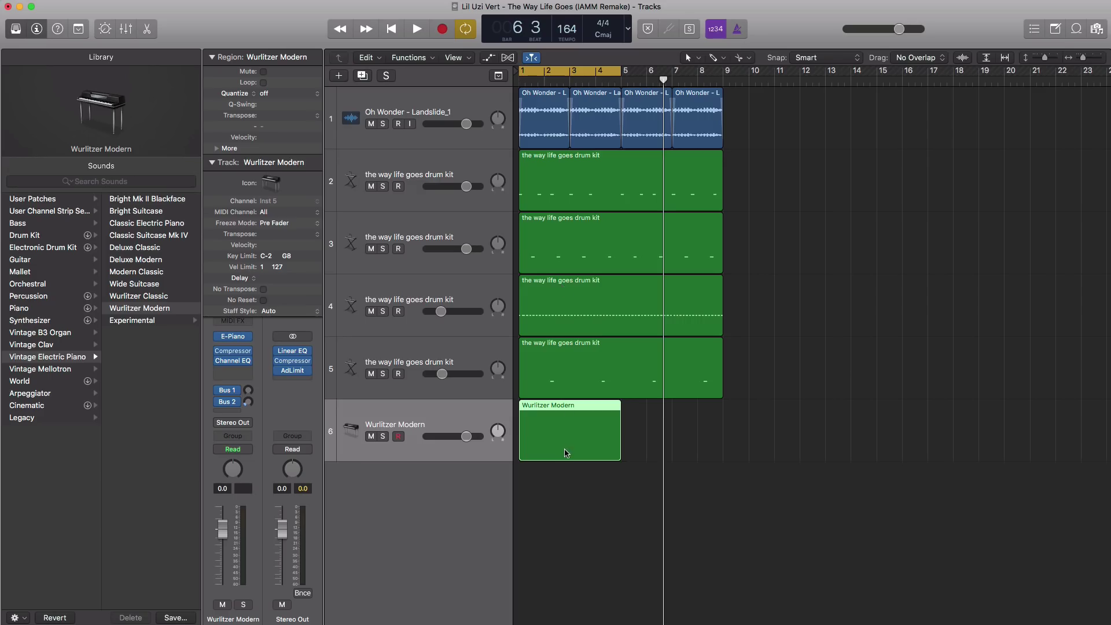
key("e")
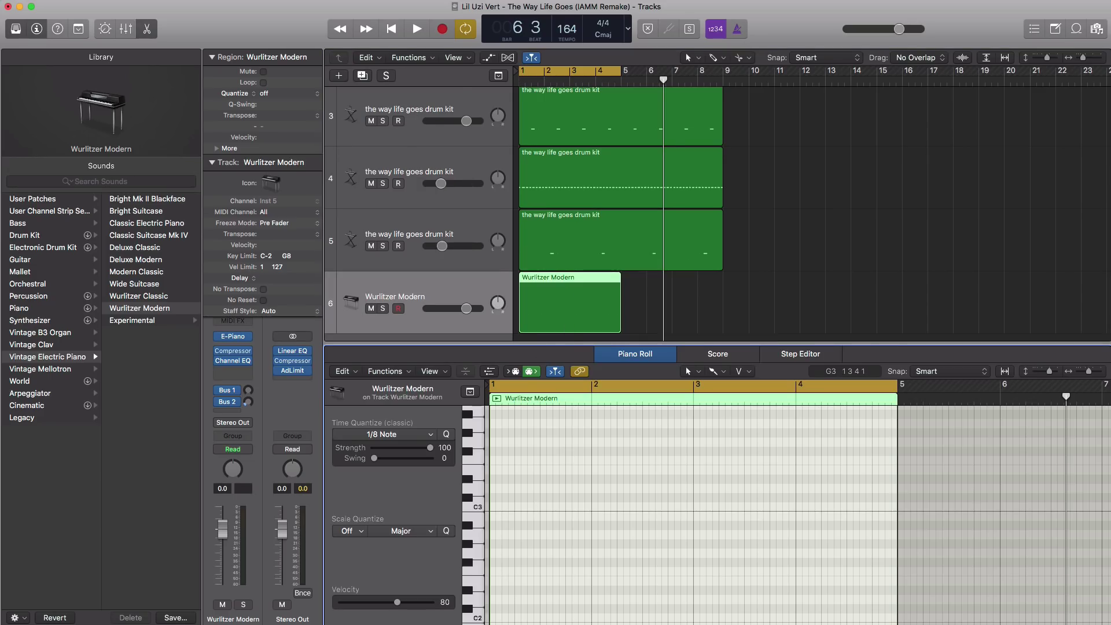
left_click(15, 28)
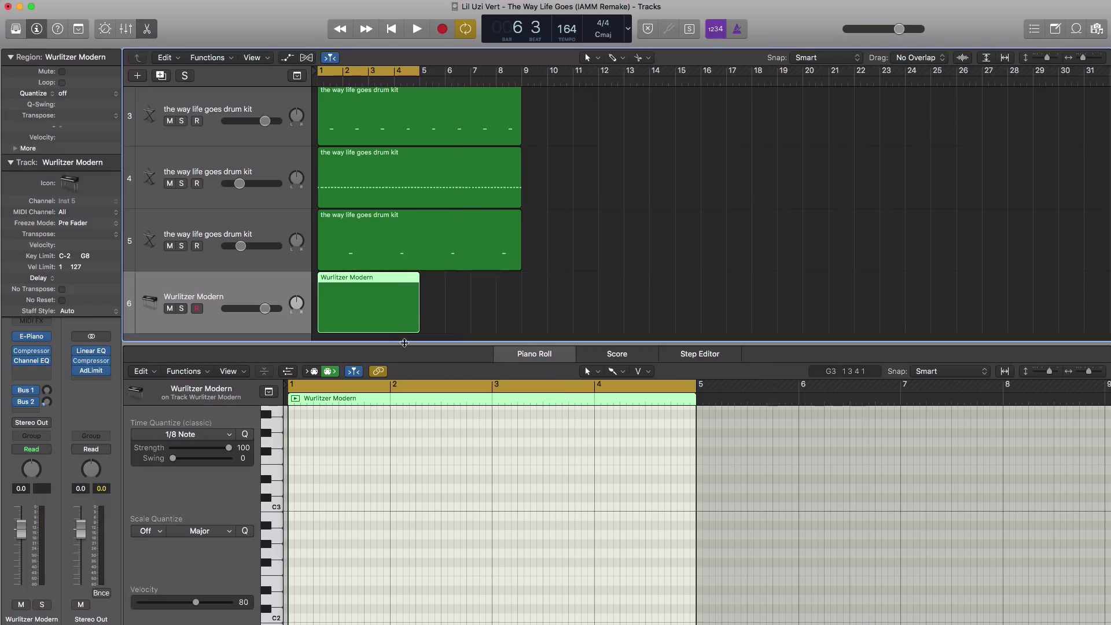
left_click_drag(405, 344, 408, 199)
scroll(454, 385, "up", 3)
key("z")
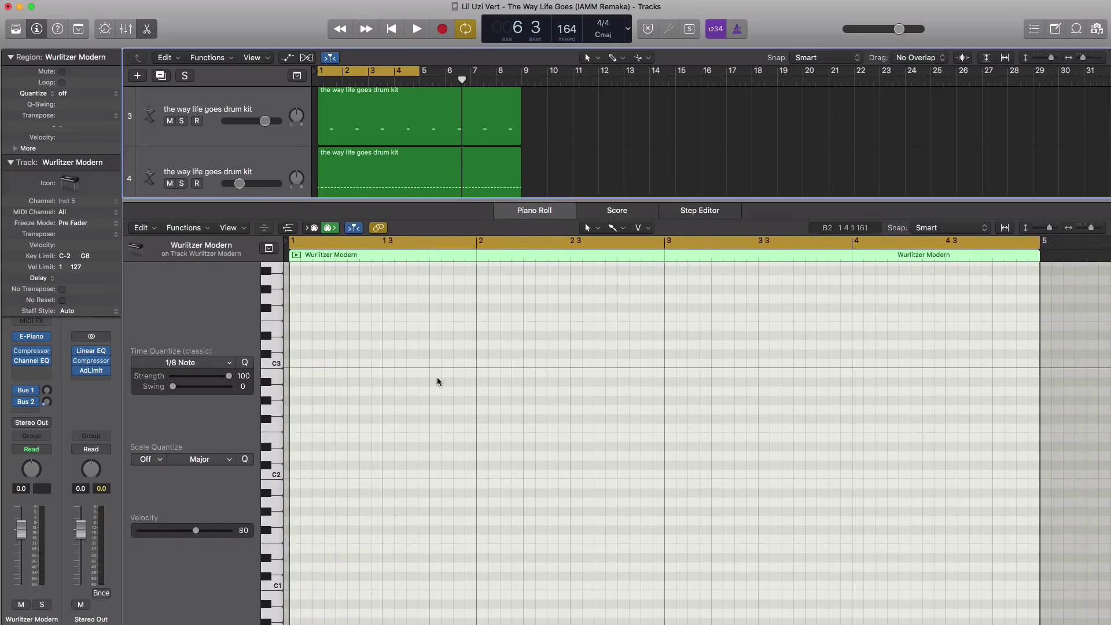
scroll(374, 459, "down", 1)
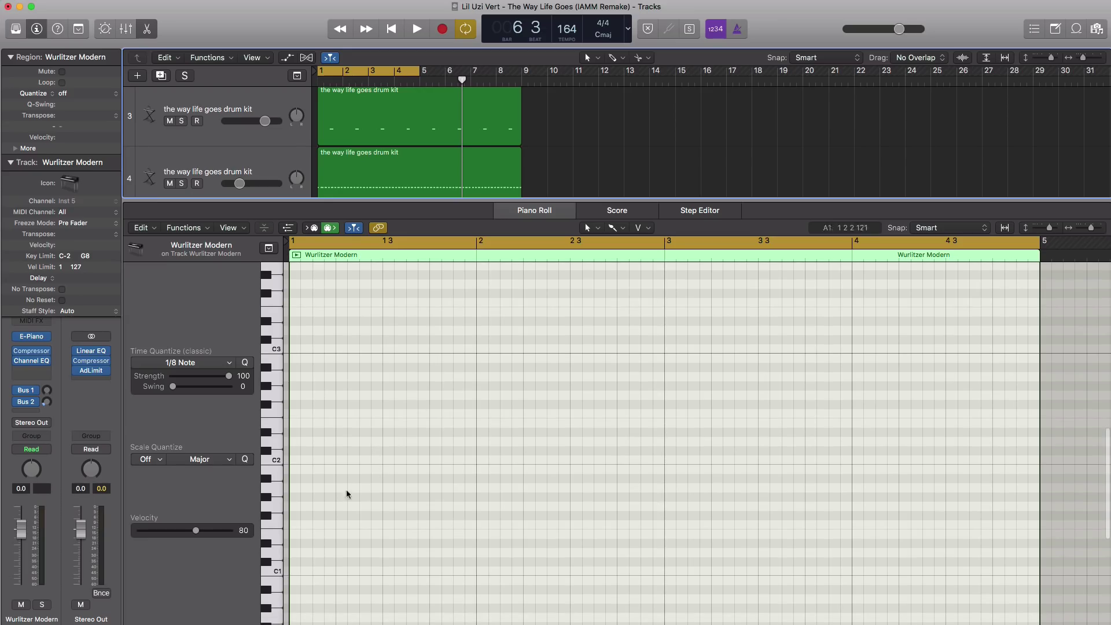
Draw a three-beat chord of F#1, D#2, F#2 and A#2 at the start of bar 1 and play it.
left_click(300, 522)
left_click_drag(312, 517, 425, 522)
left_click(297, 432)
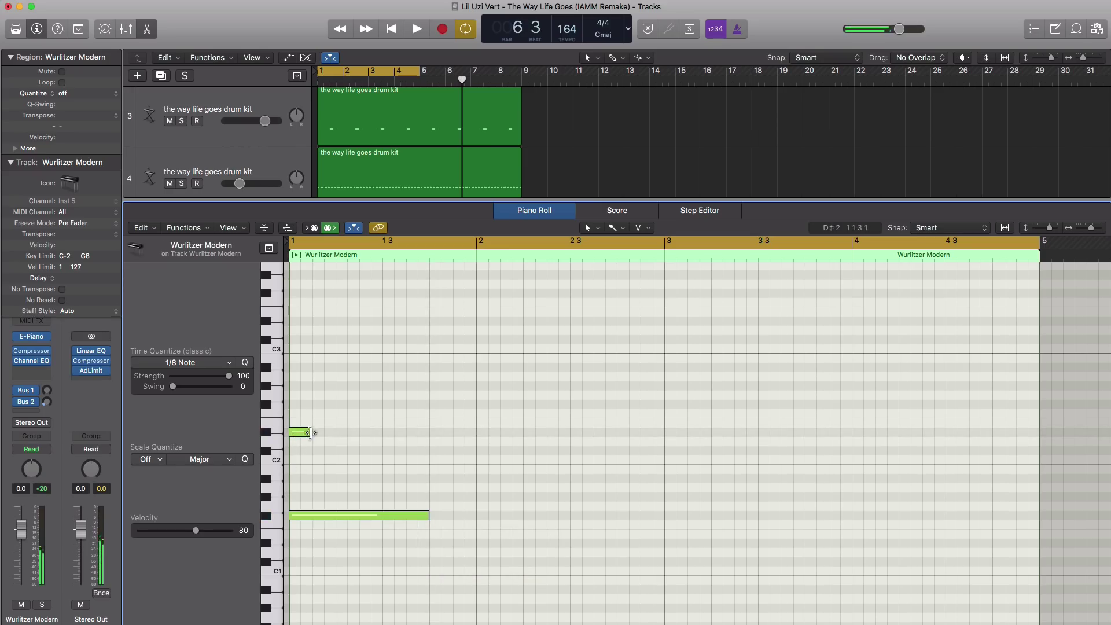
mouse_move(313, 432)
left_mouse_down()
mouse_move(443, 432)
mouse_move(423, 452)
left_mouse_up()
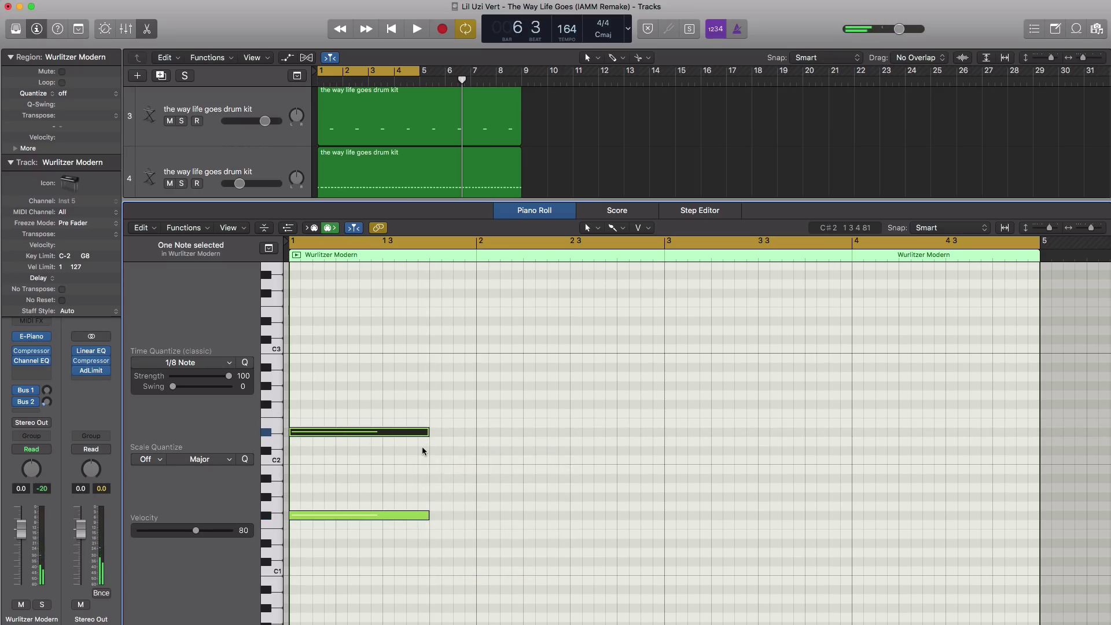
left_click(297, 406)
left_click_drag(310, 406, 426, 407)
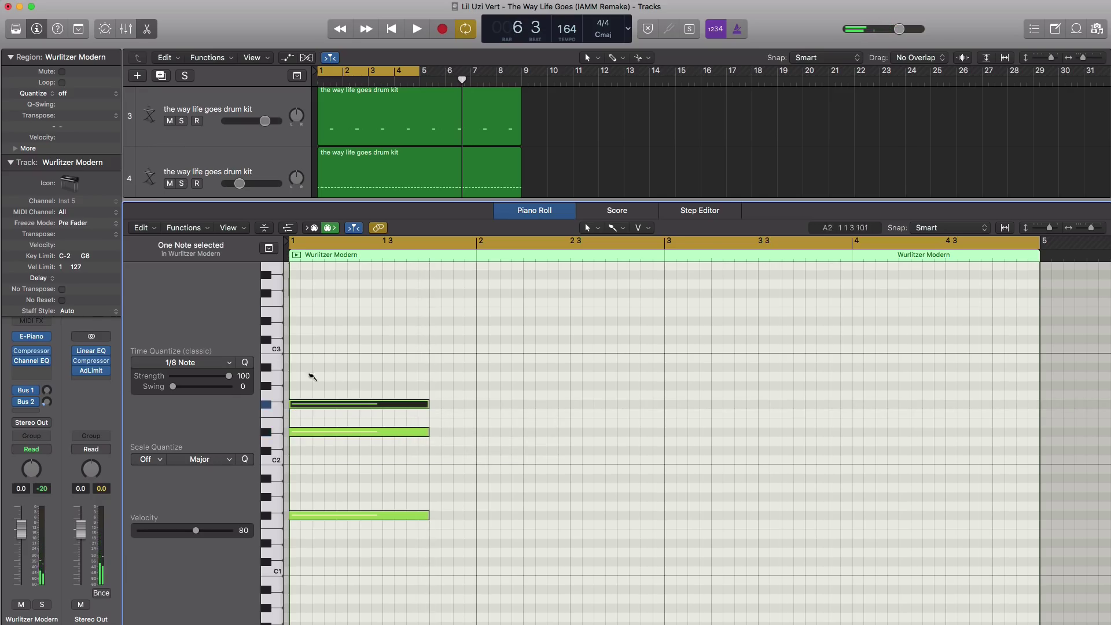
left_click(296, 367)
left_click_drag(309, 369, 426, 374)
key("space")
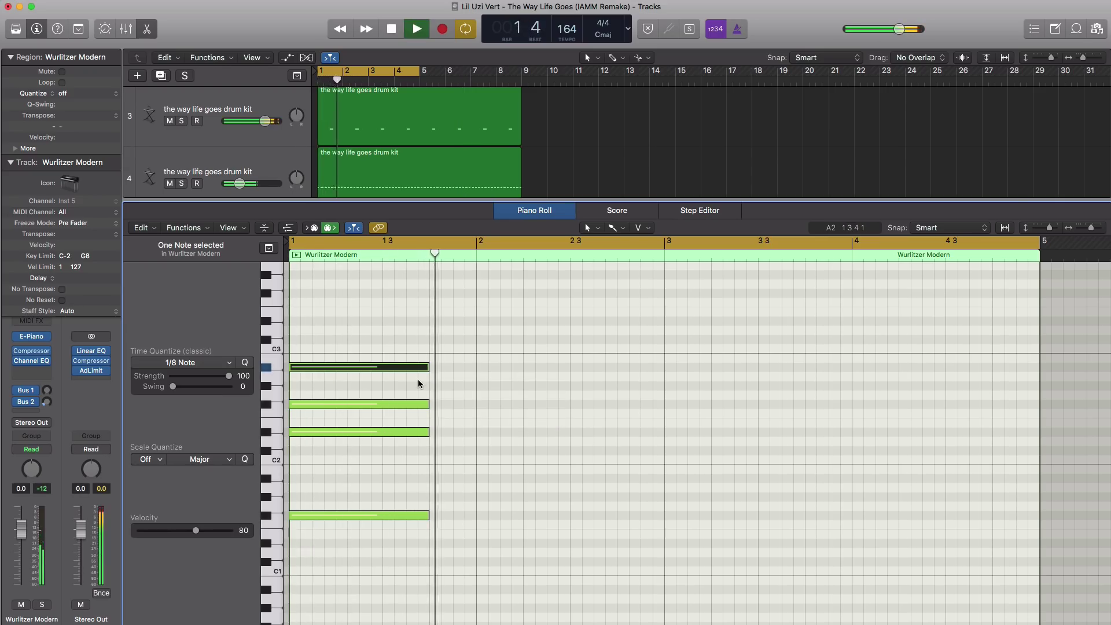
key("space")
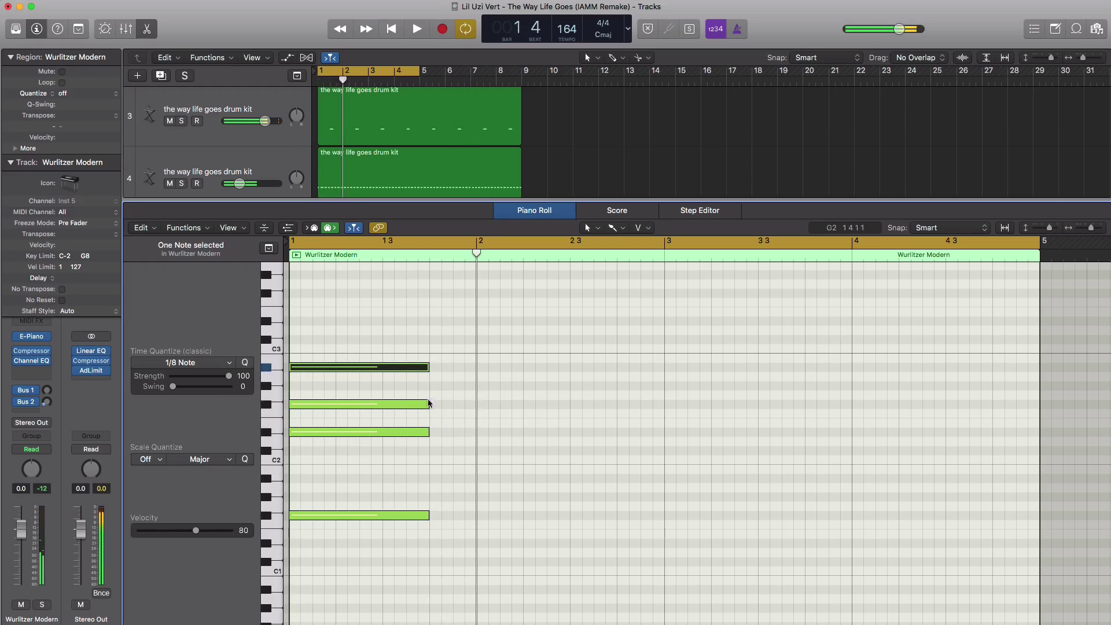
Draw a five-beat chord of F2, G#2, C#3 and F3 from beat 4 of bar 1 and play it.
left_click_drag(452, 415, 662, 426)
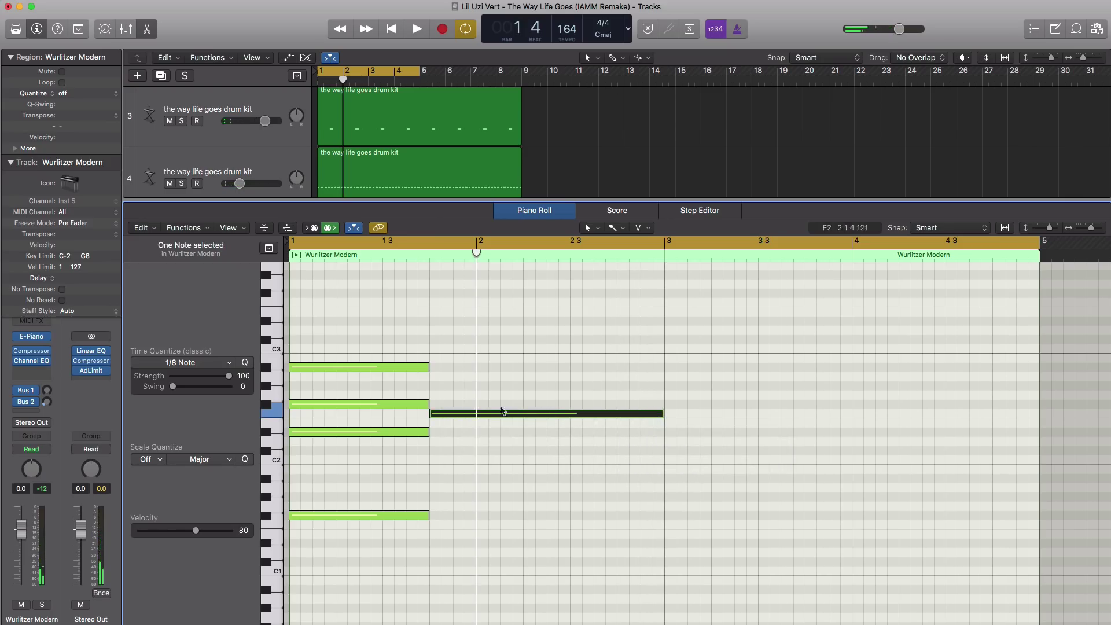
left_click(439, 386)
left_click_drag(456, 386, 659, 394)
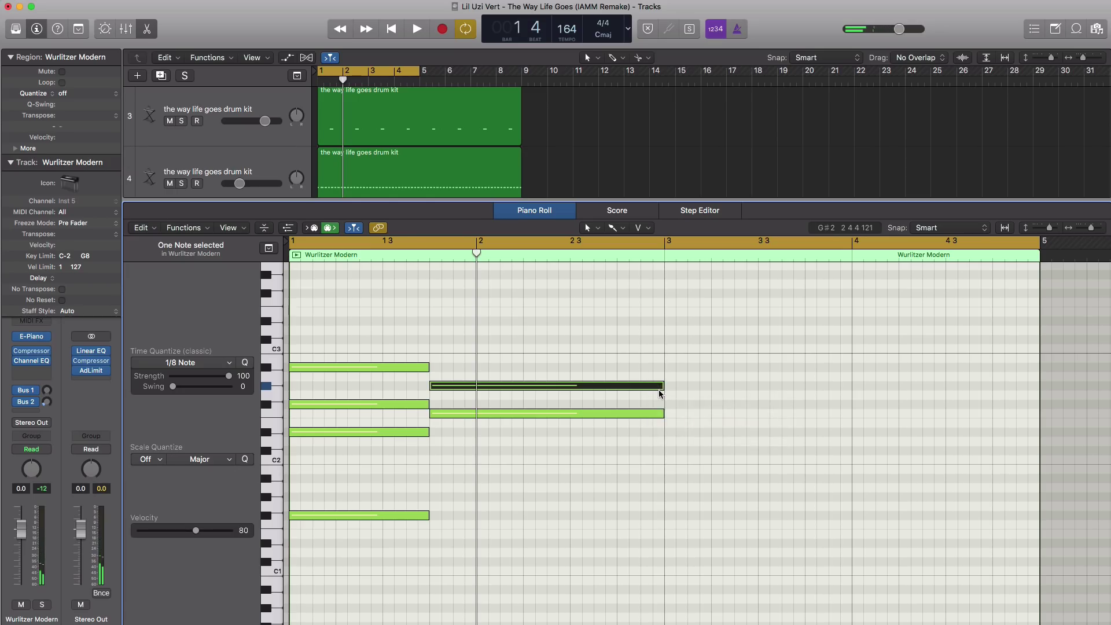
left_click(615, 227)
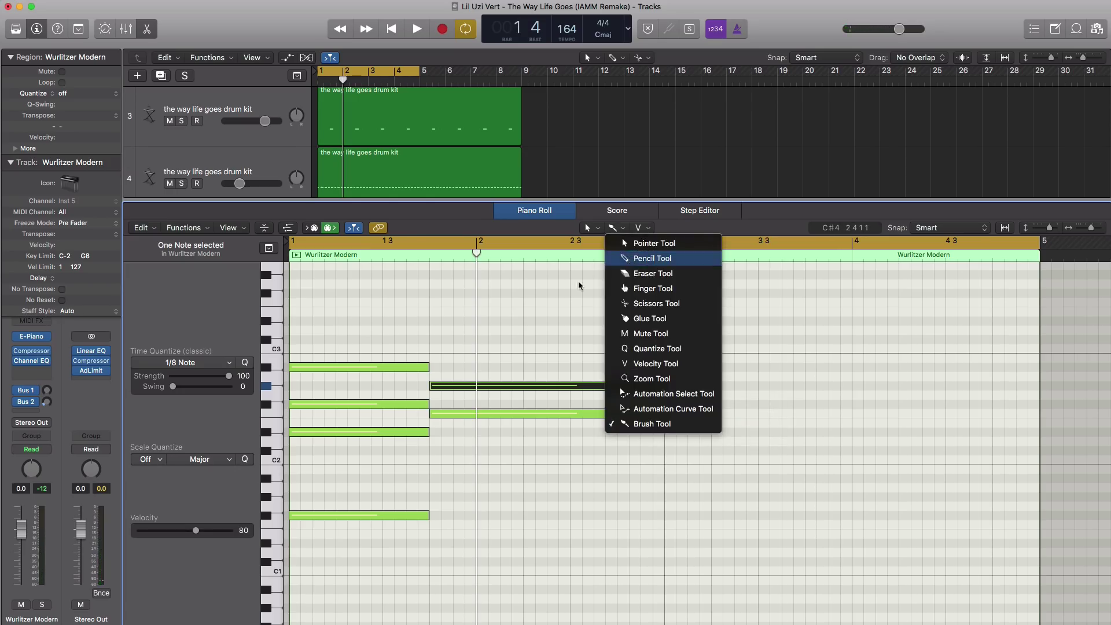
key("Return")
left_click(449, 338, "super")
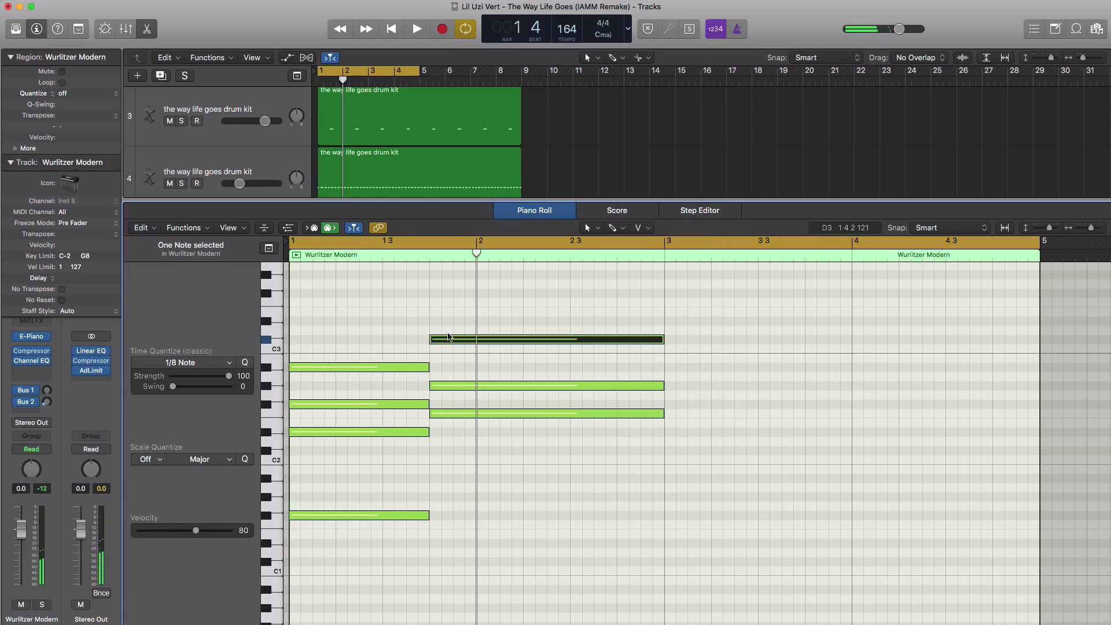
left_click(436, 302)
key("space")
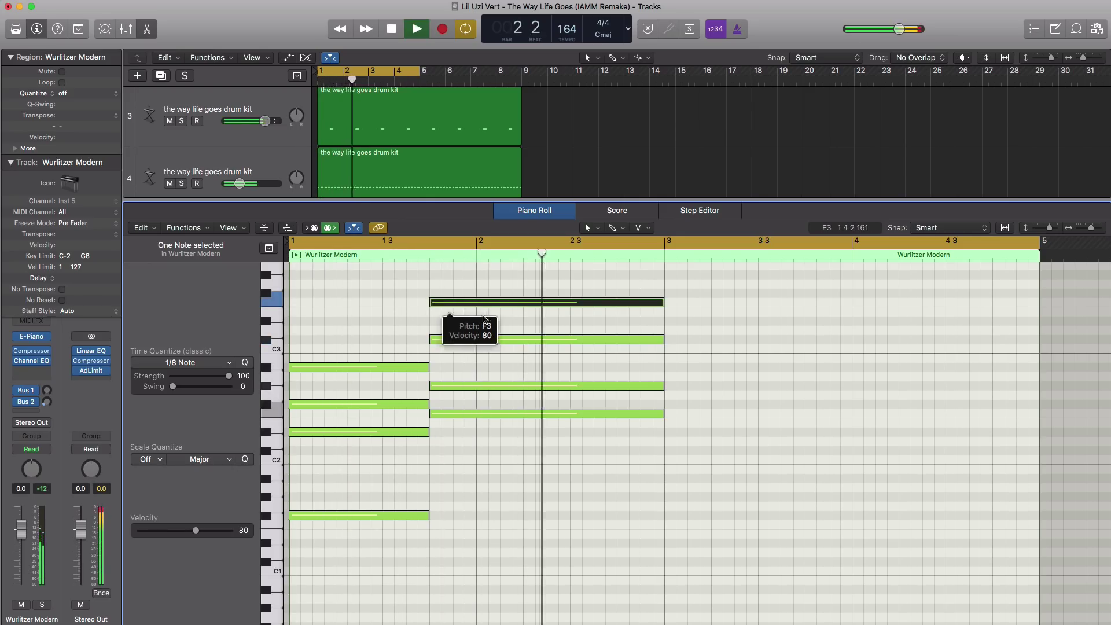
key("space")
Draw a three-beat chord of D#3, B2, F#2 and D#2 at the start of bar 3 and play it.
left_click(673, 320)
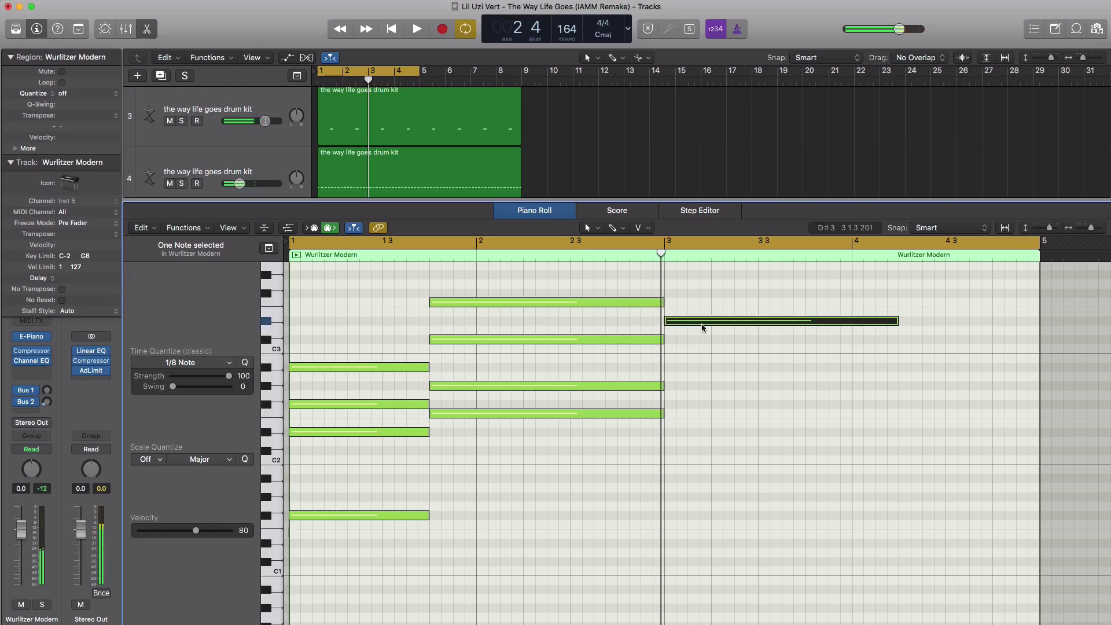
left_click_drag(895, 322, 803, 323)
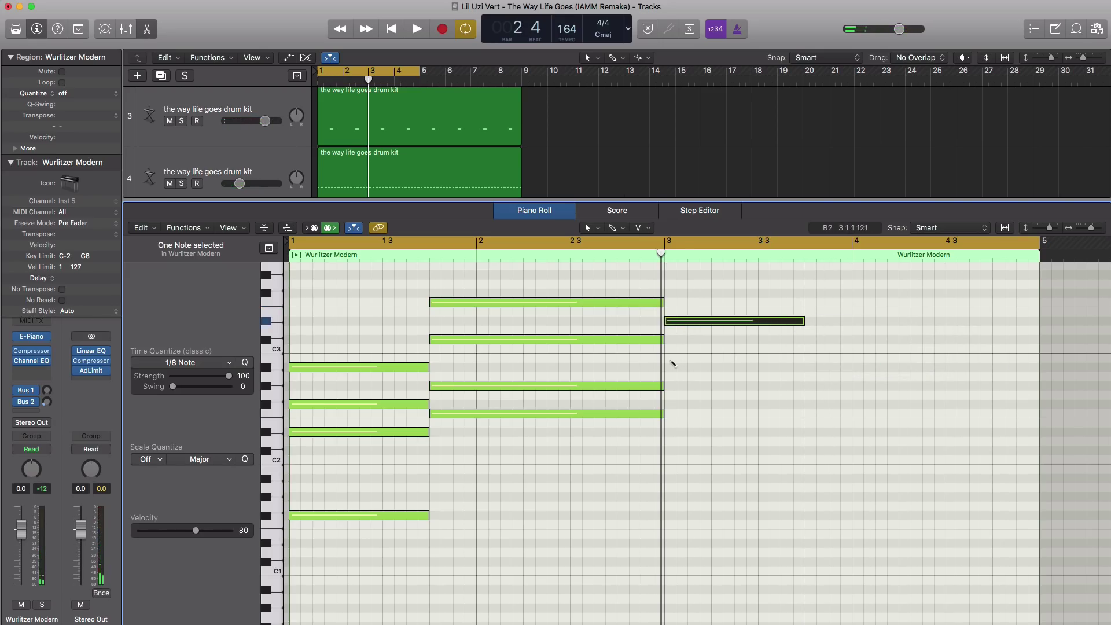
left_click(670, 359)
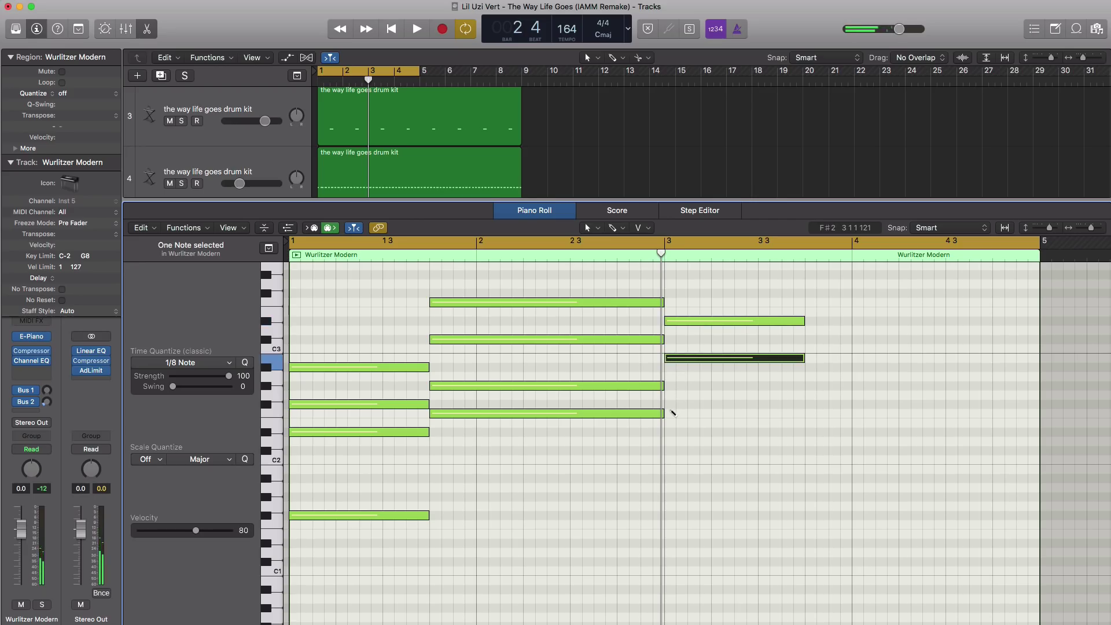
left_click(671, 406)
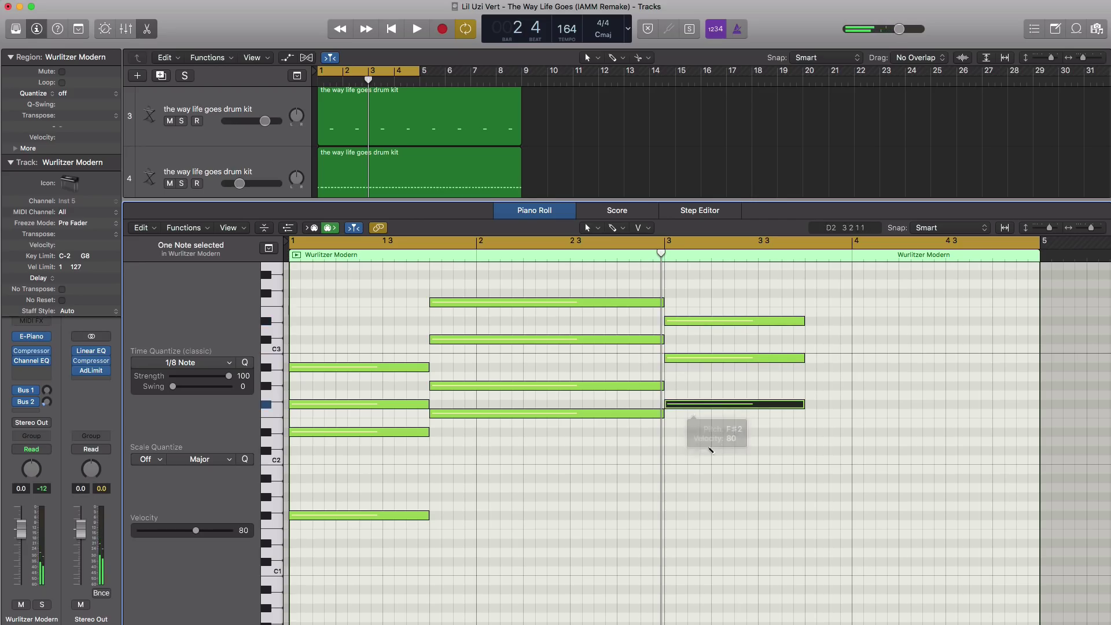
left_click(671, 433)
key("space")
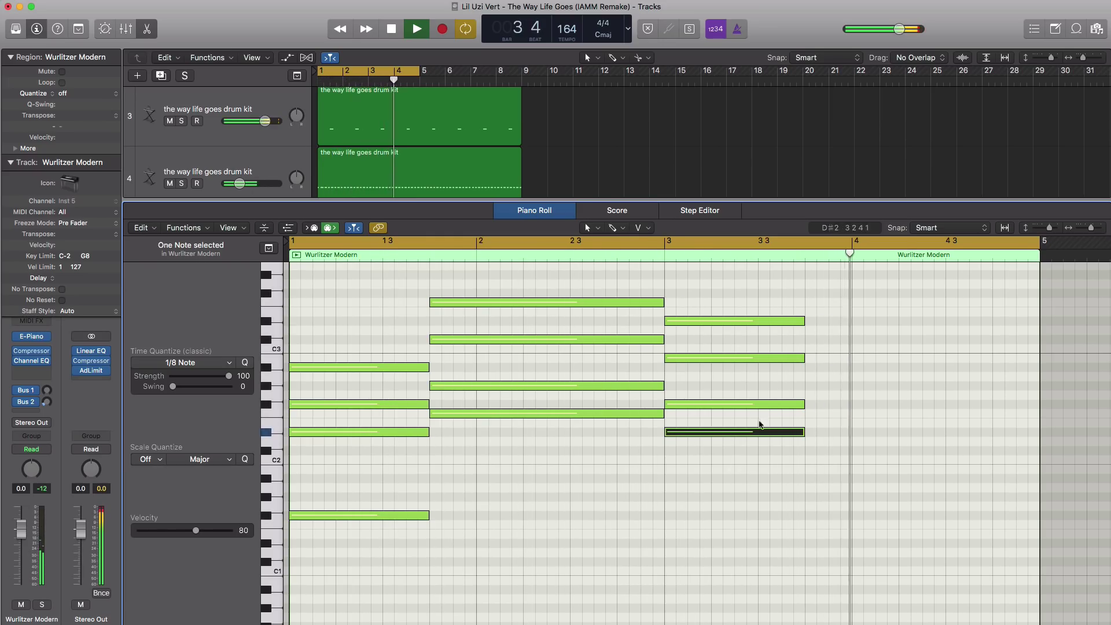
key("space")
Draw a five-beat chord of A#2, F#2, C#2 and F#1 from beat 4 of bar 3 and play the progression.
left_click(810, 367)
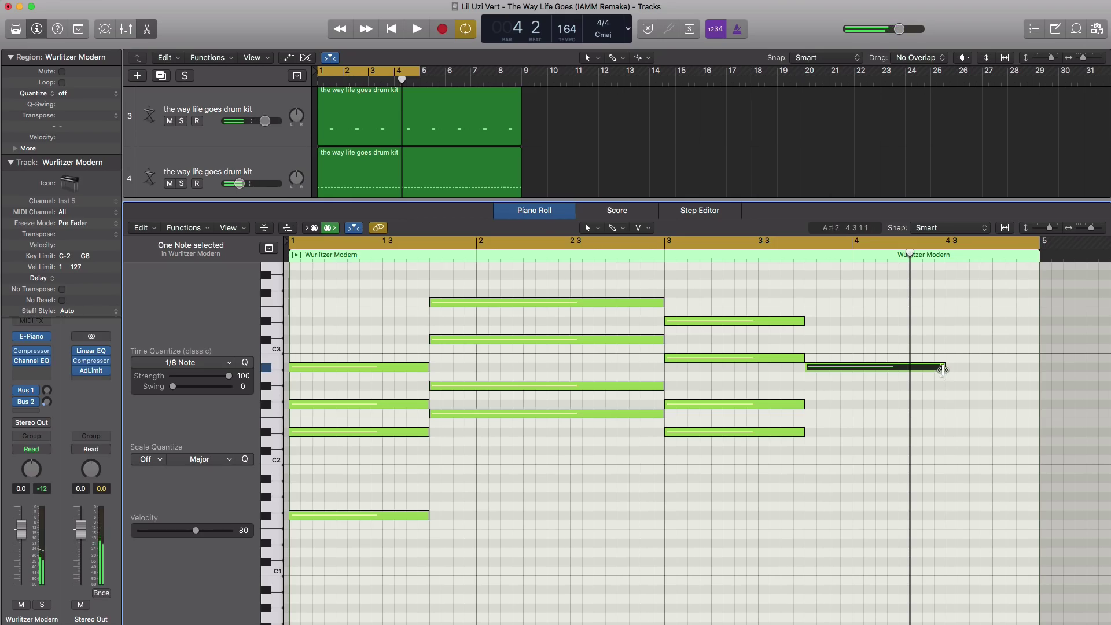
left_click_drag(942, 370, 1039, 370)
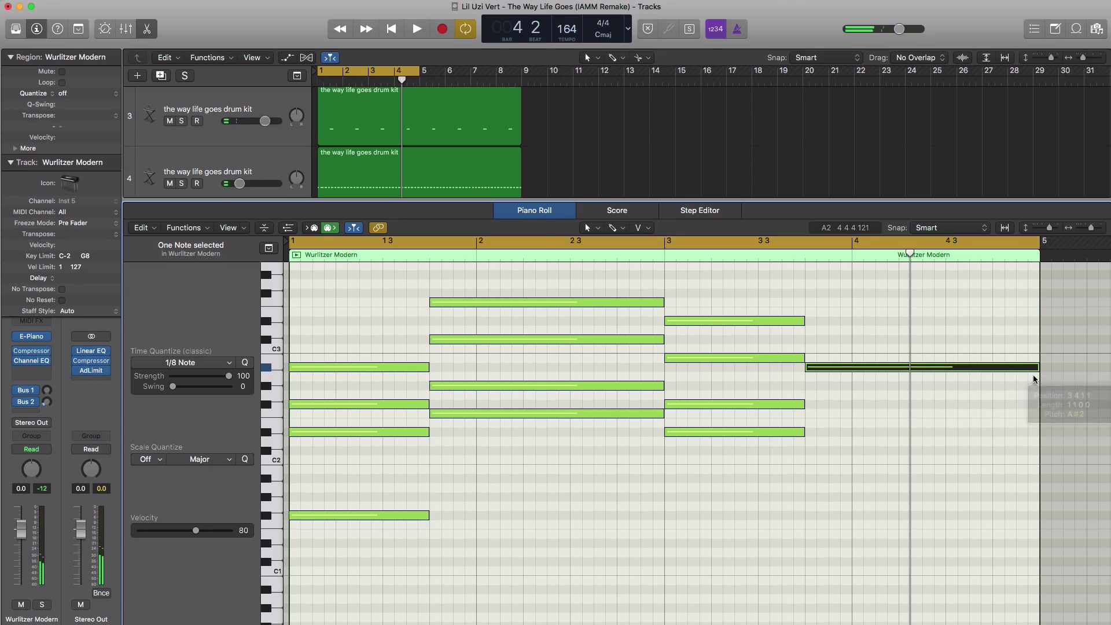
left_click(809, 405)
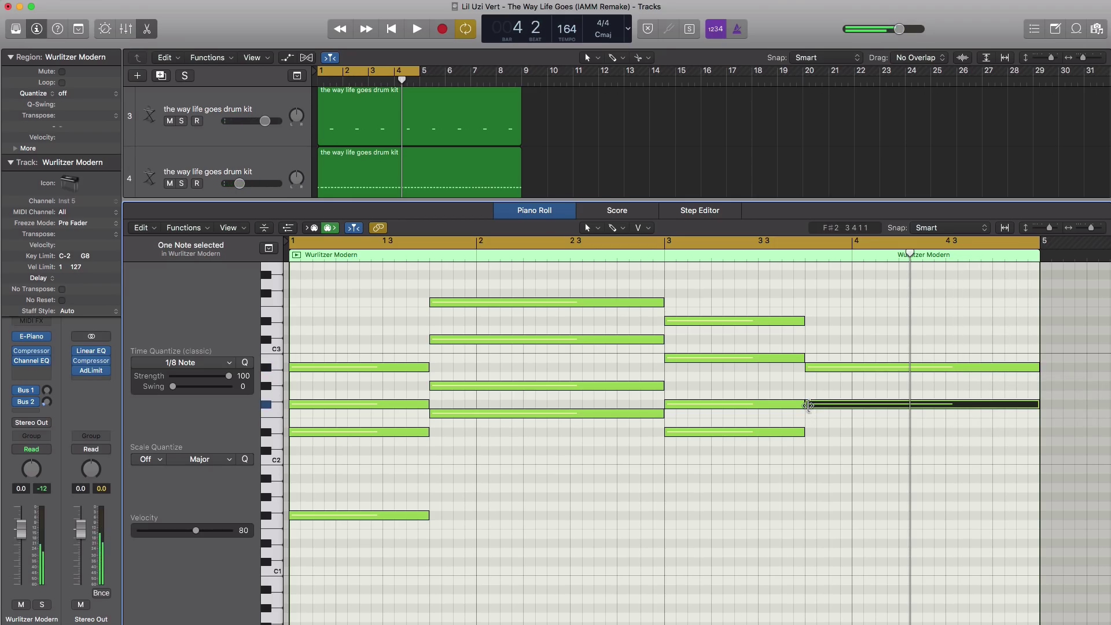
left_click(811, 450)
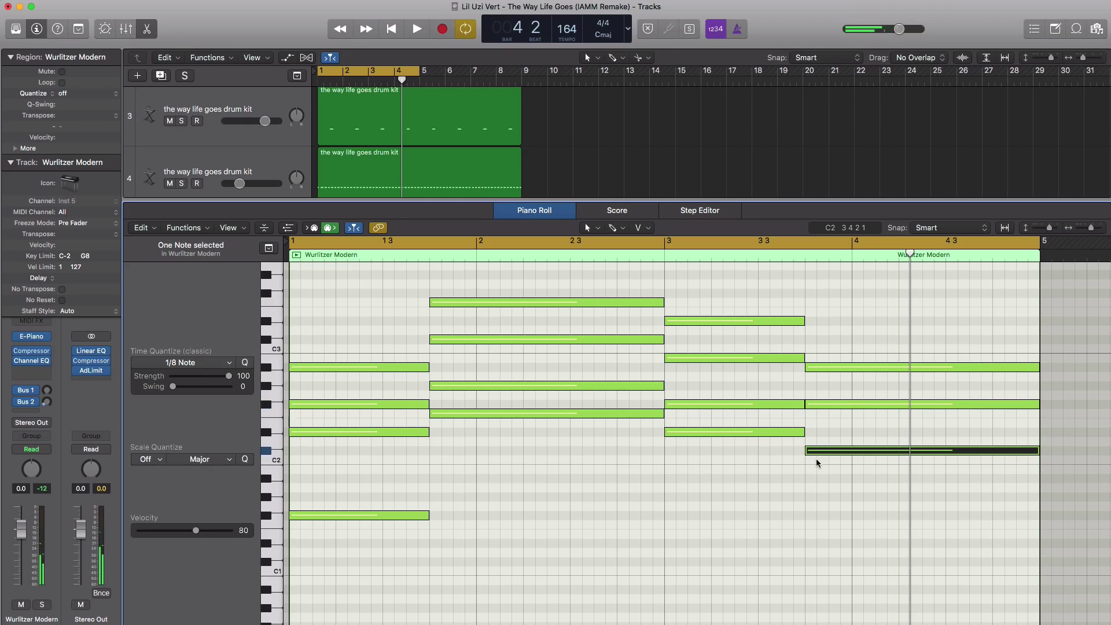
left_click(808, 515)
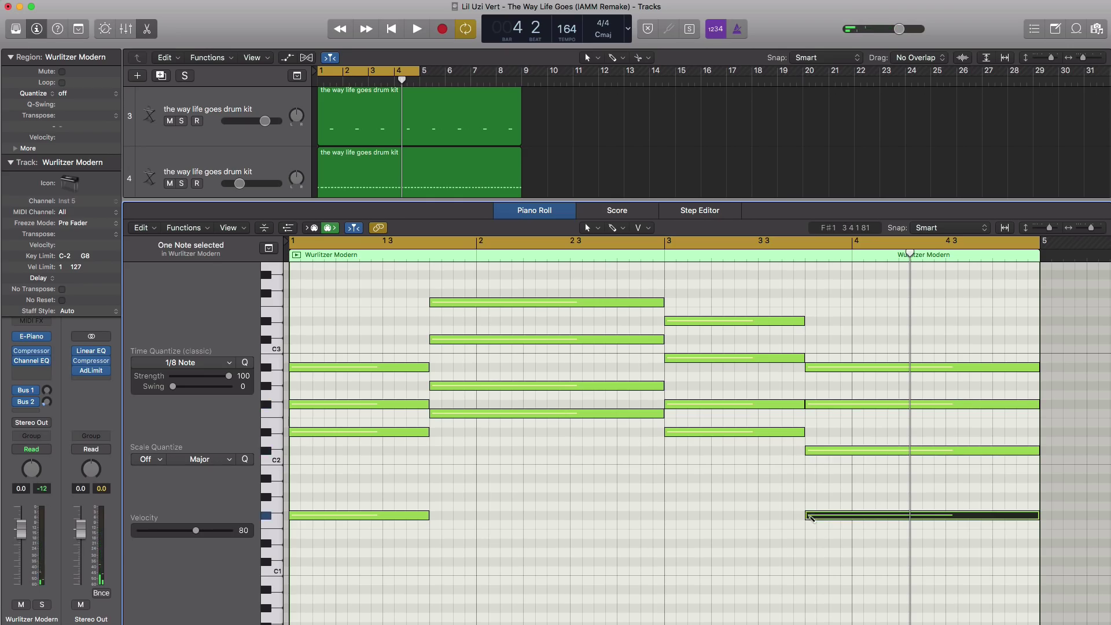
key("space")
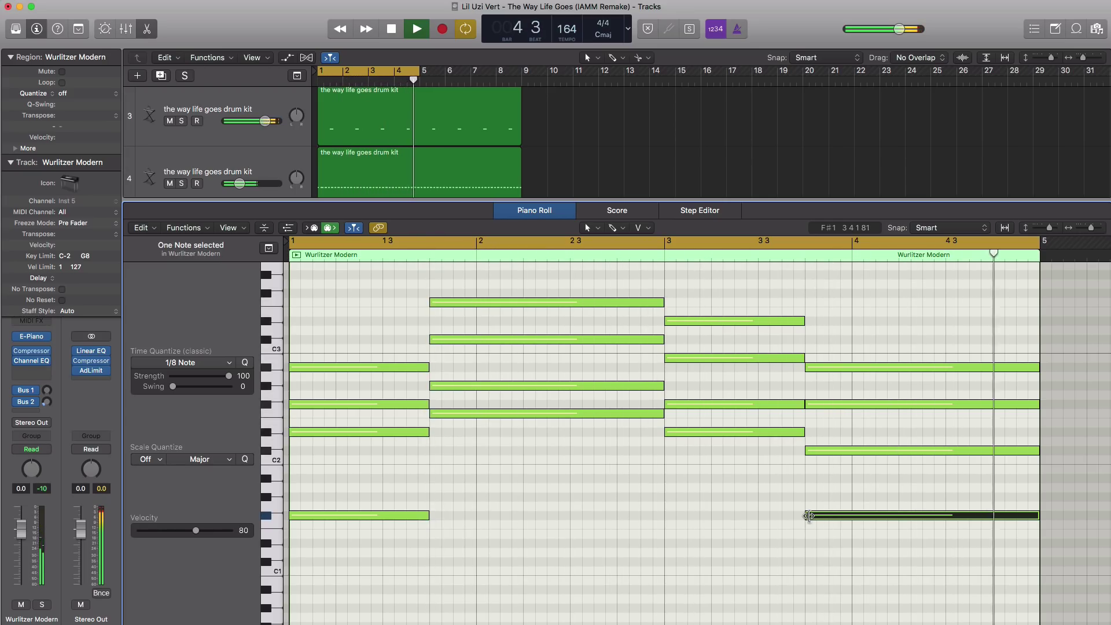
key("space")
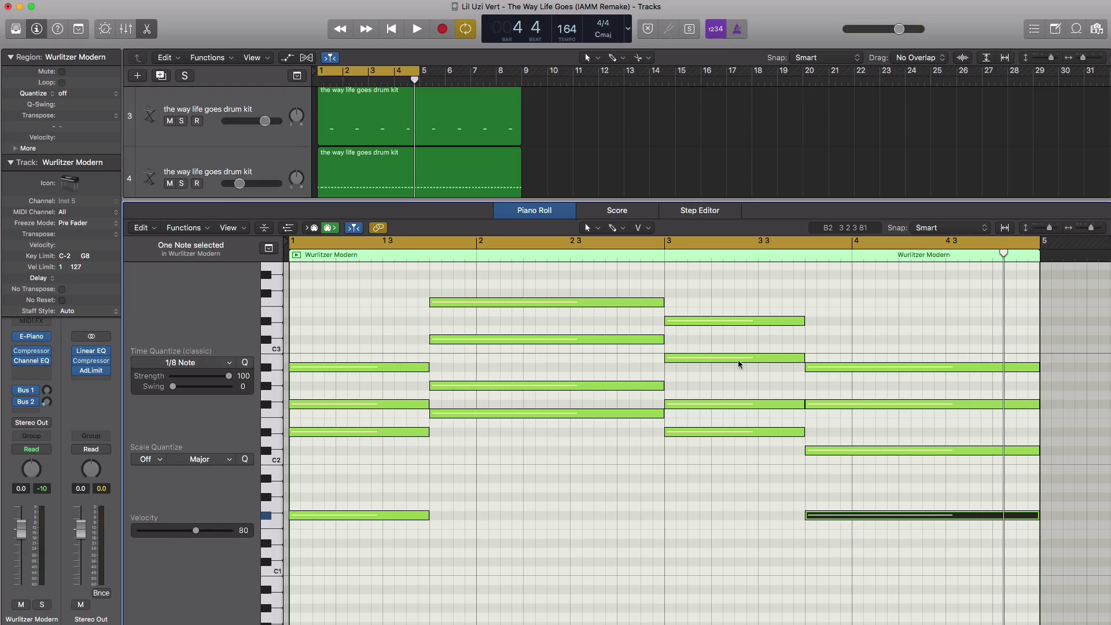
Close the editor, copy the Wurlitzer Modern region to bars 5 to 8 and extend the cycle range to eight bars.
key("x")
key("x")
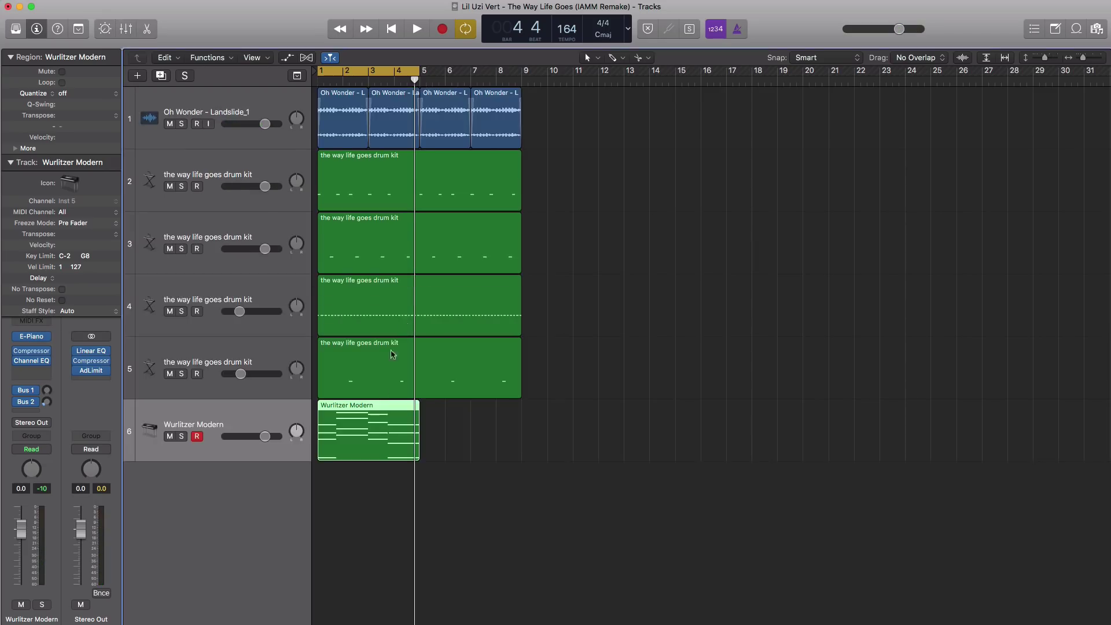
left_click_drag(371, 436, 473, 437)
left_click_drag(416, 75, 521, 76)
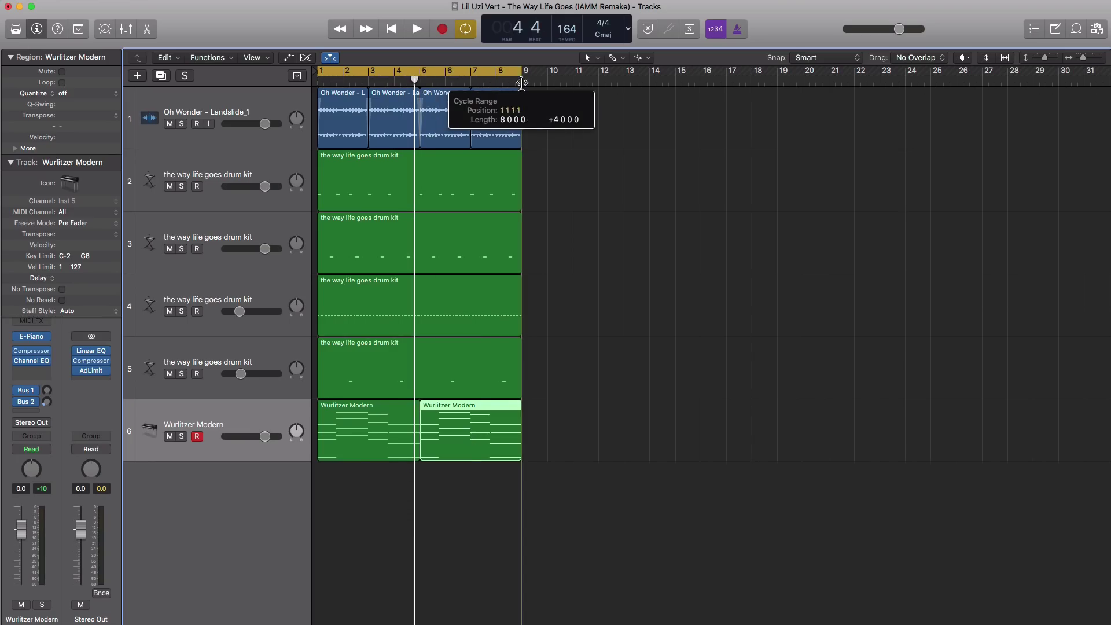
Play the eight-bar loop and lower the Wurlitzer Modern track's volume to -2.2 dB.
key("space")
scroll(522, 292, "down", 6)
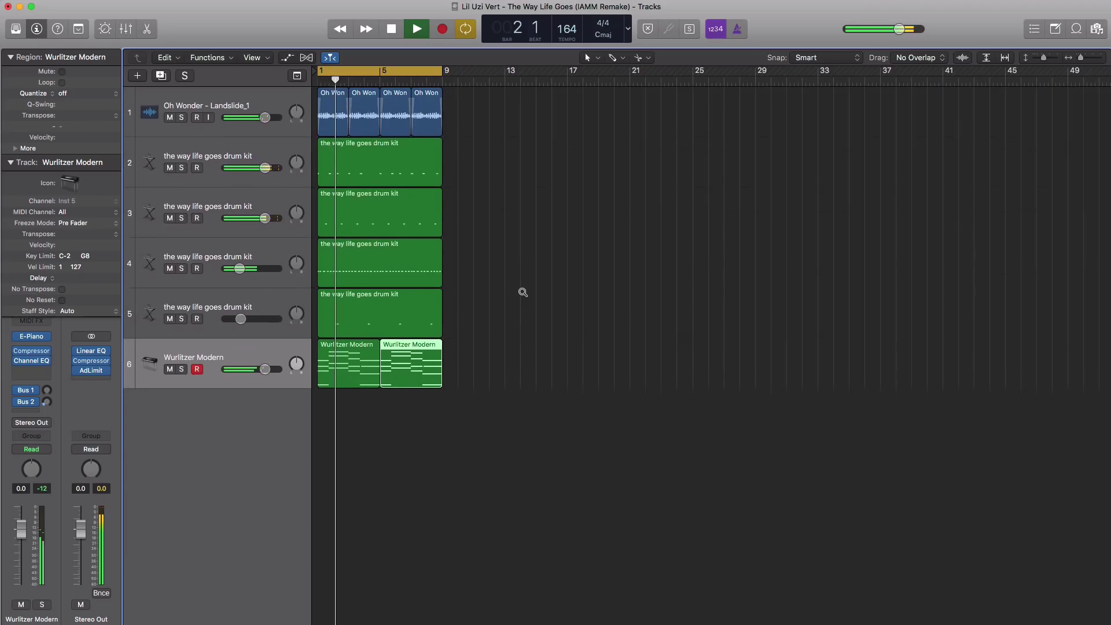
scroll(523, 293, "down", 1)
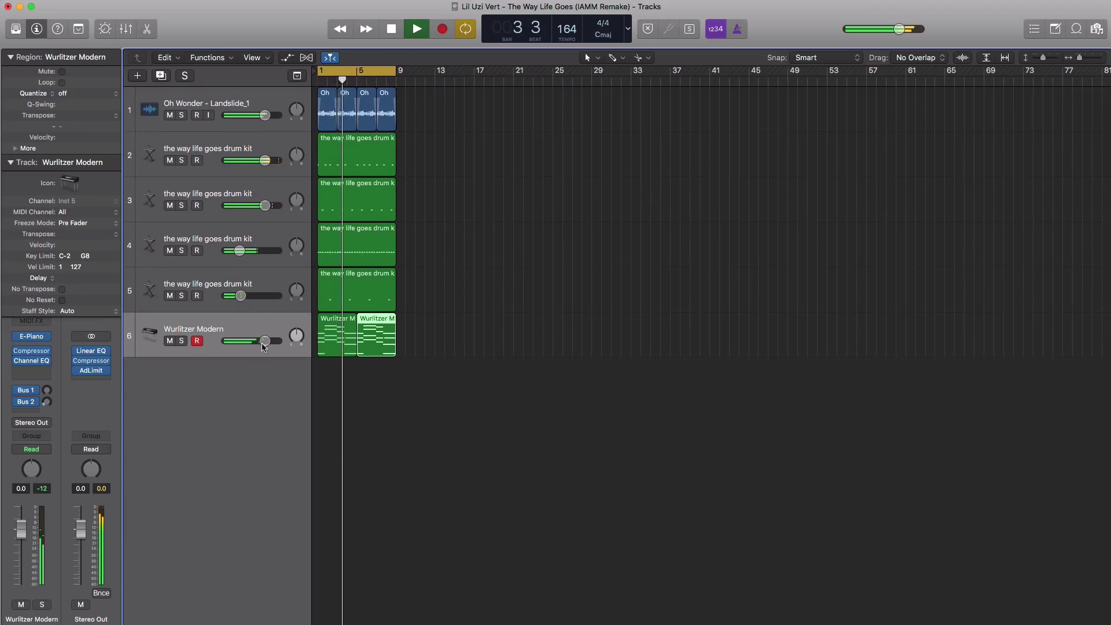
left_click_drag(265, 341, 260, 340)
key("space")
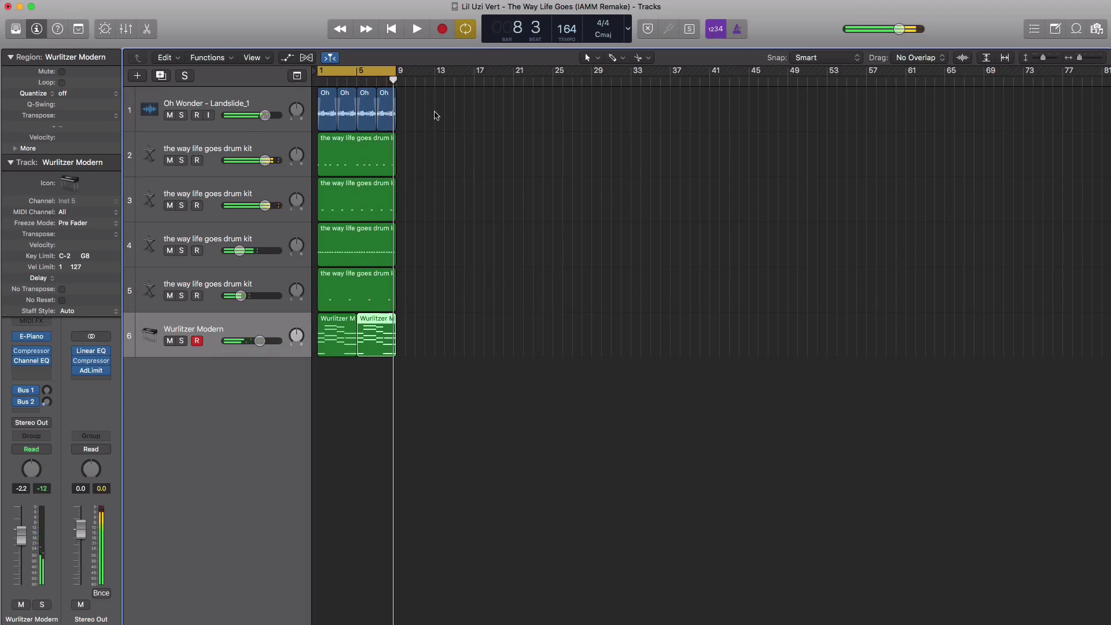
Copy the four Oh Wonder regions to bars 9 to 16 and 17 to 24, and move the cycle range to bars 17 to 24.
left_click_drag(435, 110, 404, 116)
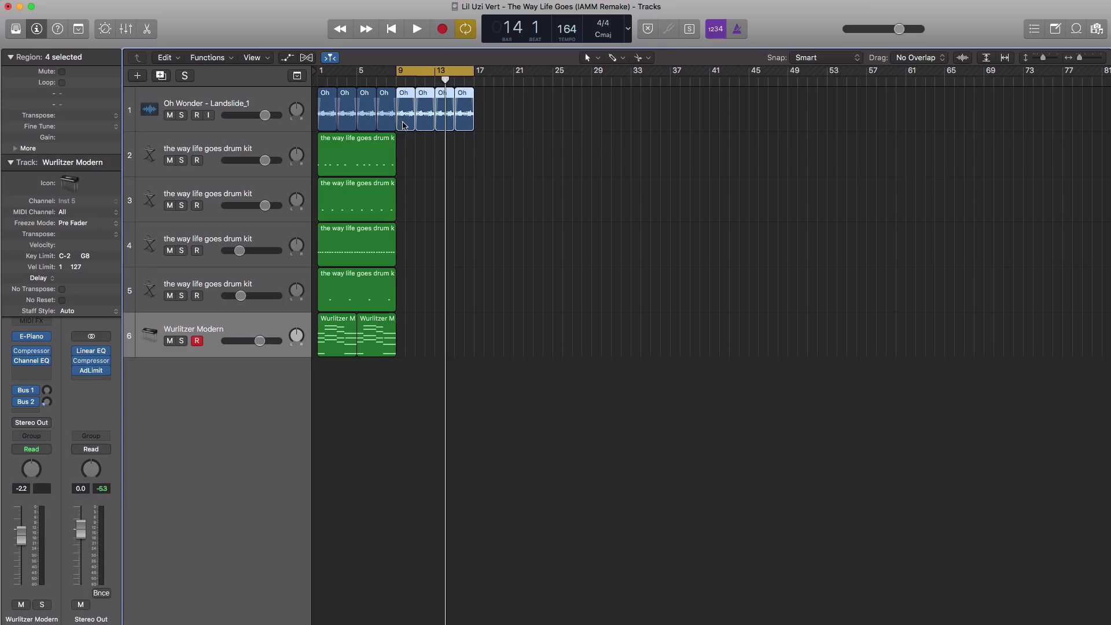
left_click_drag(404, 125, 483, 127)
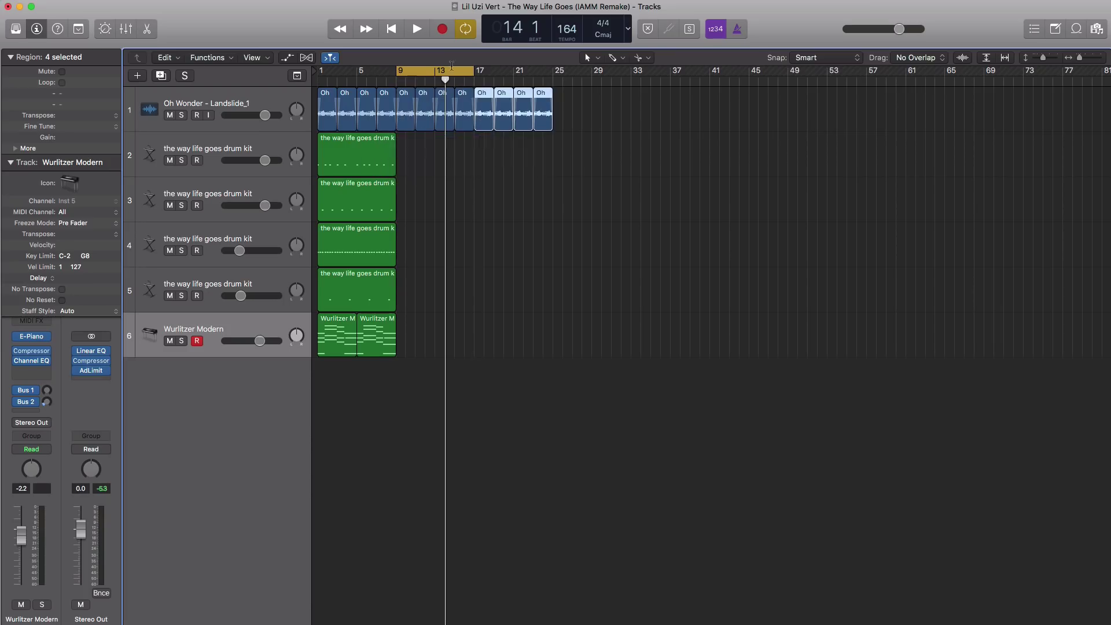
left_click_drag(452, 74, 531, 74)
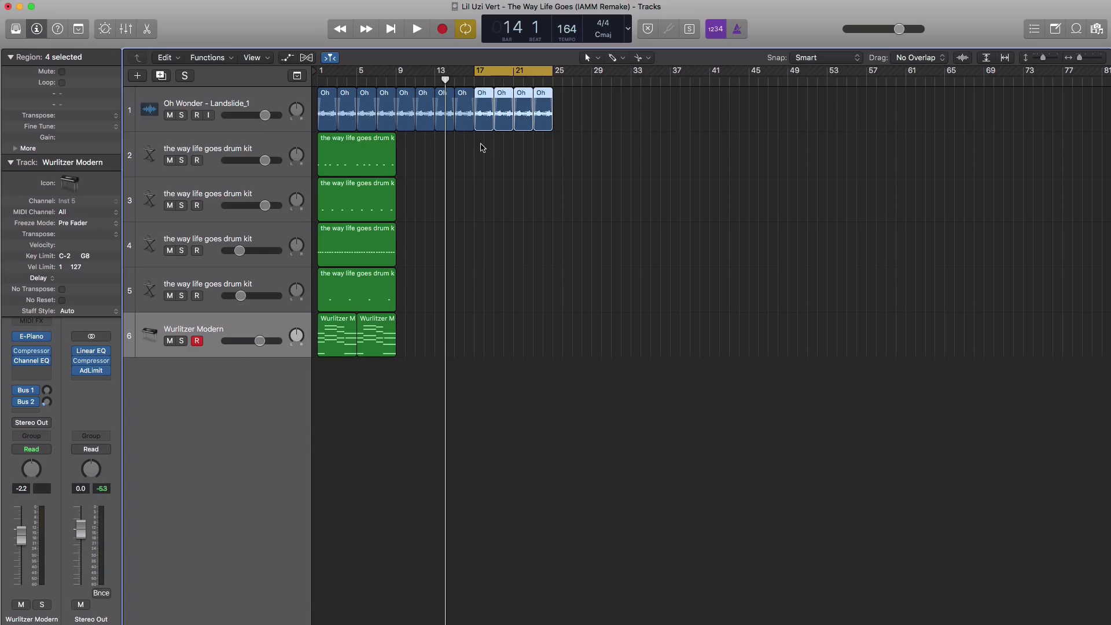
Copy the drum kit regions of tracks 3 and 5 to bars 17 to 24 and play that section.
left_click_drag(372, 209, 526, 205)
key("space")
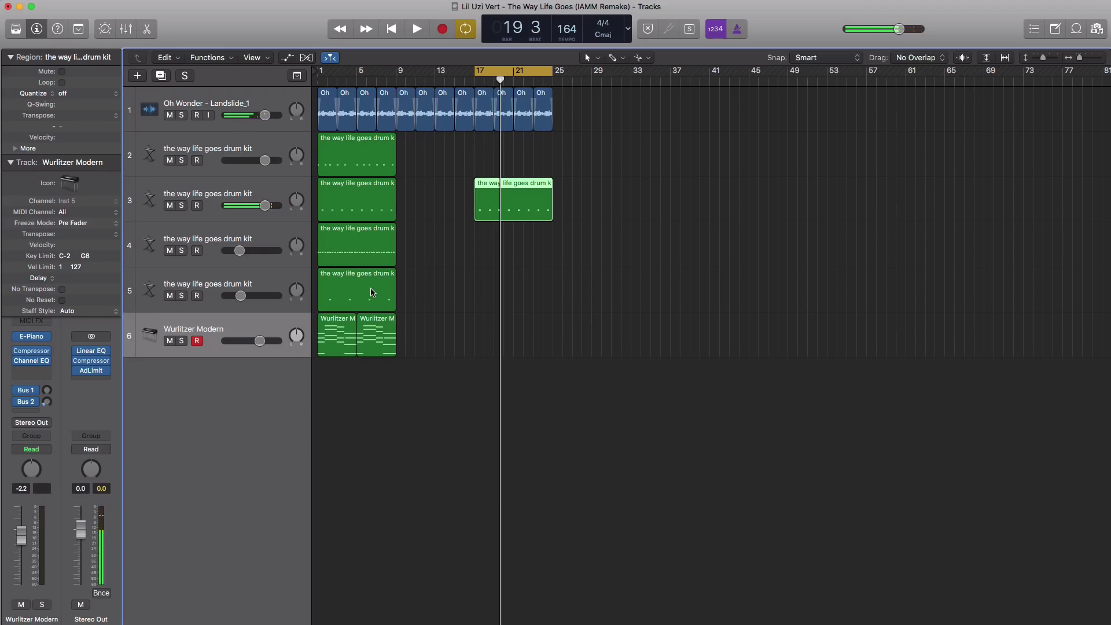
left_click_drag(372, 293, 513, 297)
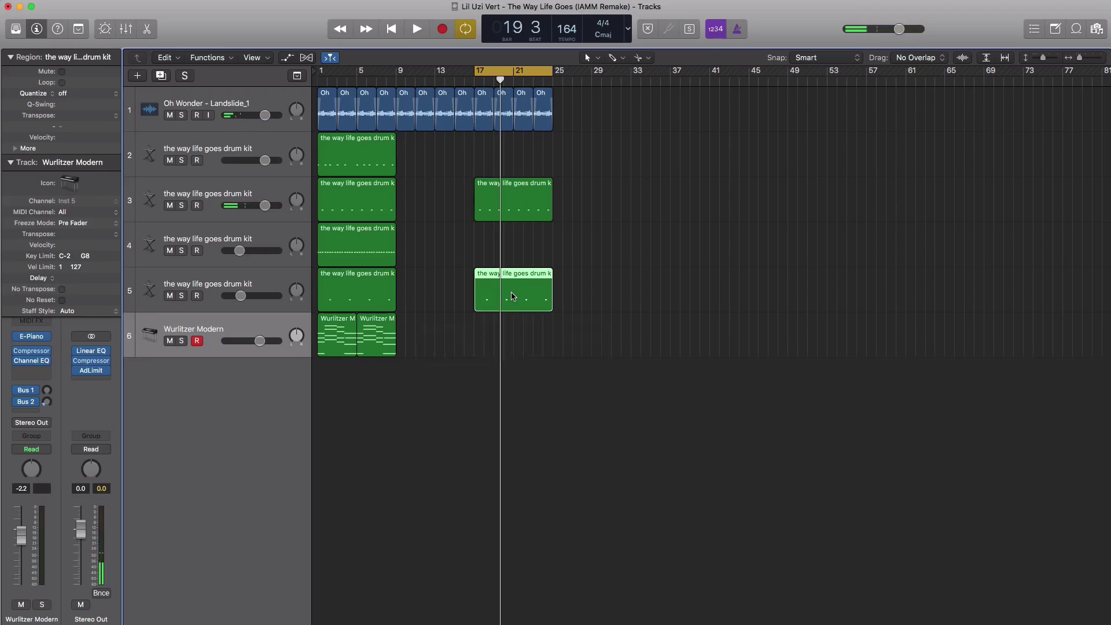
key("space")
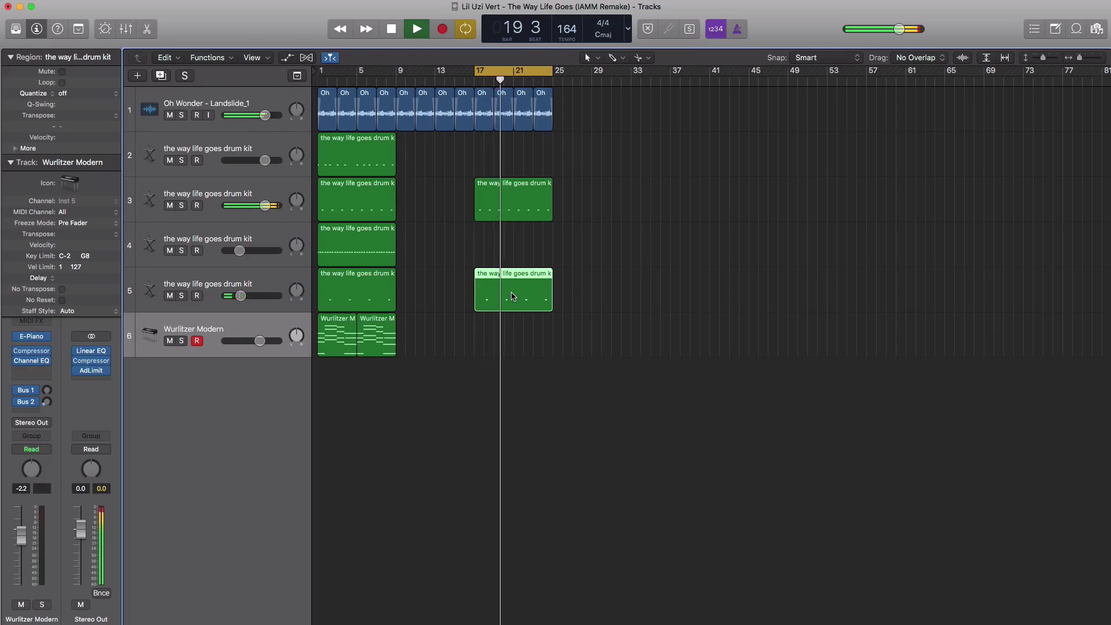
Copy both Wurlitzer Modern regions to bars 17 to 24 and play the section with them.
left_click(357, 341)
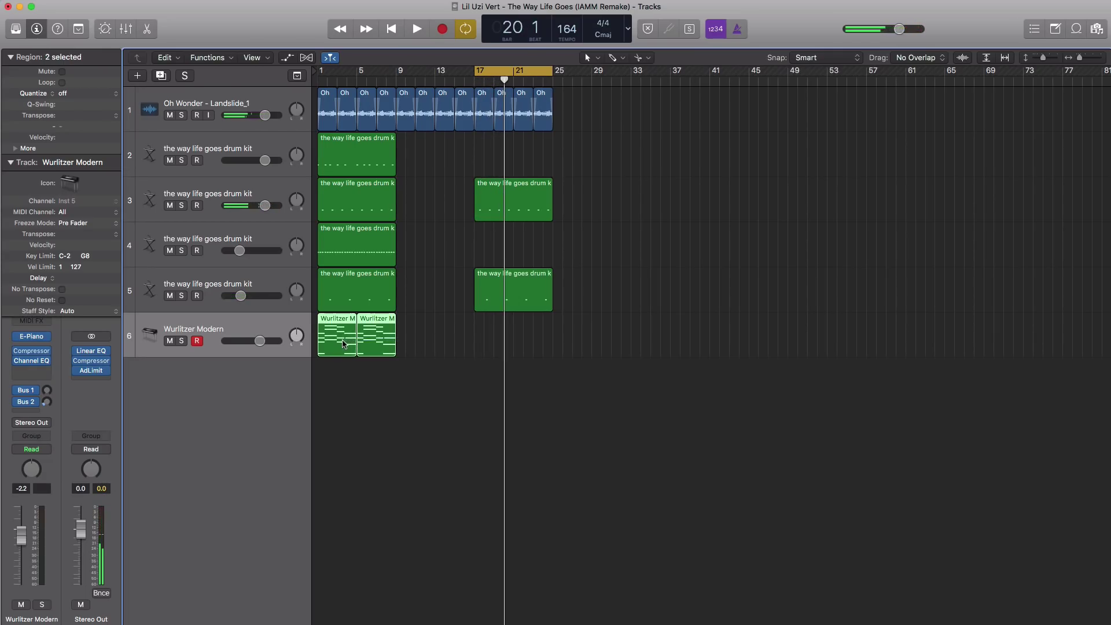
left_click_drag(342, 344, 497, 338)
key("space")
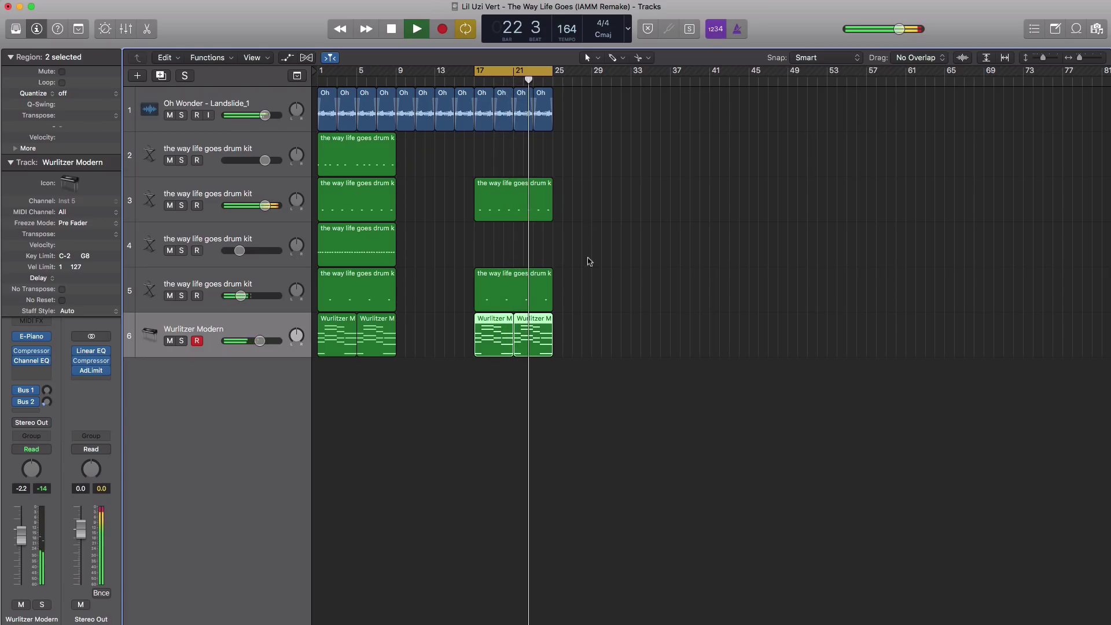
Copy all regions in bars 17 to 24 to bars 25 to 32 and move the cycle range there.
left_click_drag(577, 386, 561, 127)
left_click_drag(557, 73, 636, 78)
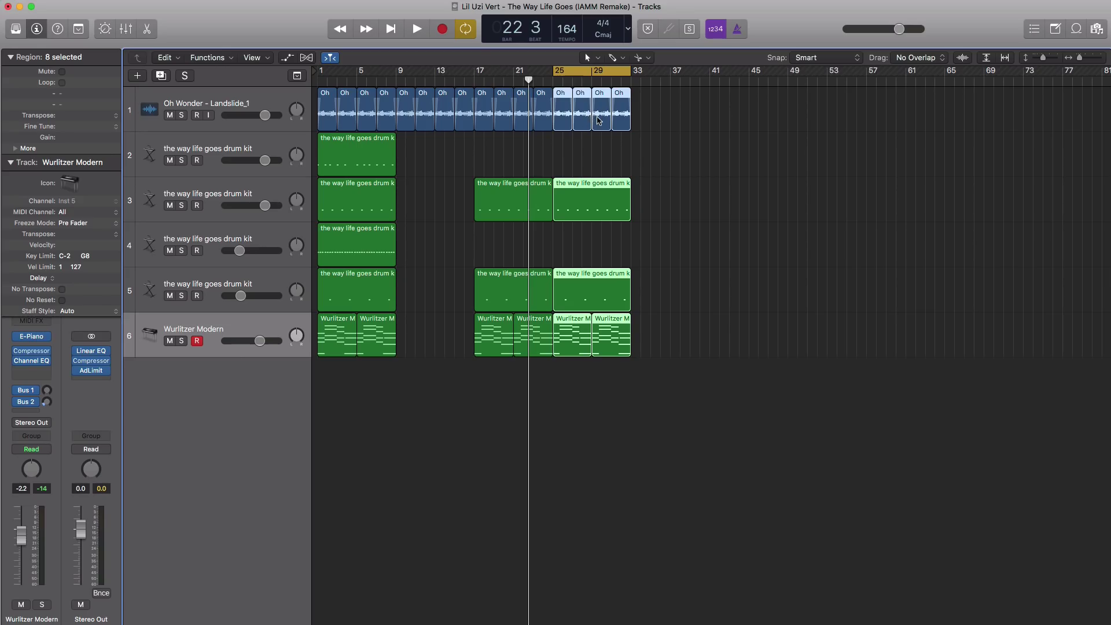
left_click(604, 266)
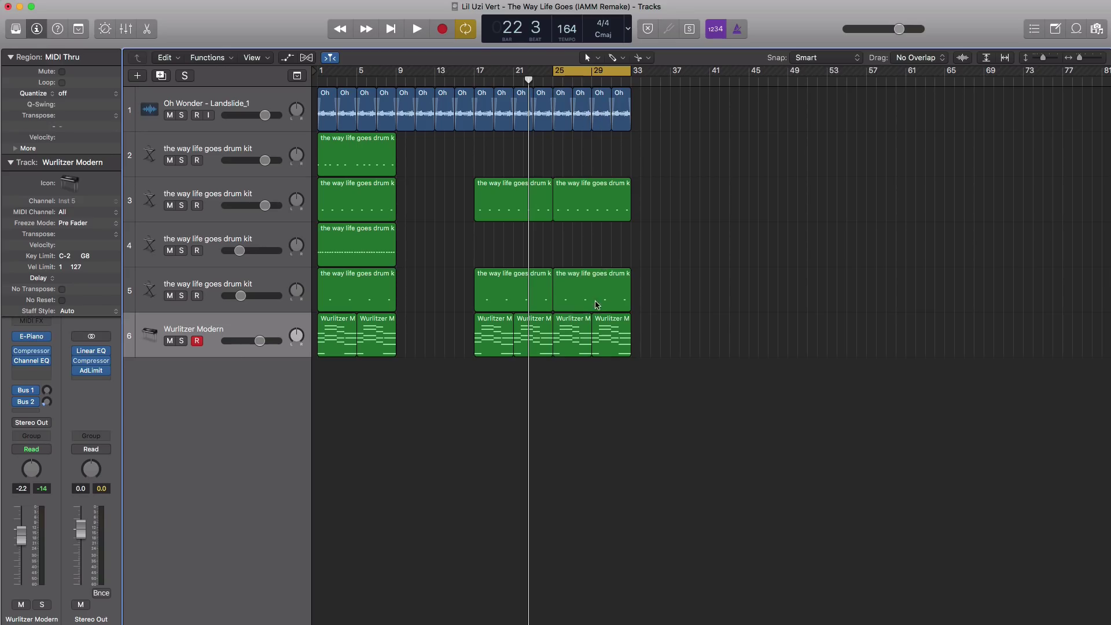
Delete track 5's drum kit region in bars 25 to 32 and play the section.
left_click(599, 301)
key("Delete")
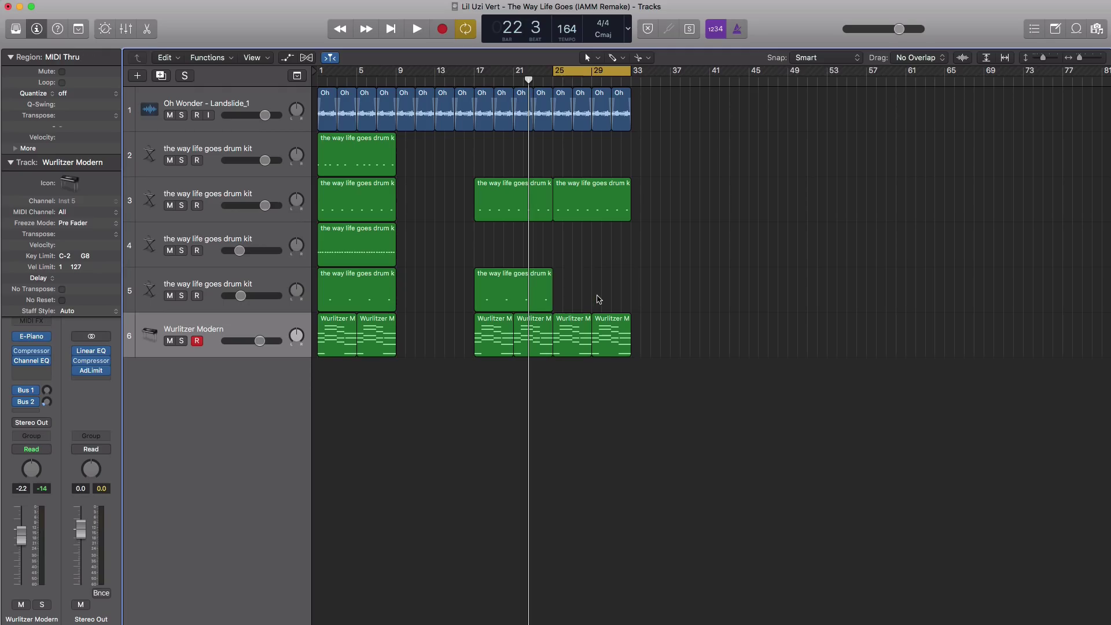
key("space")
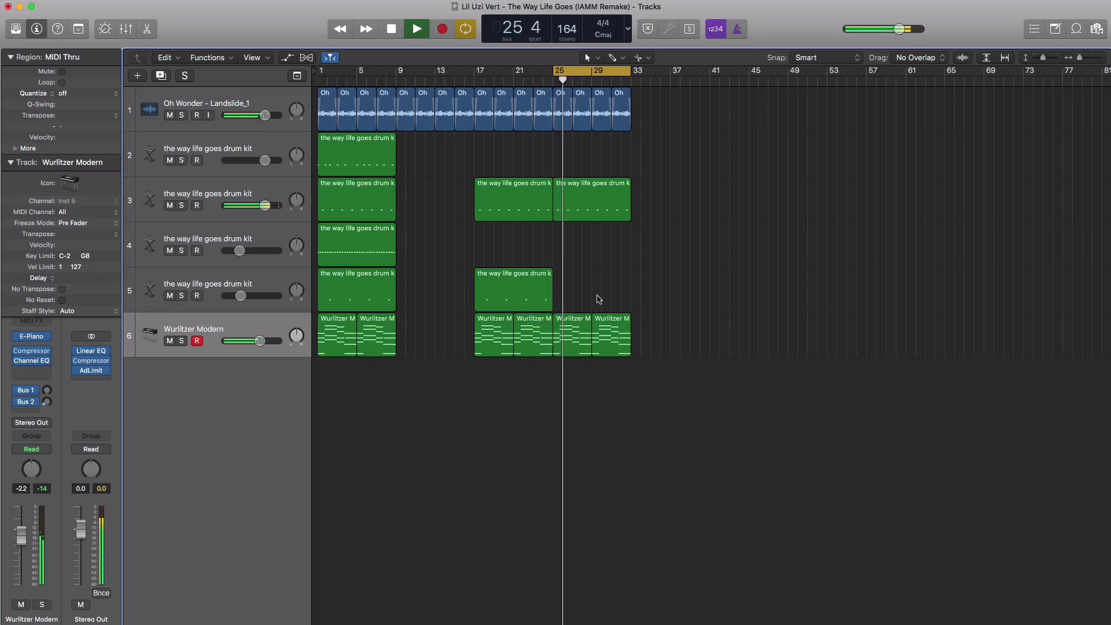
key("space")
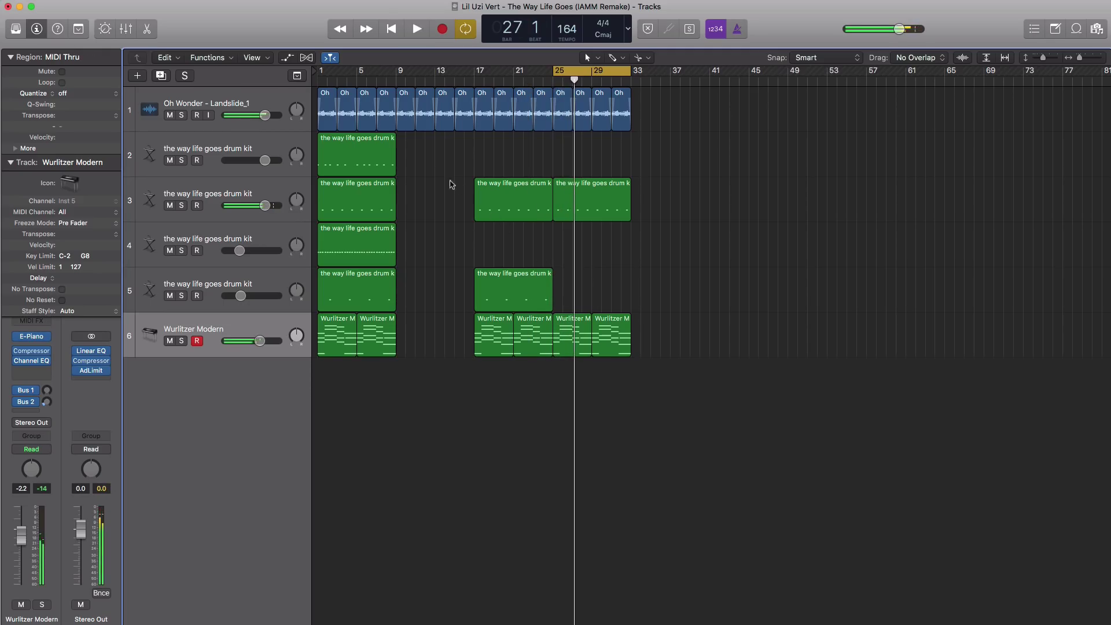
Copy track 2's drum kit region to bars 25 to 32 and play that section.
left_click_drag(374, 163, 605, 165)
key("space")
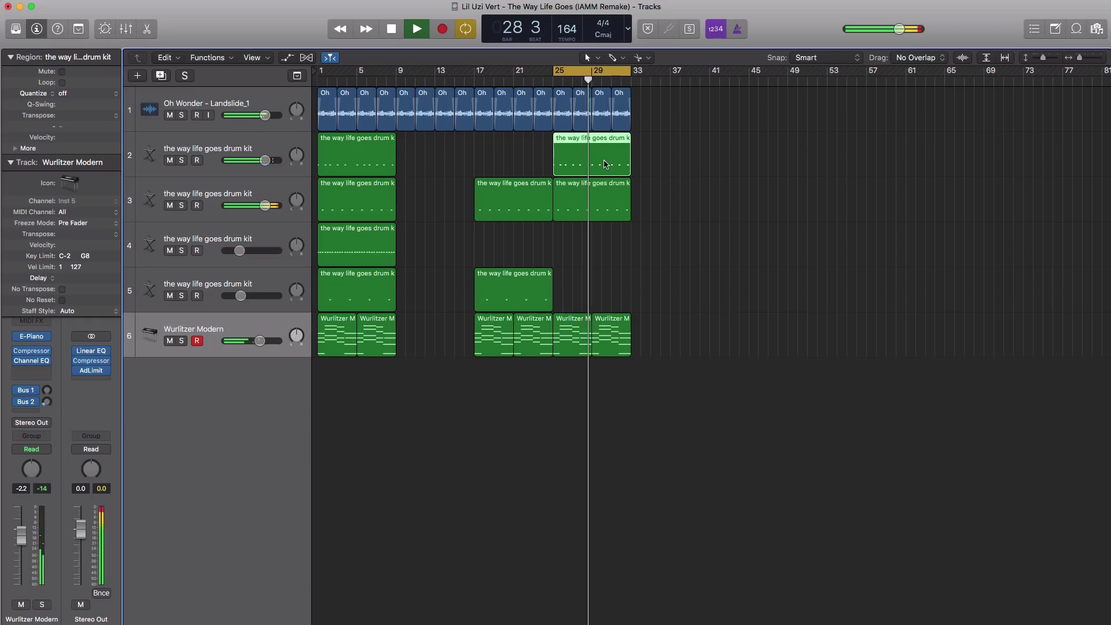
key("space")
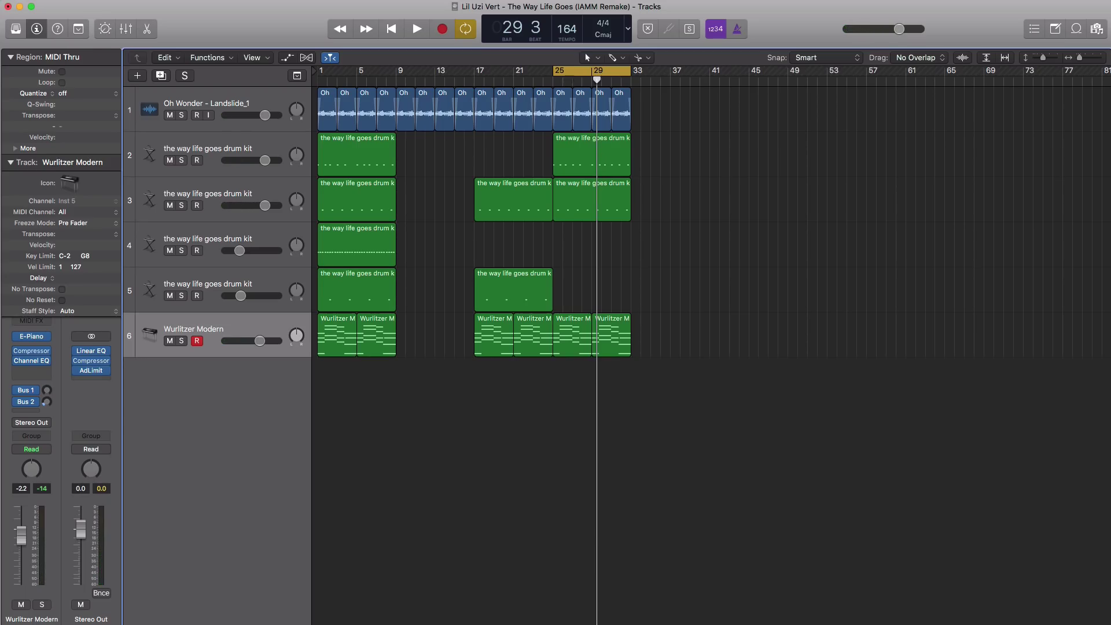
Create a new software instrument track with the ES2 synthesizer set to the 808 preset.
left_click(139, 80)
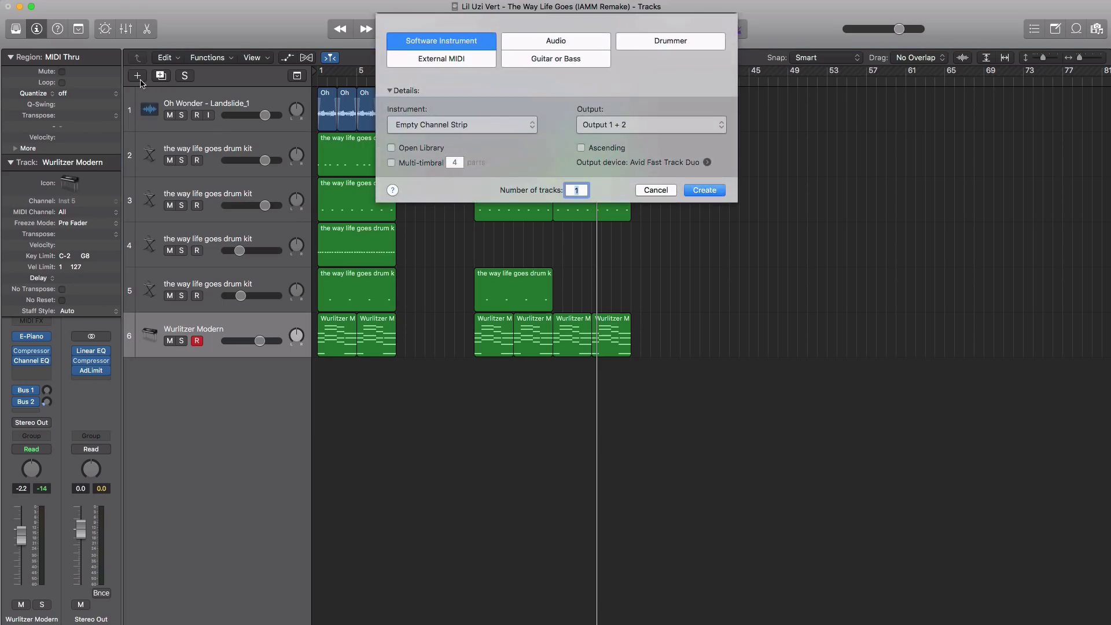
key("Return")
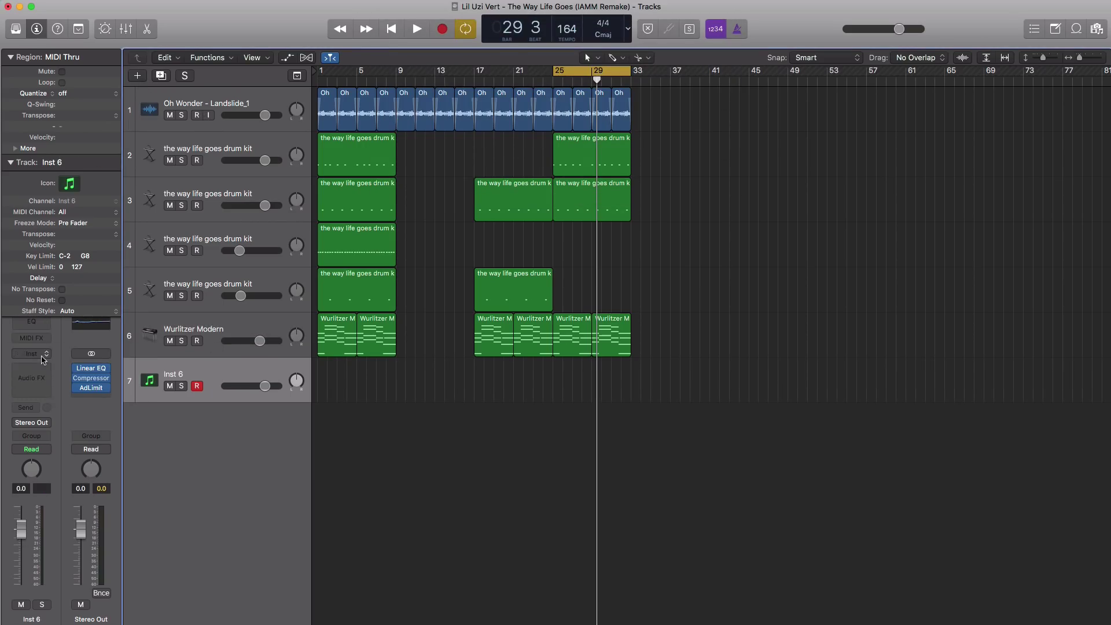
left_click(42, 360)
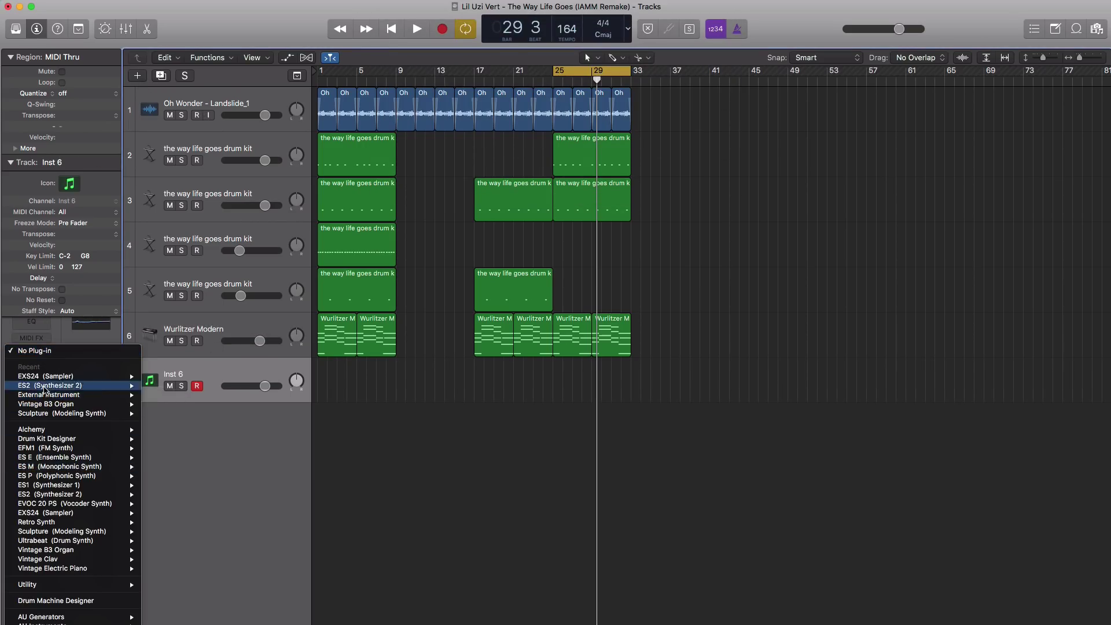
left_click(44, 386)
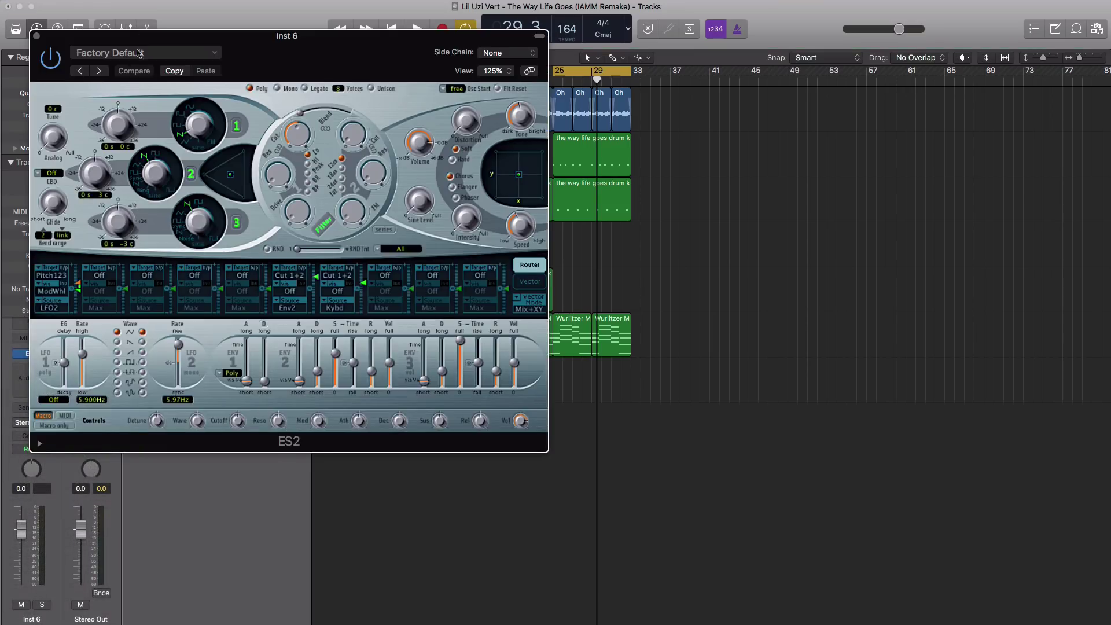
left_click(139, 52)
left_click(126, 246)
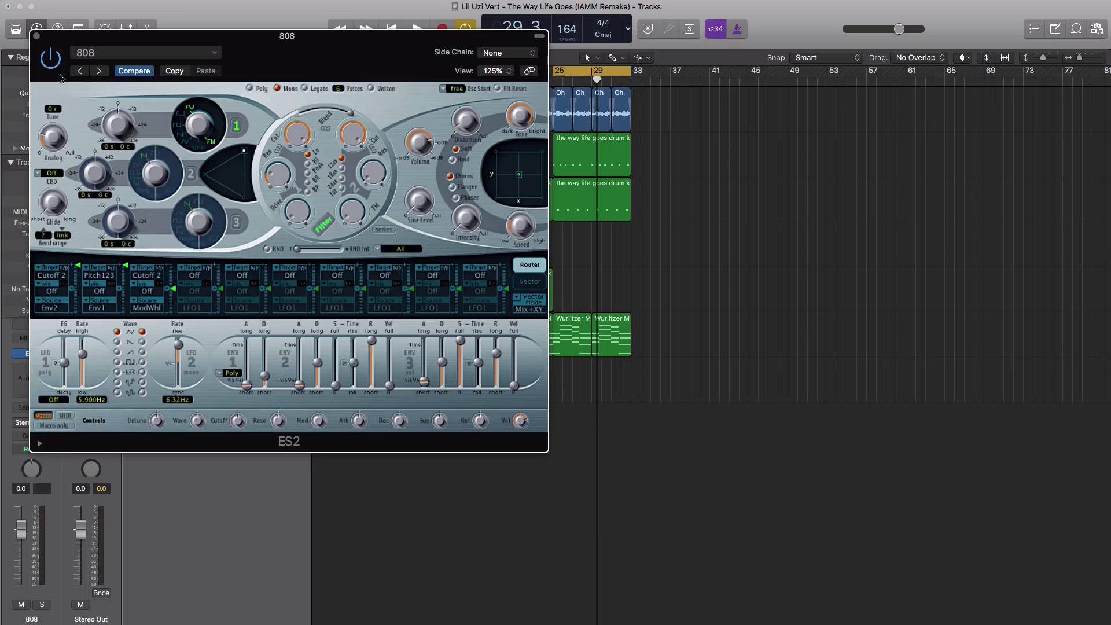
left_click(36, 36)
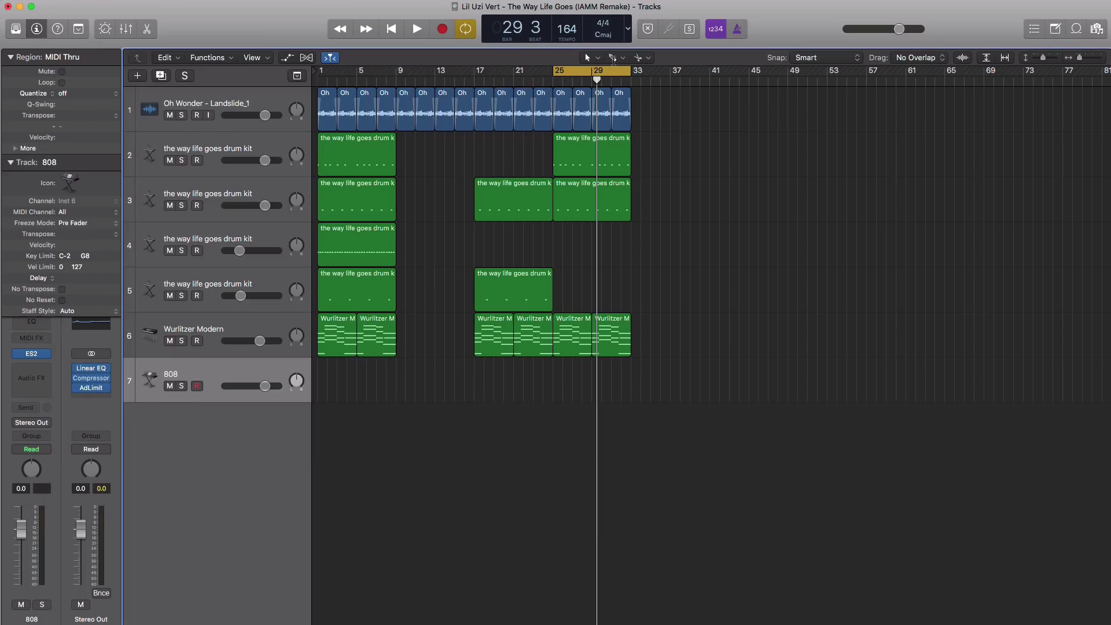
Create an 808 region spanning bars 25 to 28 and open it in the Piano Roll.
left_click(613, 58)
left_click(575, 442)
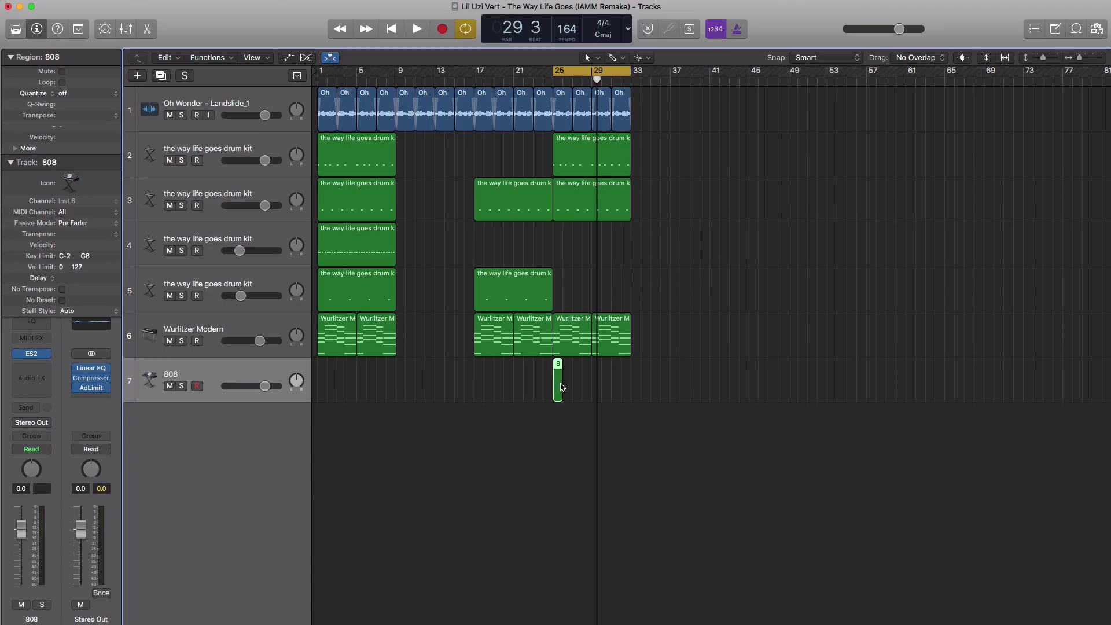
left_click_drag(562, 385, 591, 385)
double_click(575, 389)
scroll(331, 424, "down", 5)
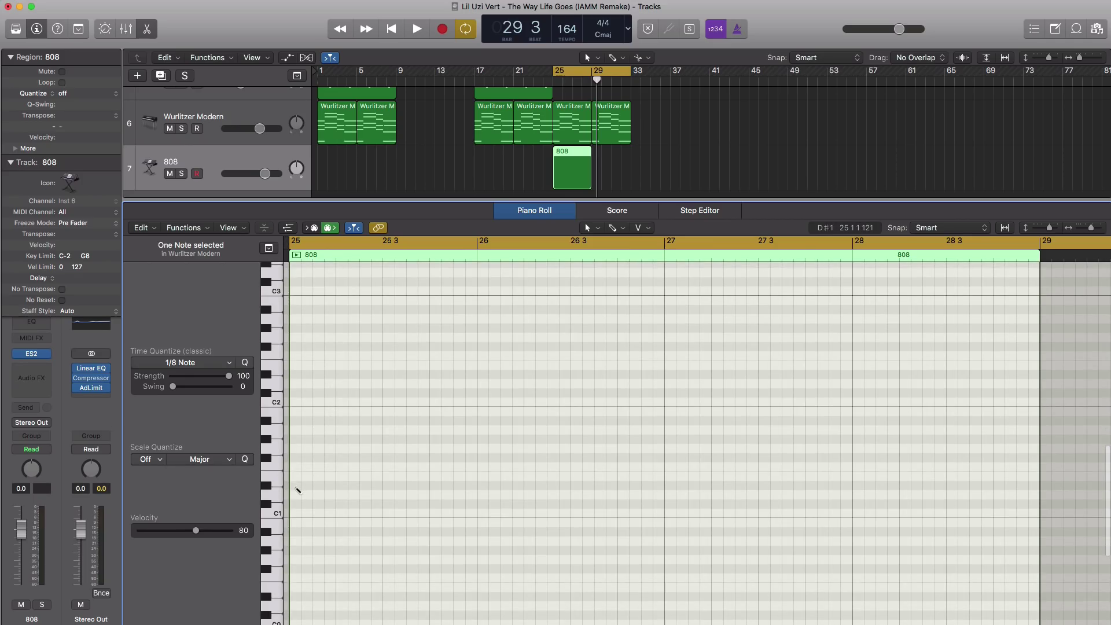
Draw the 808 bass notes D#1 at 25 1, C#1 at 25 4, B0 at 27 1 and F#0 at 27 4, filling all four bars.
left_click(298, 490)
left_click_drag(514, 492, 428, 492)
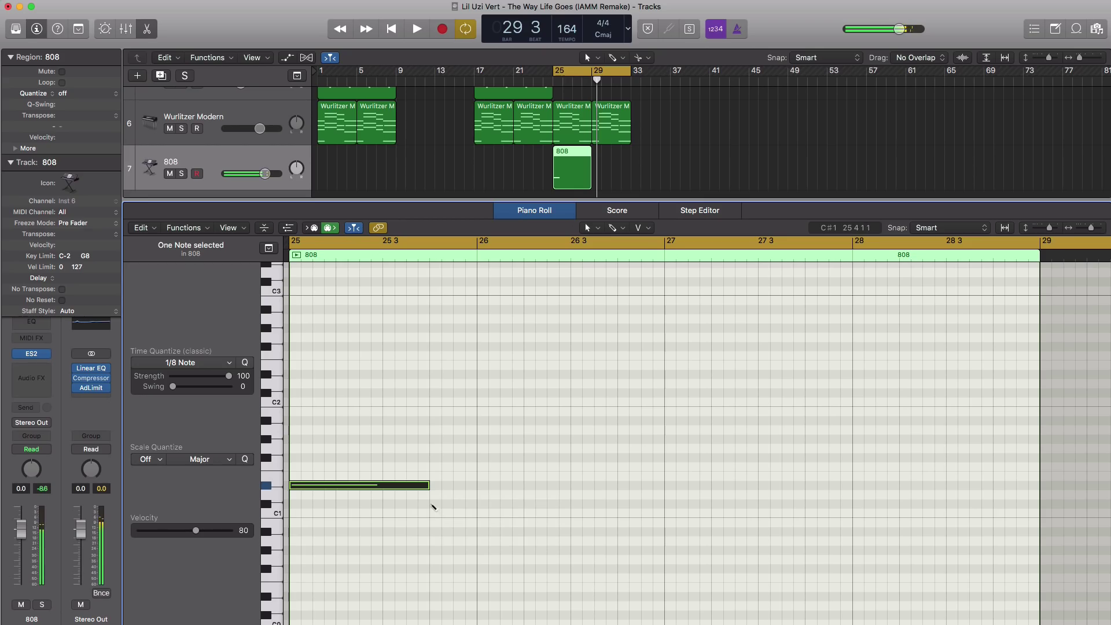
left_click(434, 507)
left_click_drag(566, 507, 664, 509)
left_click(669, 524)
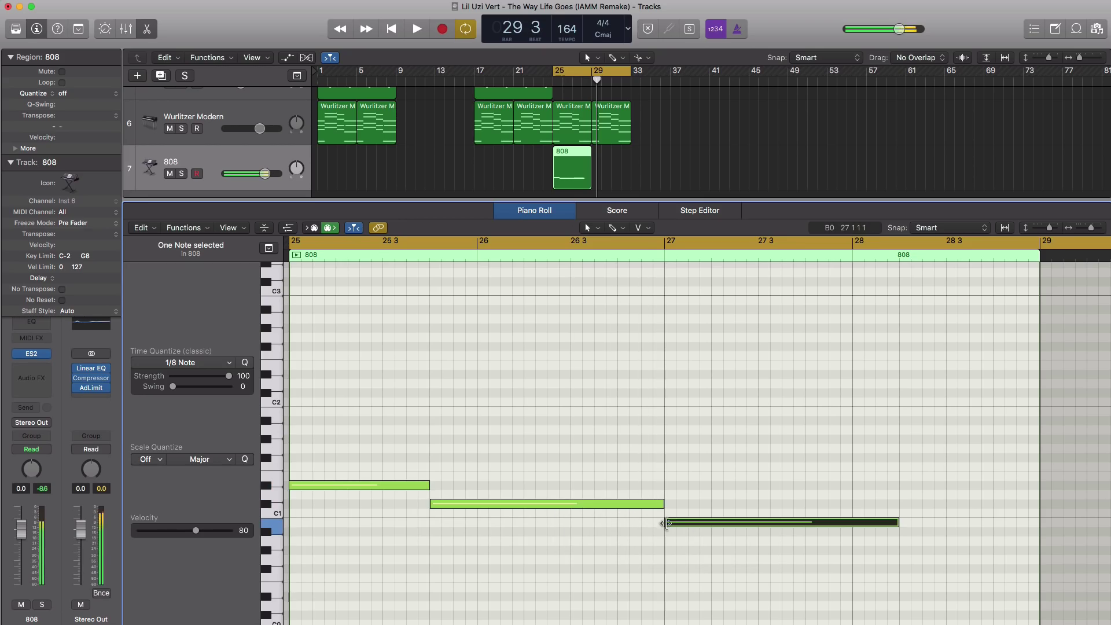
left_click_drag(896, 522, 804, 523)
left_click(811, 568)
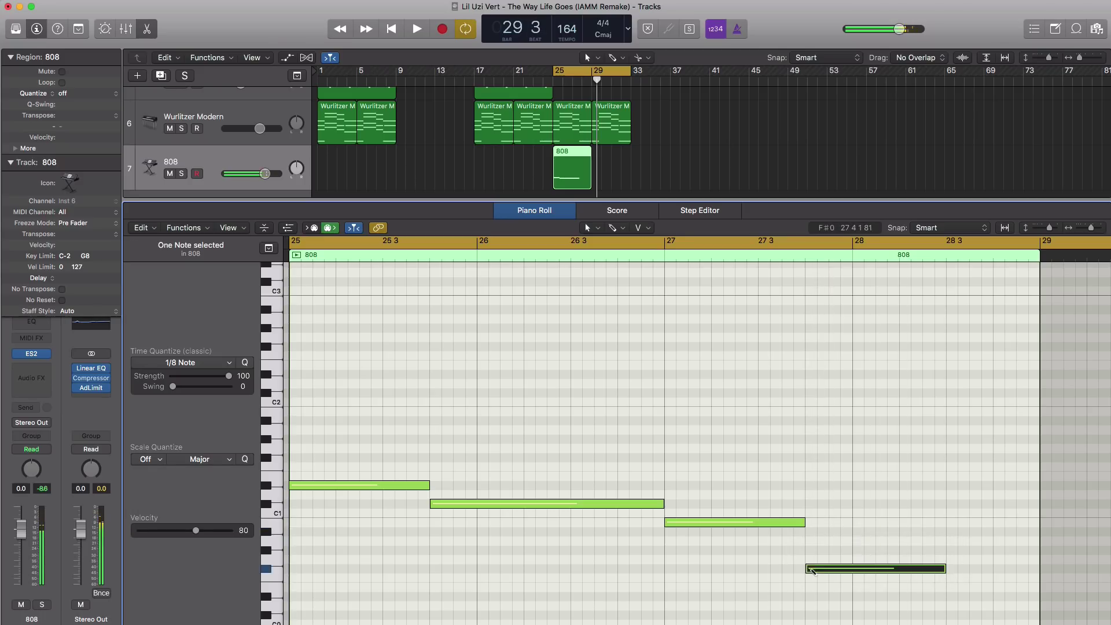
left_click_drag(943, 569, 1039, 571)
Play the section with the 808 line and lower the 808 track's volume to -4.7 dB.
key("space")
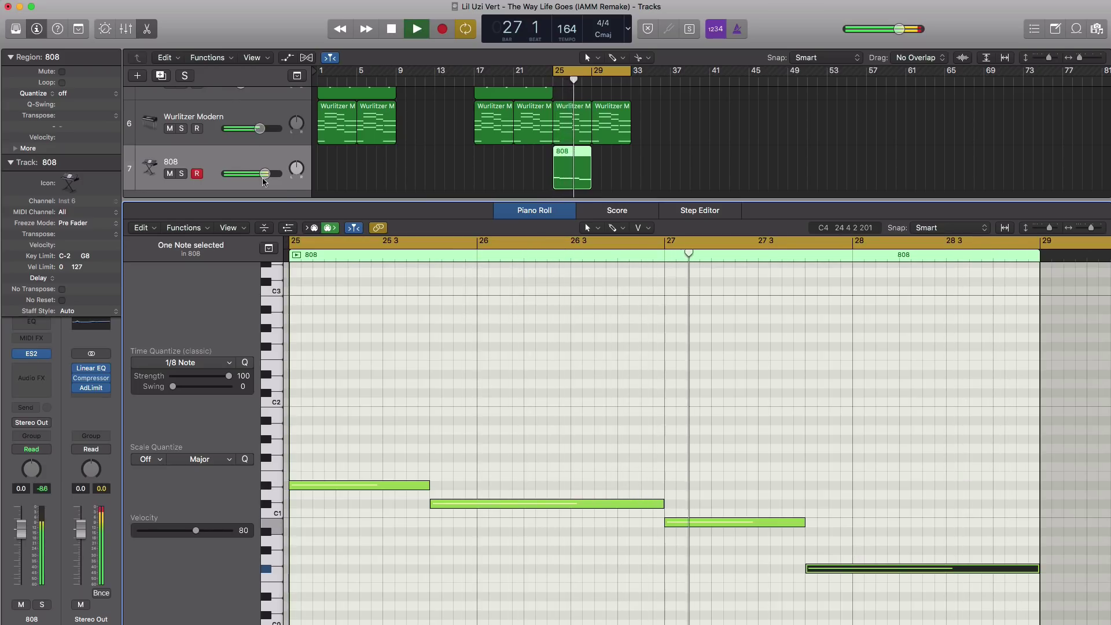
left_click_drag(264, 174, 254, 174)
left_click(551, 82)
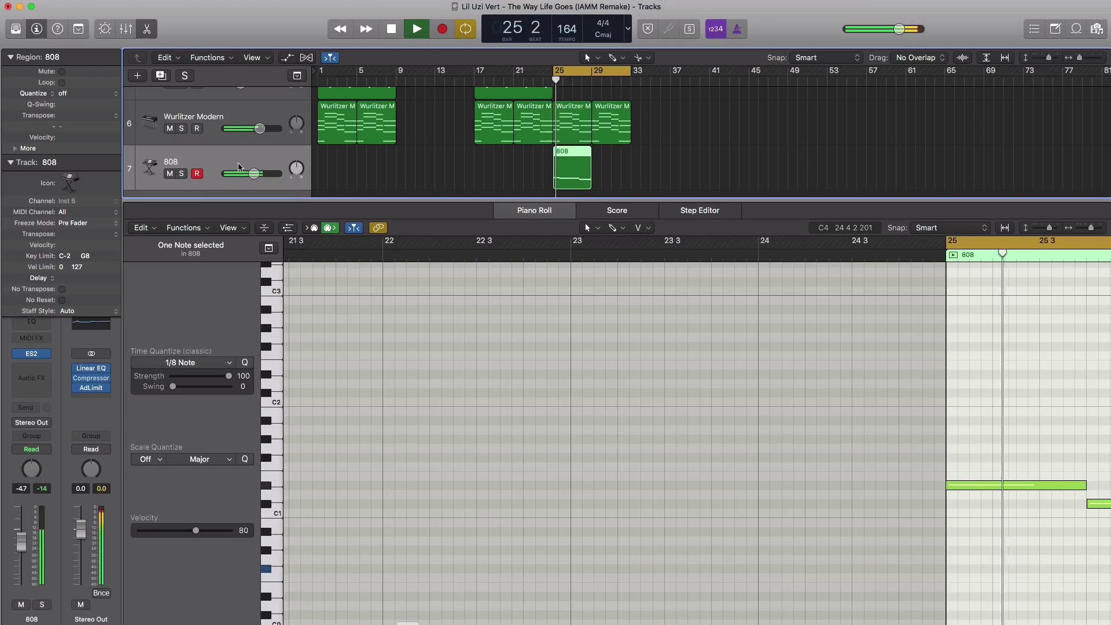
key("space")
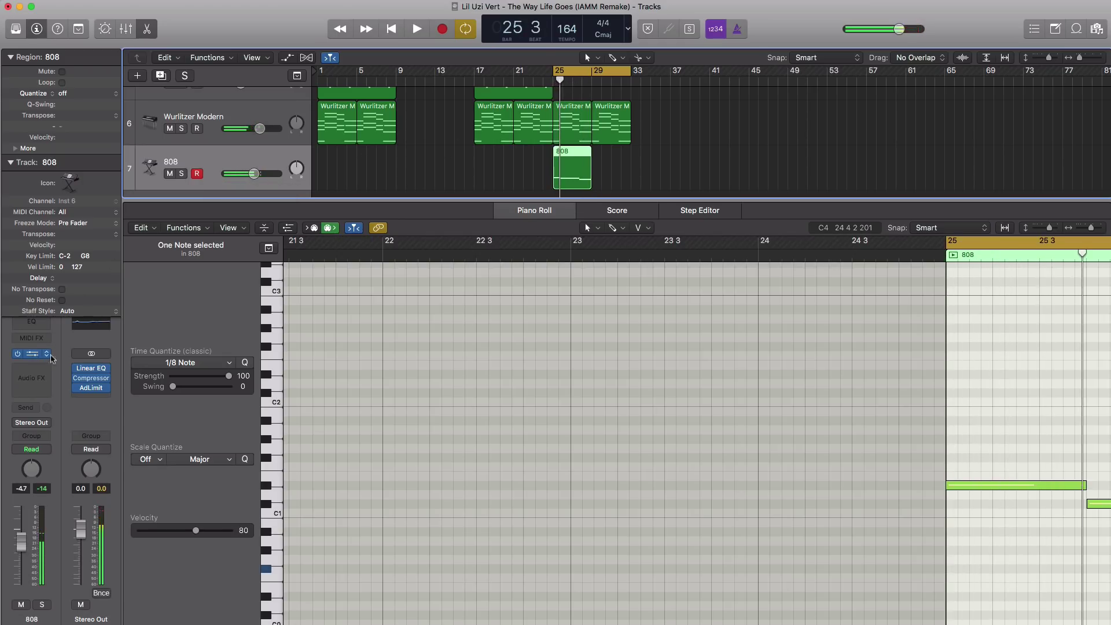
Raise envelope 3's attack slightly and set its sustain to 0.608 in the 808's ES2 while playing the section.
left_click(49, 355)
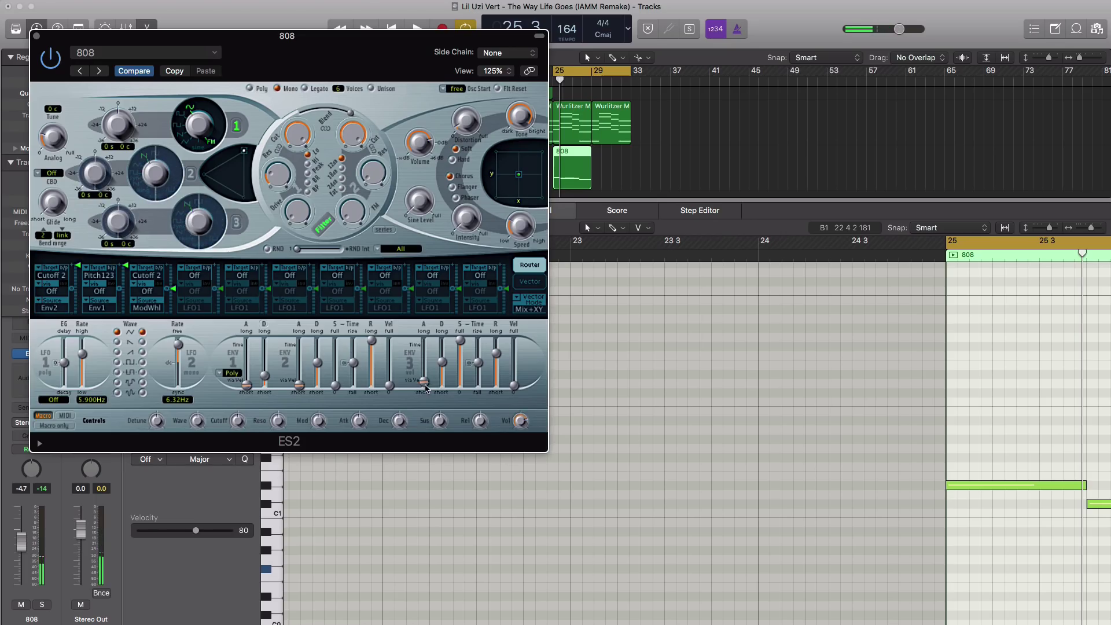
key("space")
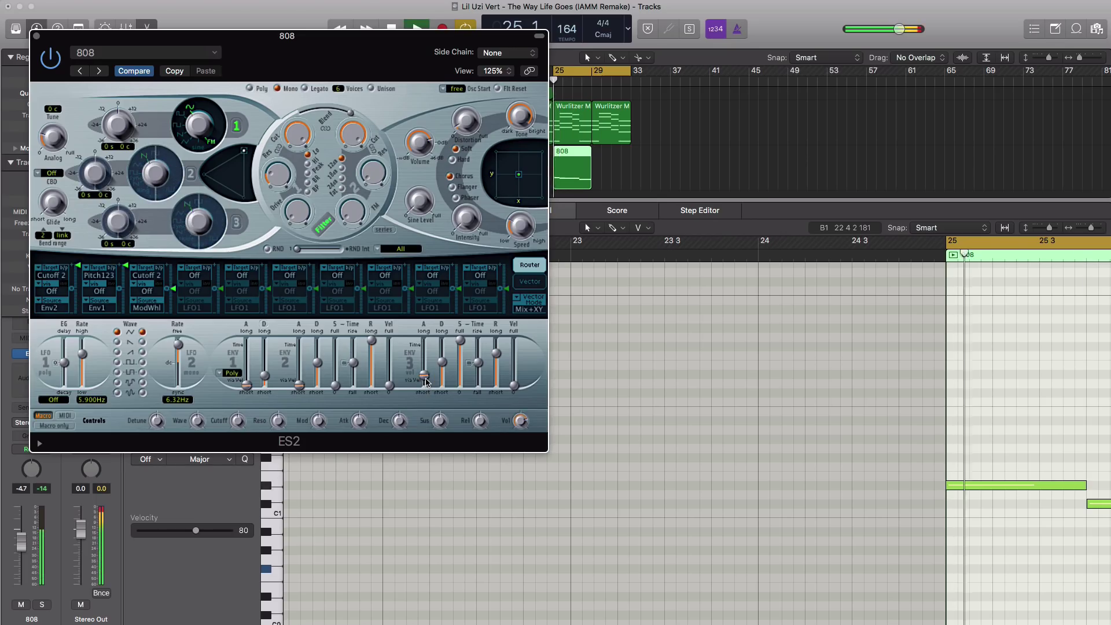
mouse_move(427, 381)
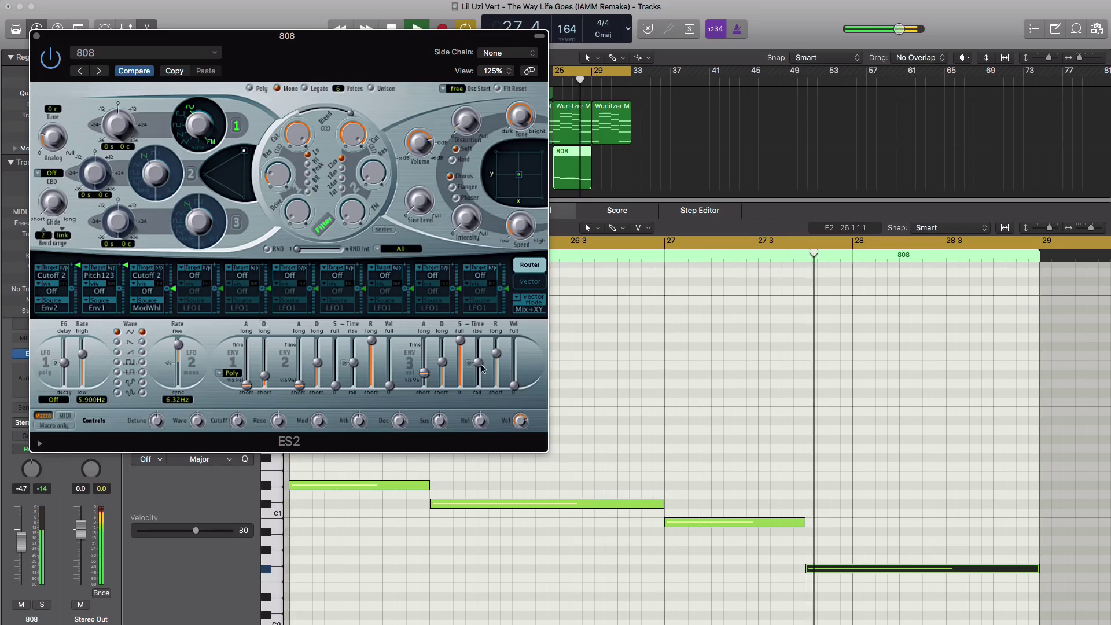
key("space")
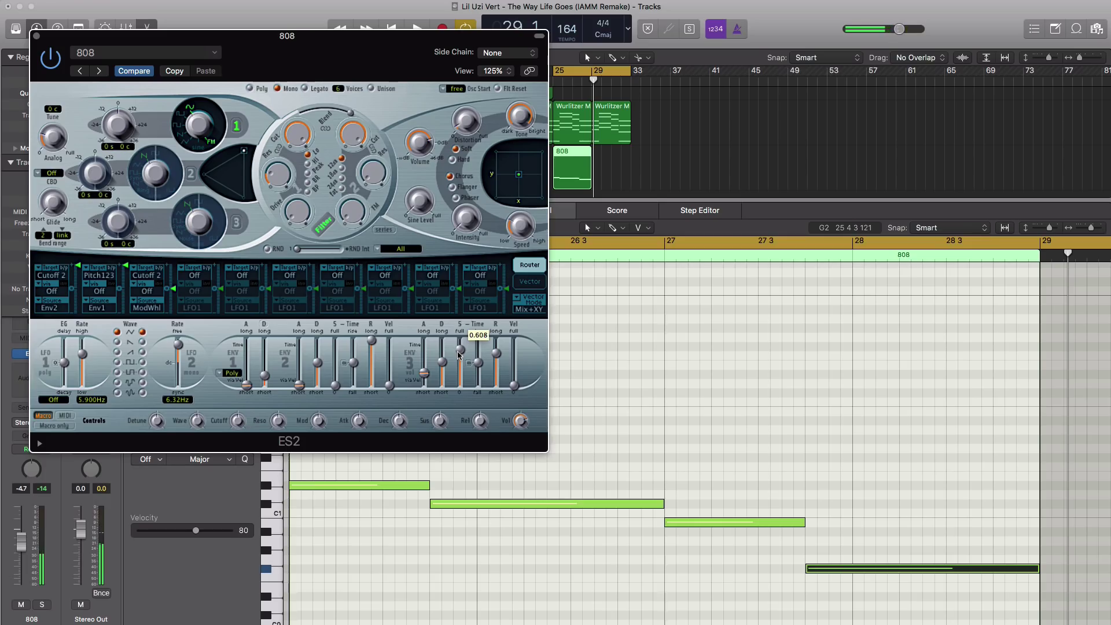
key("space")
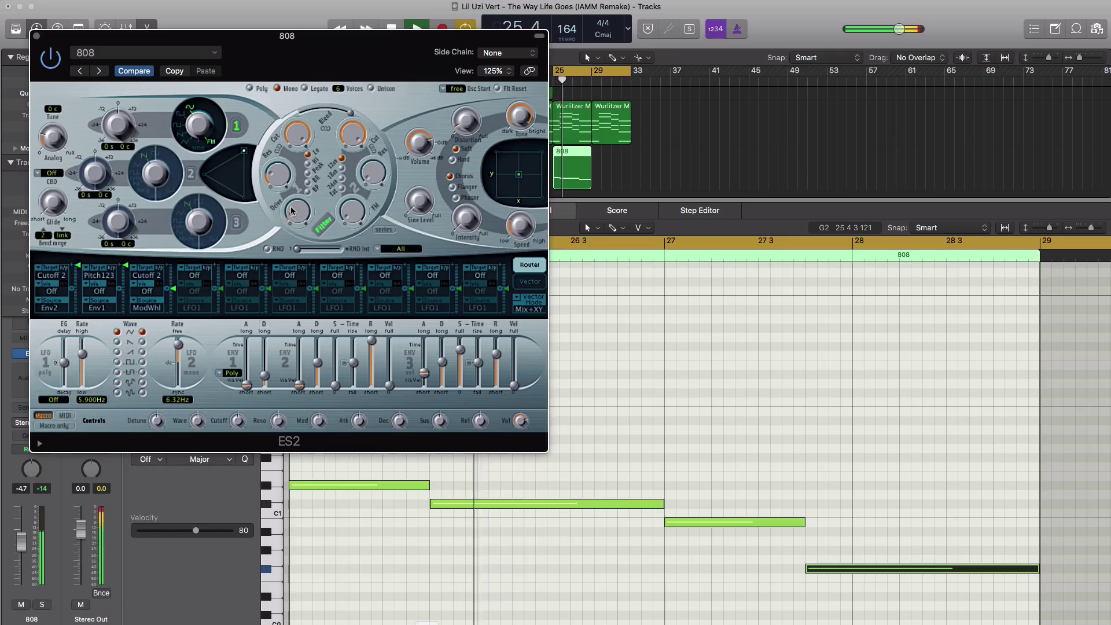
left_click(36, 38)
Lower the 808 track's volume to -5.8 dB, copy its region to bars 29 to 32 and play the full arrangement.
mouse_move(253, 173)
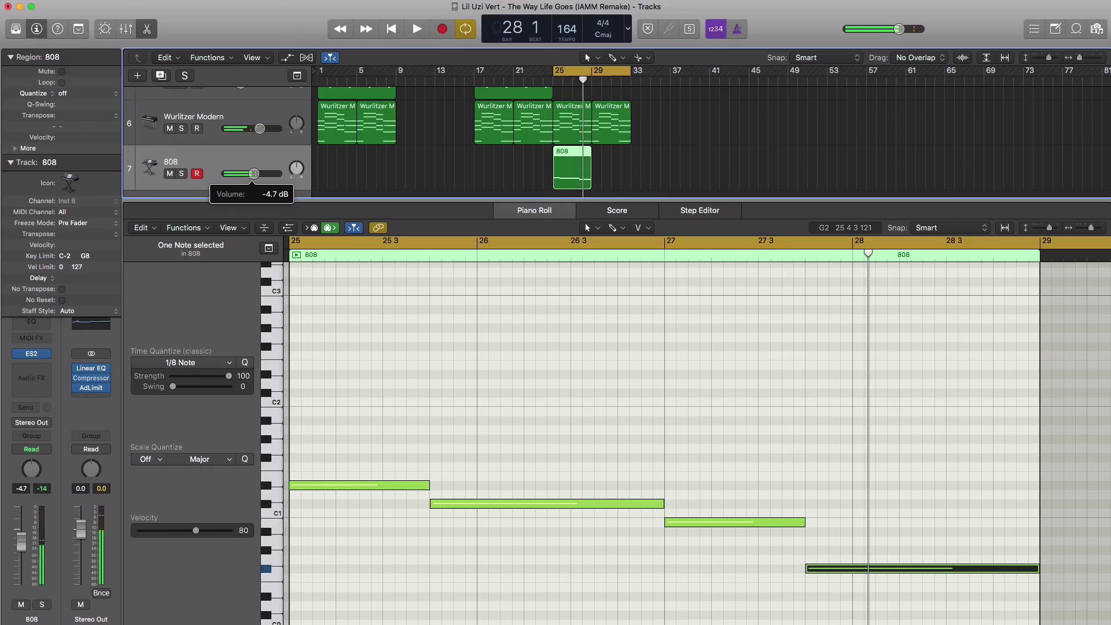
key("space")
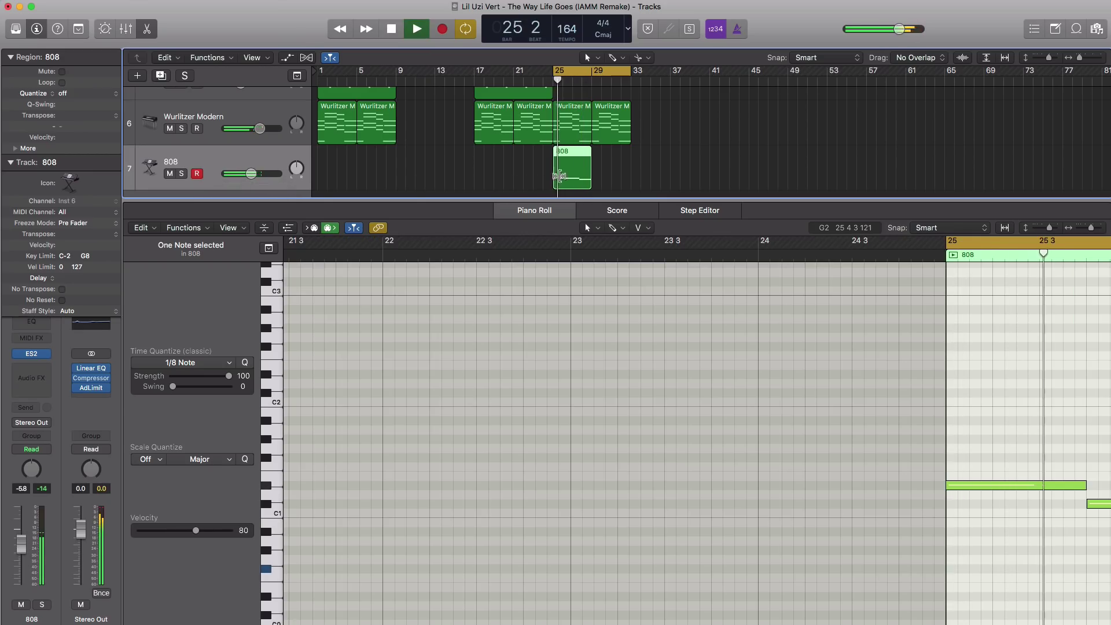
left_click_drag(576, 174, 614, 176)
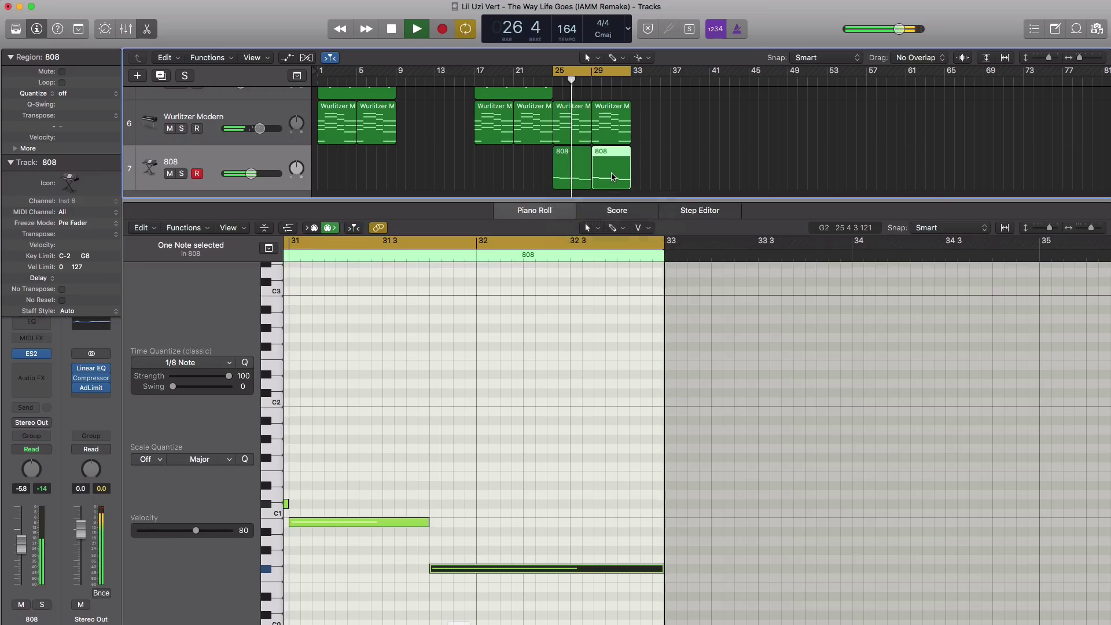
key("x")
key("x")
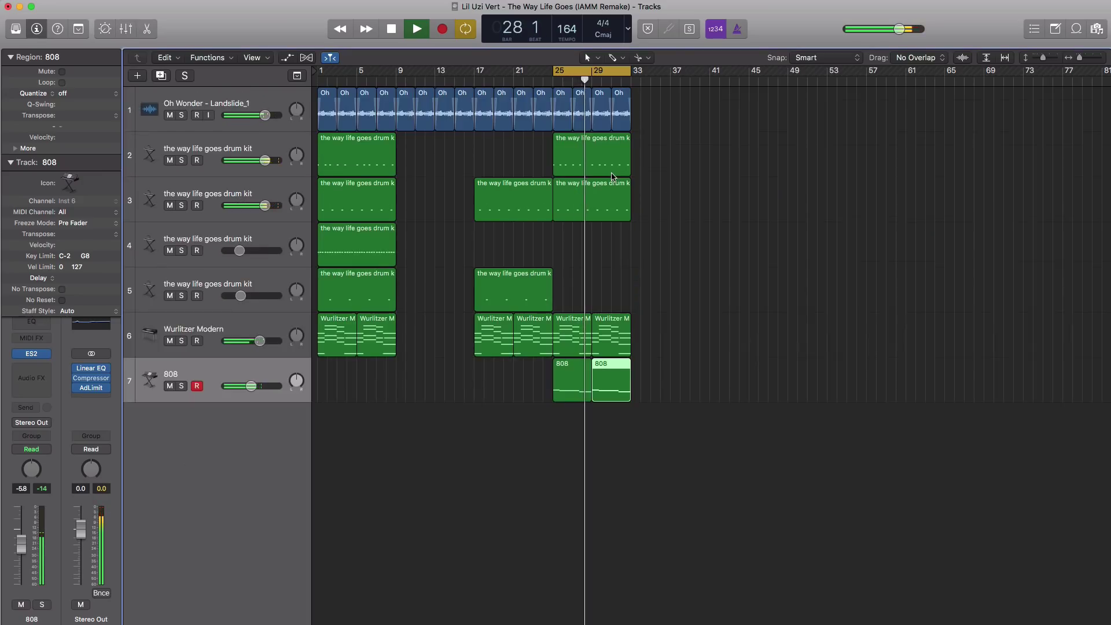
key("space")
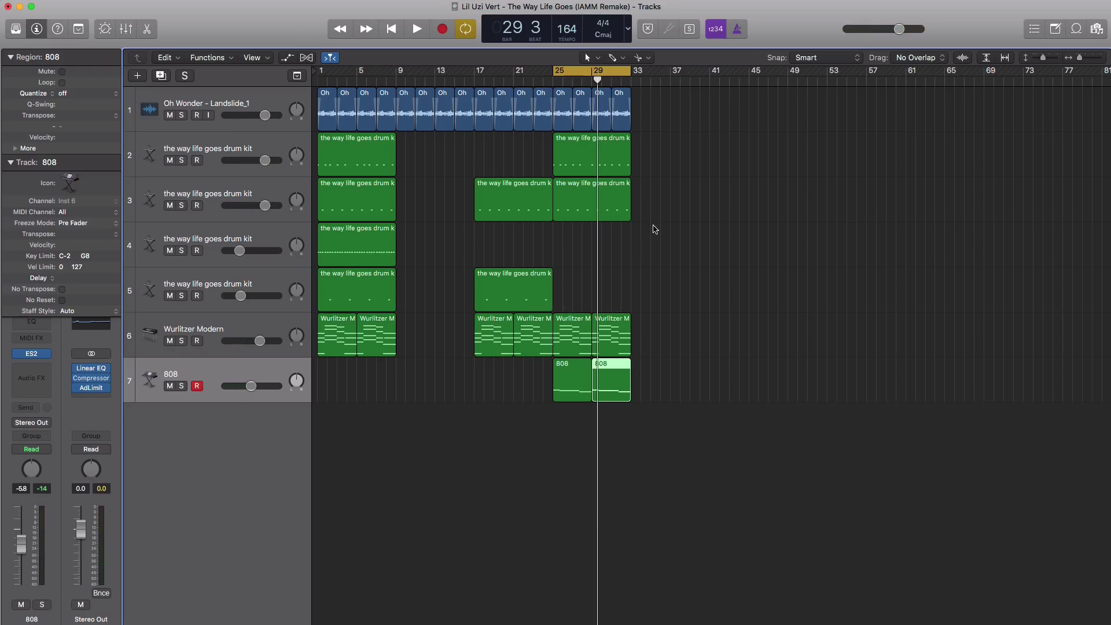
Copy the Landslide and tracks 2 and 3 drum regions from bars 25-32 to bars 33-40, move the cycle range there and play it.
left_click_drag(654, 229, 649, 116)
left_click_drag(606, 73, 684, 80)
key("space")
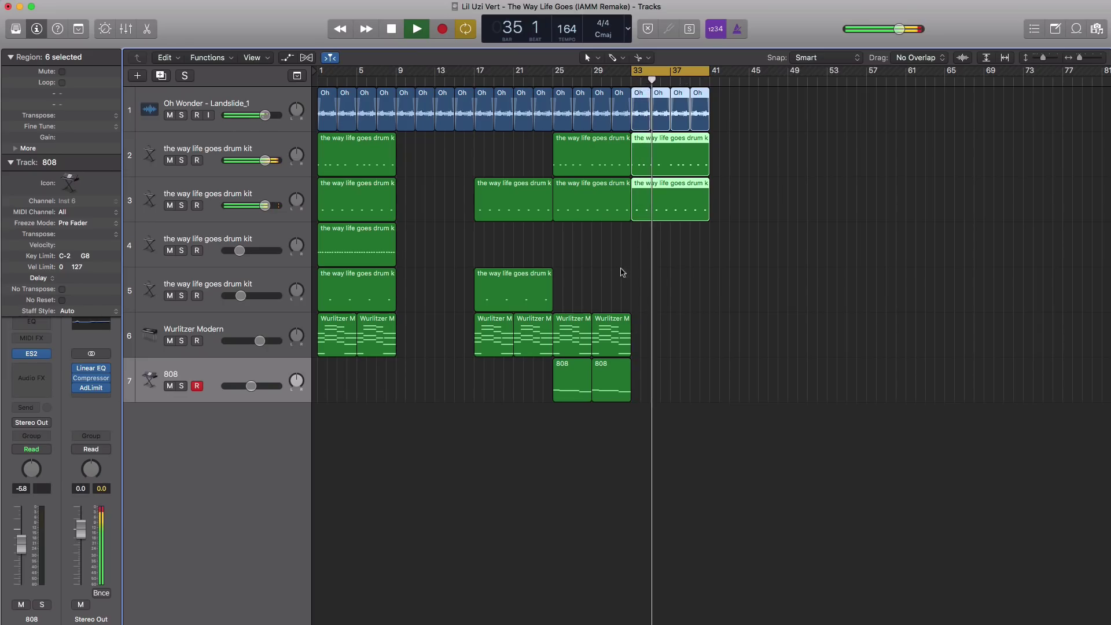
key("space")
Copy track 5's drum kit region from bars 17 to 24 to bars 33 to 40 and play the section.
left_click_drag(508, 293, 665, 307, "alt")
key("space")
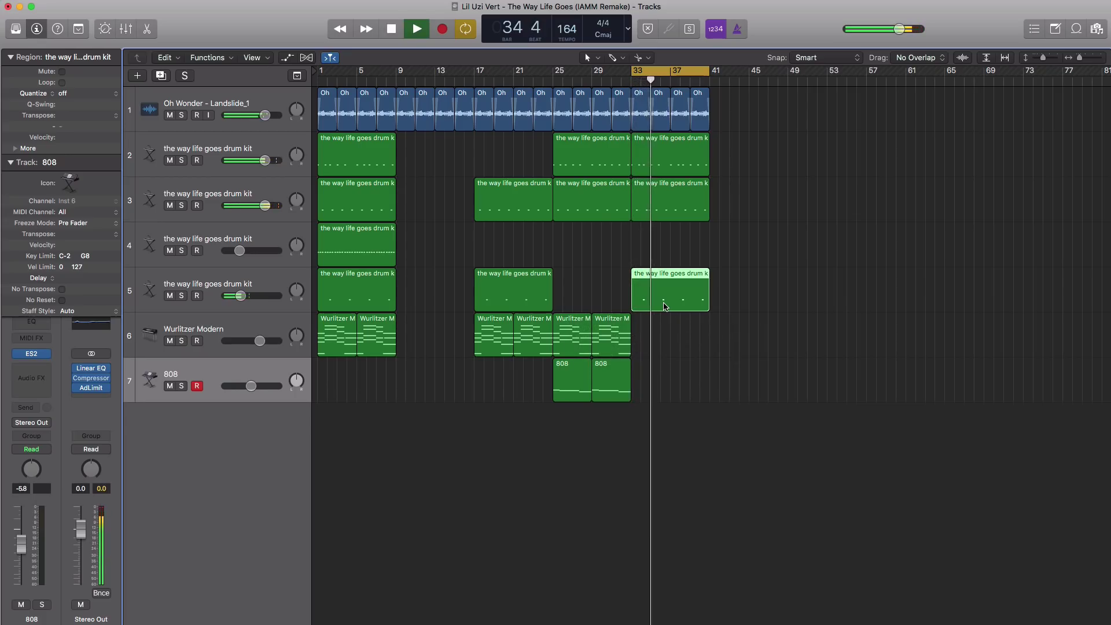
key("space")
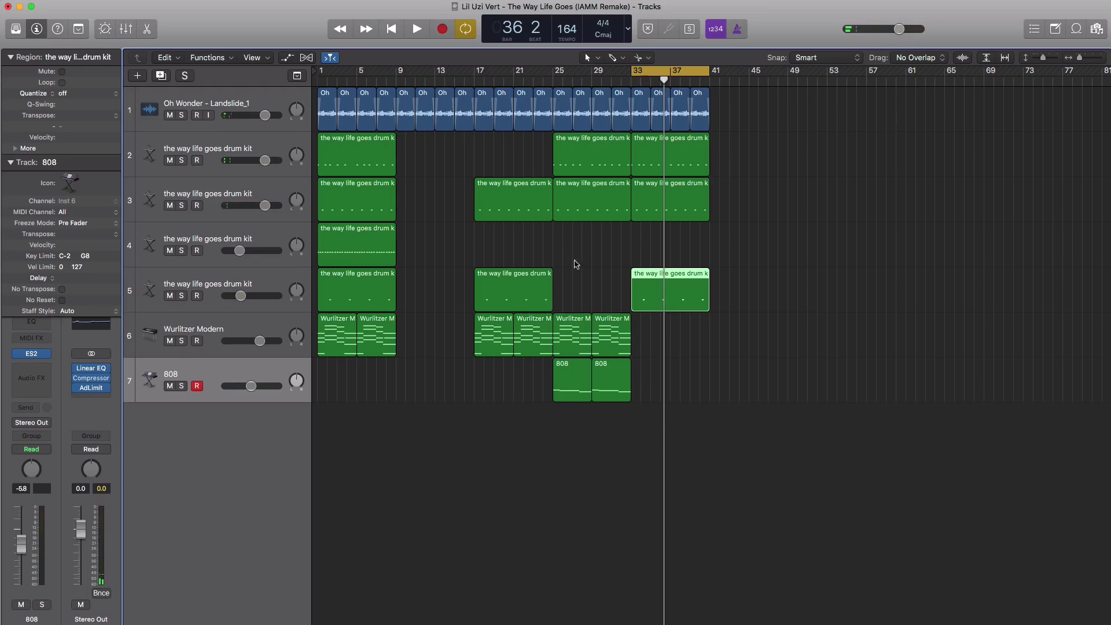
Create a new software instrument track with the Yamaha Grand Piano patch.
left_click(138, 81)
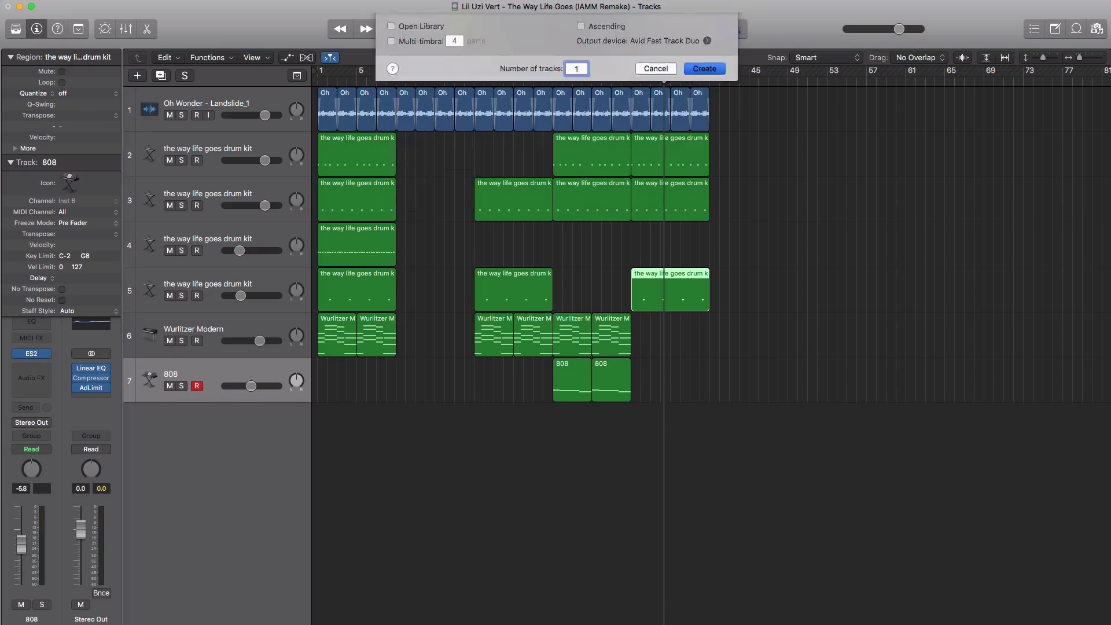
key("Return")
left_click(17, 30)
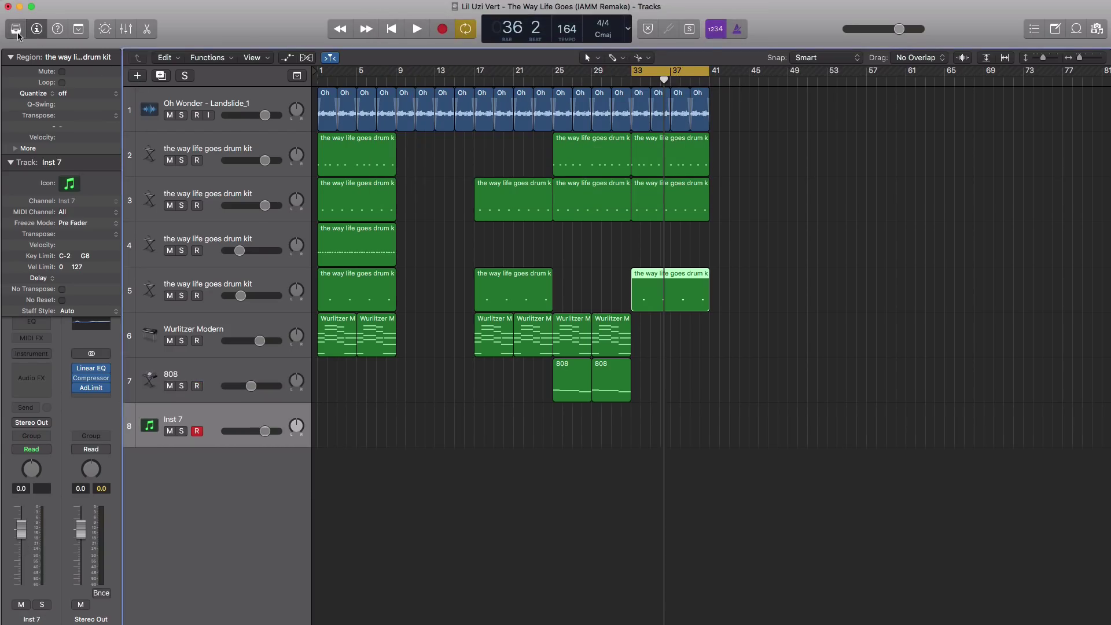
left_click(21, 311)
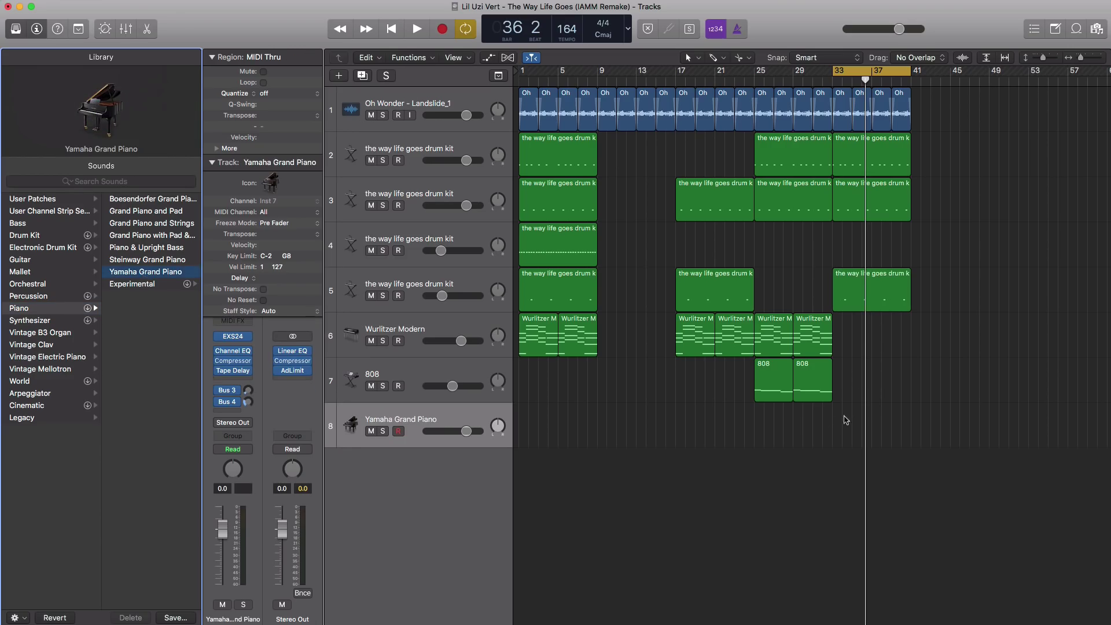
Create a Yamaha Grand Piano region spanning bars 33 to 36, open it in the Piano Roll and hide the Library.
double_click(847, 423)
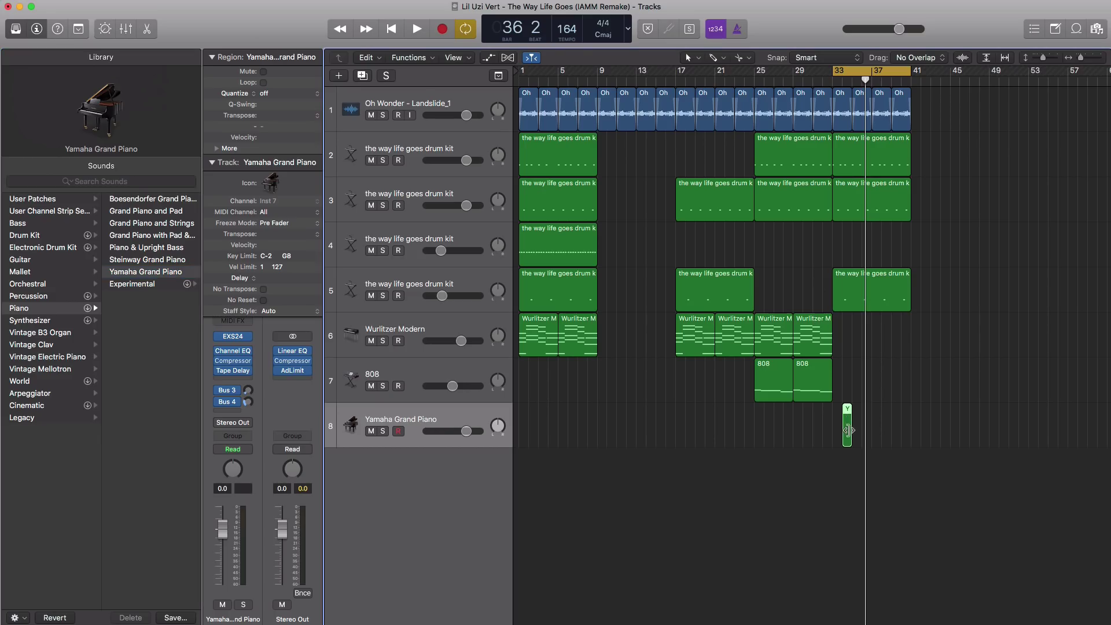
left_click_drag(875, 429, 833, 434)
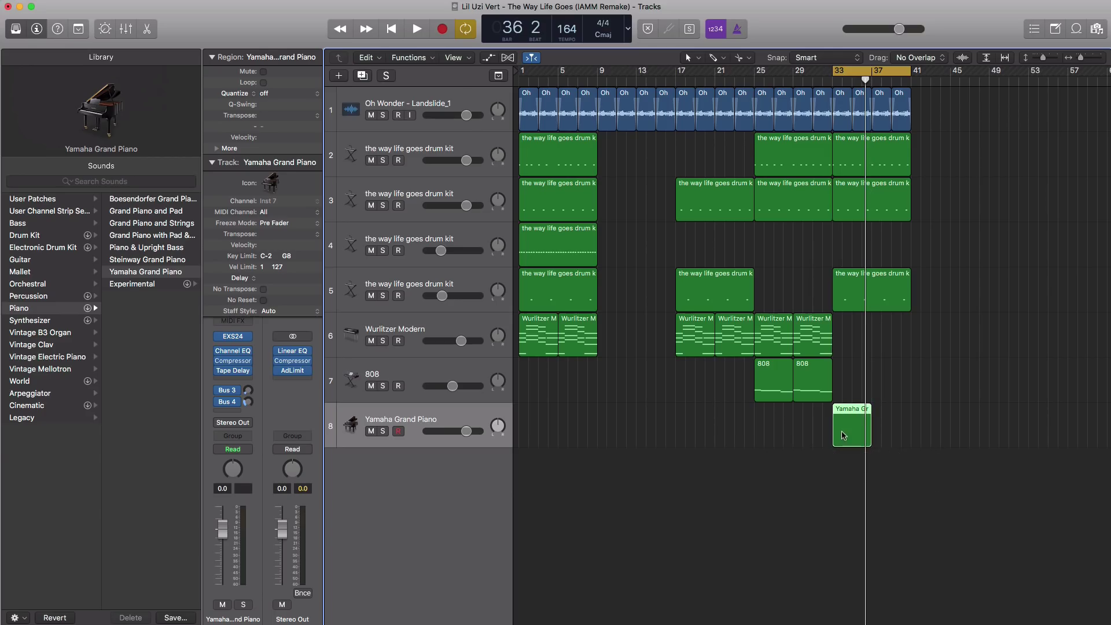
double_click(843, 435)
left_click(16, 29)
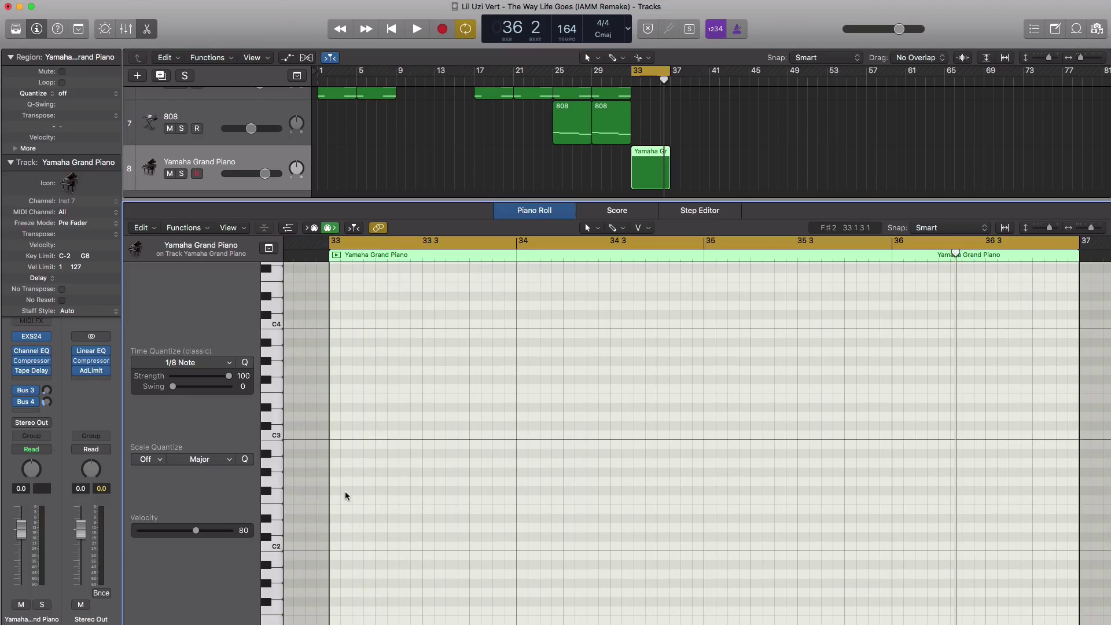
Build a three-beat piano chord of D#2, F#2, A#2 and C#3 at the start of bar 33 and play it.
left_click(334, 520)
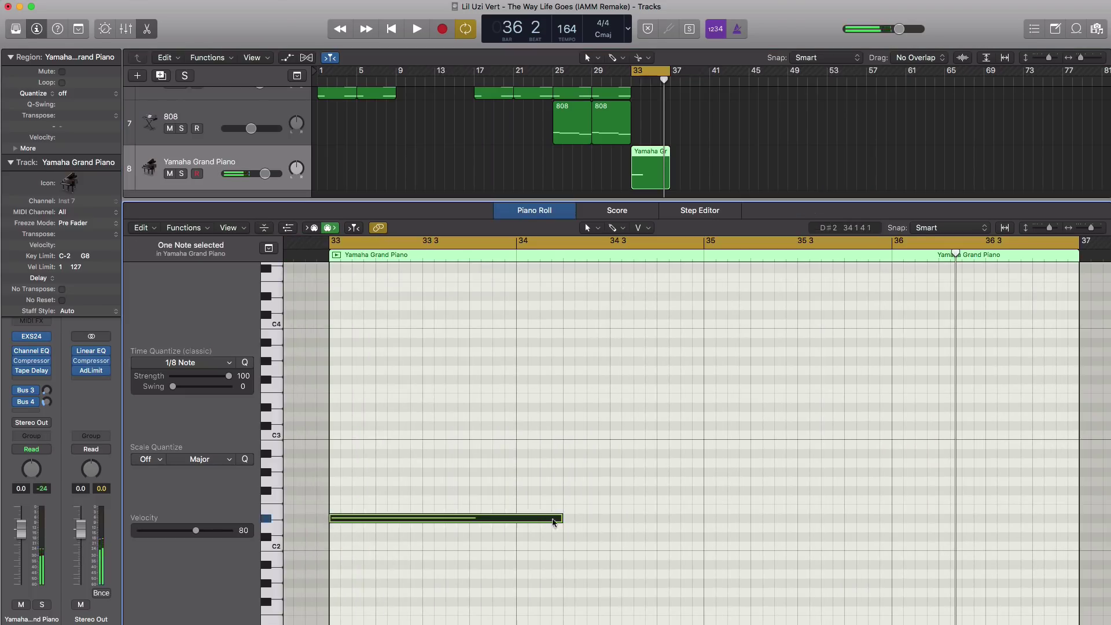
left_click_drag(559, 519, 465, 520)
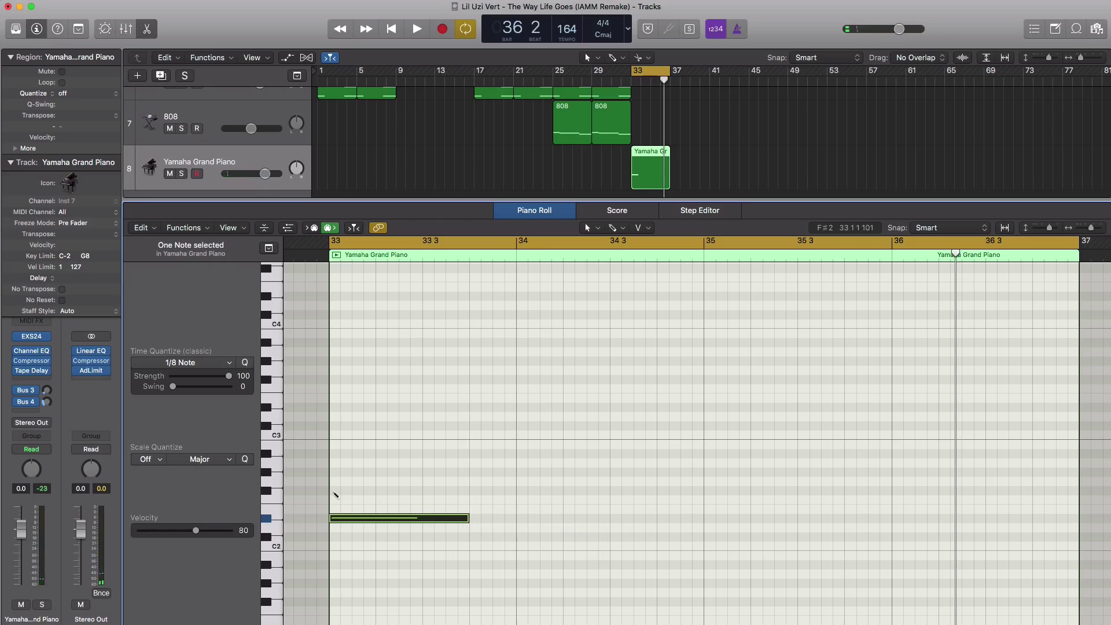
left_click(334, 491)
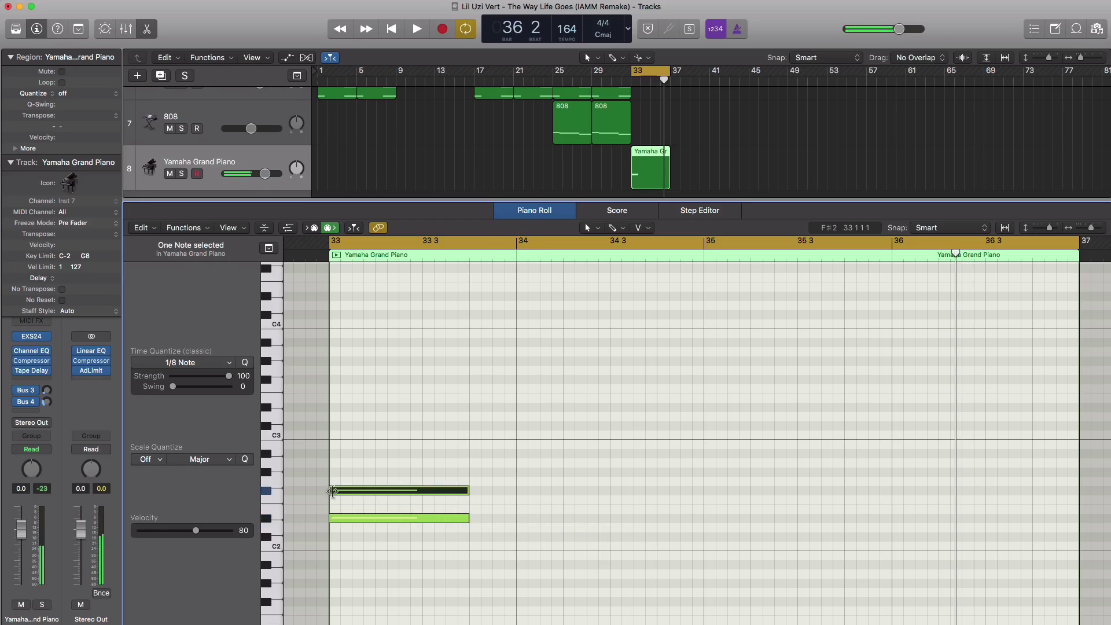
left_click(335, 454)
left_click(331, 455)
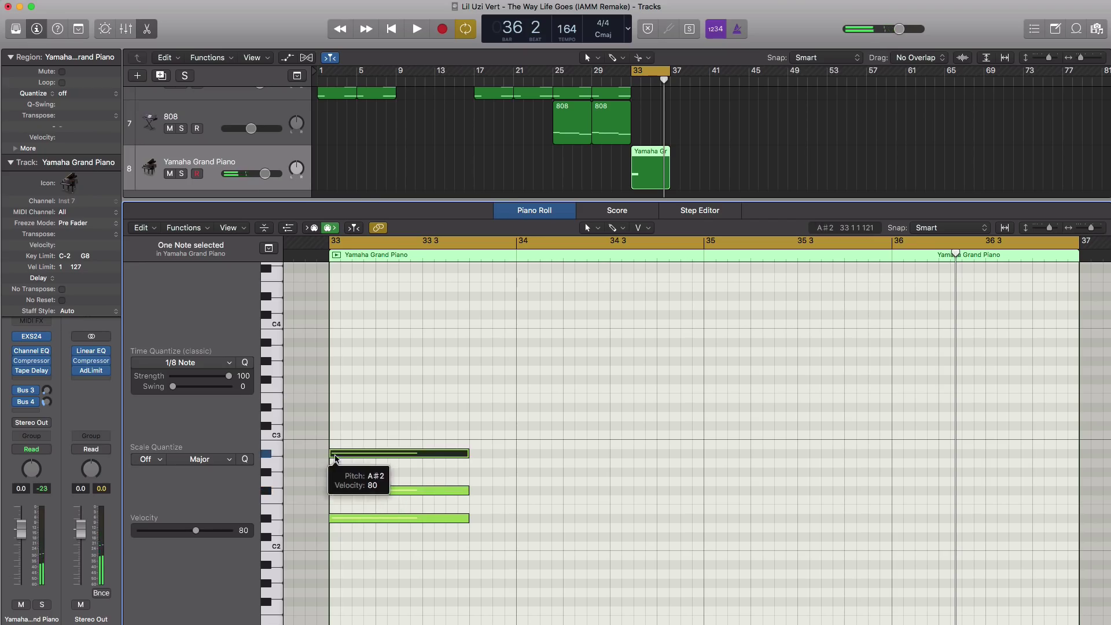
left_click(337, 427)
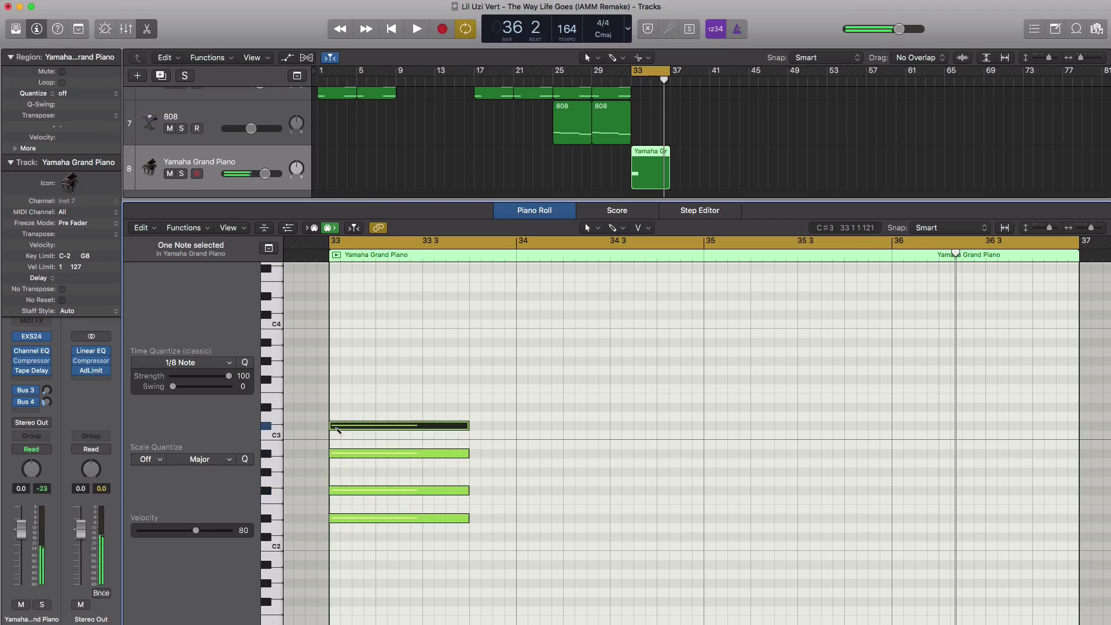
key("space")
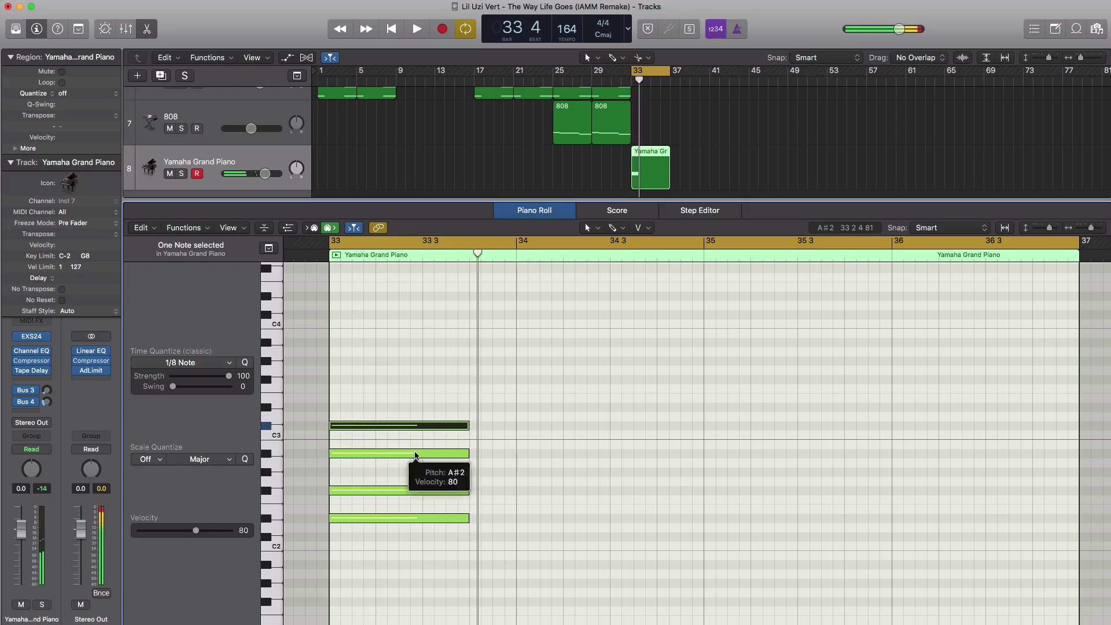
key("space")
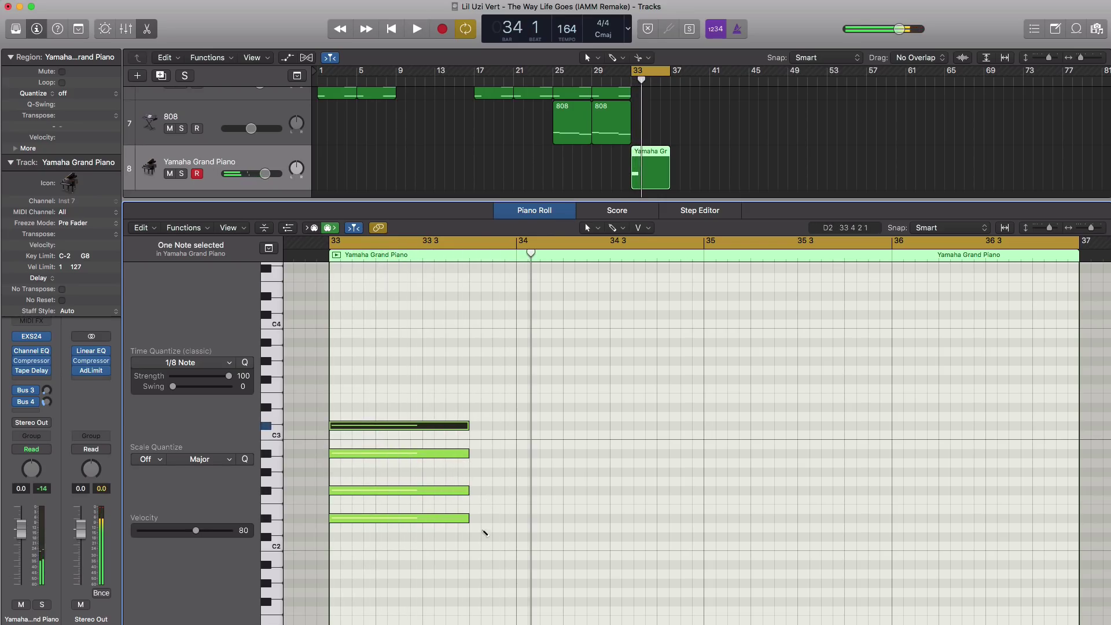
Add a three-beat chord of C#2, F2, G#2, C#3 and F3 on beat 4 of bar 33 and play it.
left_click(472, 536)
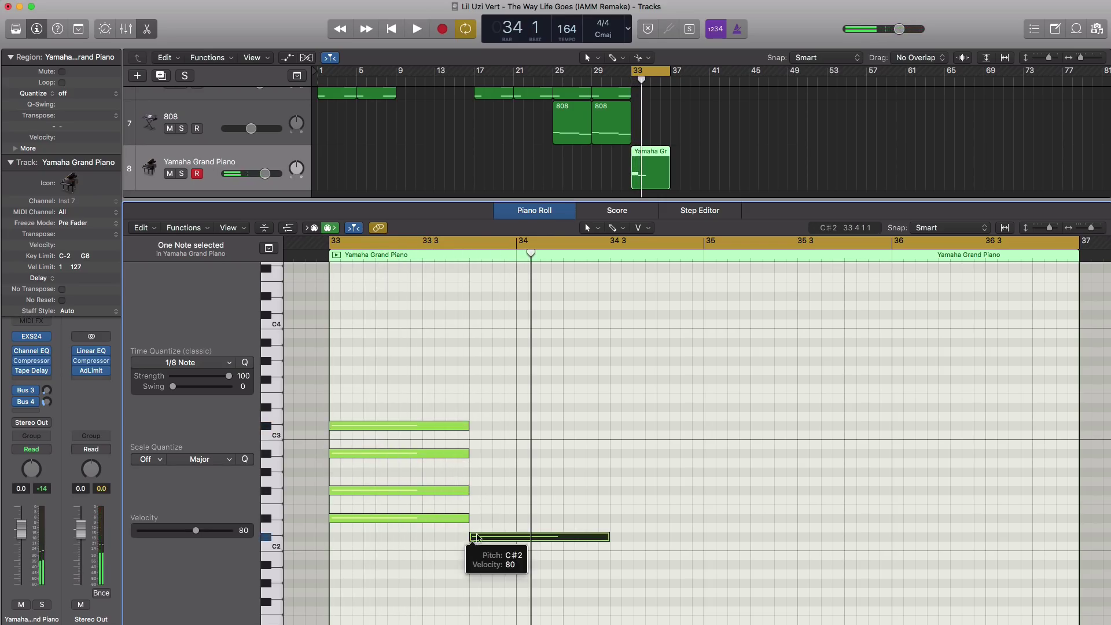
left_click(473, 499)
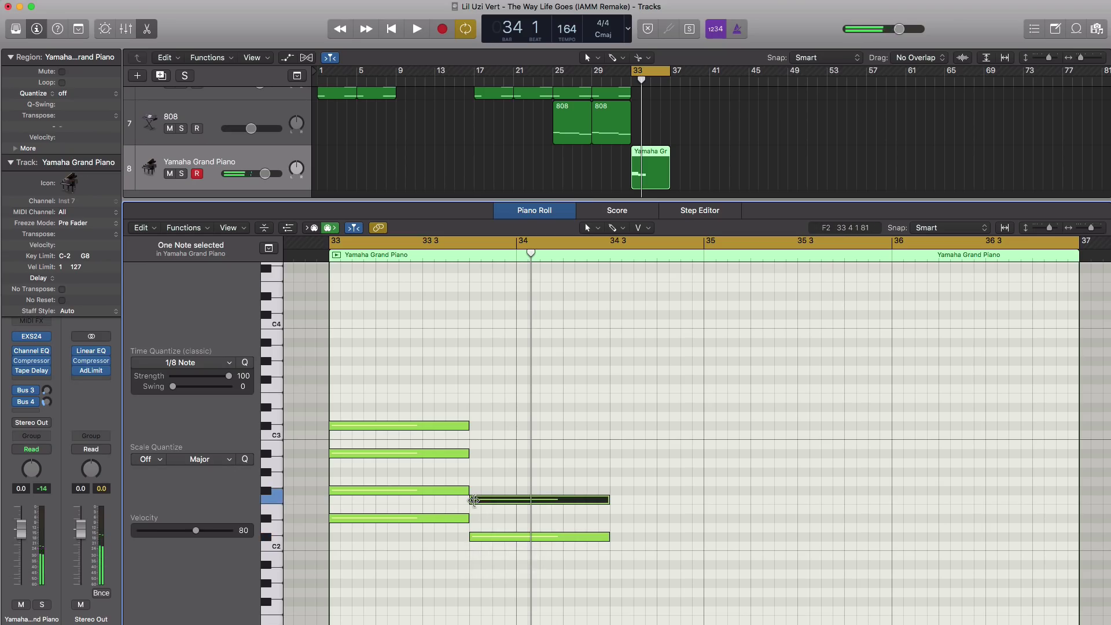
left_click(473, 472)
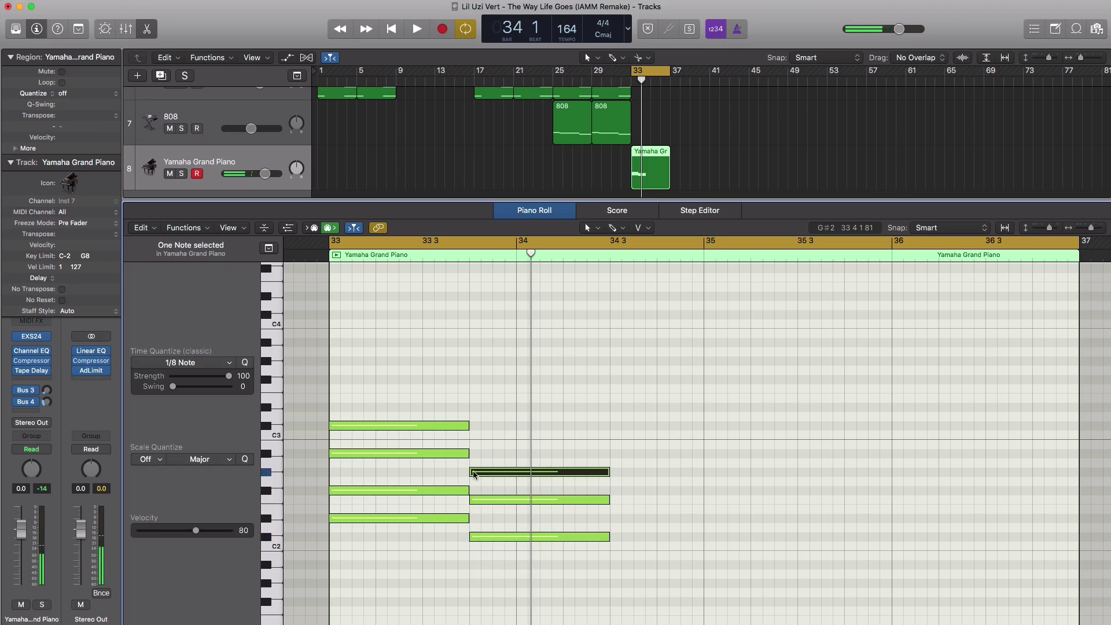
left_click(474, 426)
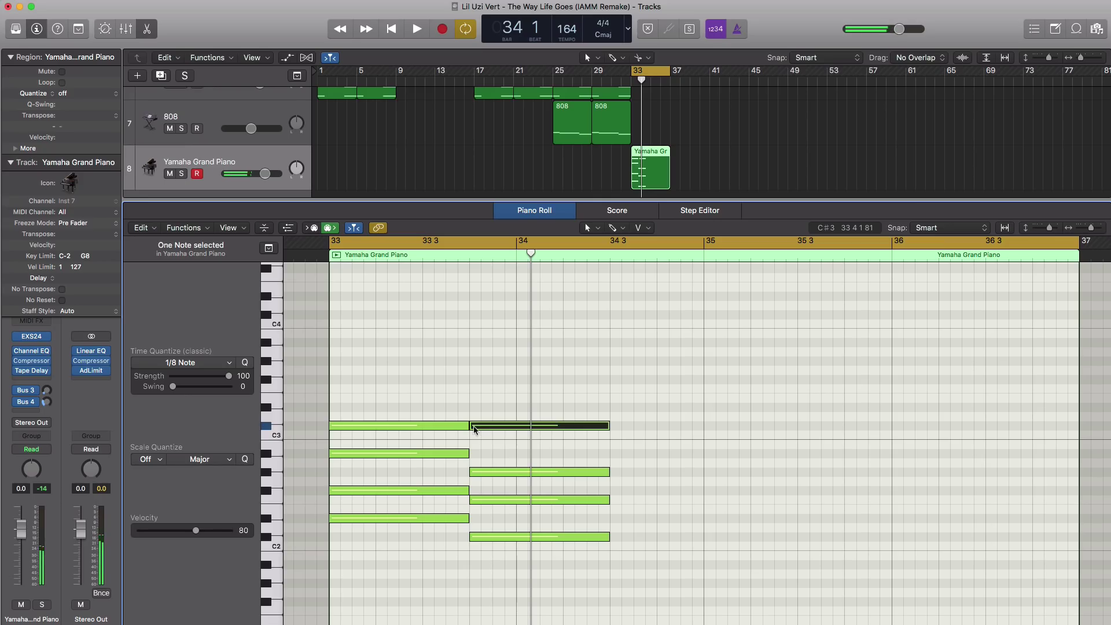
left_click(474, 380)
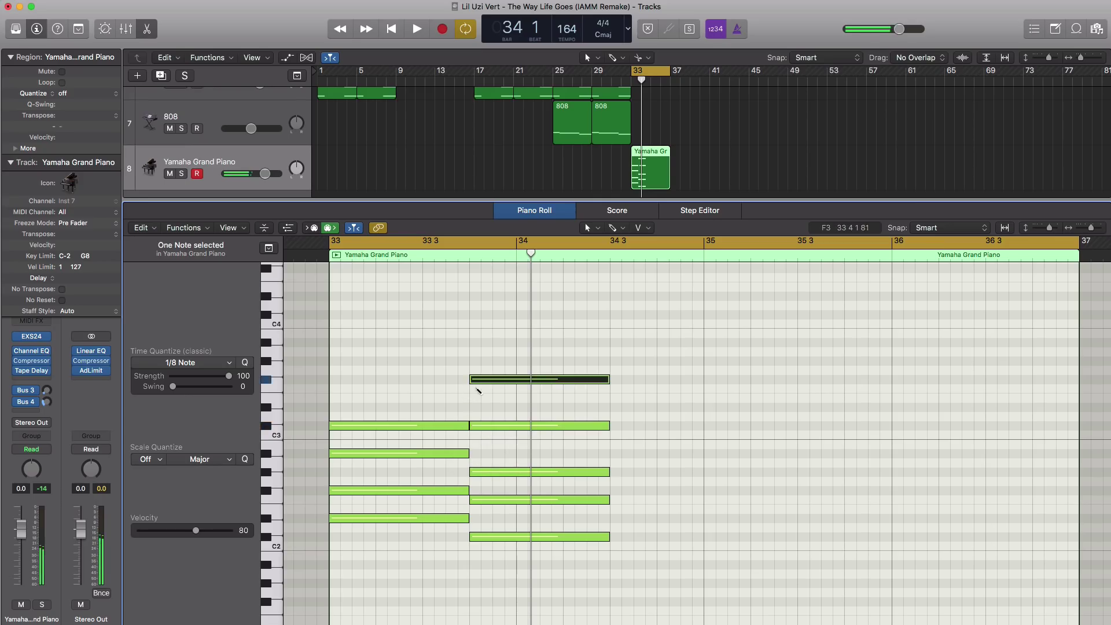
left_click_drag(479, 382, 479, 392)
key("space")
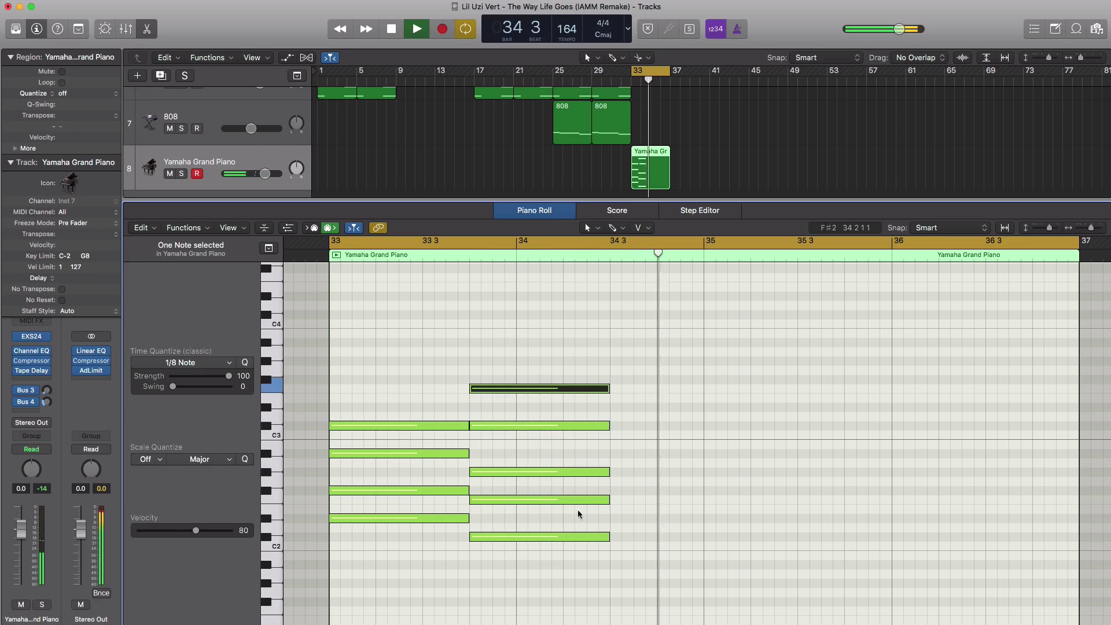
key("space")
Copy the five-note chord to beat 2 of bar 34, trimming the original to two beats, and play the passage.
left_click_drag(603, 565, 699, 395)
key("space")
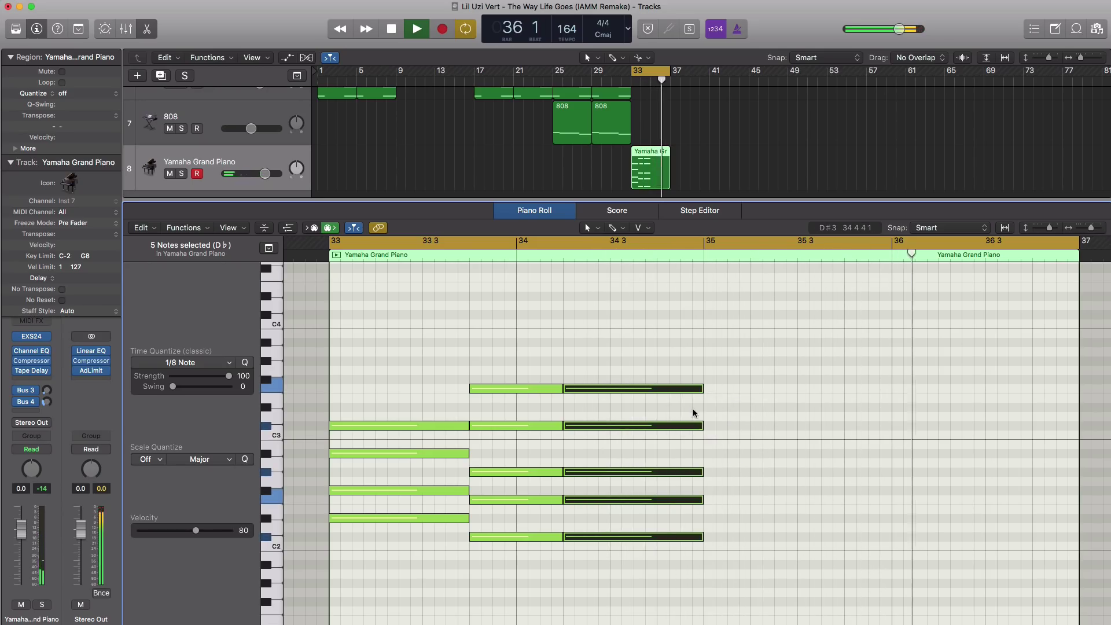
key("space")
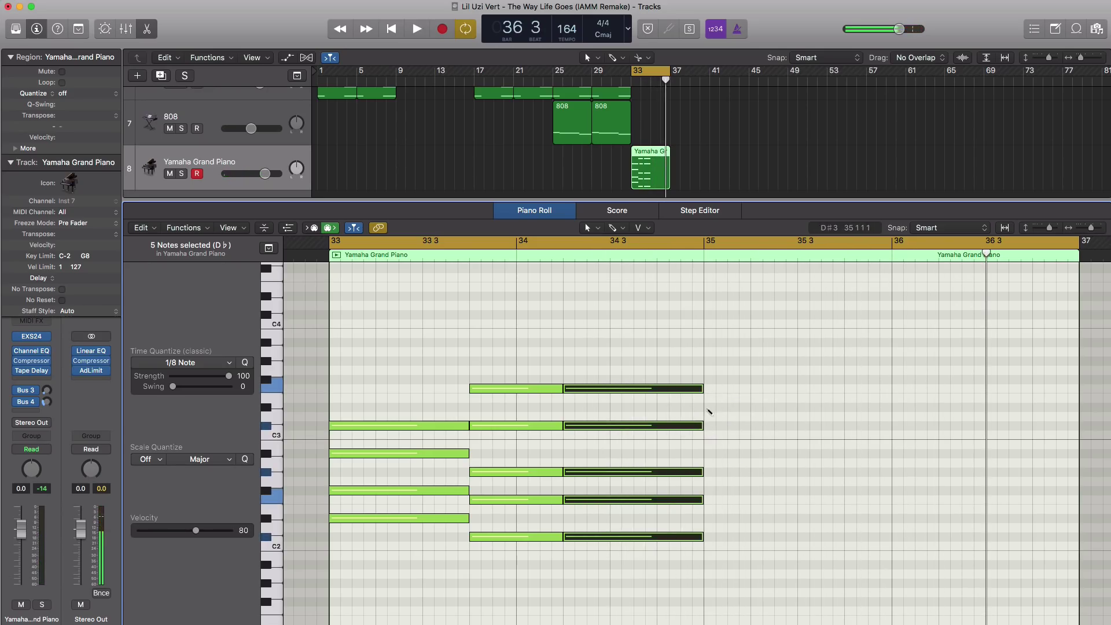
Add a three-beat chord of B1, D#2, F#2, B2 and D#3 at the start of bar 35 and play it.
left_click(707, 410)
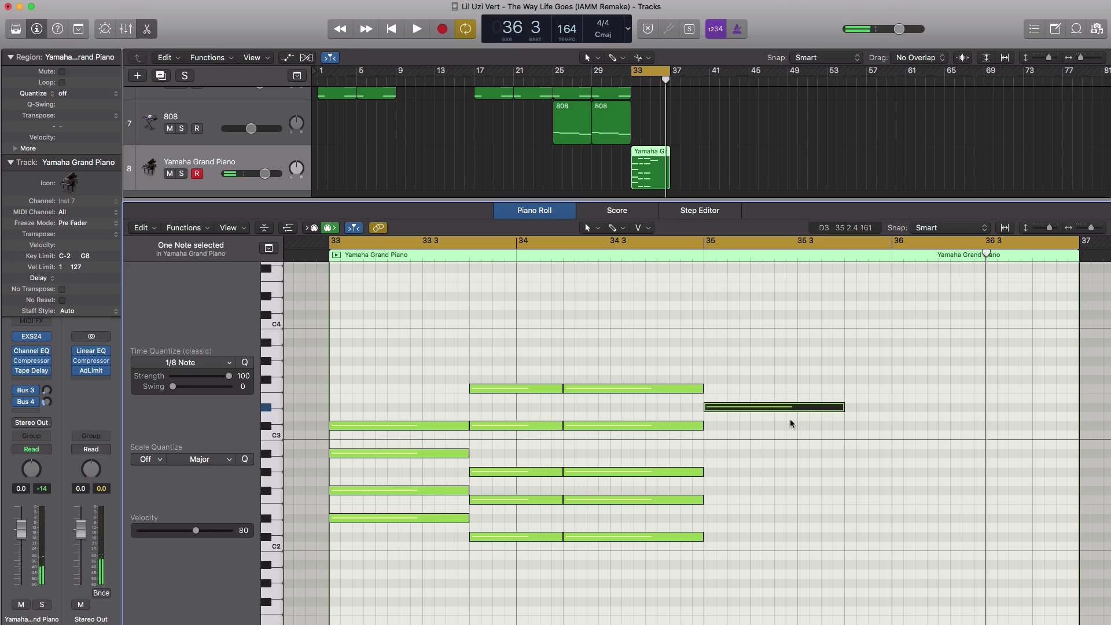
left_click(712, 444)
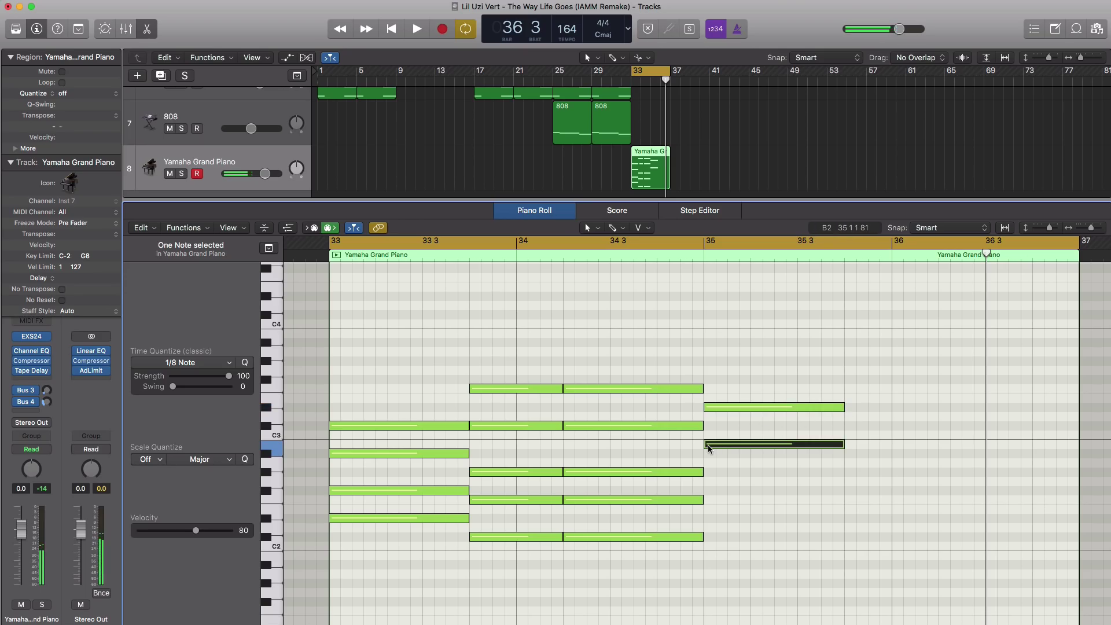
left_click(707, 490)
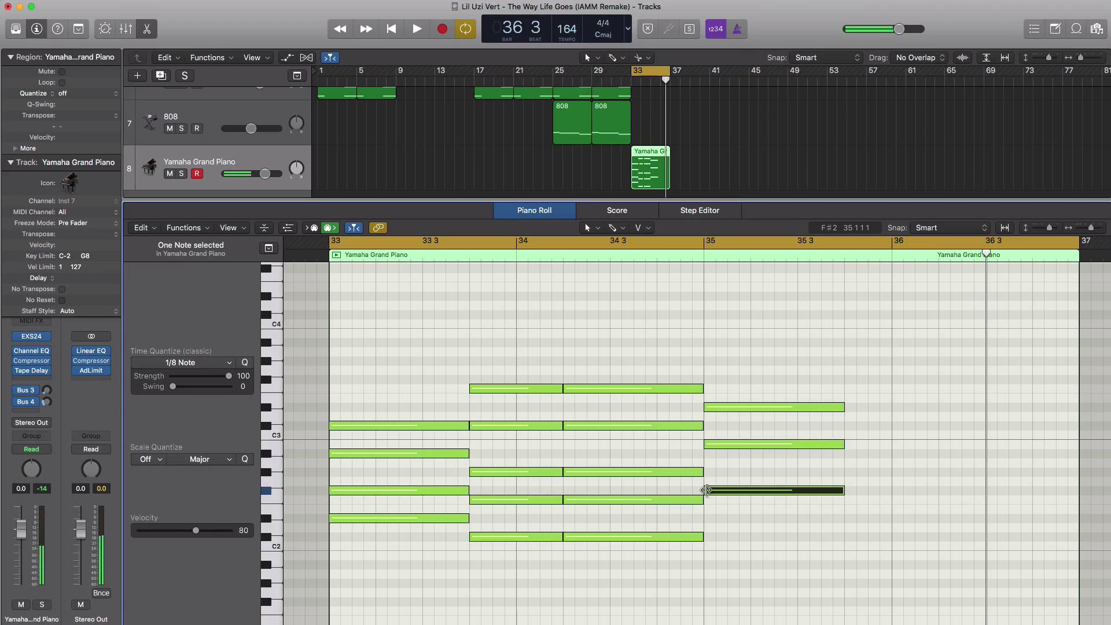
left_click(709, 519)
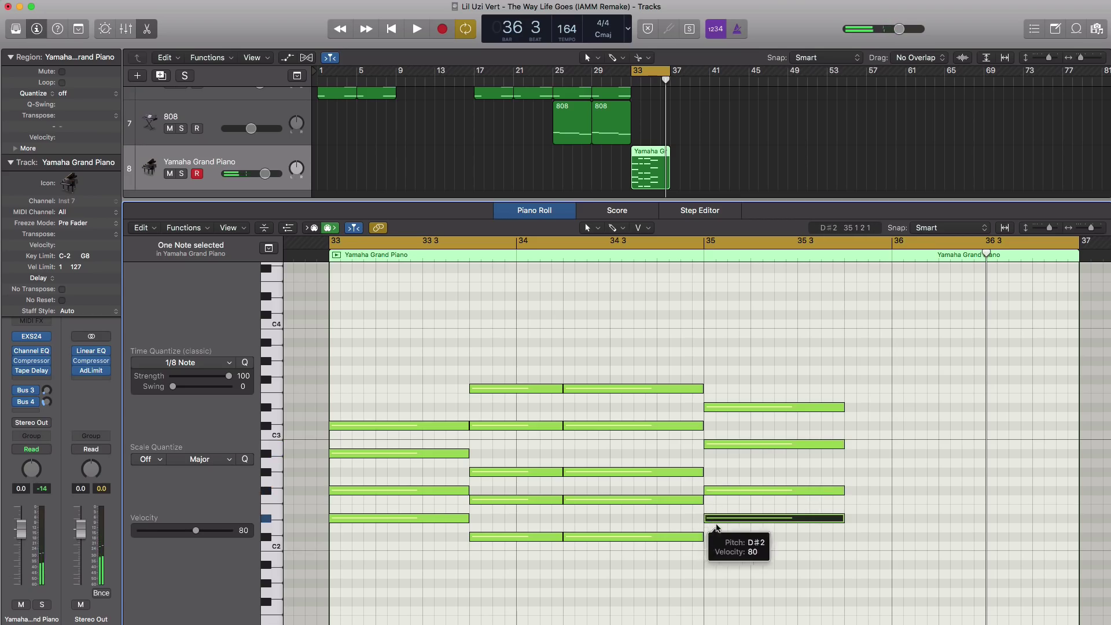
left_click(709, 555)
key("space")
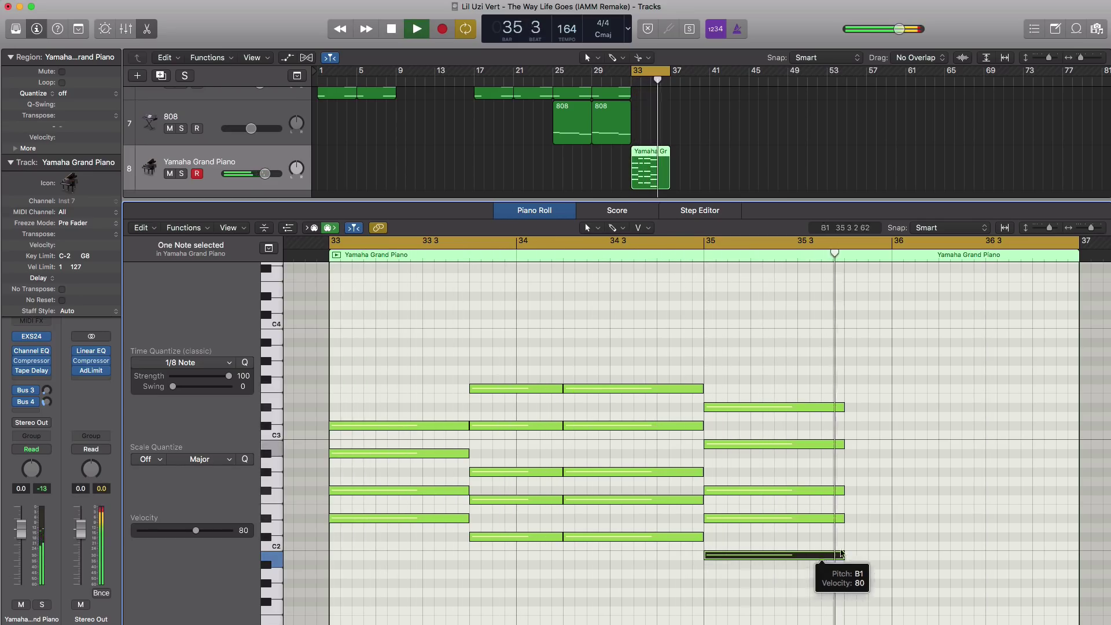
key("space")
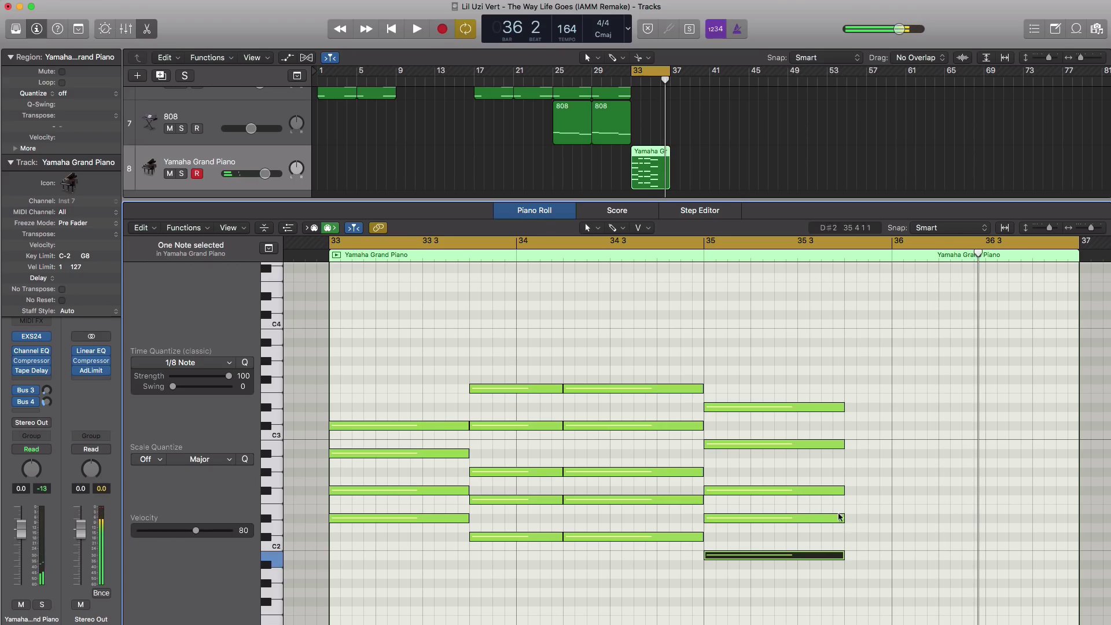
Add a three-beat chord of F#1, C#2, F#2 and A#2 on beat 4 of bar 35 and play it.
left_click(847, 454)
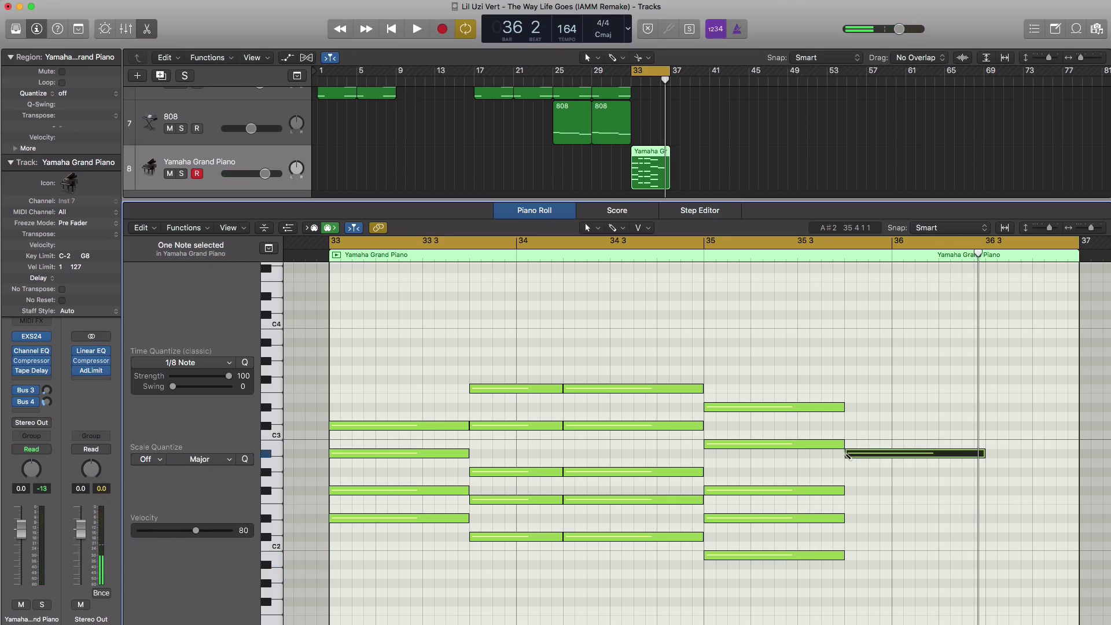
left_click(852, 491)
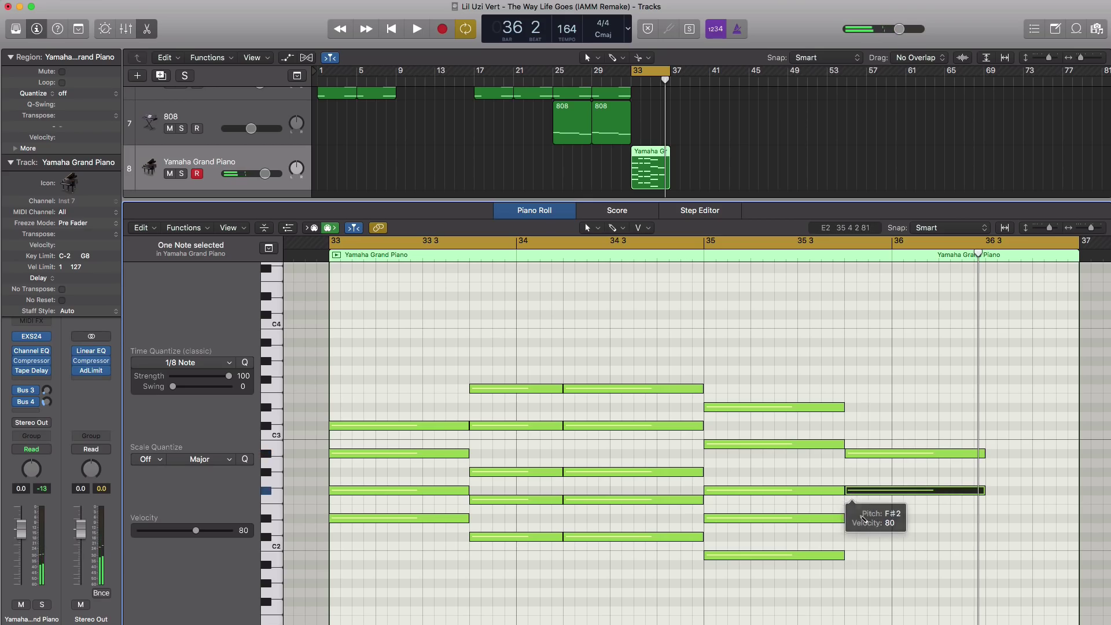
left_click(849, 536)
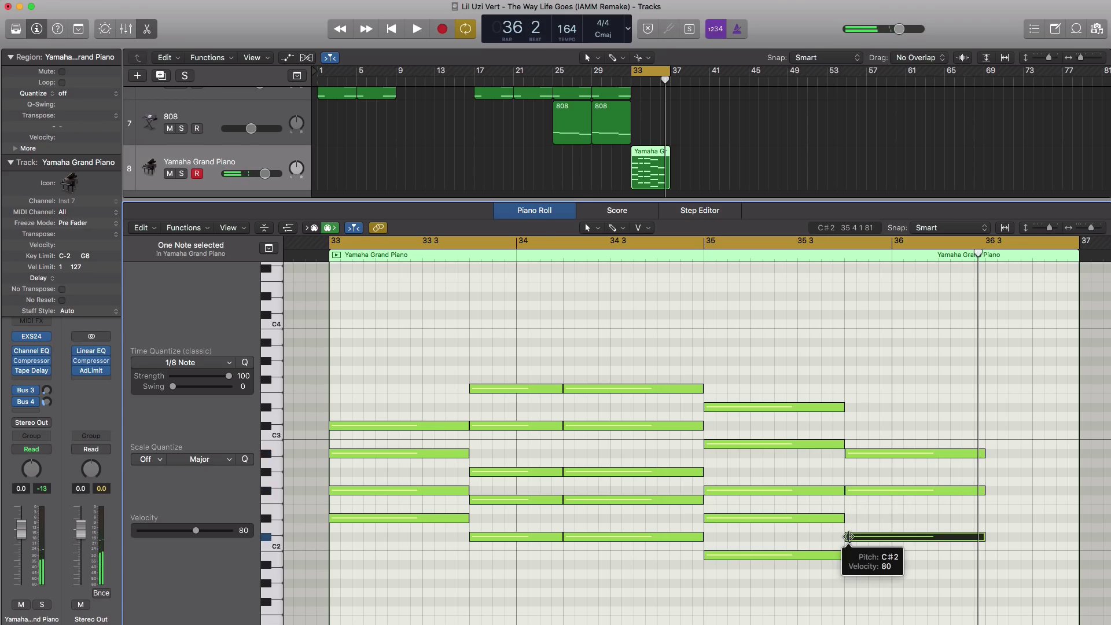
key("space")
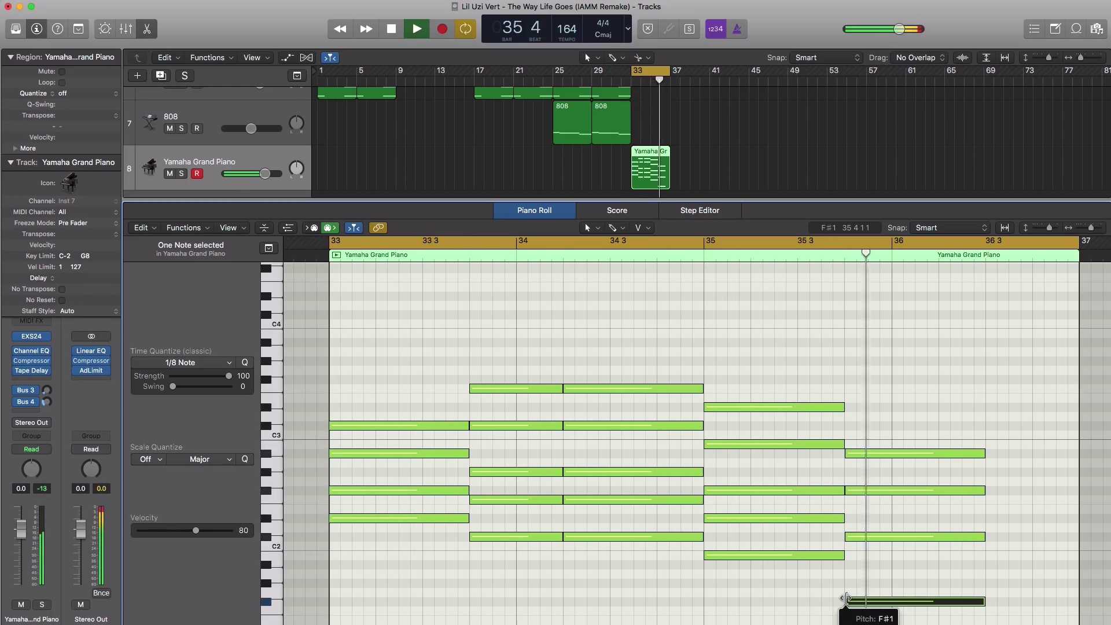
key("space")
Copy the last four-note chord to beat 3 of bar 36, shorten the copy to end at bar 37, and play the progression.
scroll(954, 561, "down", 2)
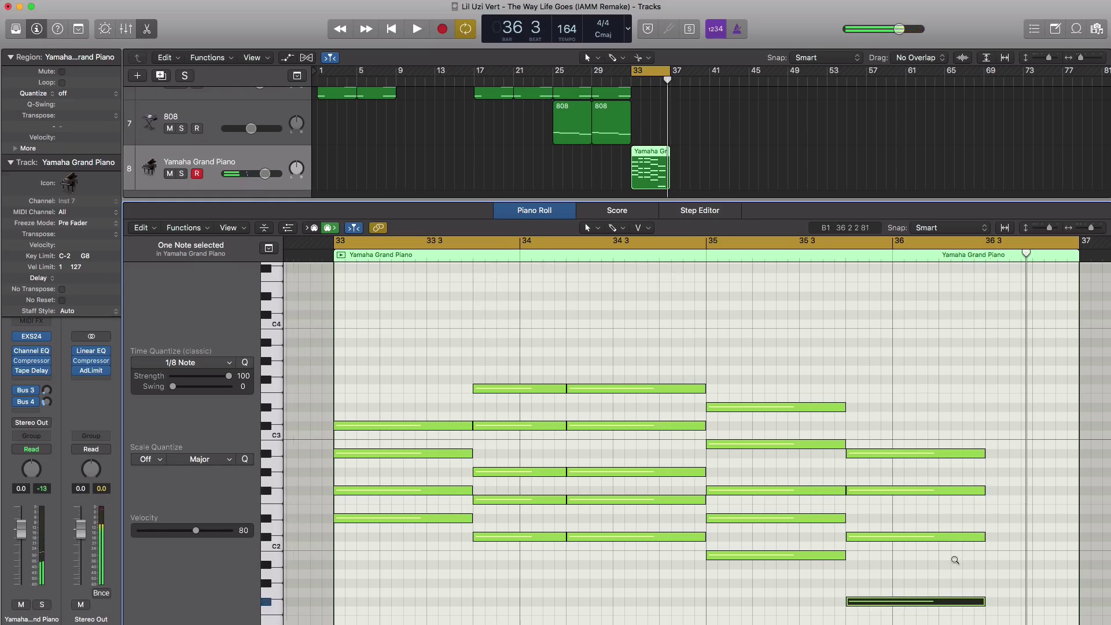
scroll(950, 565, "right", 4)
left_click_drag(877, 607, 899, 459)
left_click_drag(999, 454, 958, 459)
key("space")
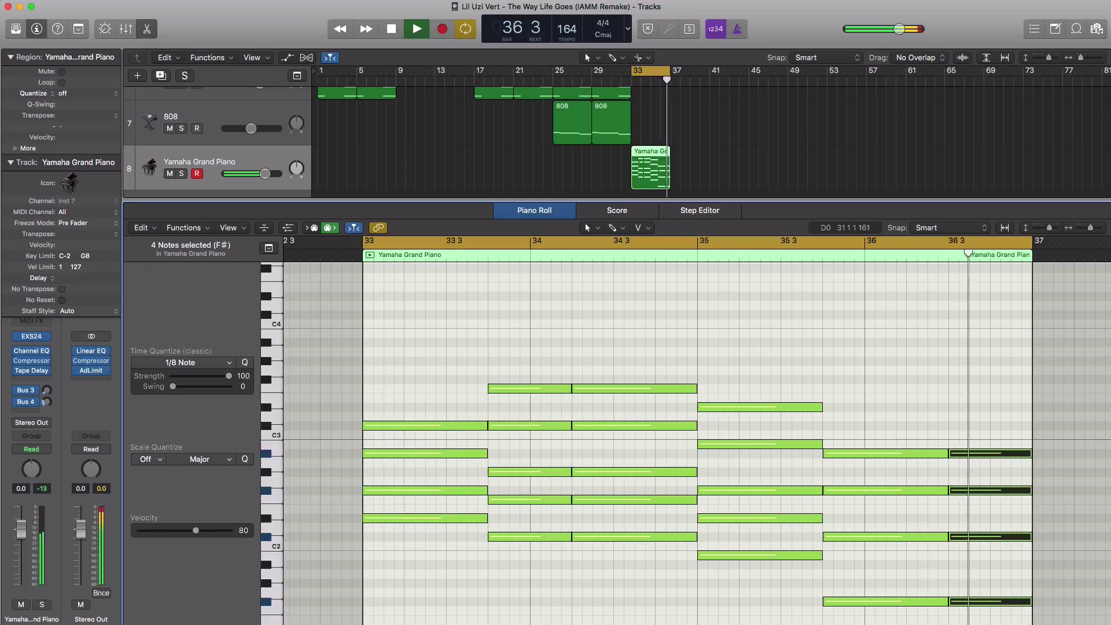
key("space")
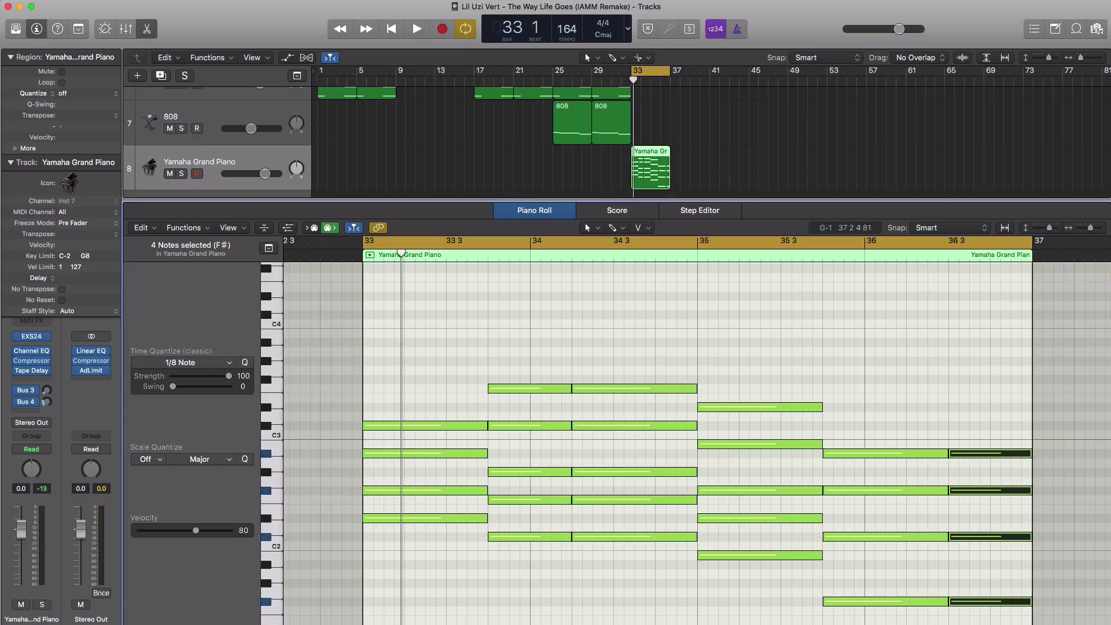
Close the Piano Roll and copy the Yamaha Grand Piano region to bars 37 to 40.
key("x")
key("x")
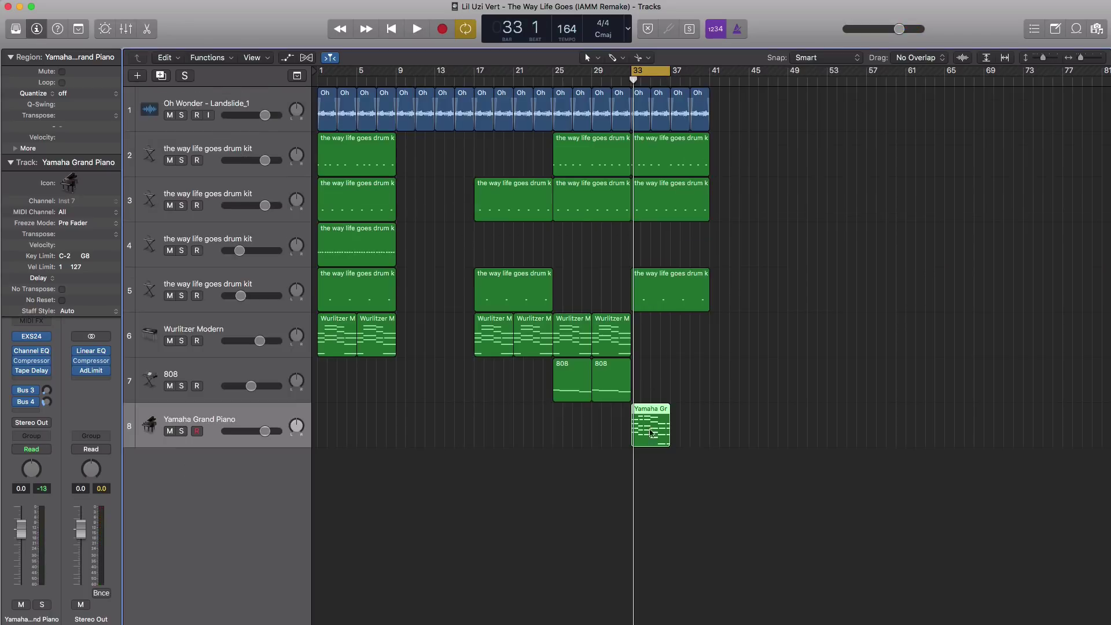
left_click_drag(655, 411, 690, 414)
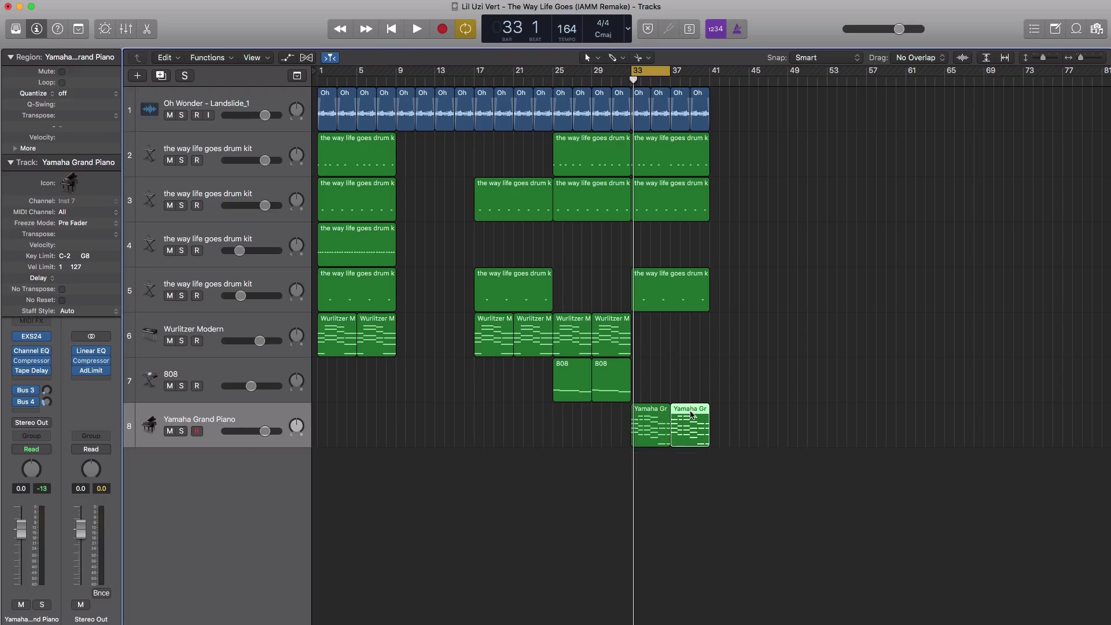
Play the piano section with cycling turned off and lower the Yamaha Grand Piano track volume to -1.6 dB.
key("space")
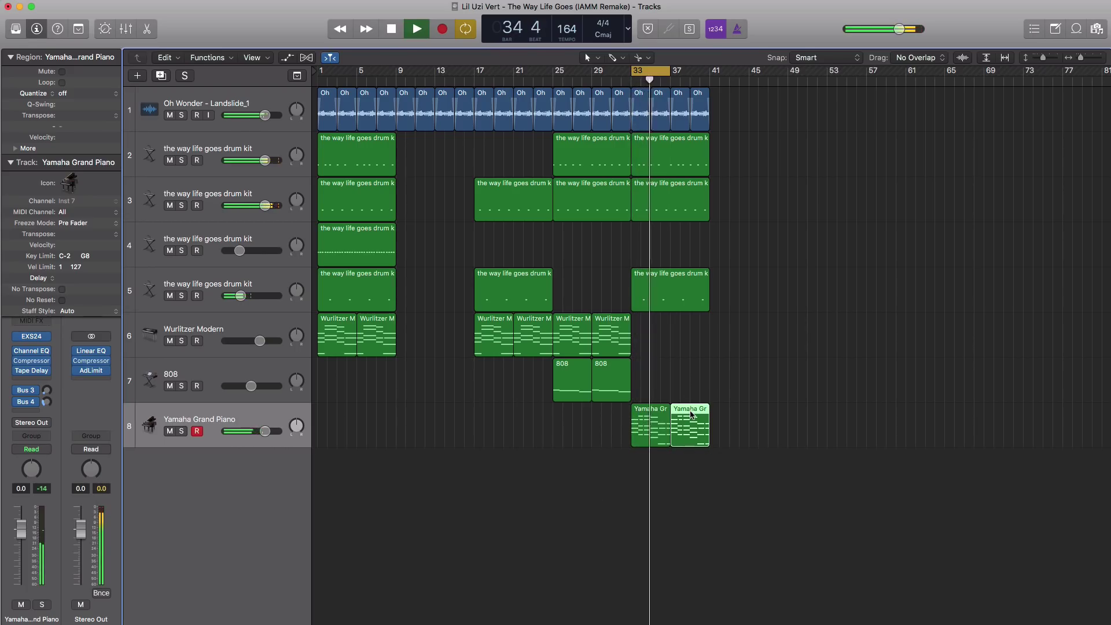
left_click(660, 74)
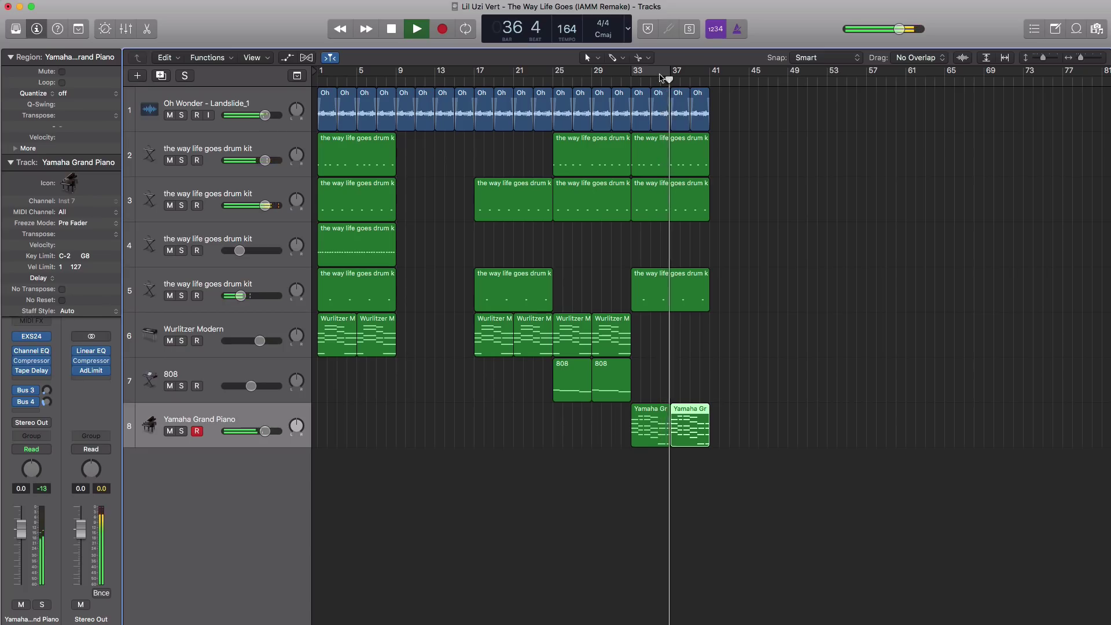
left_click_drag(277, 431, 272, 431)
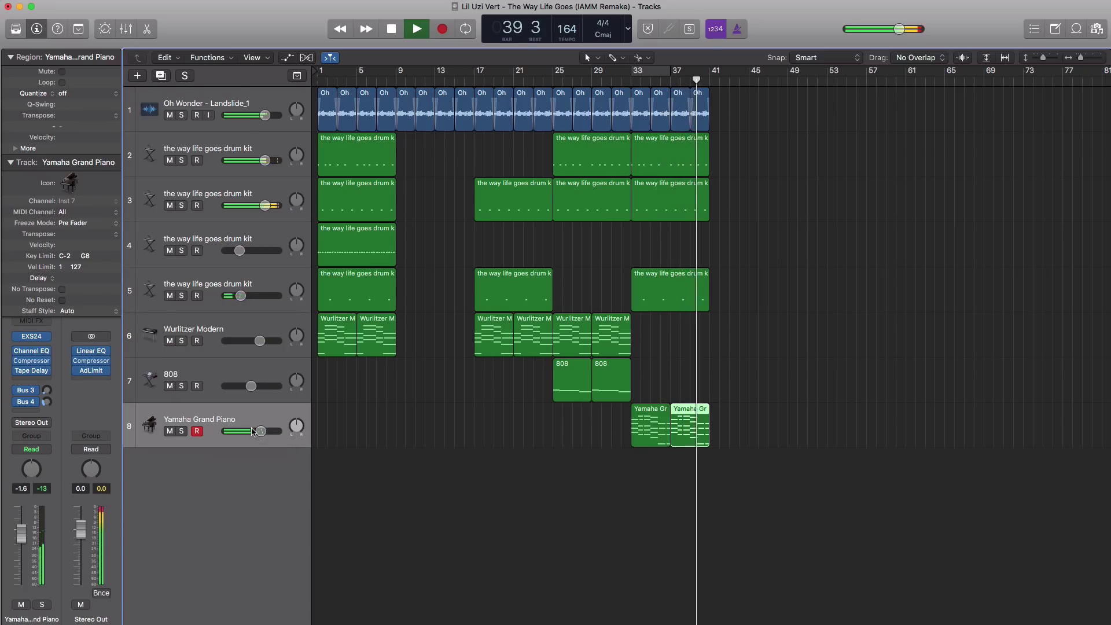
key("space")
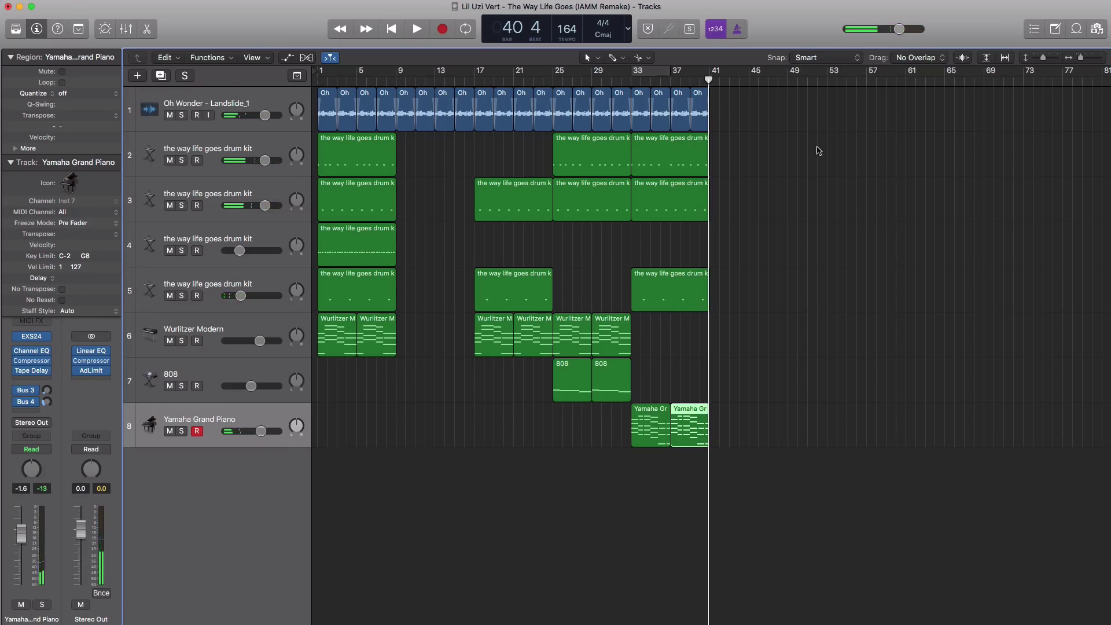
Copy four Landslide audio regions on track 1 to bars 41 to 48.
left_click_drag(741, 111, 719, 120)
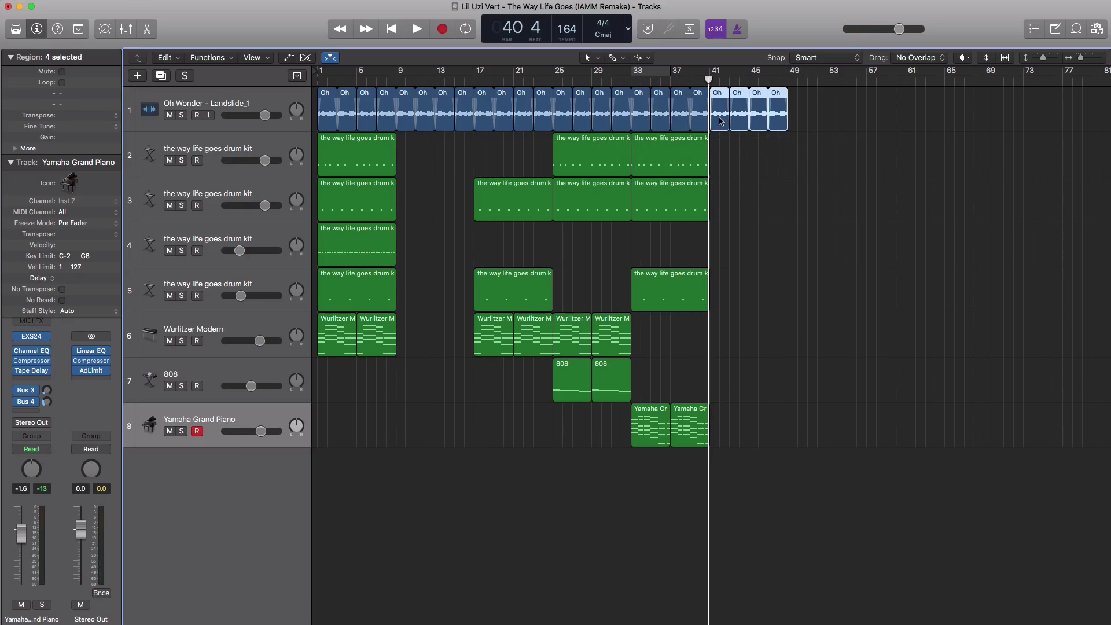
Copy the opening drum regions on tracks 2 to 5 to bars 41 to 48 and delete the copy on track 5.
left_click_drag(411, 299, 735, 176)
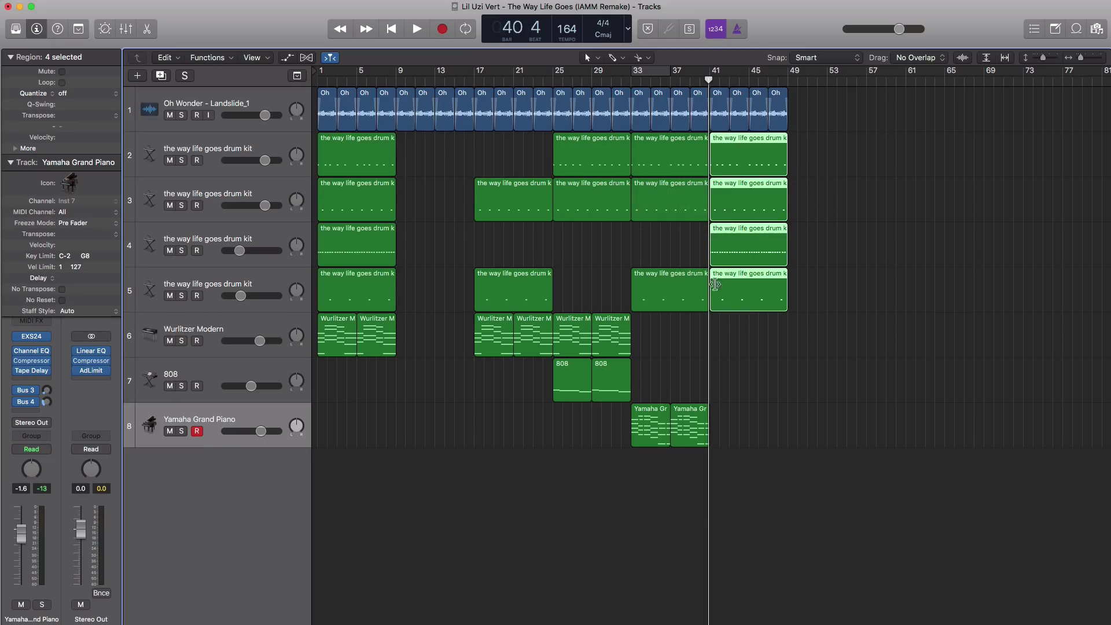
left_click(766, 352)
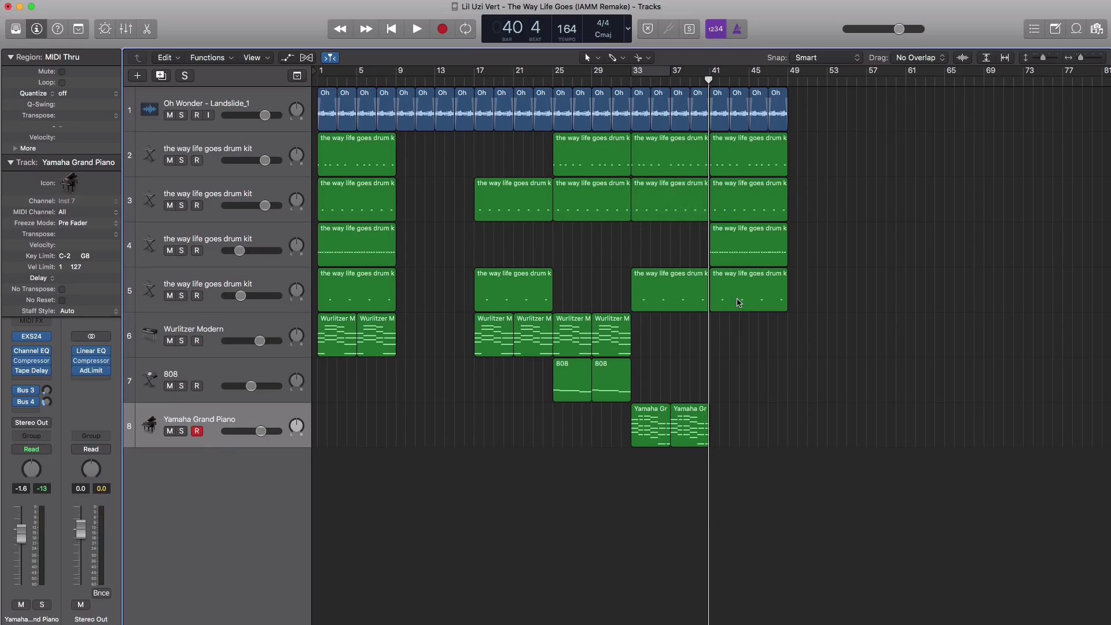
key("Delete")
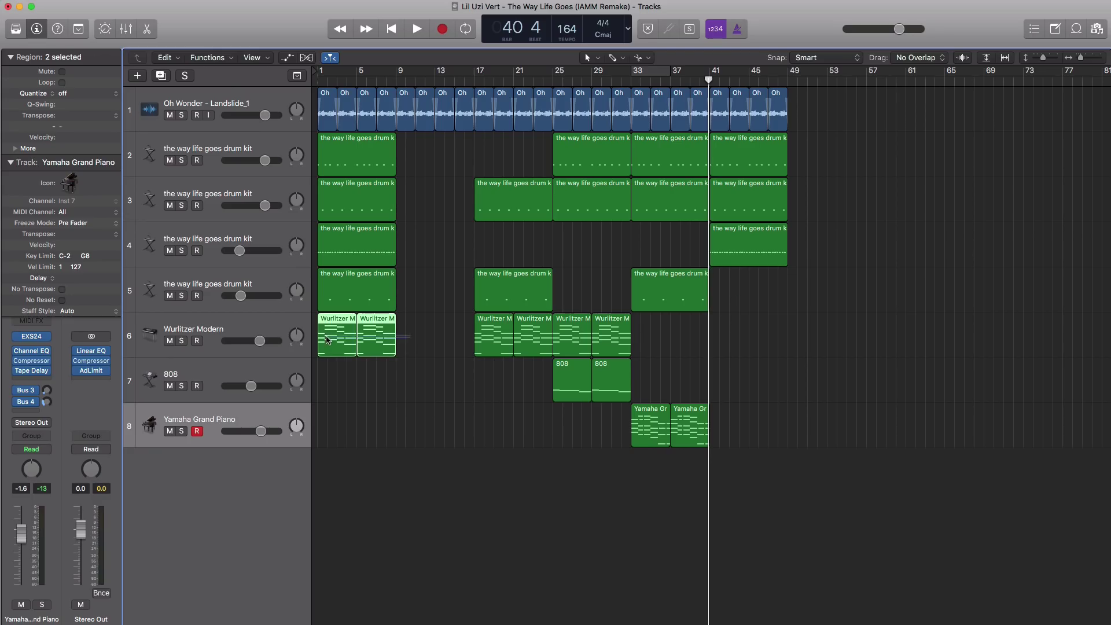
Copy the pairs of Wurlitzer Modern and 808 regions to bars 41 to 48 on their own tracks.
left_click_drag(334, 341, 729, 344)
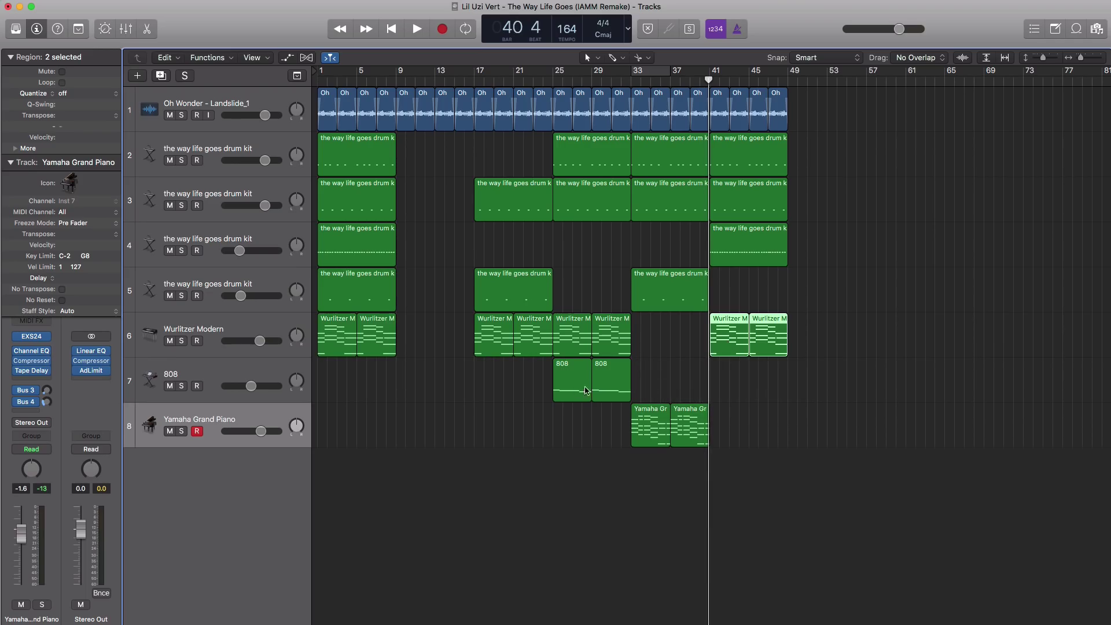
left_click_drag(584, 386, 733, 389)
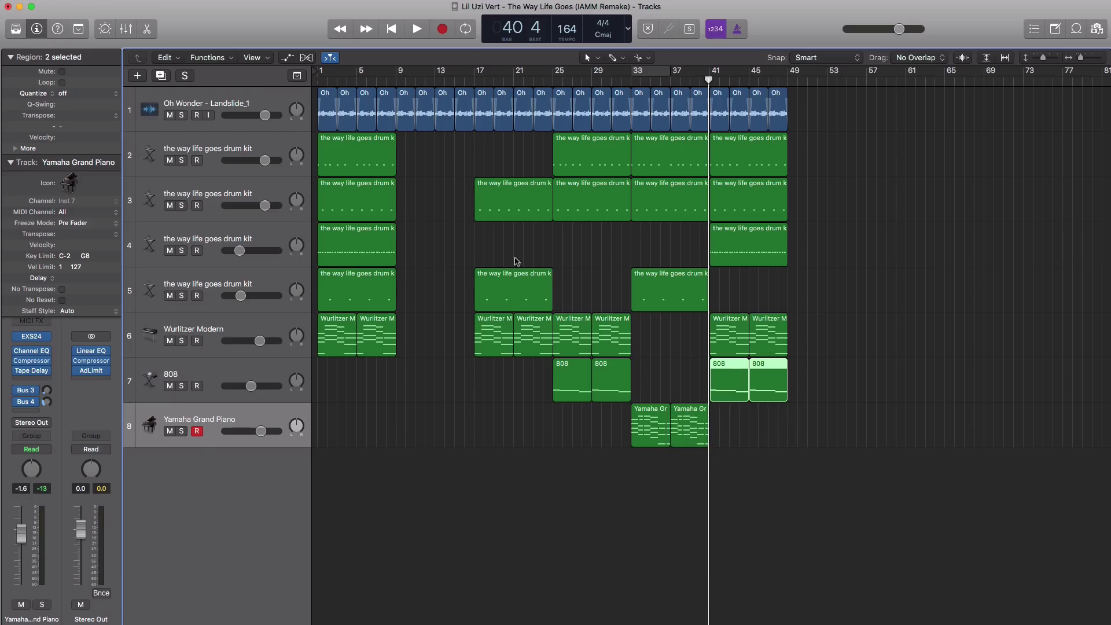
Duplicate drum kit track 5 with its settings and open the EXS24 sampler of the new track 6.
left_click(229, 287)
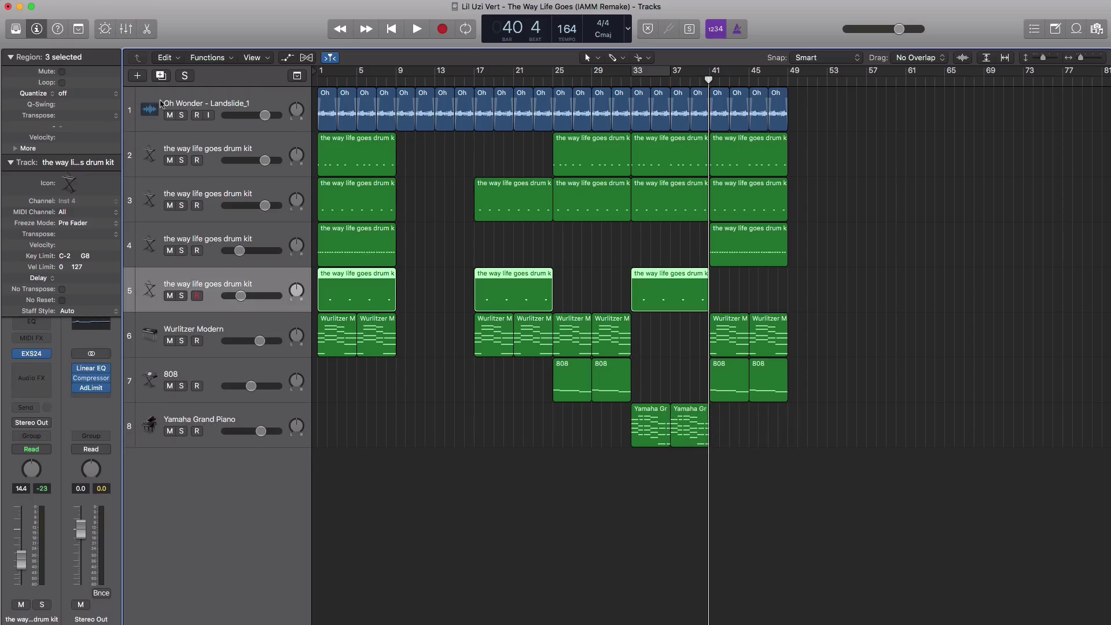
left_click(161, 77)
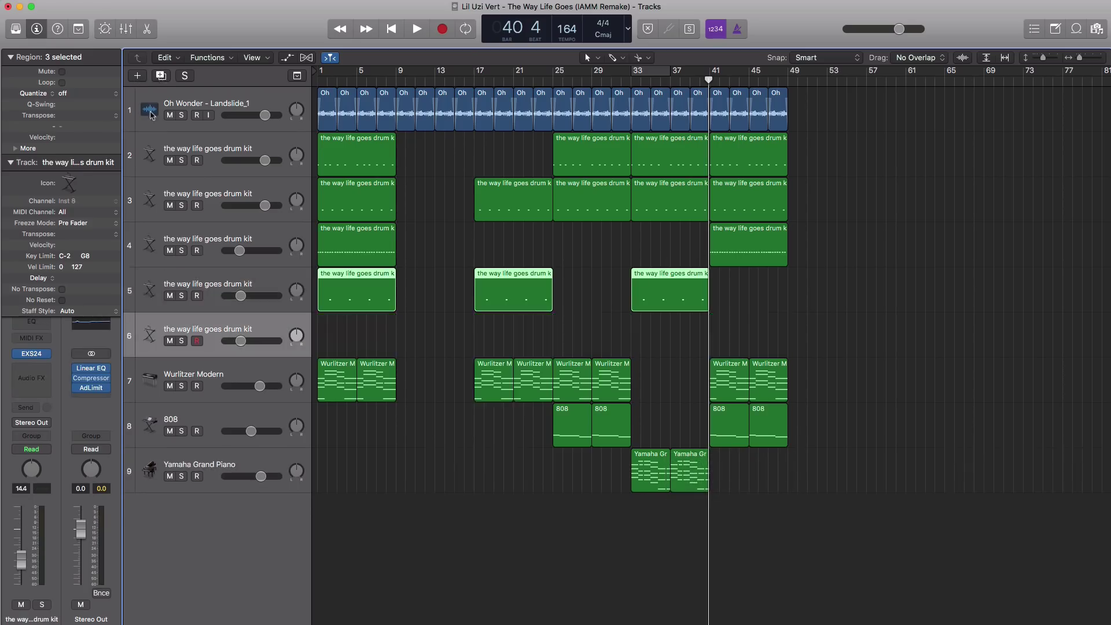
left_click(33, 354)
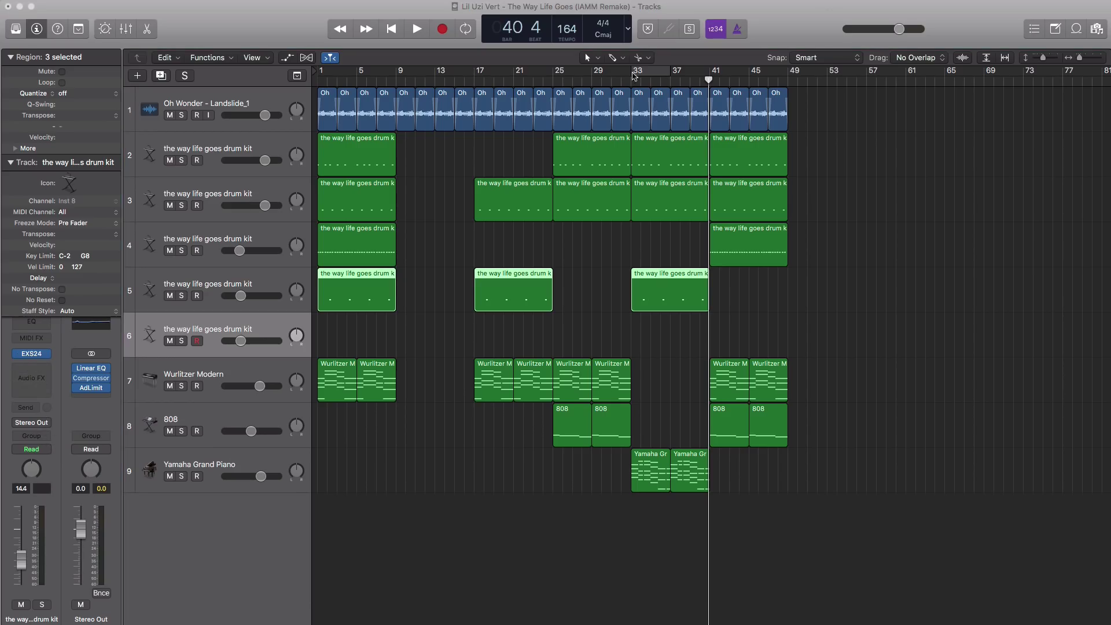
Create an empty MIDI region spanning bars 41 to 48 on drum kit track 6 and open it in the Piano Roll.
double_click(709, 341)
left_click_drag(720, 346, 787, 346)
double_click(757, 345)
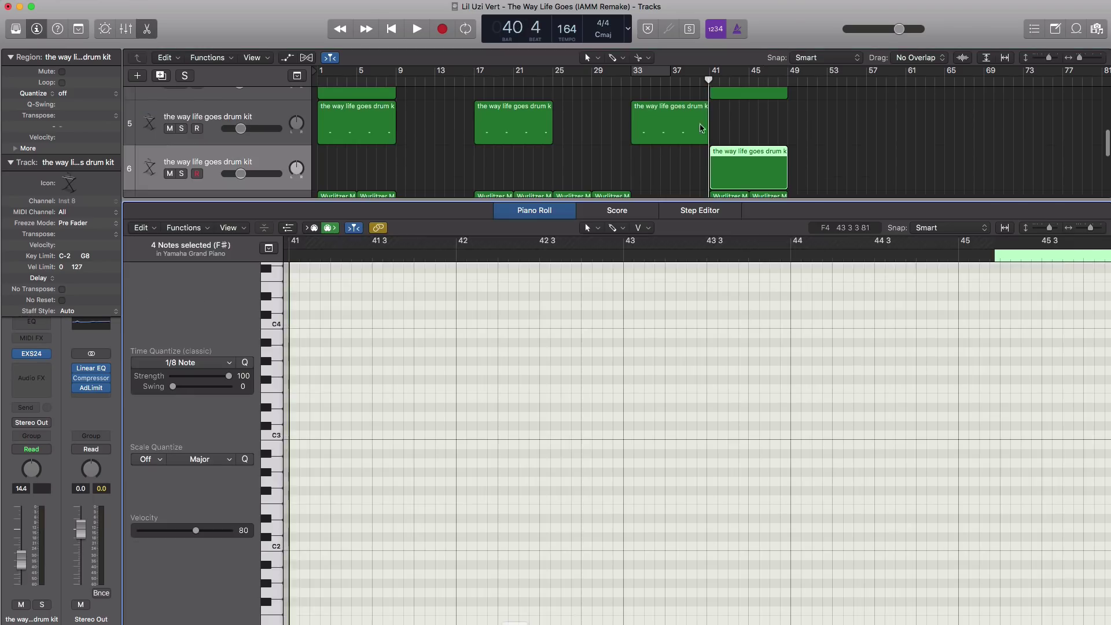
Add a two-beat D#1 note at 42 1 3 during playback and raise the track 6 volume to -2.2 dB.
key("space")
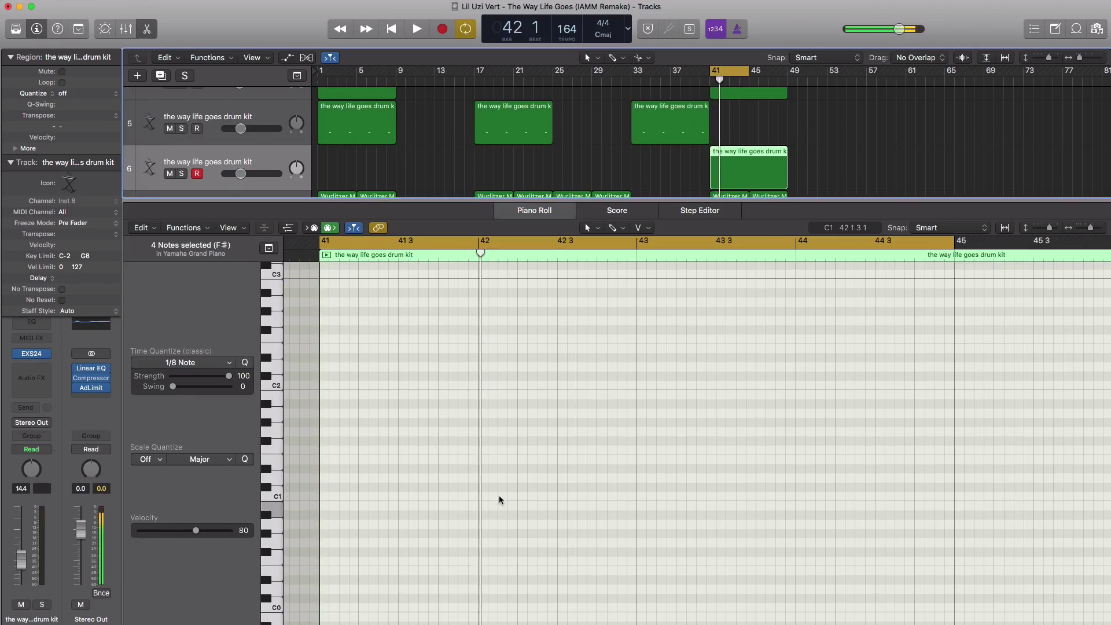
left_click(500, 496)
left_click_drag(500, 498, 508, 476)
left_click_drag(241, 174, 260, 173)
key("space")
key("space")
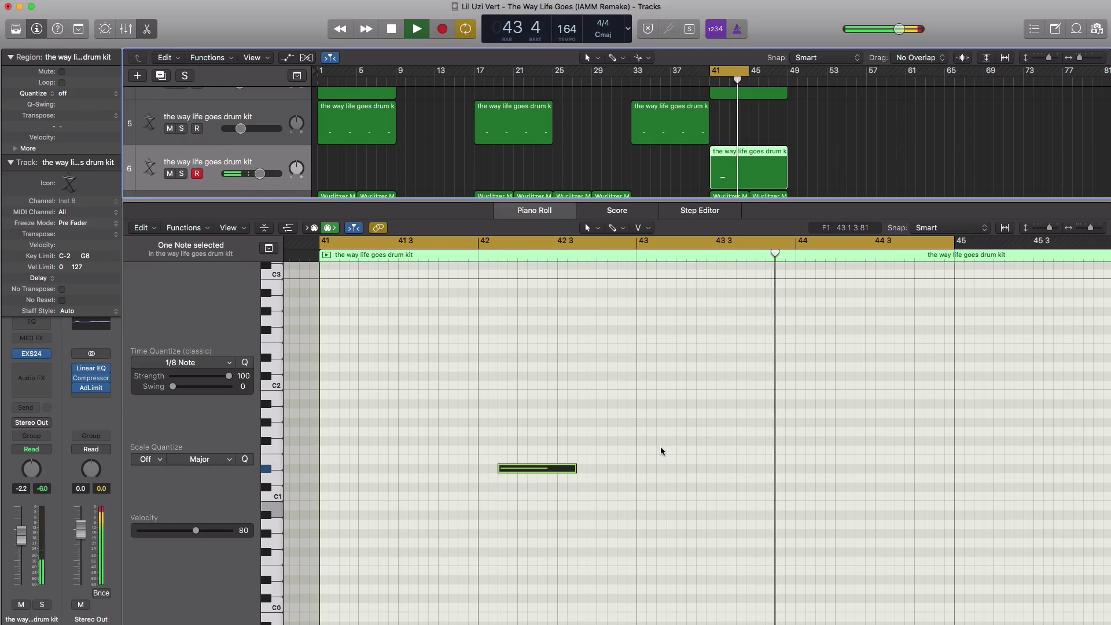
Add a two-beat D#1 note at 44 1 3, play it back and set the track 6 volume to -2.4 dB.
key("space")
left_click(823, 470, "super")
key("space")
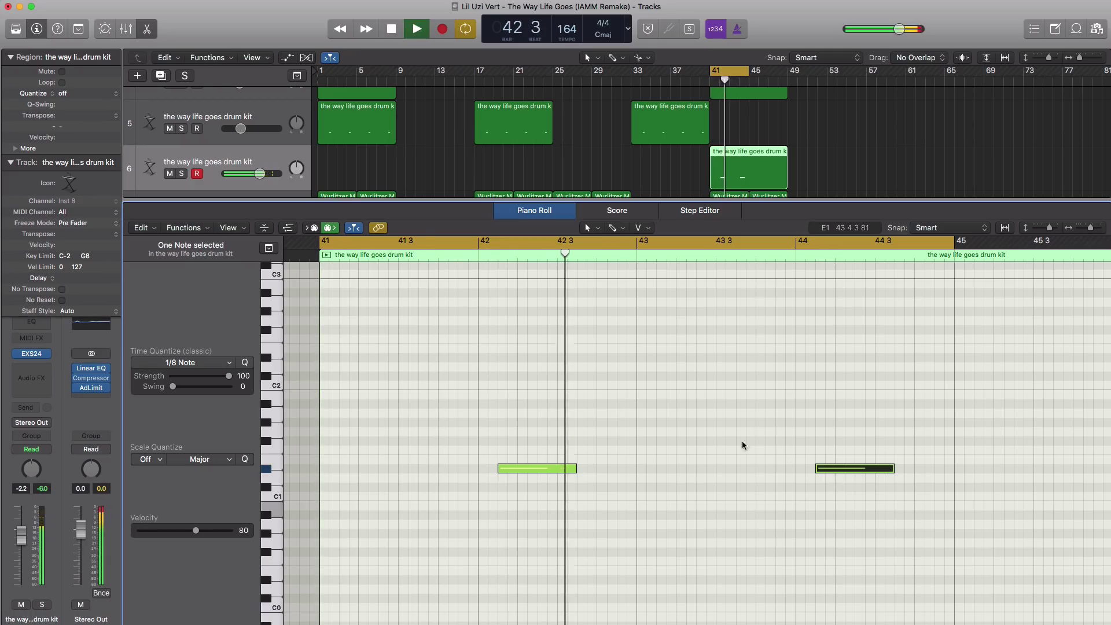
left_click_drag(260, 179, 259, 178)
Cycle bars 45 to 48 and add a two-beat D#1 note at 47 1 3.
left_click_drag(730, 76, 771, 76)
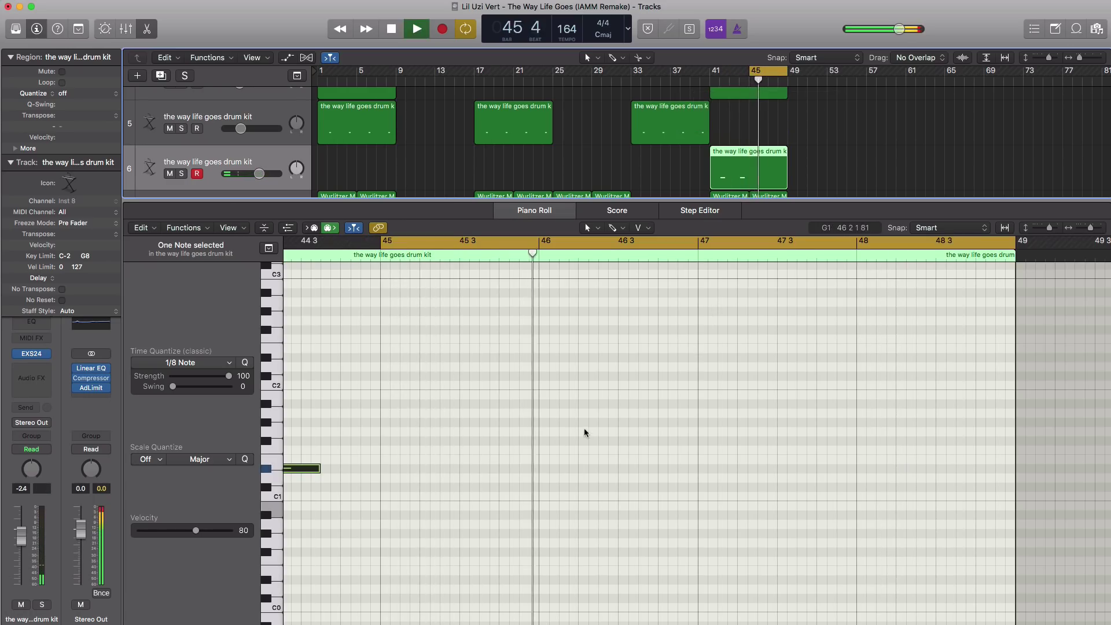
key("space")
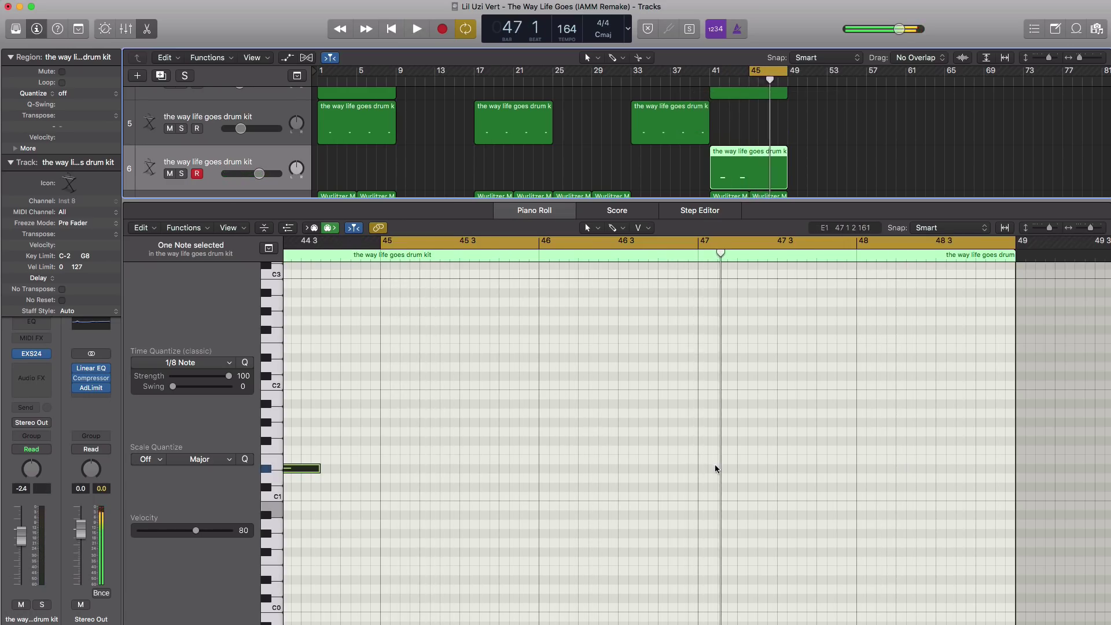
left_click(724, 470)
key("space")
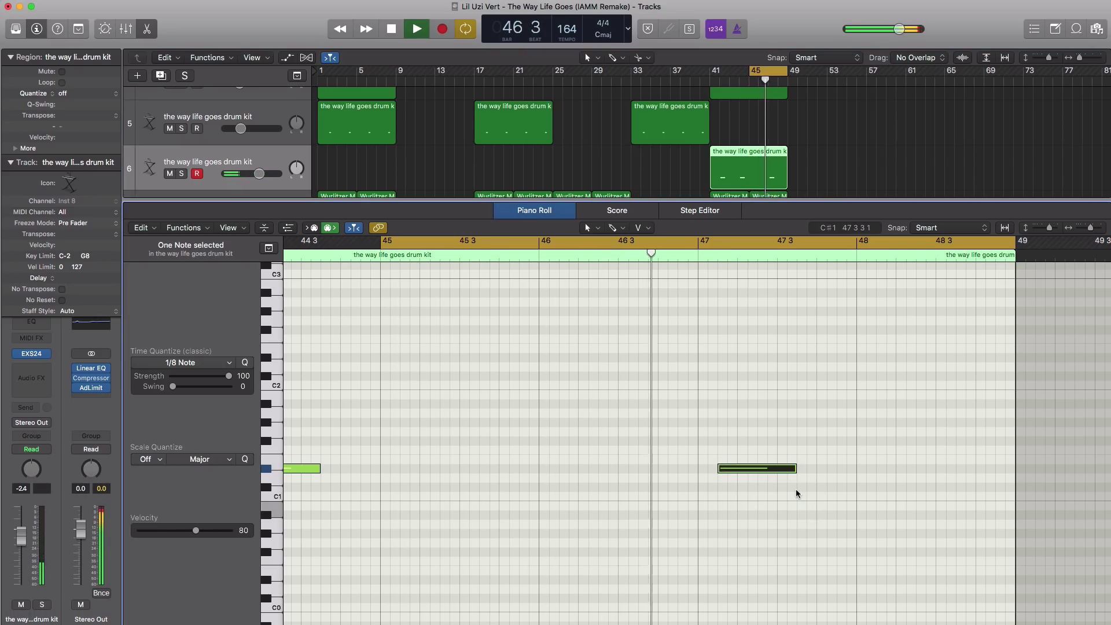
Move the newest D#1 note one bar earlier to 46 1 3 and play back the result.
key("space")
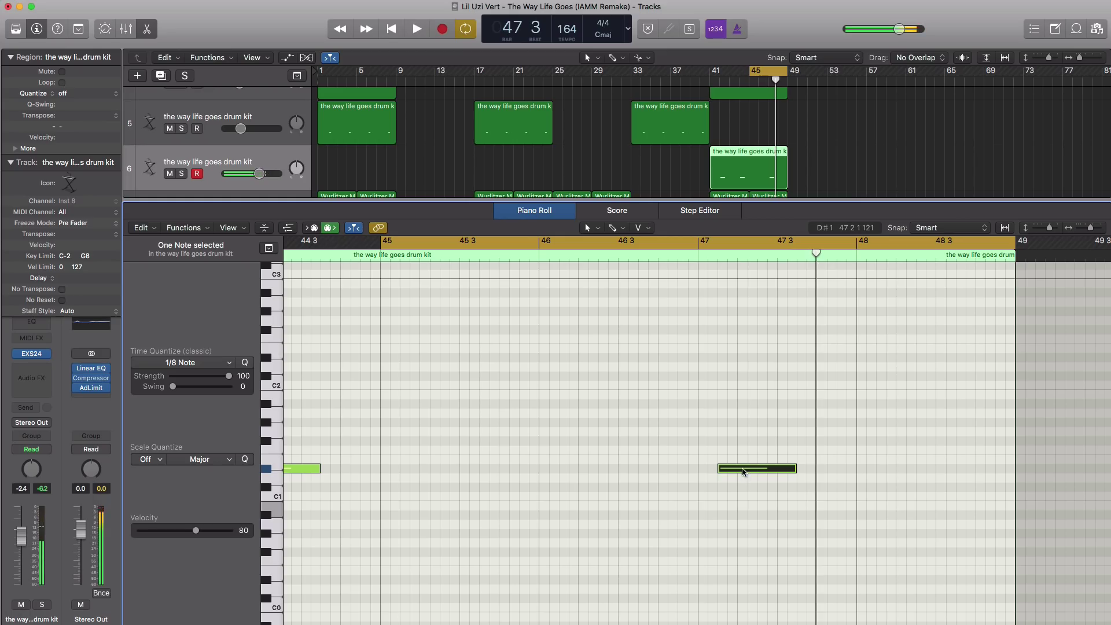
left_click(727, 470)
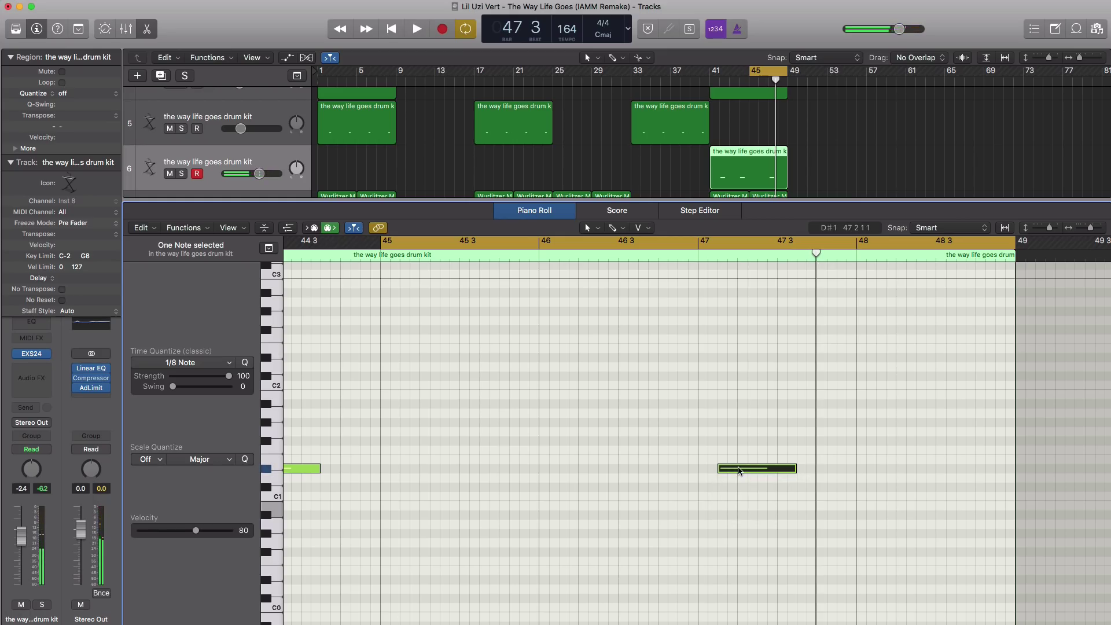
left_click_drag(744, 470, 584, 474)
key("space")
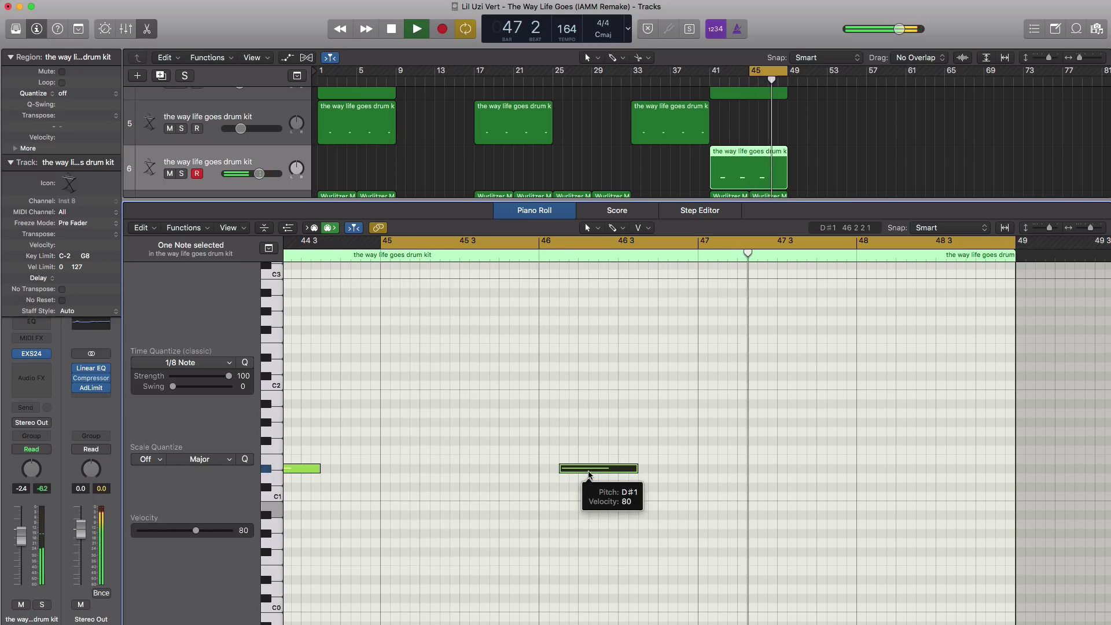
key("space")
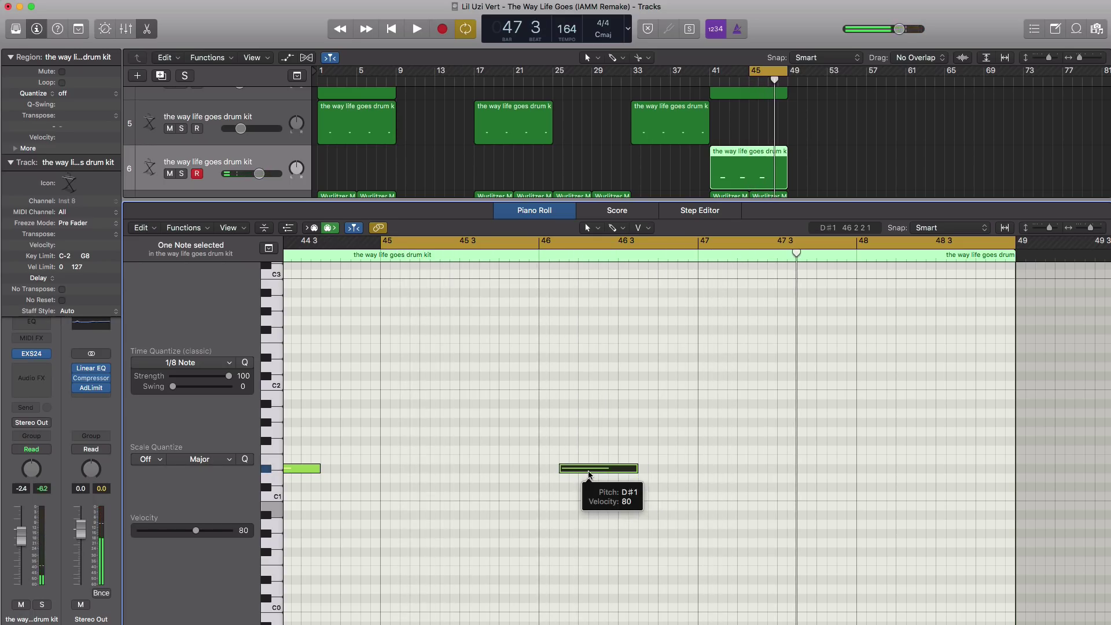
Add half-beat D#1 notes at 47 4 3 and 48 1 3 while the pattern plays.
key("space")
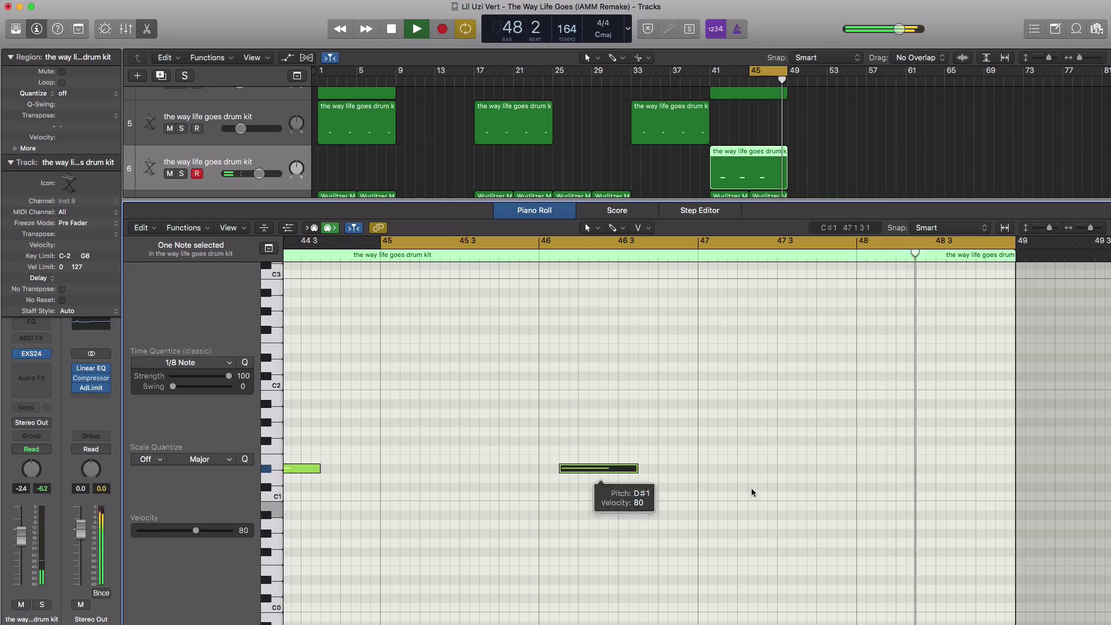
left_click(844, 469, "super")
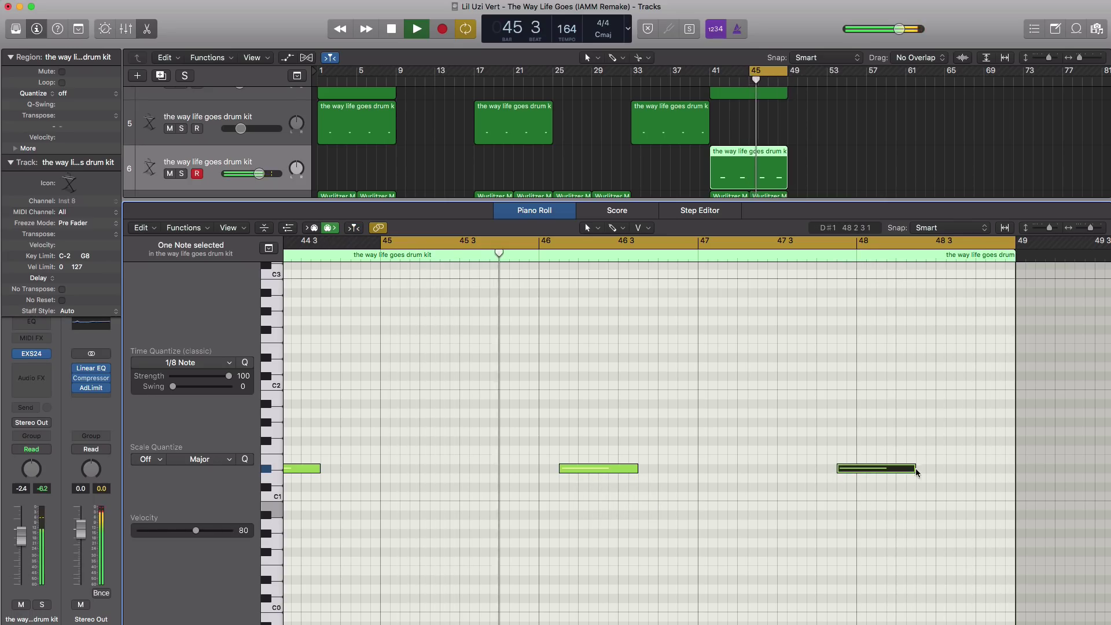
left_click_drag(916, 472, 858, 470)
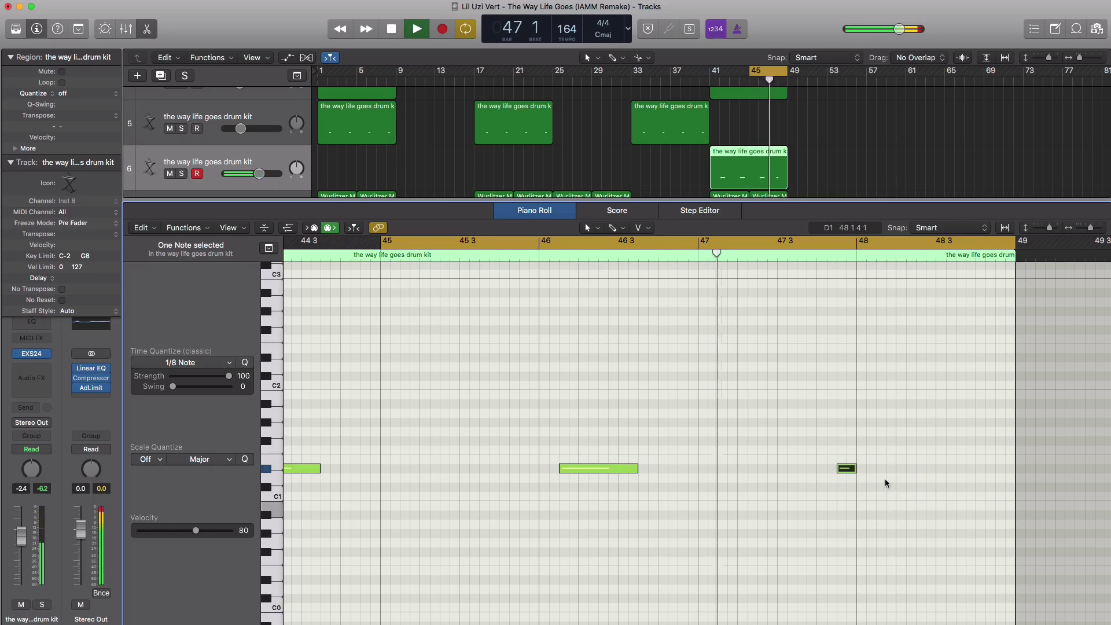
left_click(880, 470, "super")
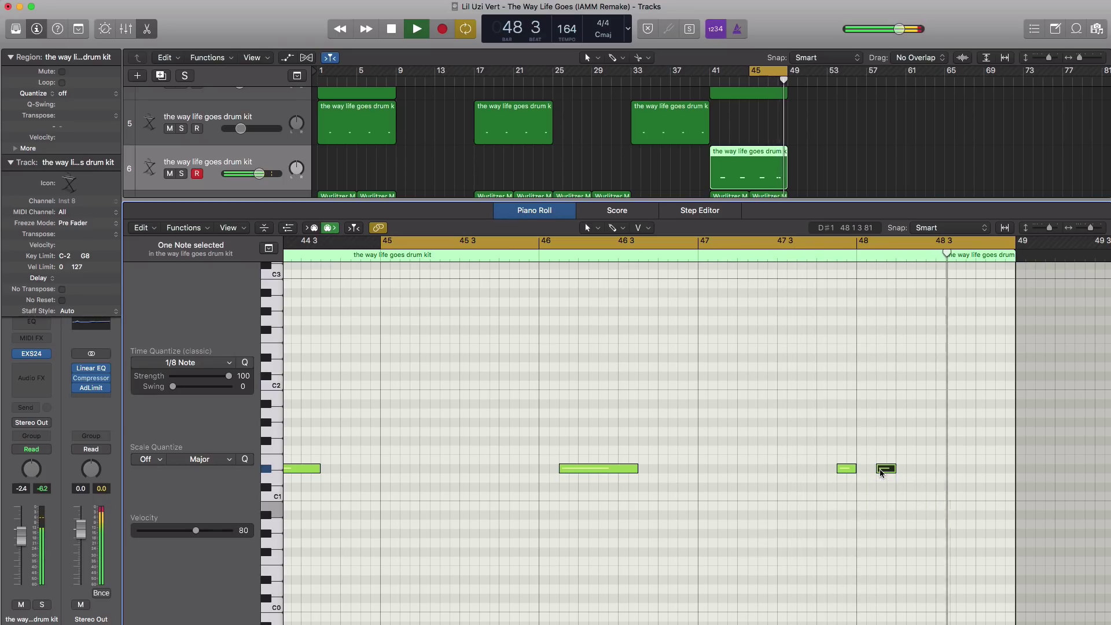
key("space")
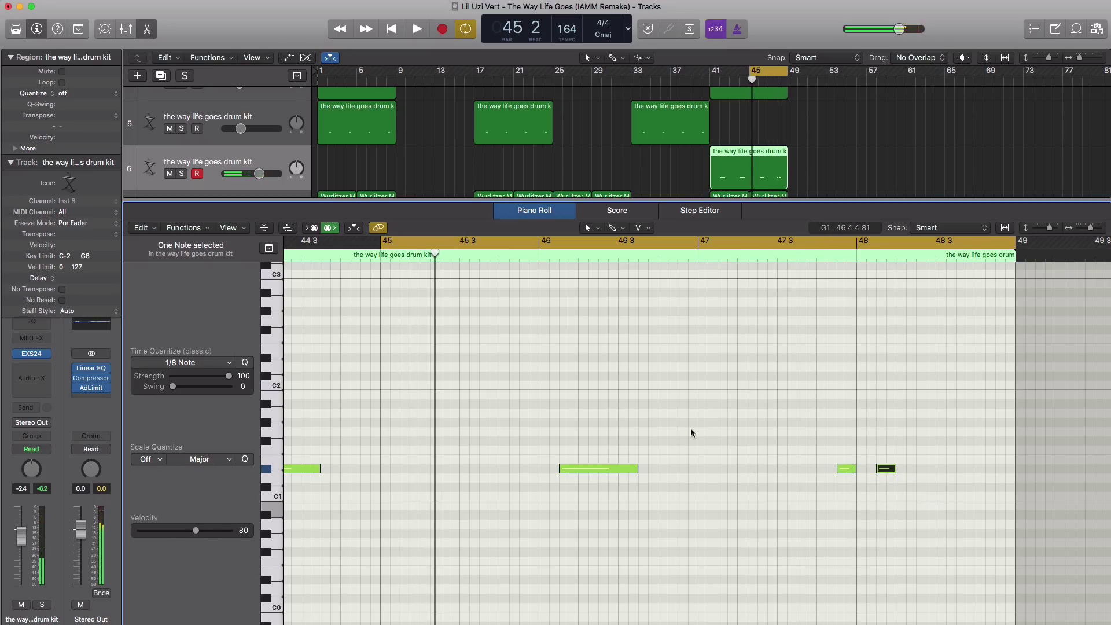
Close the Piano Roll, set the cycle range to bars 41 to 48 and copy all regions in that section to bars 49 to 56.
key("x")
key("x")
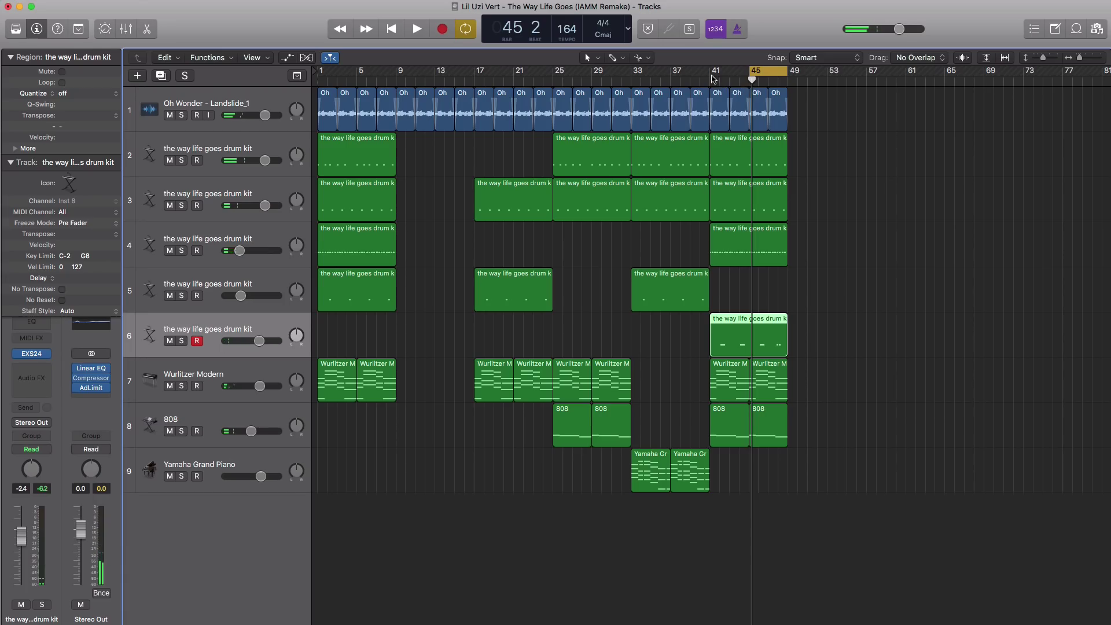
left_click_drag(714, 79, 788, 80)
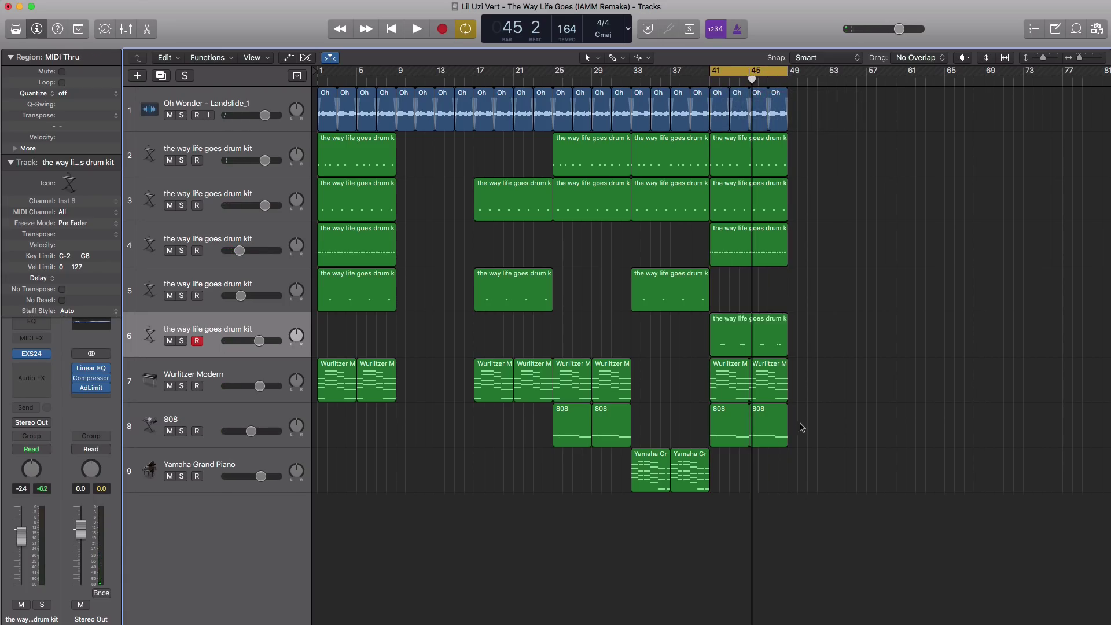
left_click_drag(802, 428, 801, 129)
Turn off cycling and play through the sections from bars 41 to 56.
left_click(768, 81)
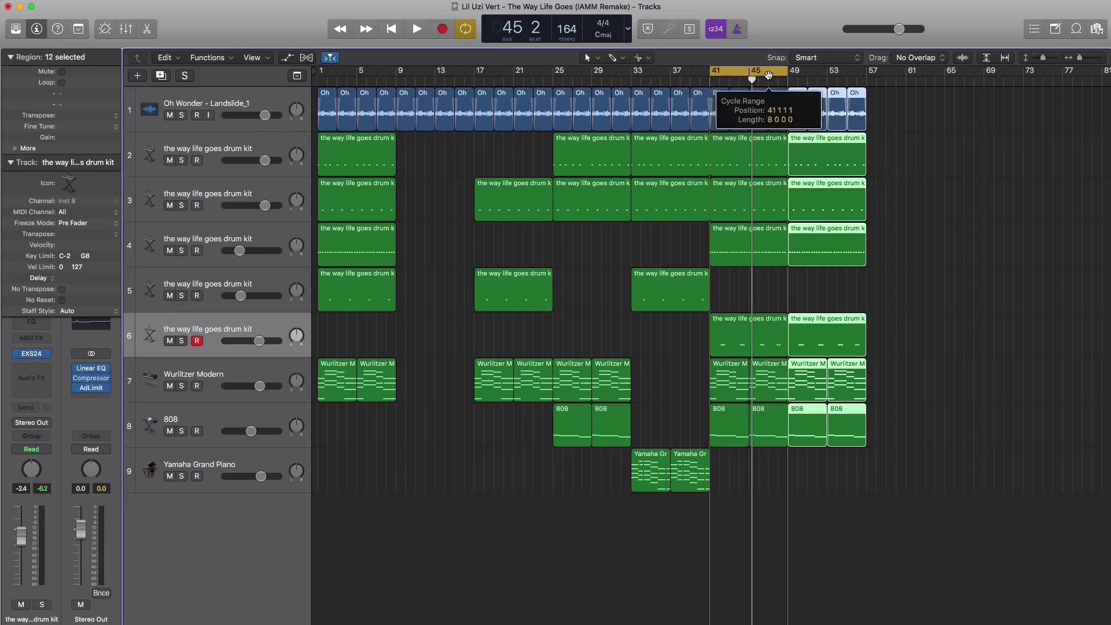
key("space")
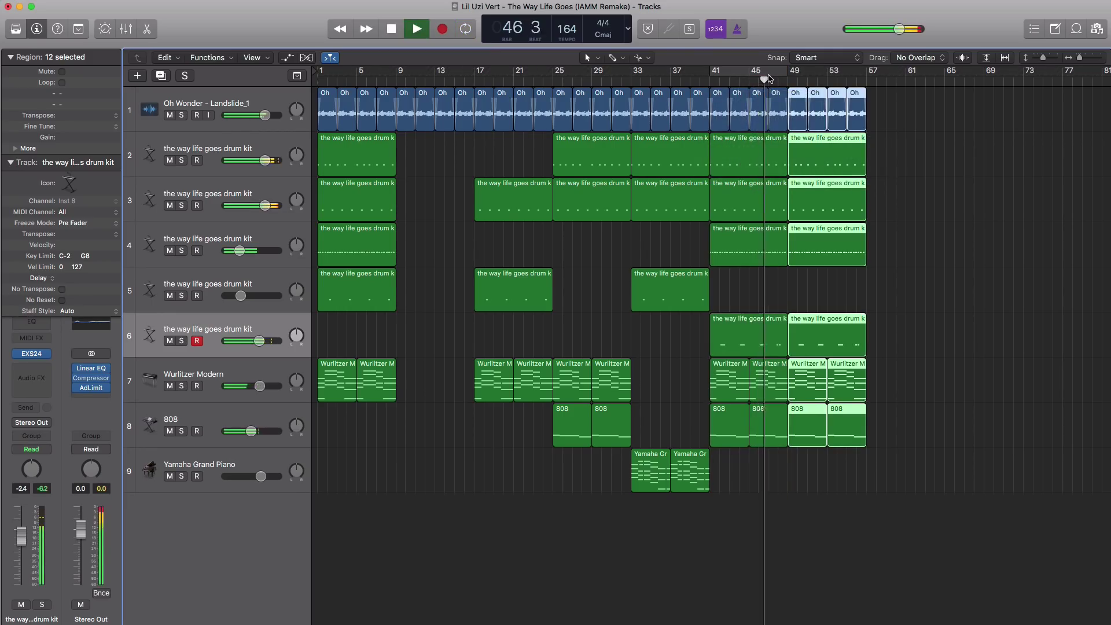
key("space")
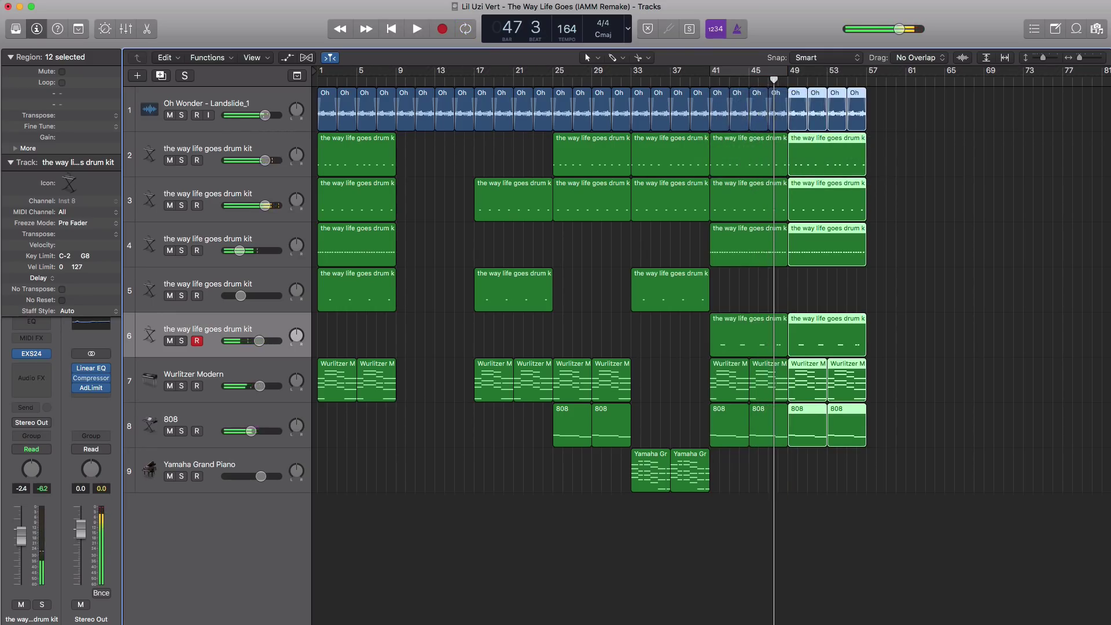
left_click(486, 612)
key("space")
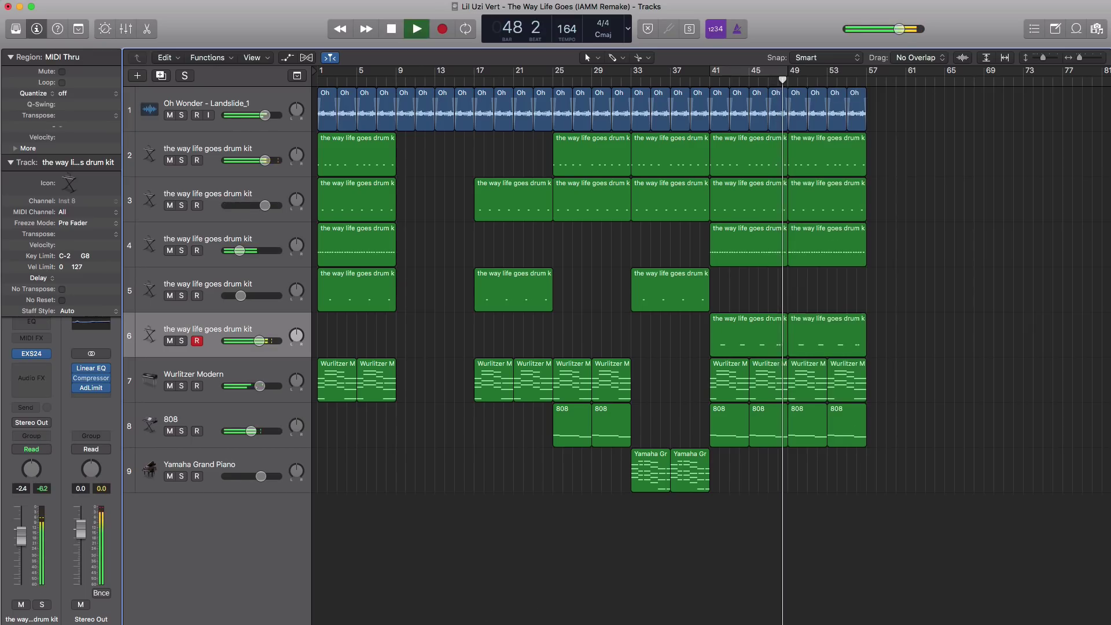
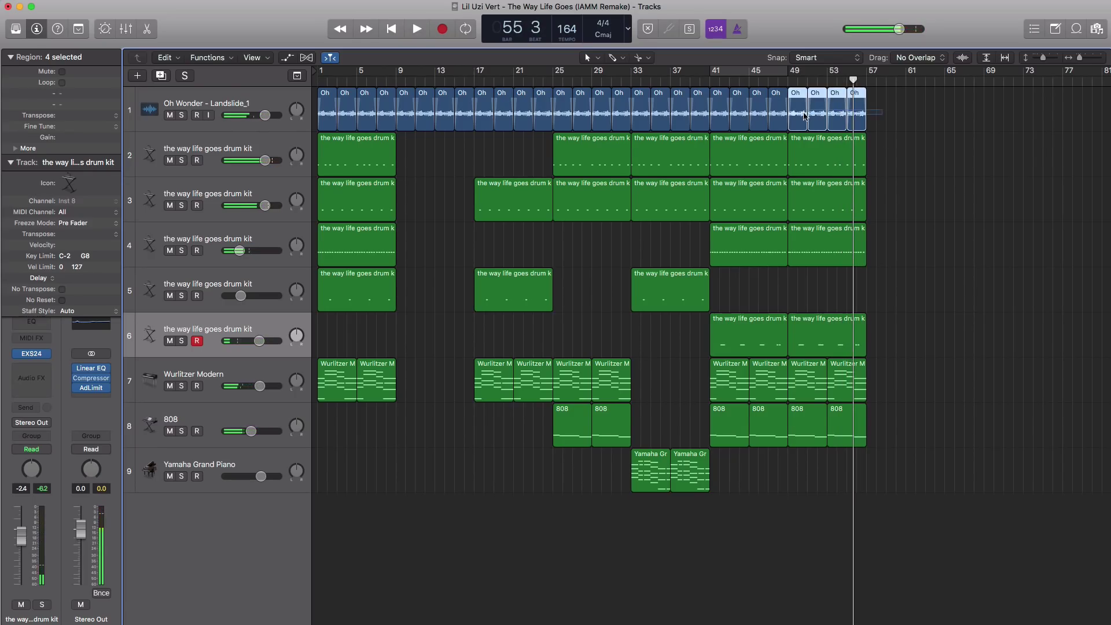
Fill bars 57 to 72 with copies of the Landslide regions on track 1 and the drum regions on tracks 3 and 5.
left_click_drag(800, 121, 953, 120)
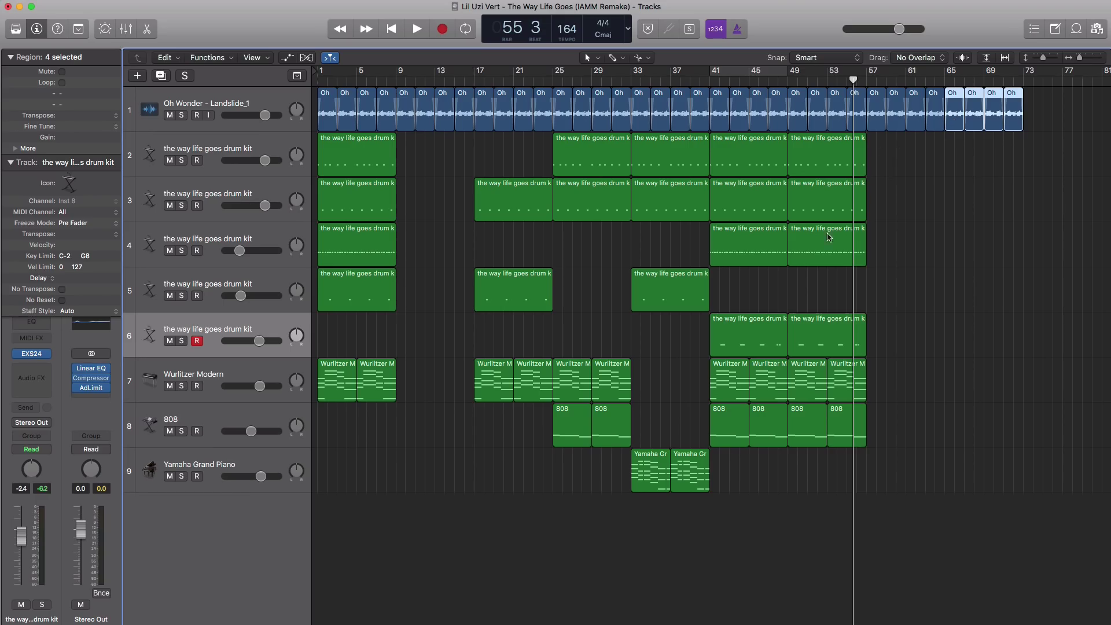
left_click_drag(821, 196, 901, 207)
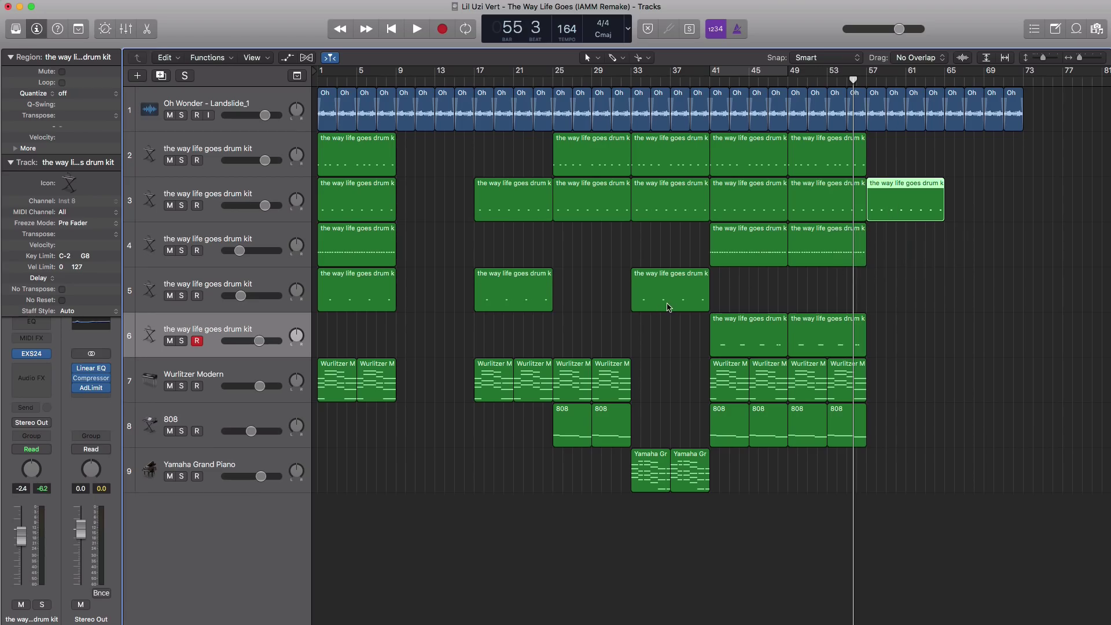
left_click_drag(668, 306, 902, 302)
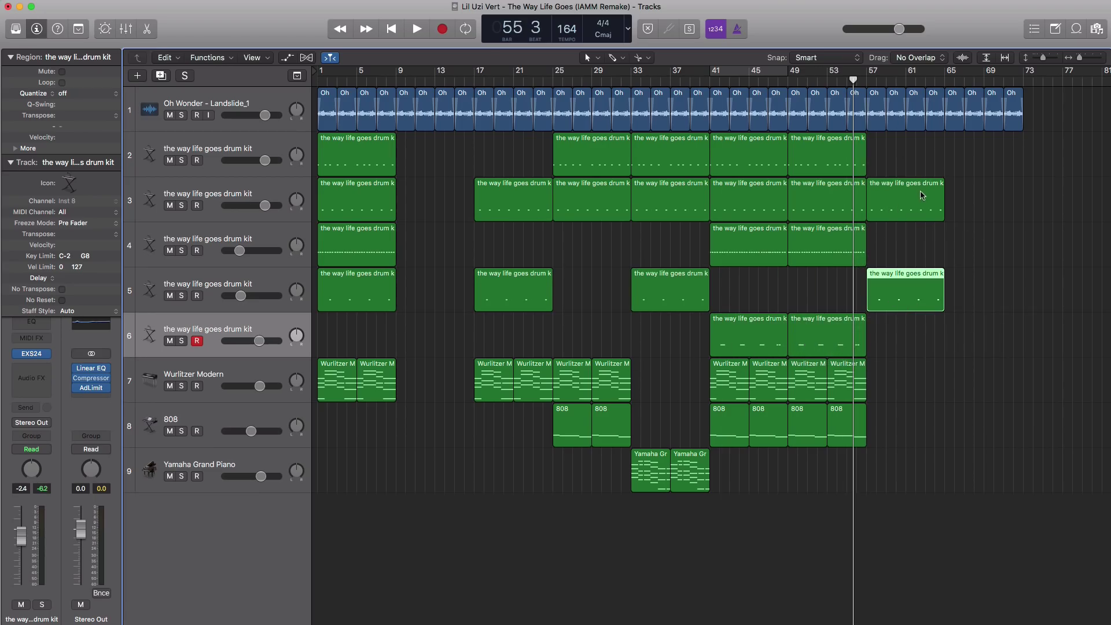
left_click_drag(916, 215, 992, 212)
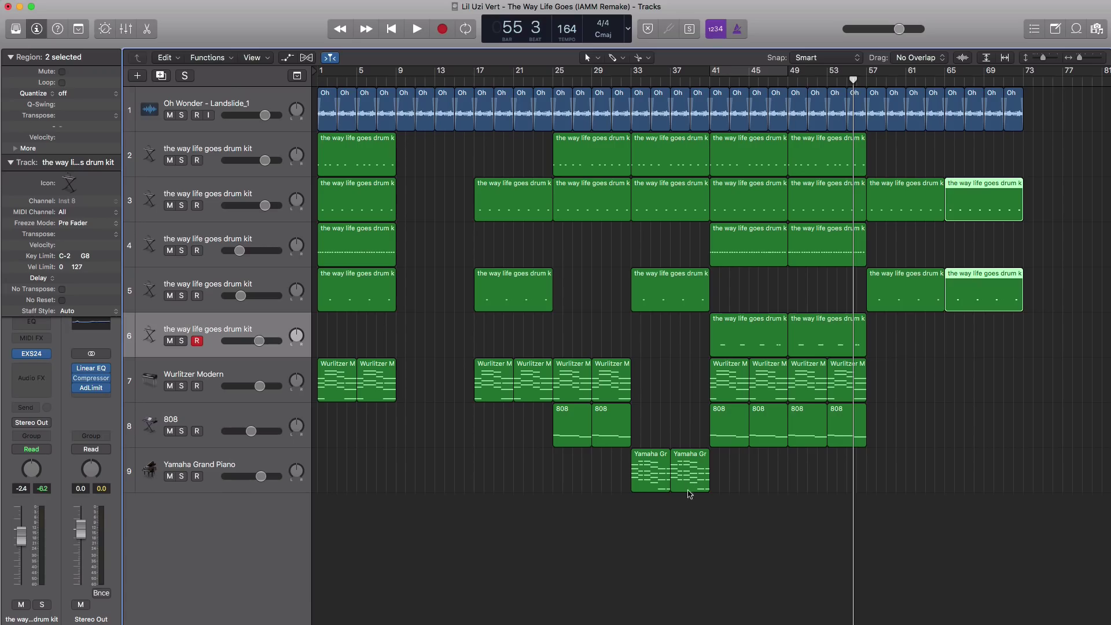
Copy the two Yamaha Grand Piano regions from bars 33–40 to bars 65–72 and add a new software instrument track below.
left_click_drag(727, 487, 968, 470)
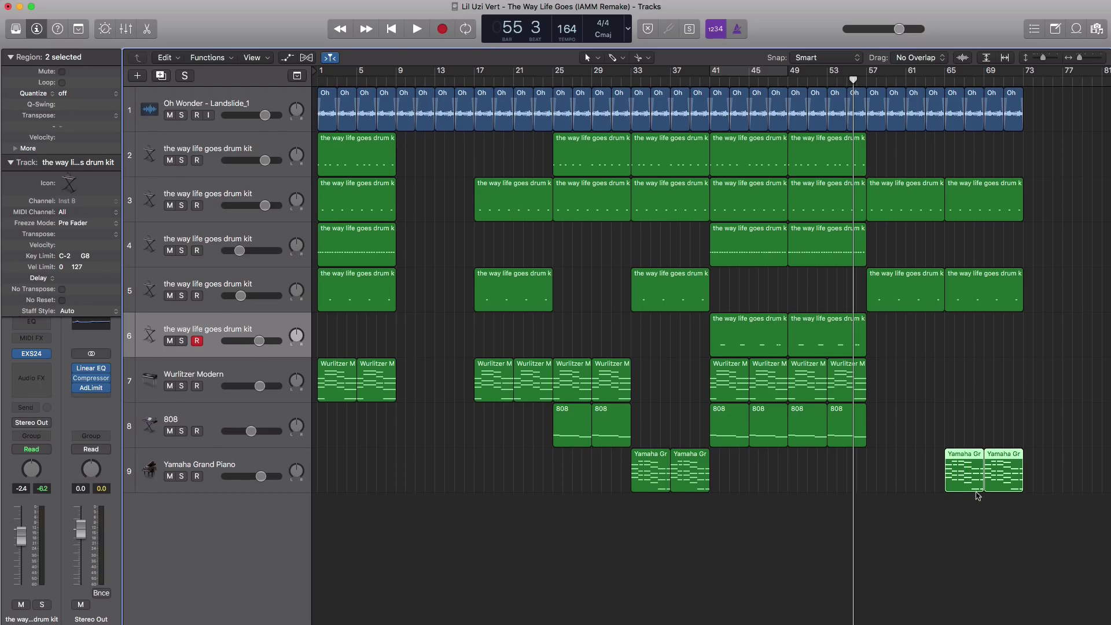
left_click(203, 464)
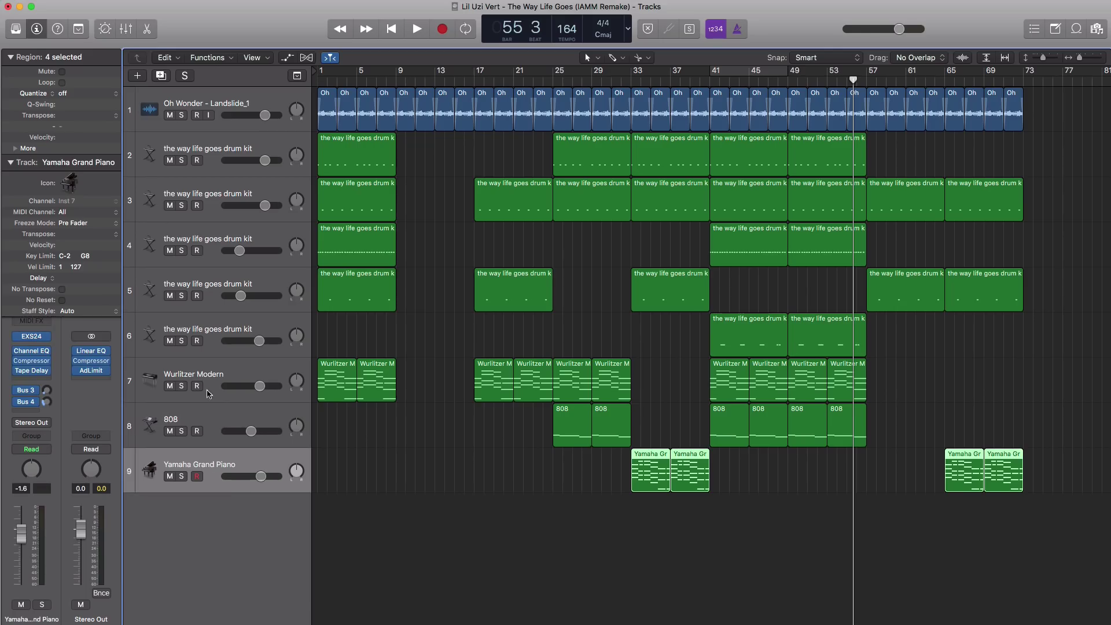
left_click(138, 76)
key("Return")
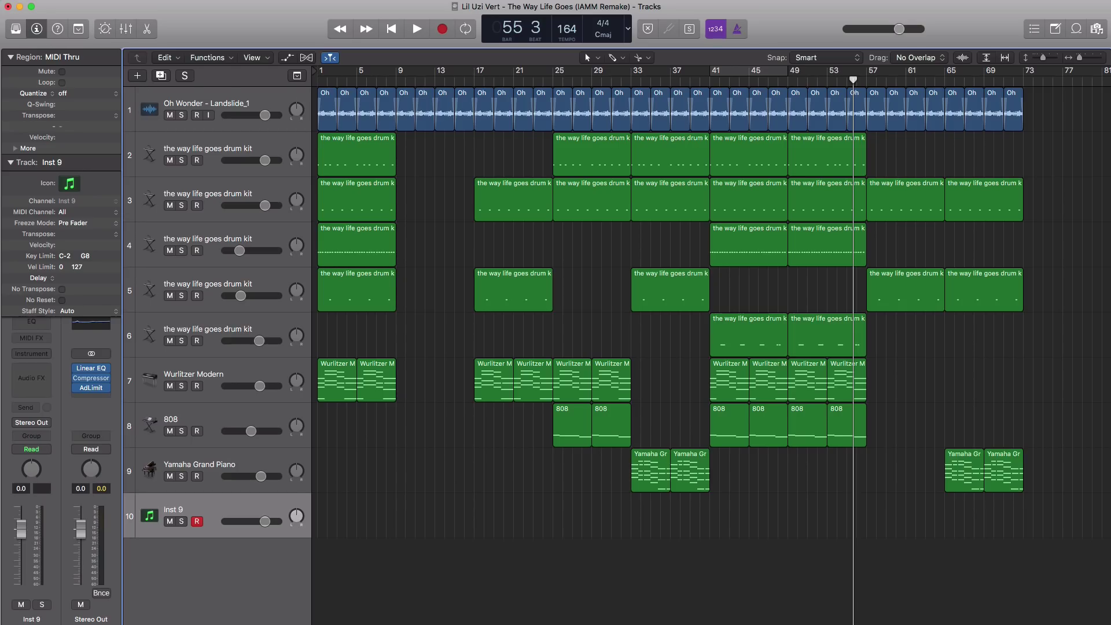
Load the Big Pulse Waves patch from the Synthesizer Classics sounds onto track 10.
key("y")
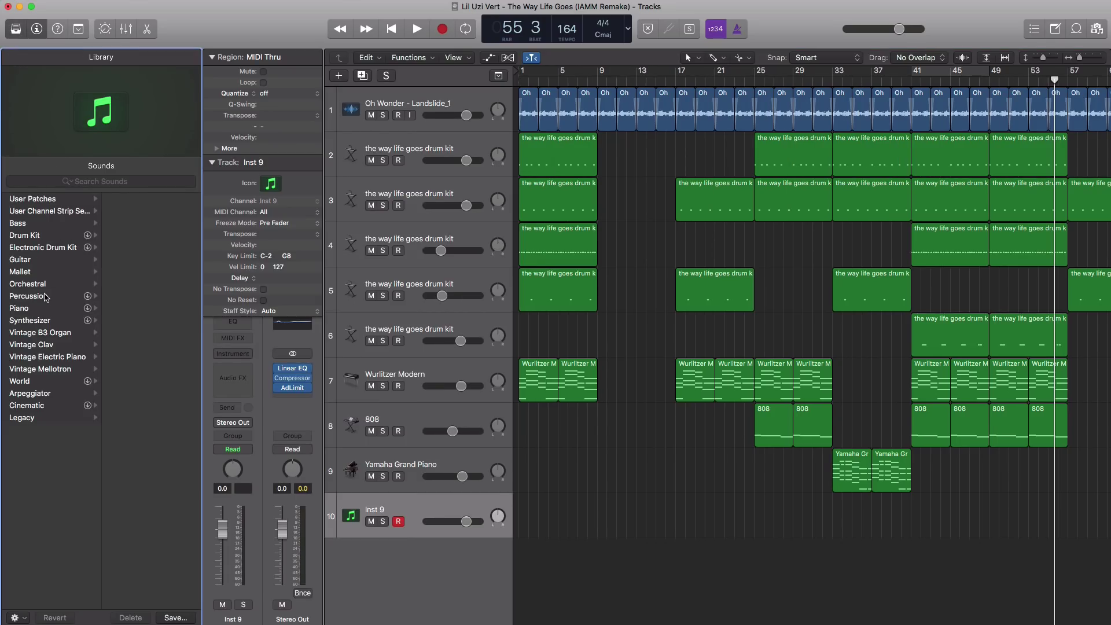
left_click(37, 323)
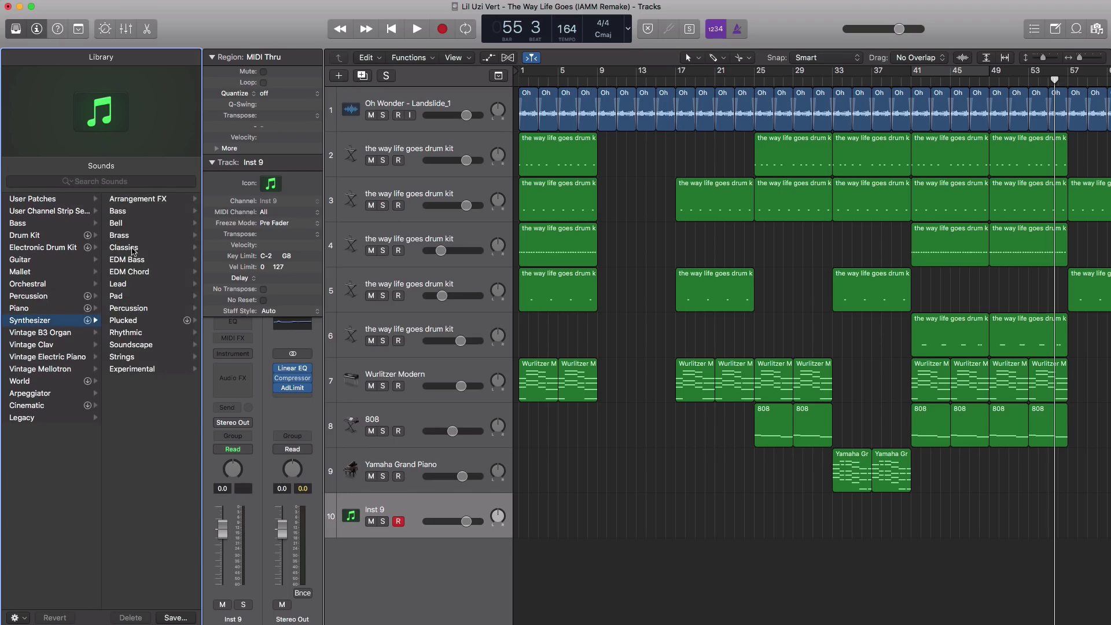
left_click(131, 250)
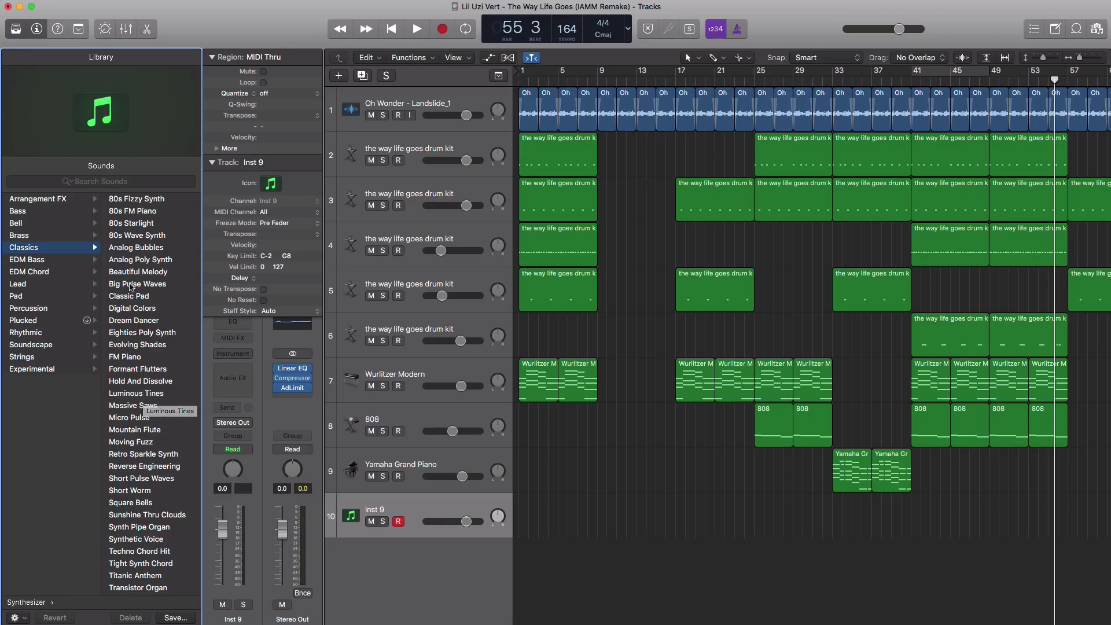
left_click(131, 288)
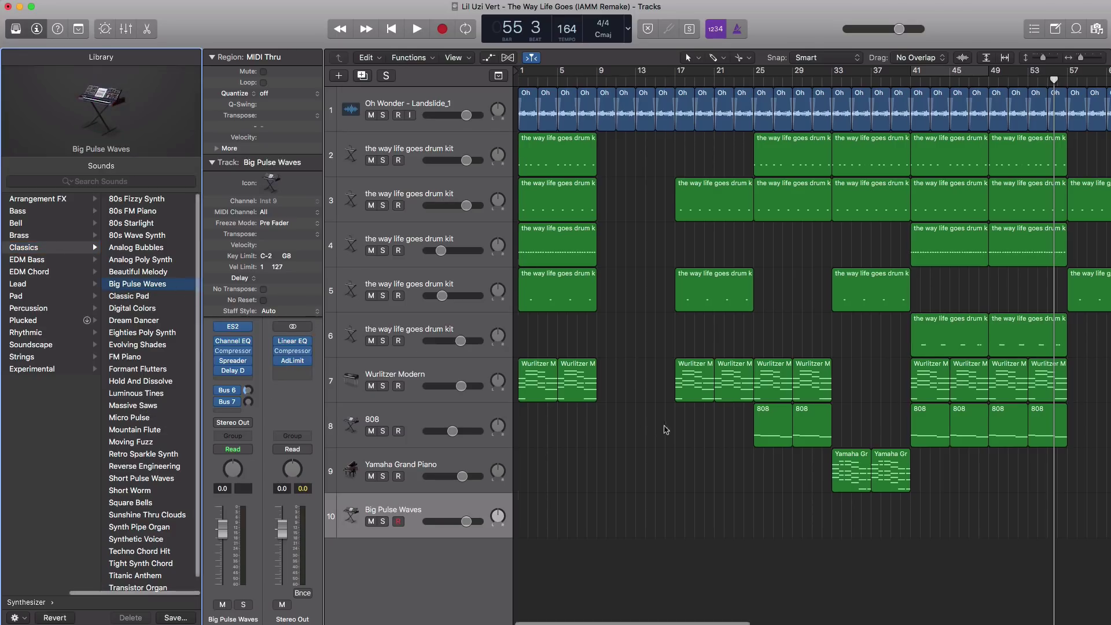
Set the cycle range to bars 65 to 68, draw a four-bar Big Pulse Waves region there and open its Piano Roll.
scroll(793, 189, "right", 10)
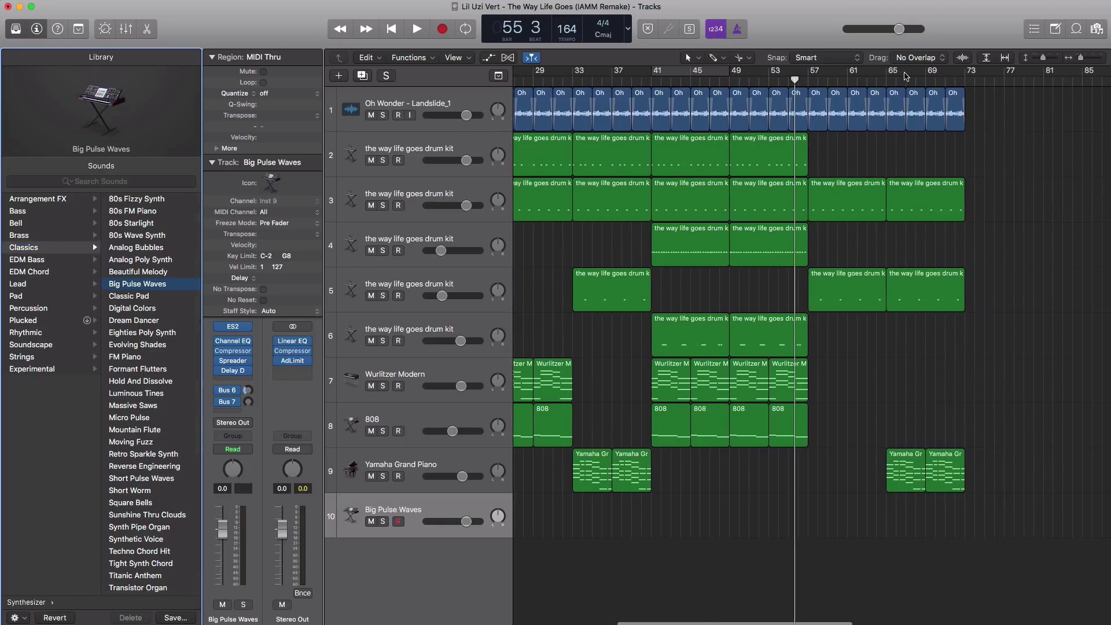
mouse_move(906, 74)
left_mouse_down()
mouse_move(965, 78)
mouse_move(887, 74)
mouse_move(926, 79)
left_mouse_up()
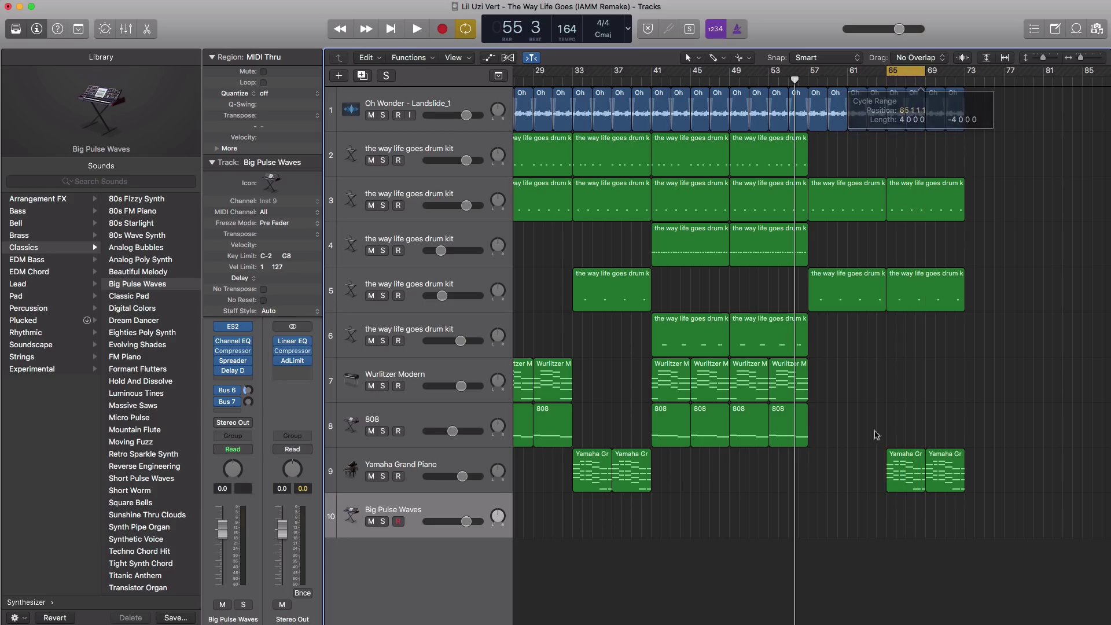
left_click_drag(894, 521, 917, 523)
double_click(906, 523)
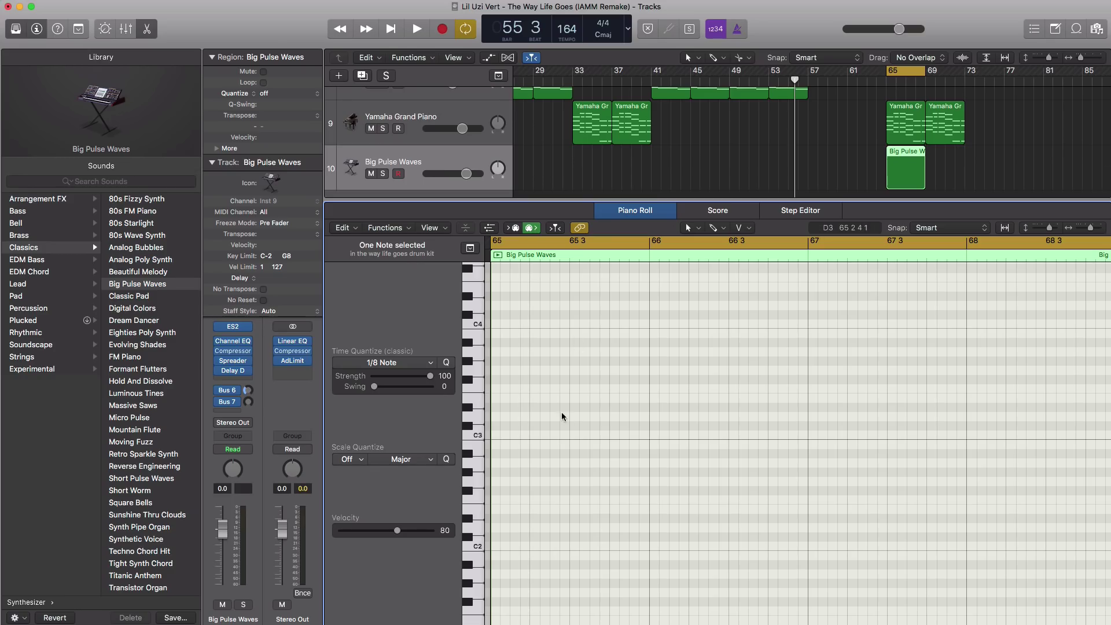
Draw a three-beat D#5 note at 65 1 1 followed by a C#5 note from 65 4 1 to bar 67.
scroll(565, 416, "down", 1)
scroll(560, 417, "up", 10)
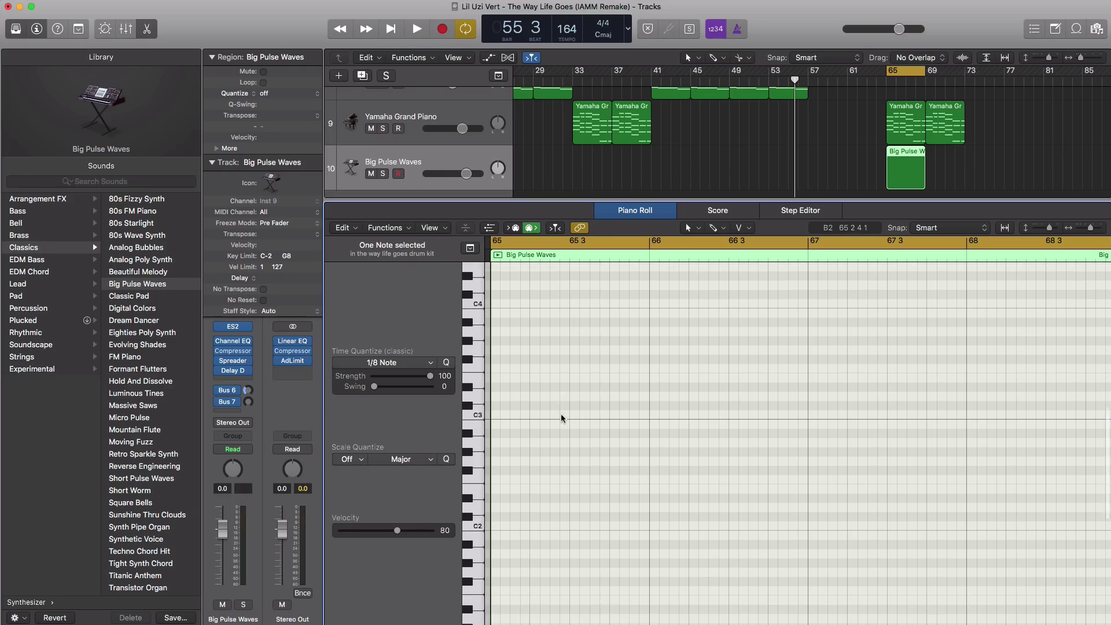
scroll(562, 418, "up", 7)
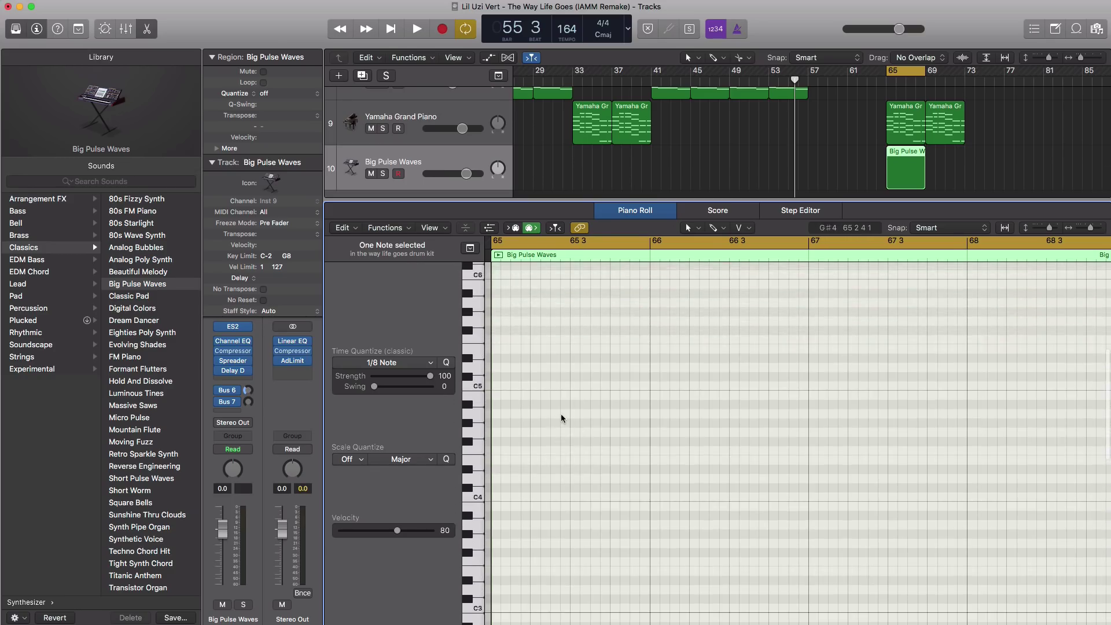
left_click(496, 360)
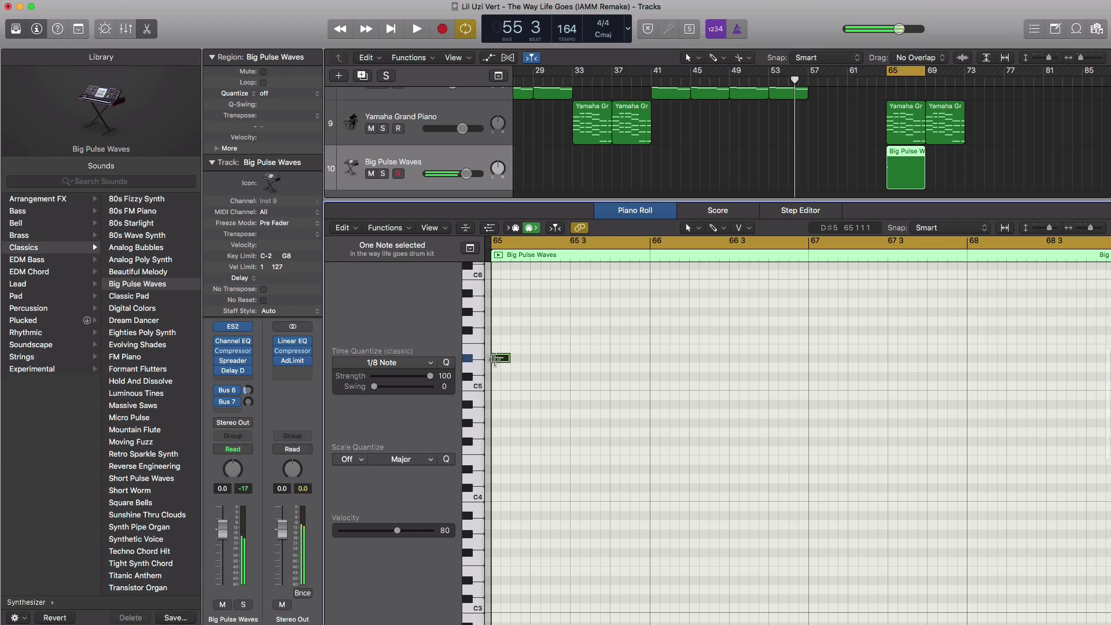
left_click_drag(510, 370, 610, 369)
left_click(615, 377)
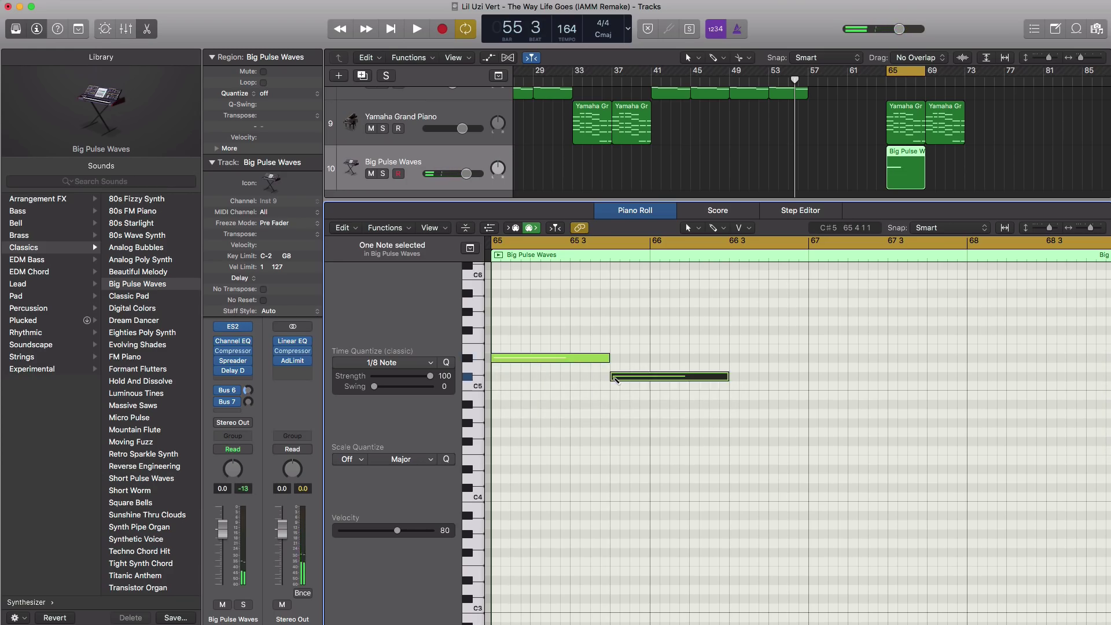
left_click_drag(724, 380, 808, 377)
Add a three-beat B4 note at bar 67 and an F#4 note from 67 4 to the region's end.
key("space")
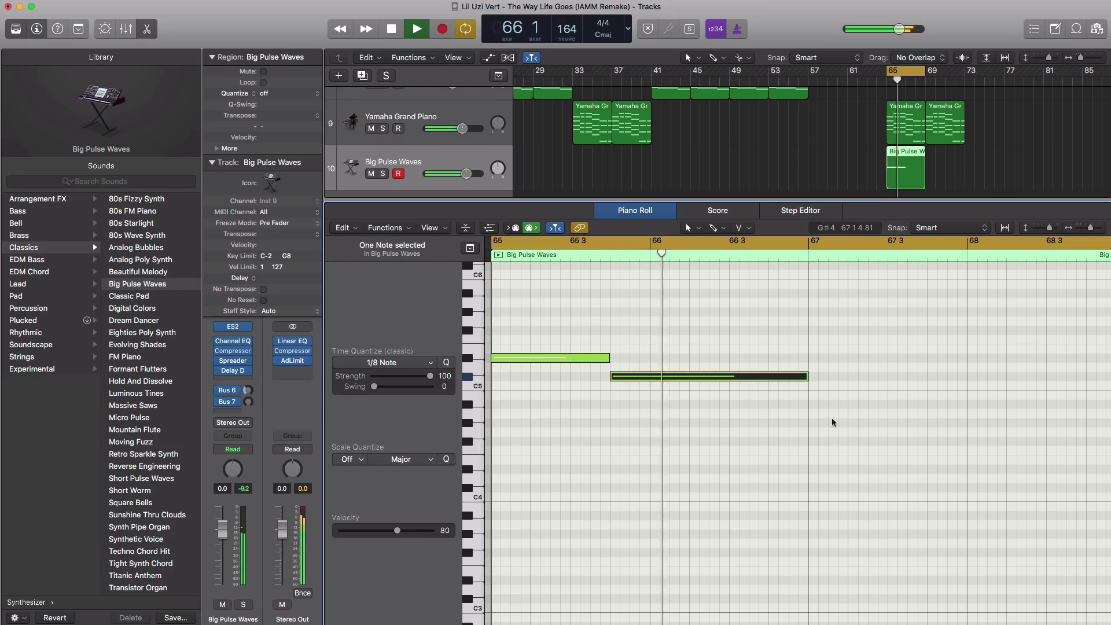
left_click(815, 399)
key("space")
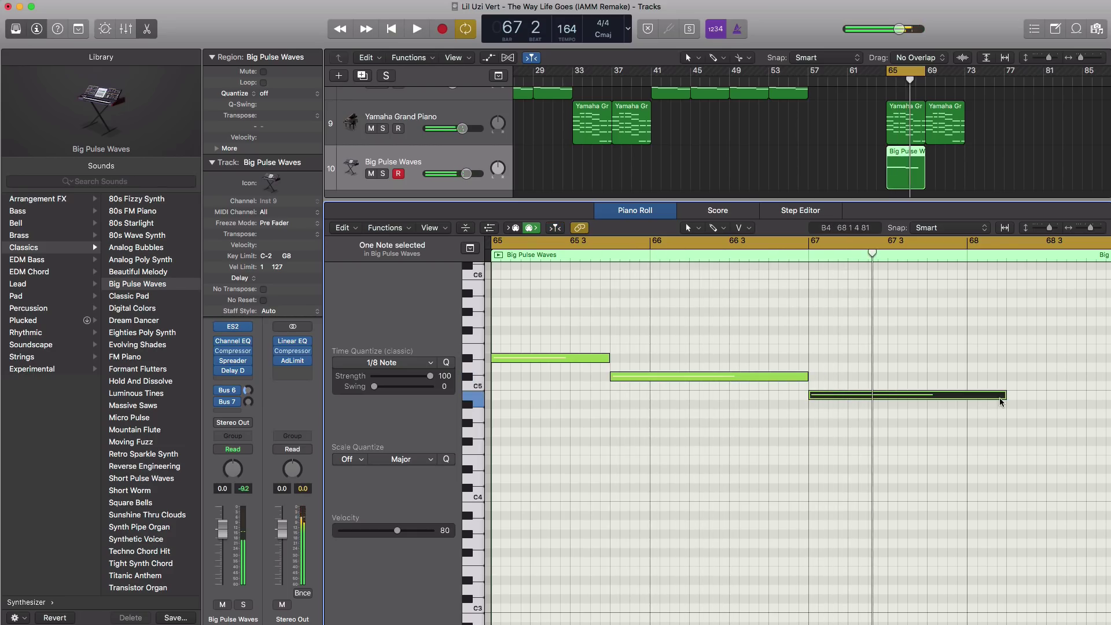
left_click_drag(1004, 397, 927, 398)
left_click(930, 442)
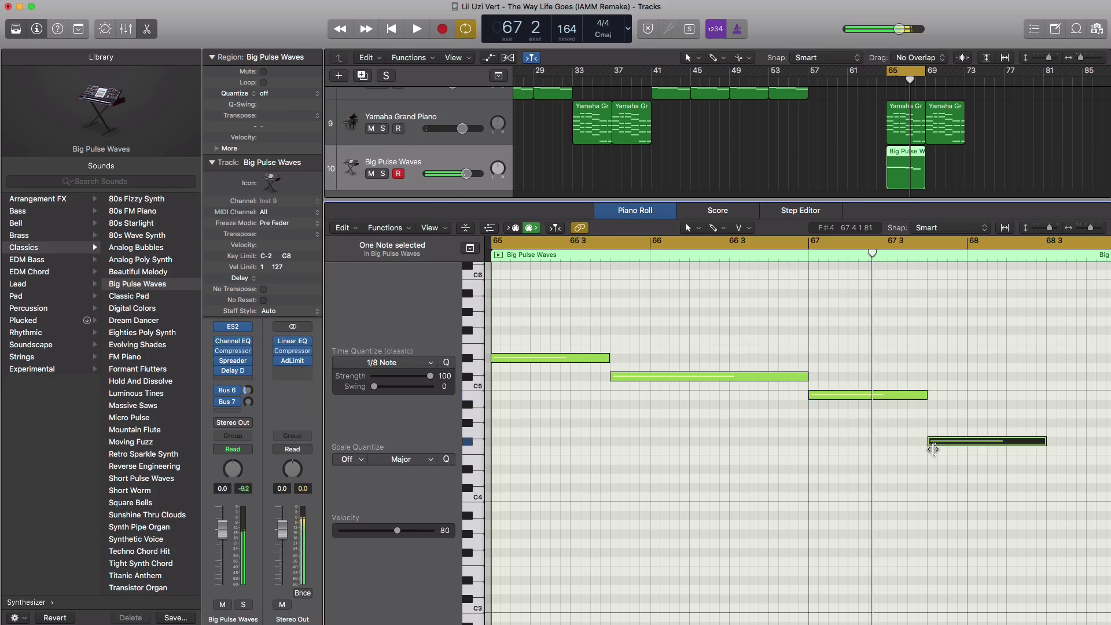
scroll(935, 451, "right", 3)
scroll(936, 451, "right", 1)
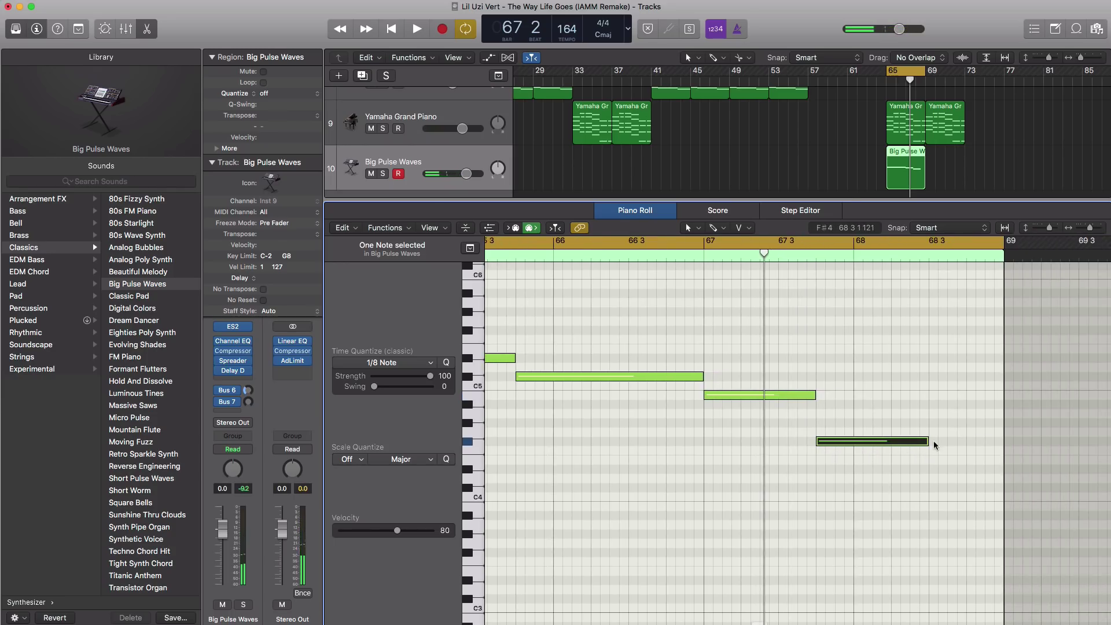
left_click_drag(929, 444, 1002, 445)
Play the looped synth line and lower the Big Pulse Waves track volume to -10.0 dB.
key("space")
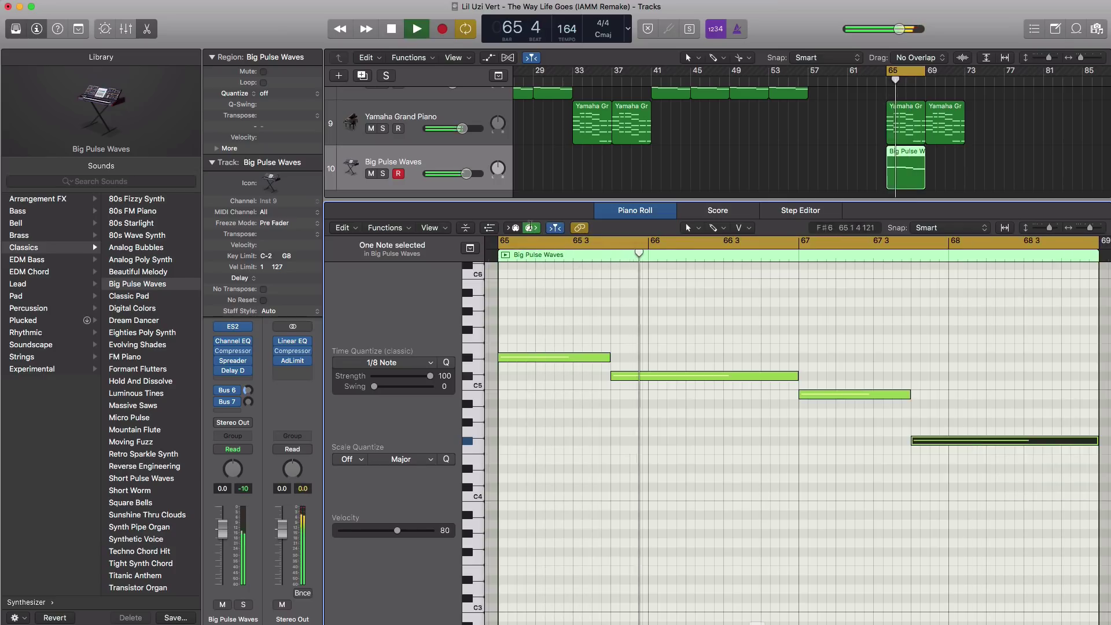
left_click_drag(464, 178, 447, 178)
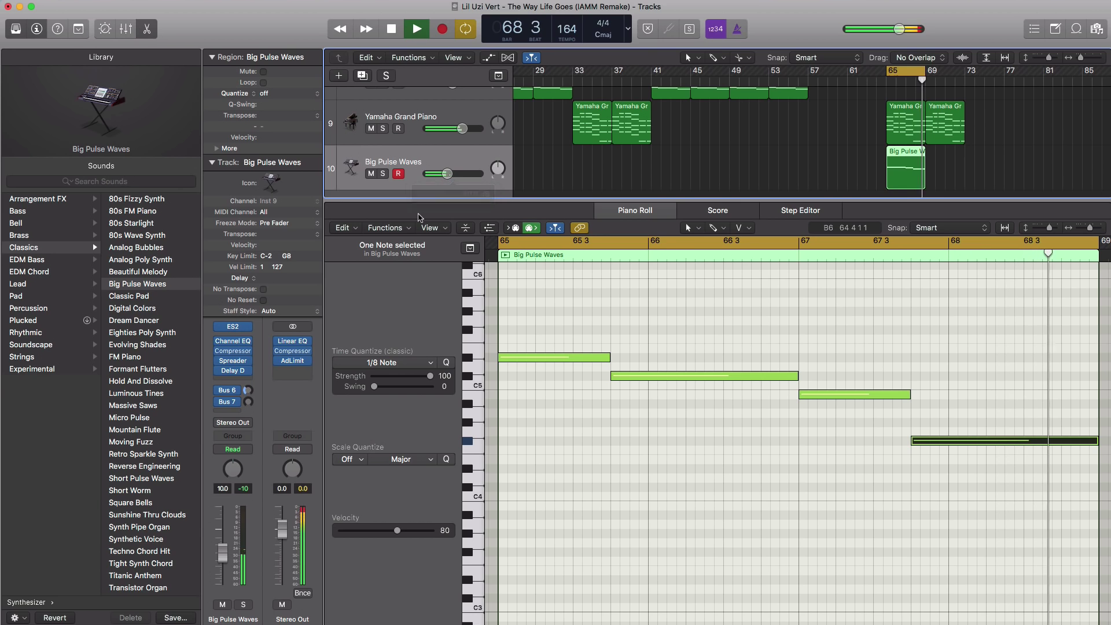
key("space")
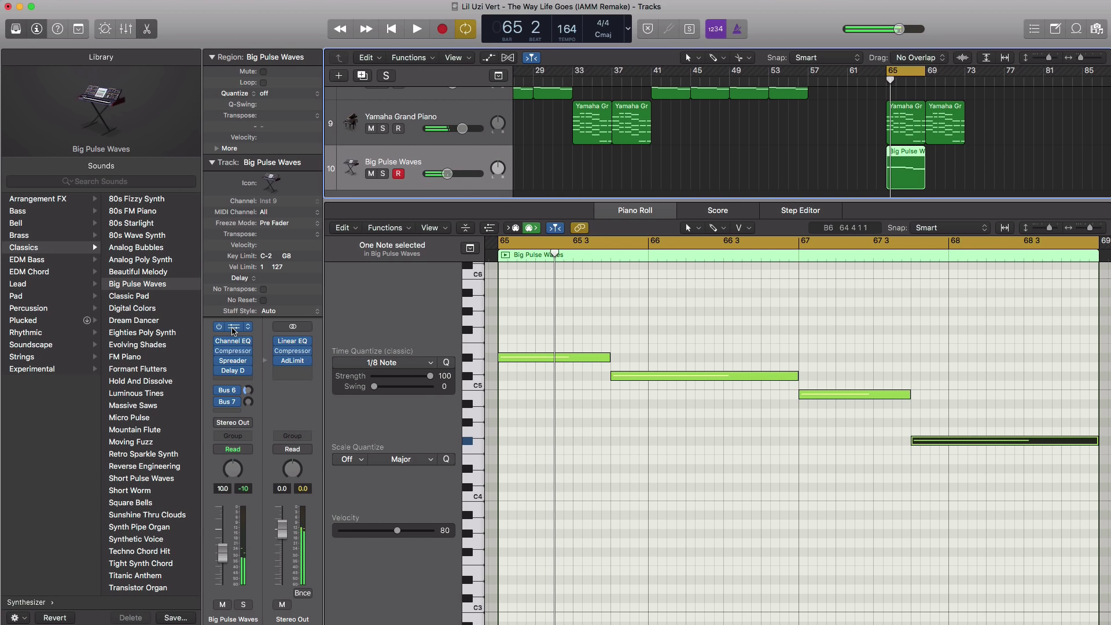
Open the track's ES2 synth, raise the Envelope 3 attack range to 260 ms and 58.0 ms, and play the loop.
left_click(233, 328)
left_click_drag(328, 63, 528, 122)
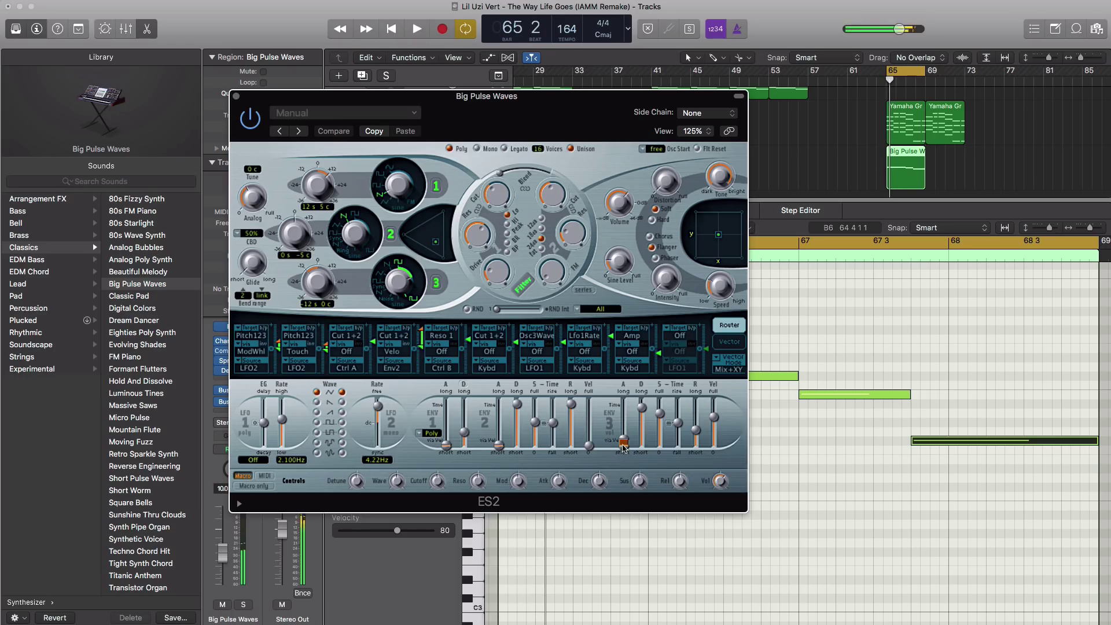
left_click_drag(625, 447, 625, 440)
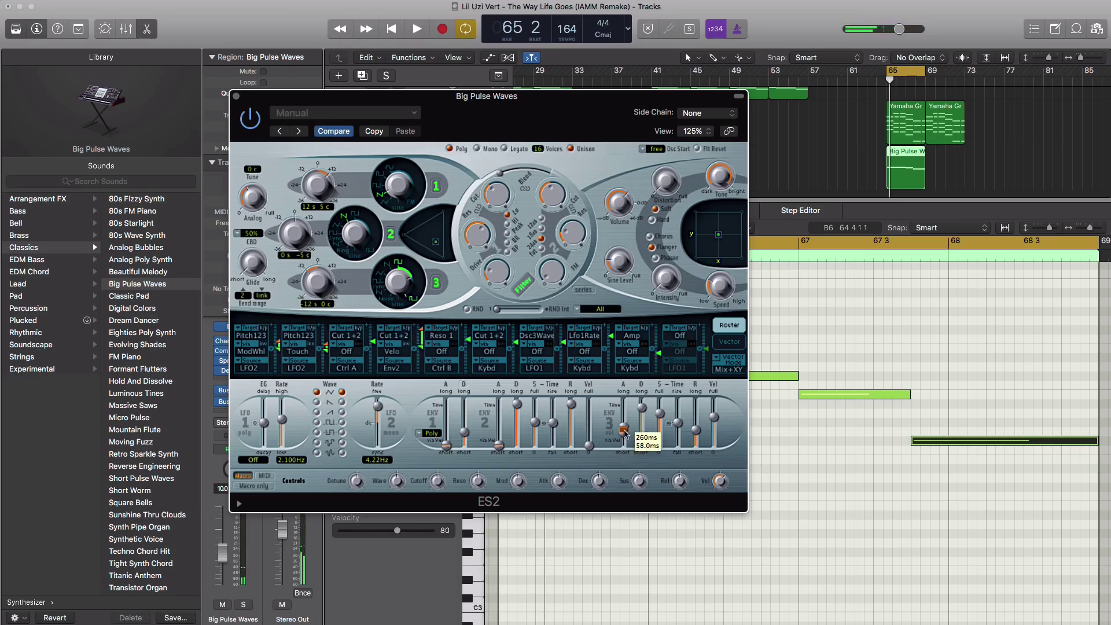
key("space")
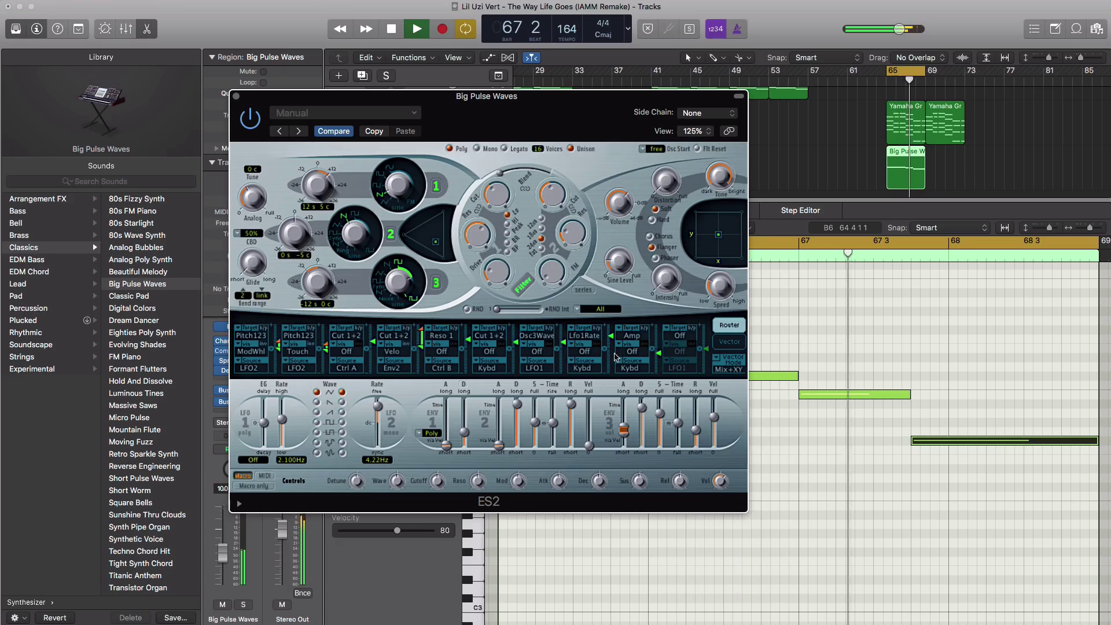
Repeatedly start and stop the loop while checking the ES2's filter, glide, analog and distortion settings against the sound.
key("space")
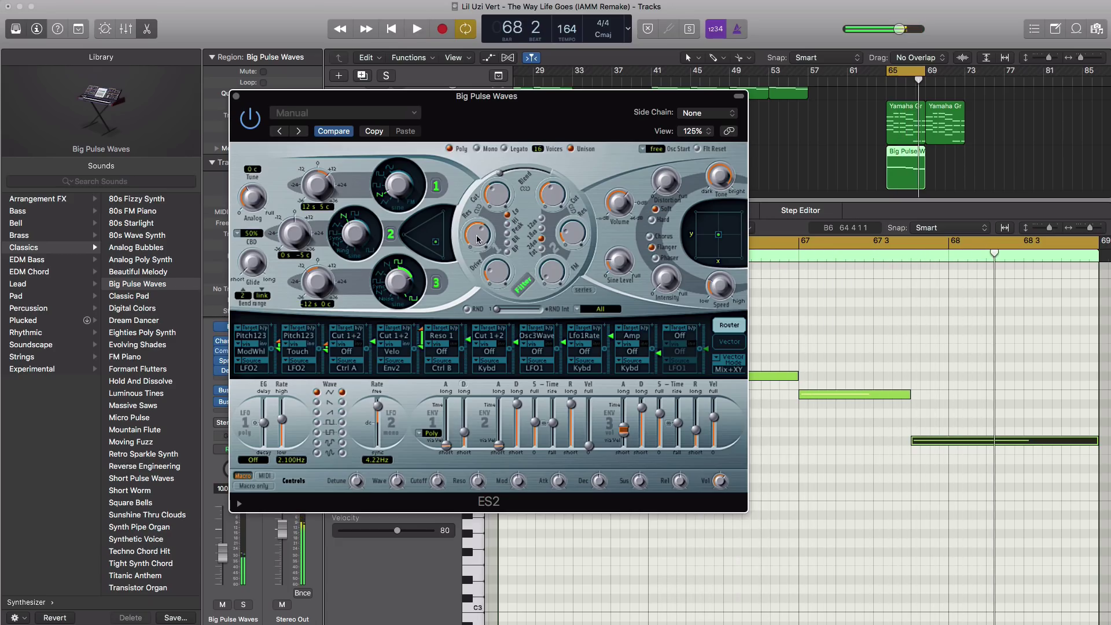
key("space")
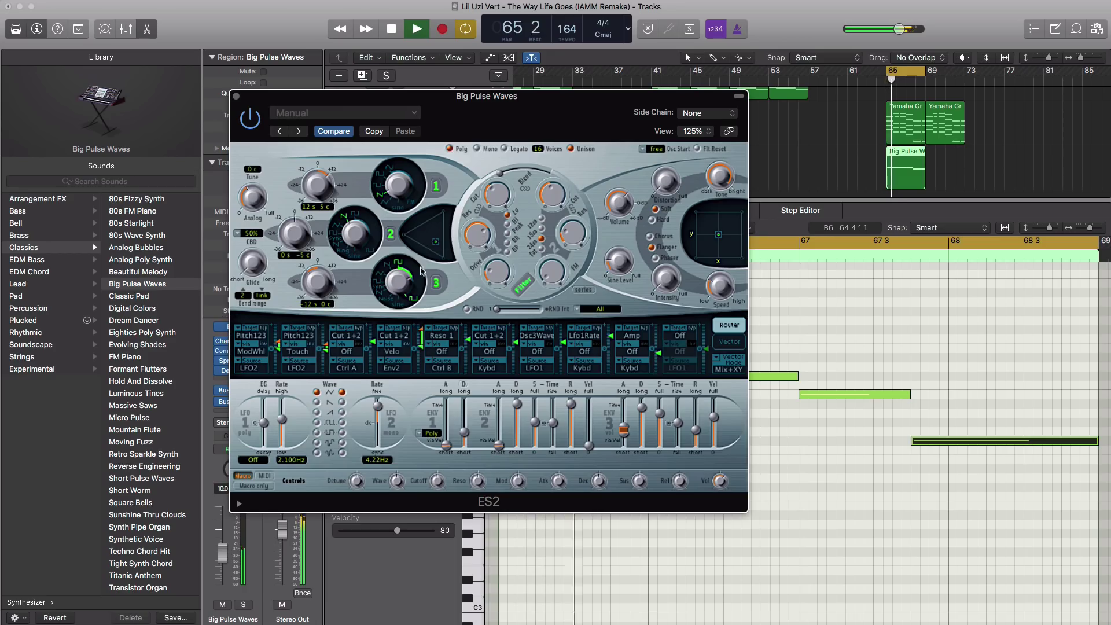
key("space")
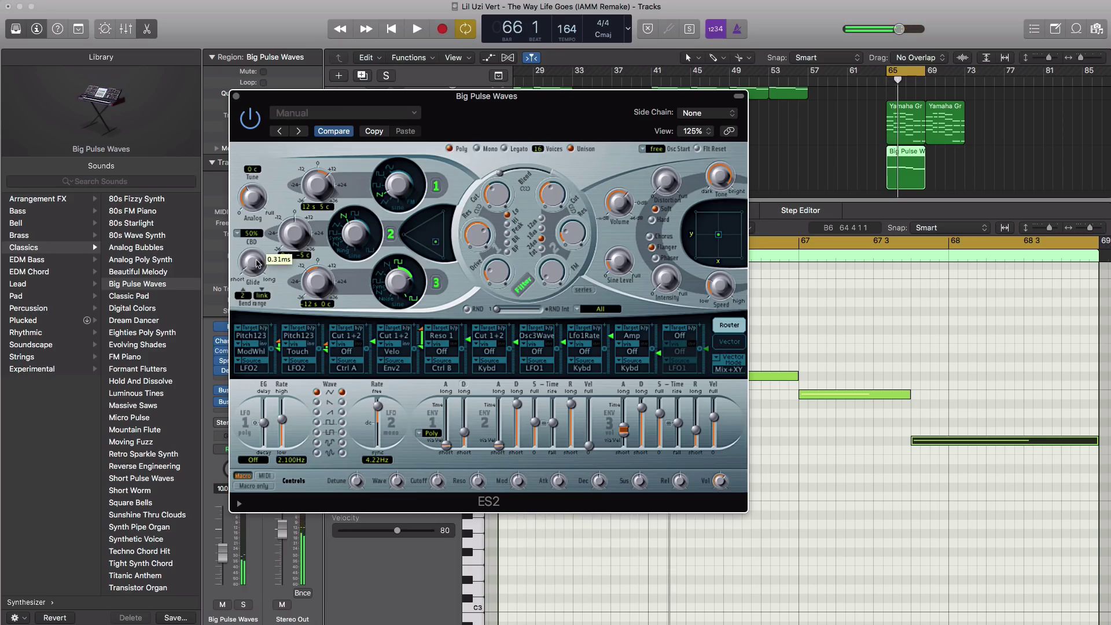
key("space")
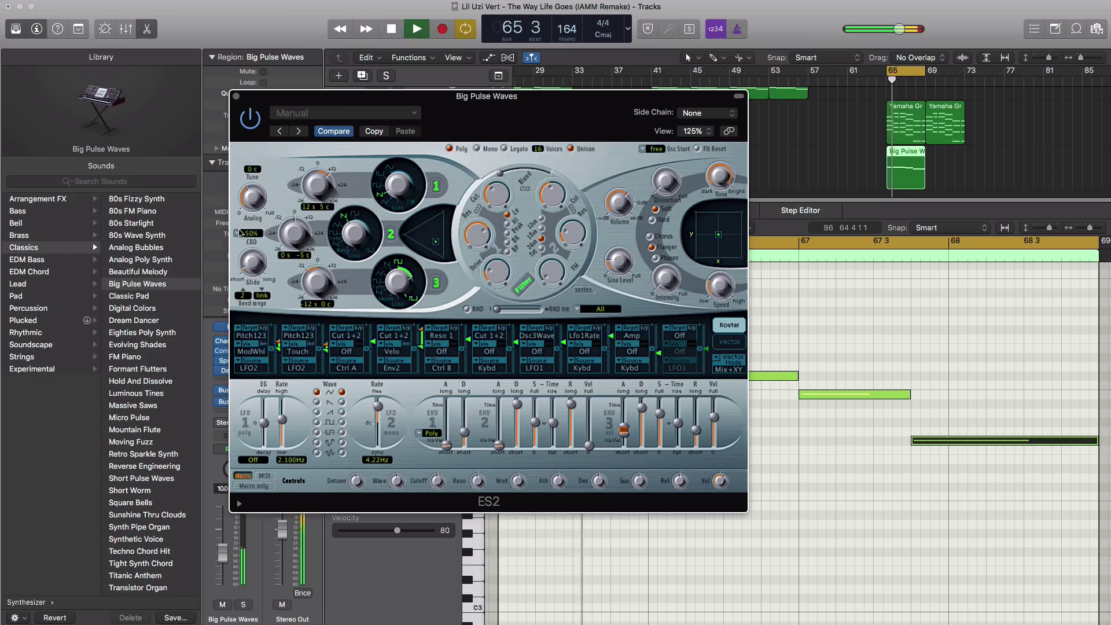
key("space")
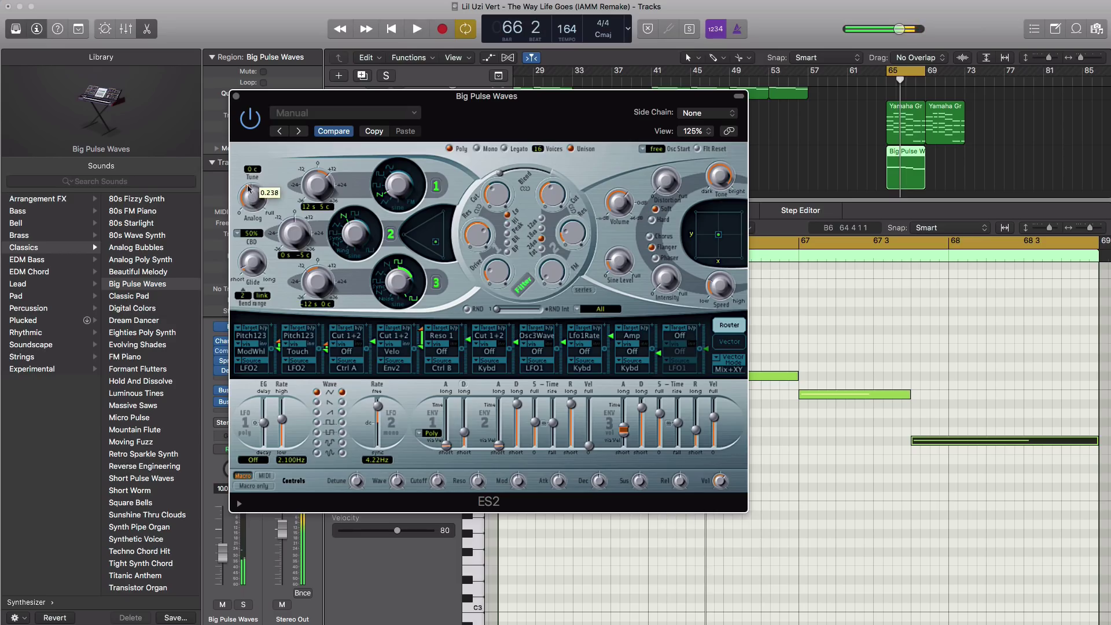
key("space")
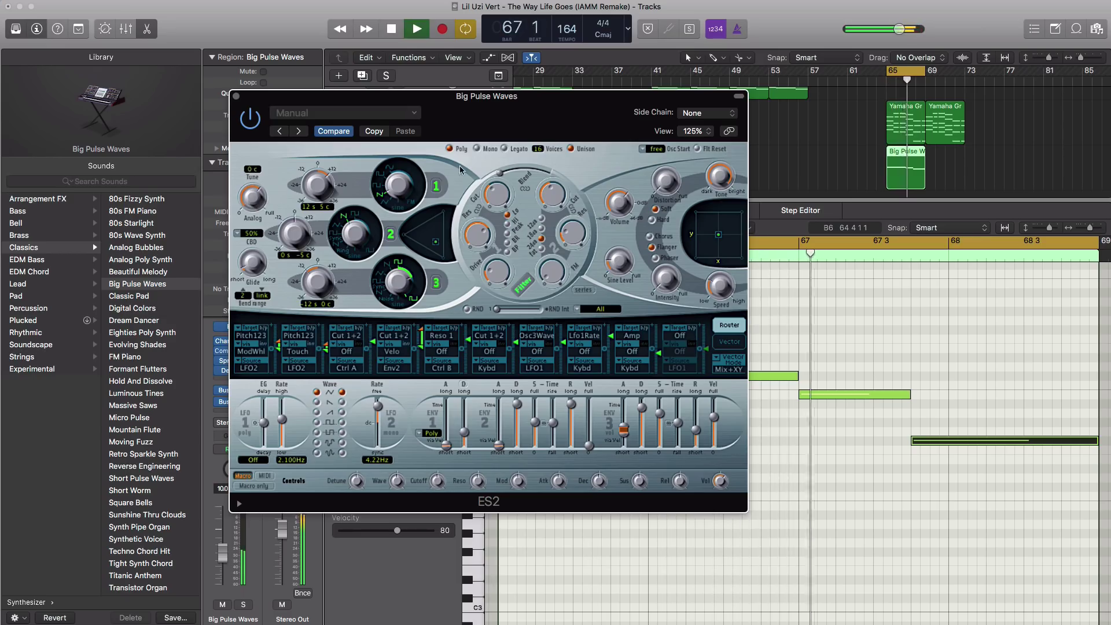
key("space")
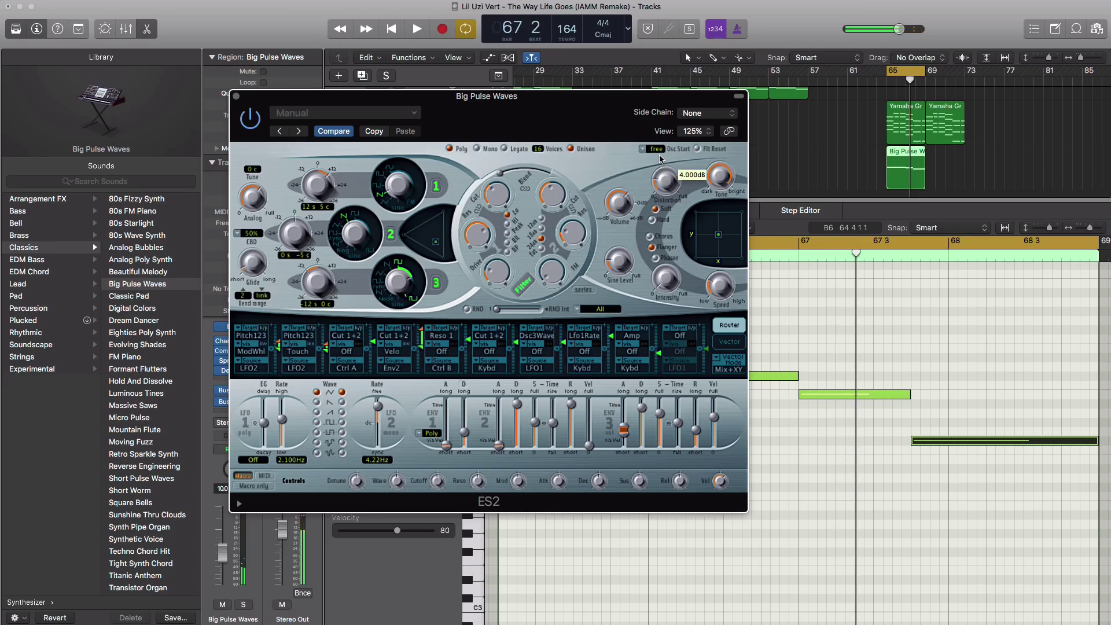
key("space")
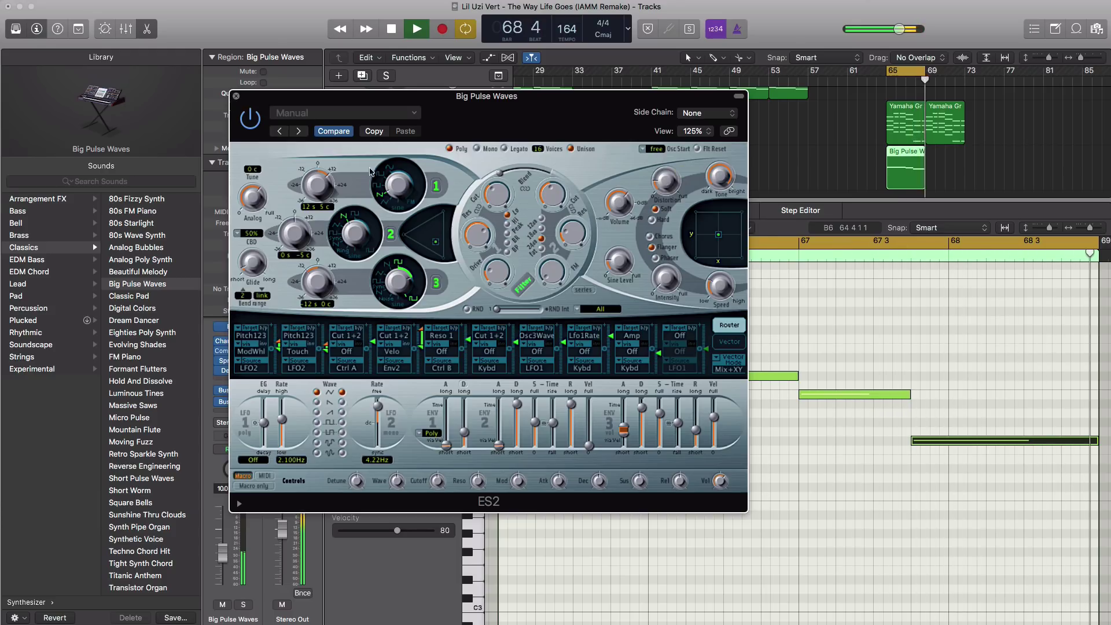
Close the ES2 window and lower the Big Pulse Waves track volume to -11.8 dB.
left_click(237, 97)
left_click_drag(444, 174, 446, 174)
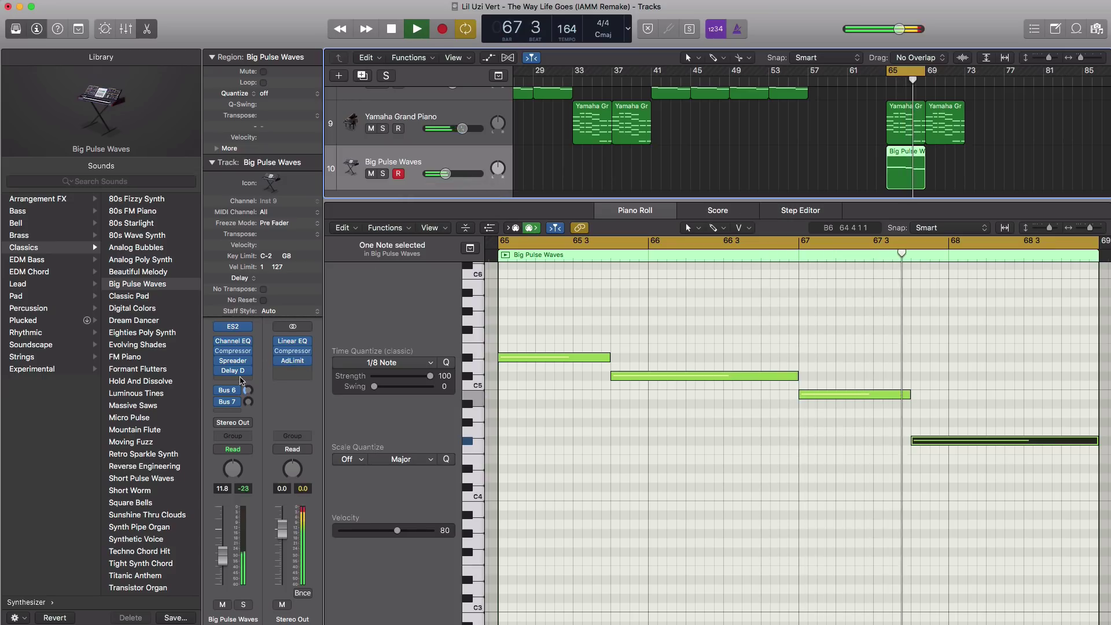
key("space")
Insert a stereo Space Designer reverb on the Big Pulse Waves track after the delay and play the loop.
left_click(232, 380)
mouse_move(287, 403)
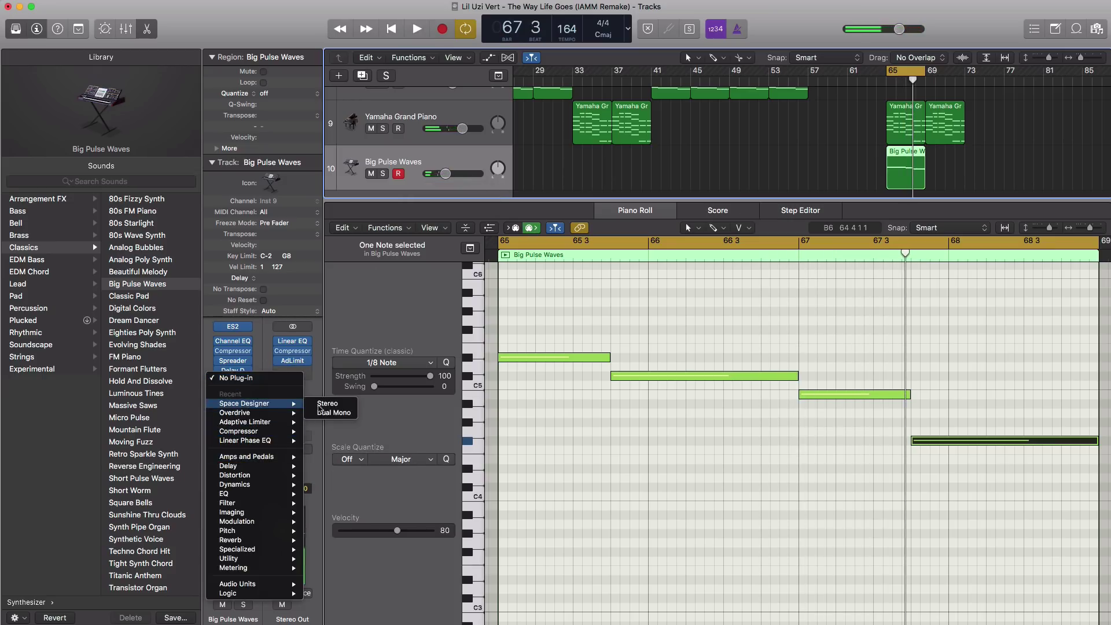
left_click(343, 408)
key("space")
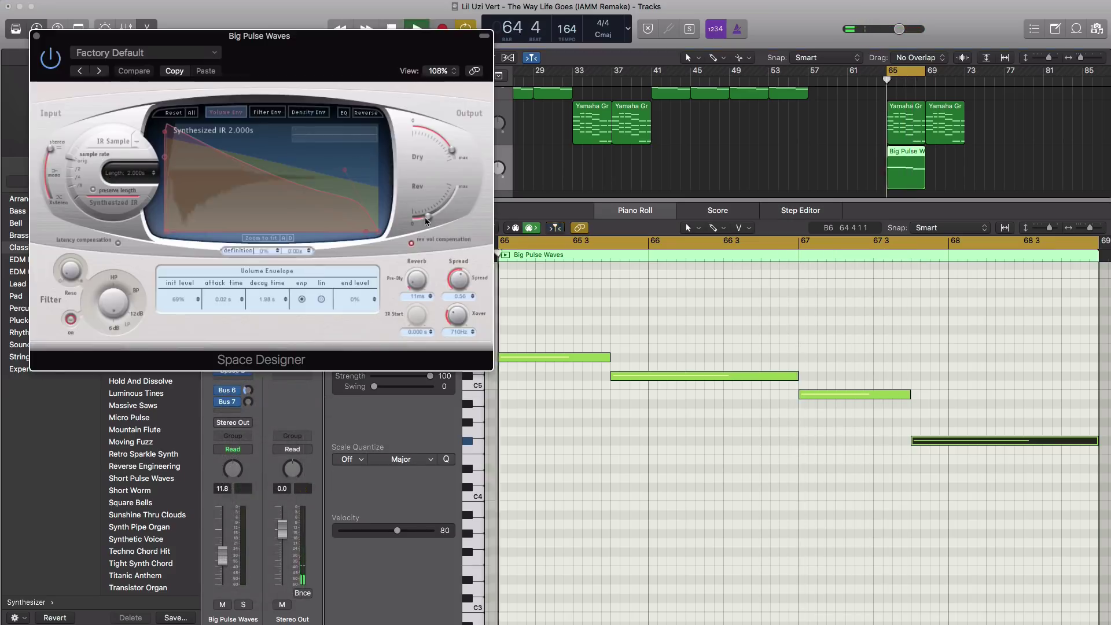
Raise the Space Designer's reverb output level slightly, close its window, and set the Big Pulse Waves track volume to -10.6 dB.
left_click_drag(428, 216, 430, 216)
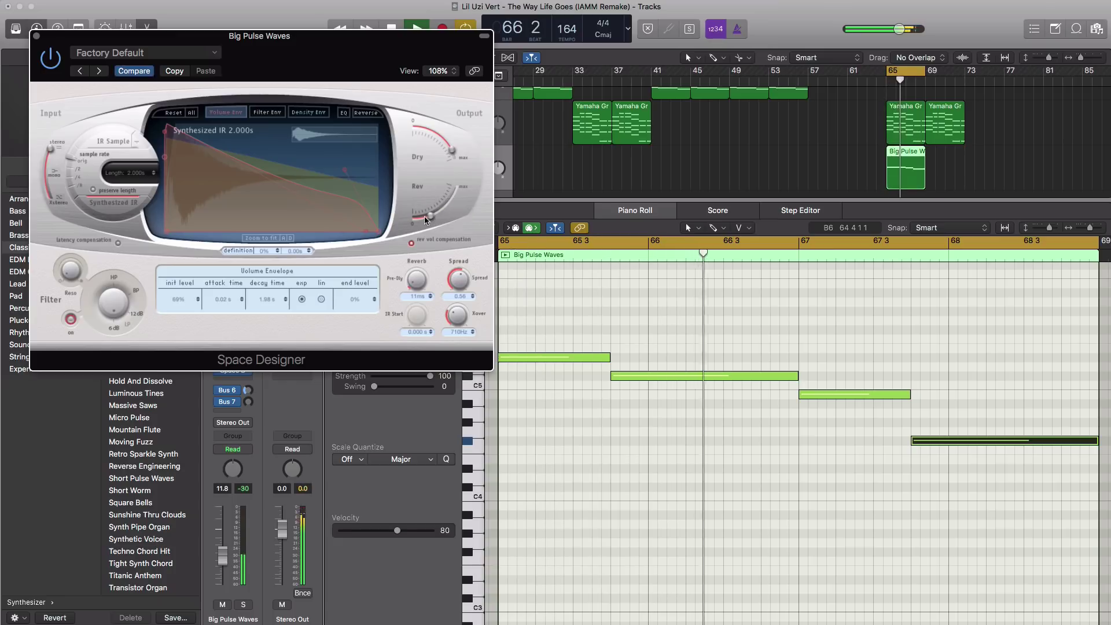
left_click(36, 36)
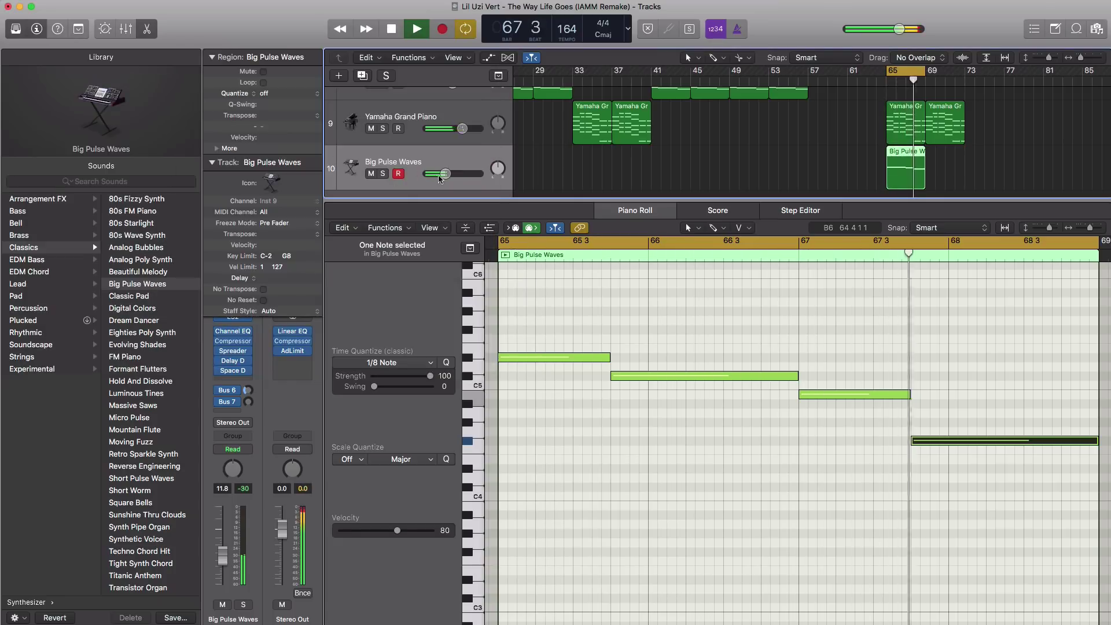
left_click_drag(445, 174, 447, 173)
Stop playback, copy the Big Pulse Waves region from bar 65 to bar 69, and hide the library.
key("x")
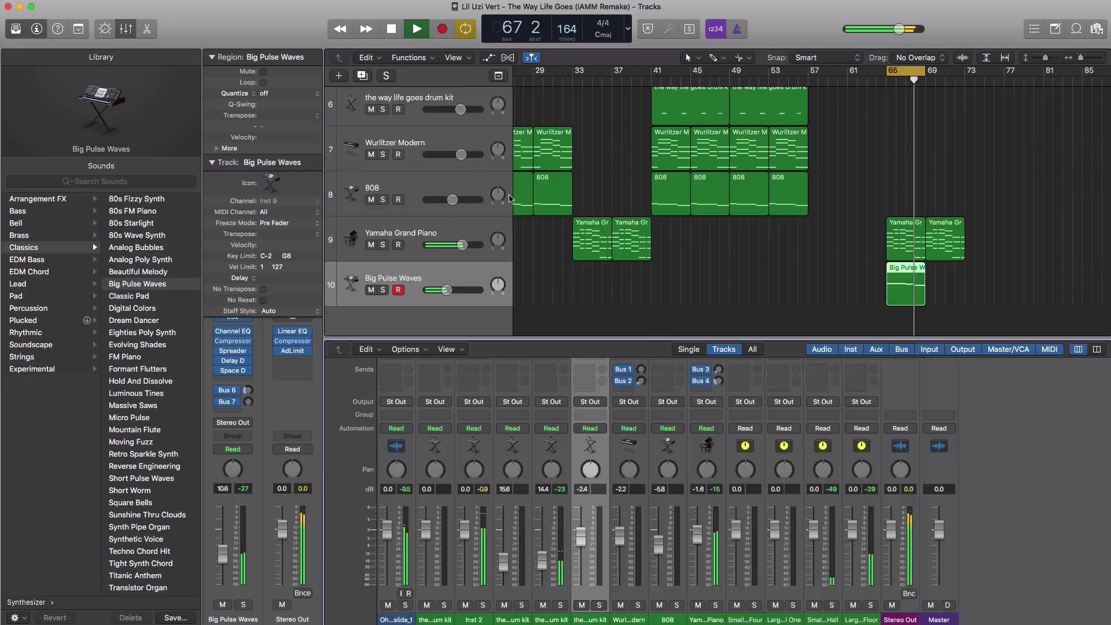
key("x")
key("space")
left_click_drag(900, 516, 940, 517)
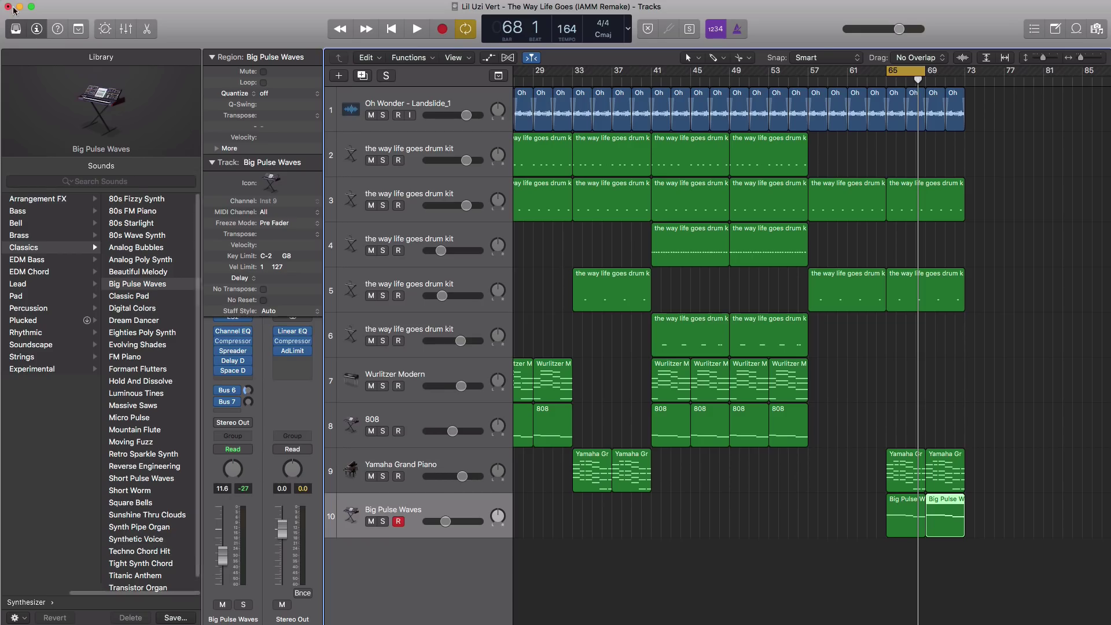
left_click(16, 31)
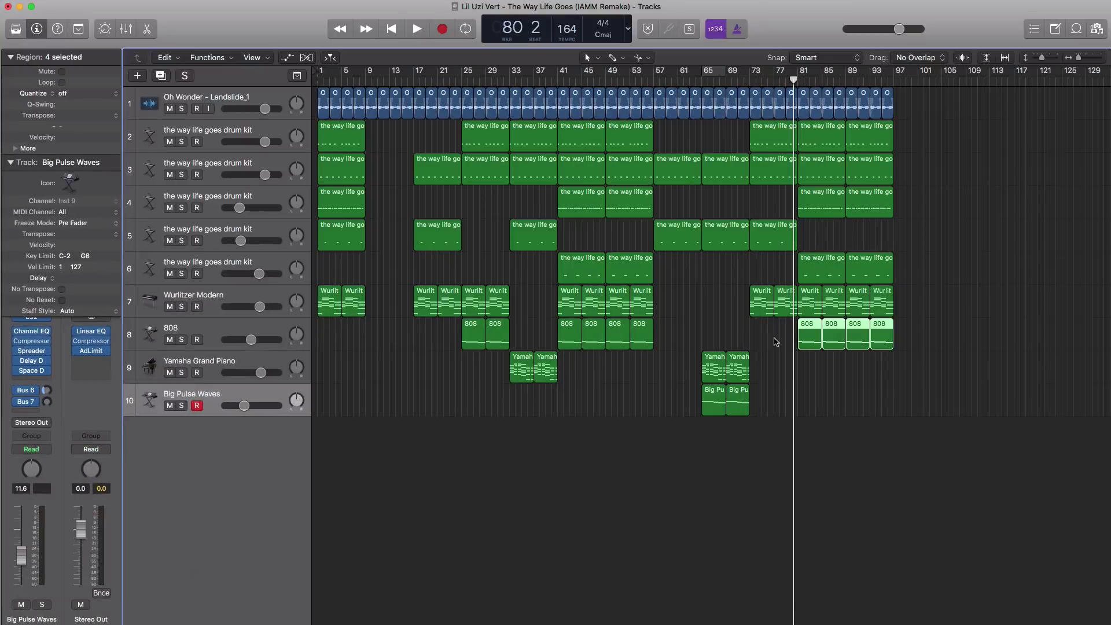
Play the full arrangement from bar 1 through its end, slightly lowering the volumes of drum kit tracks 4 and 5, and return to the start.
left_click(896, 508)
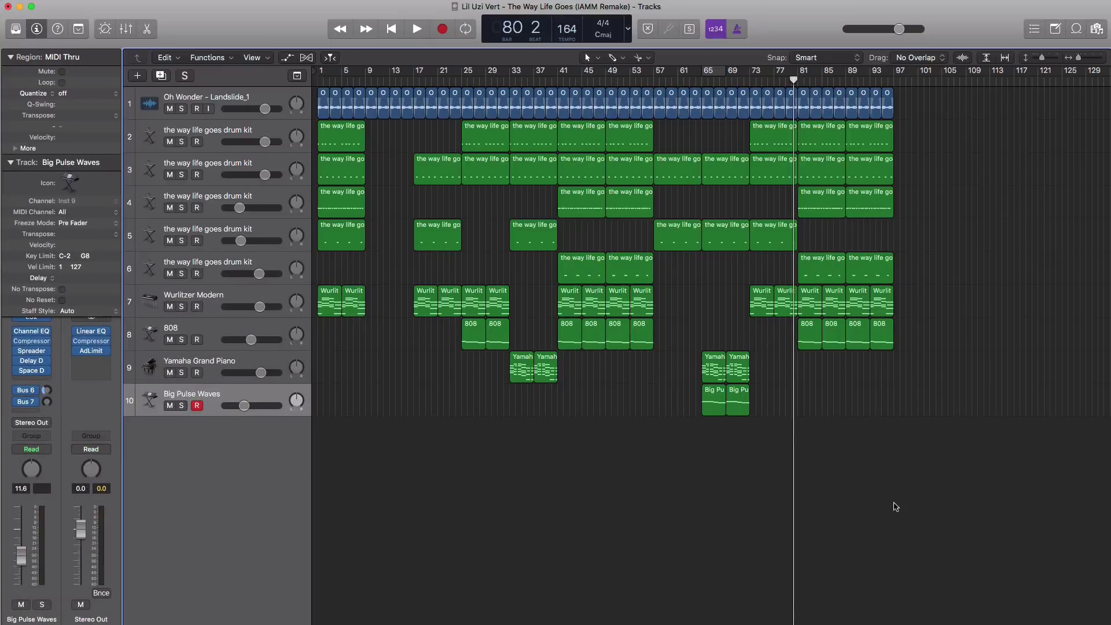
key("Return")
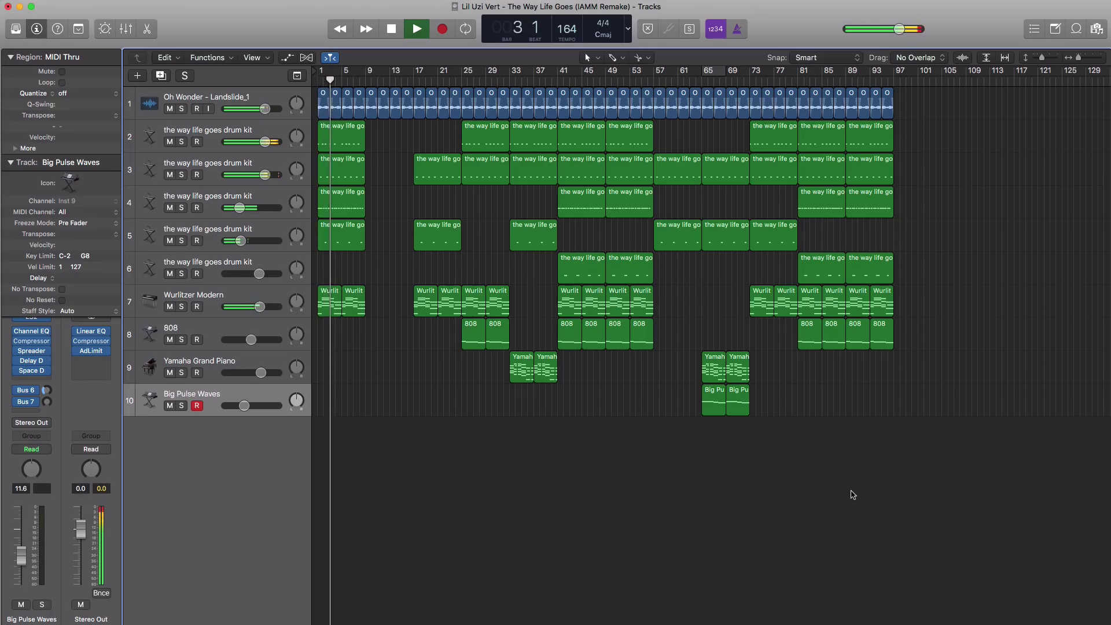
left_click_drag(239, 209, 236, 210)
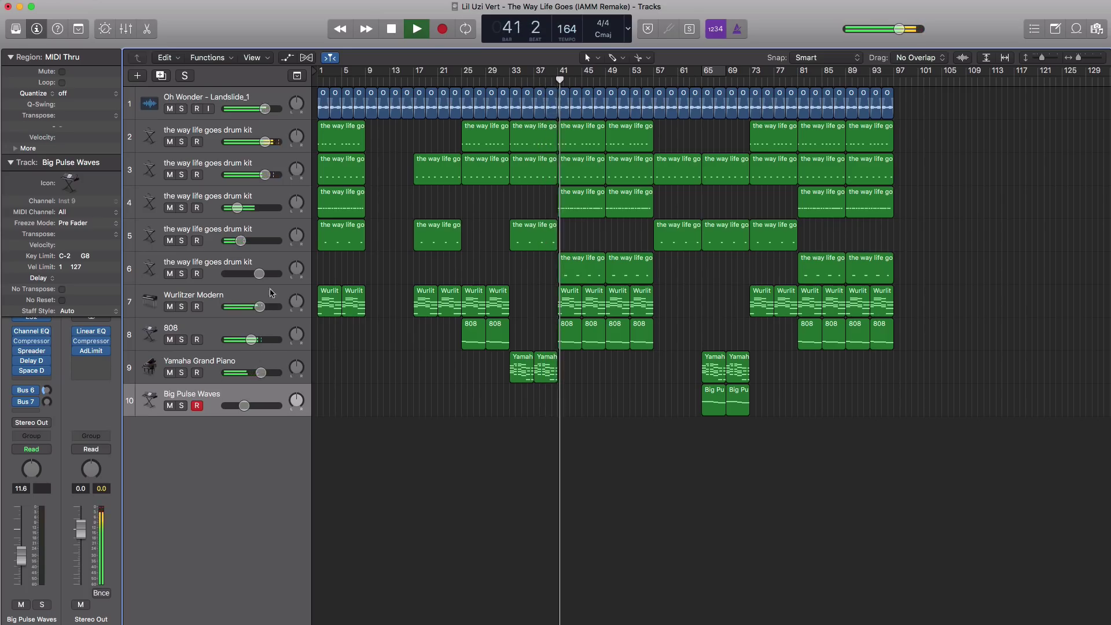
left_click_drag(241, 241, 239, 241)
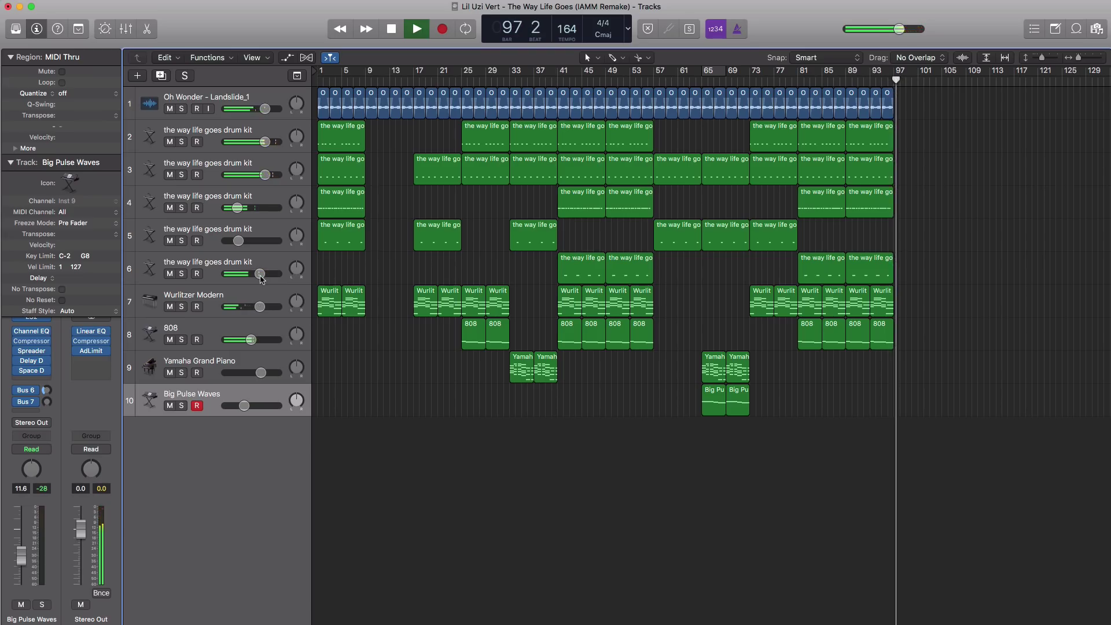
key("space")
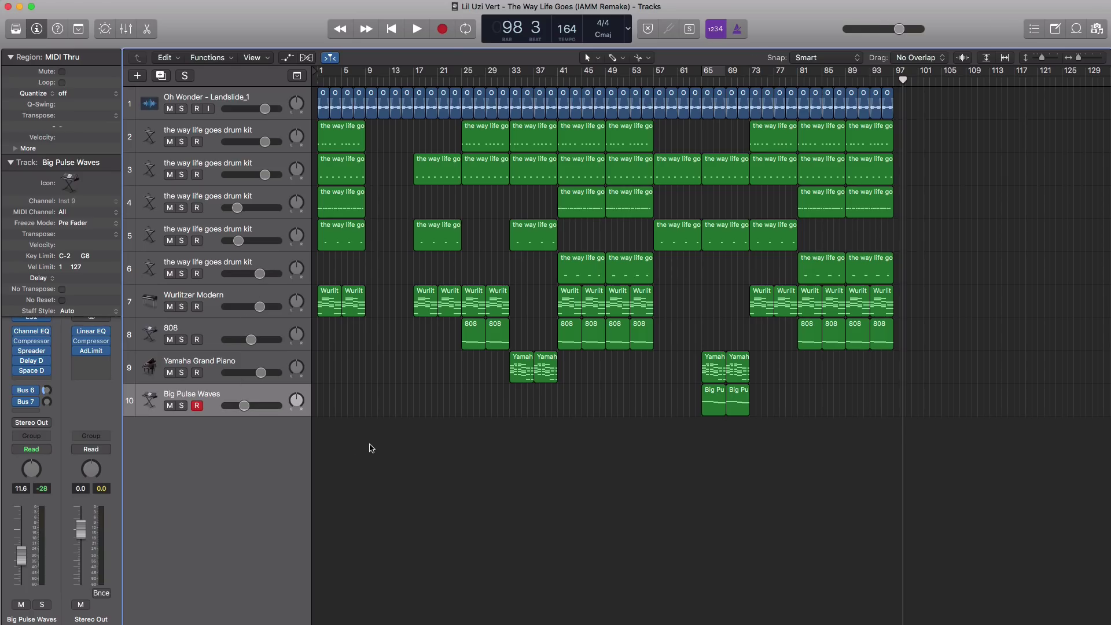
key("Return")
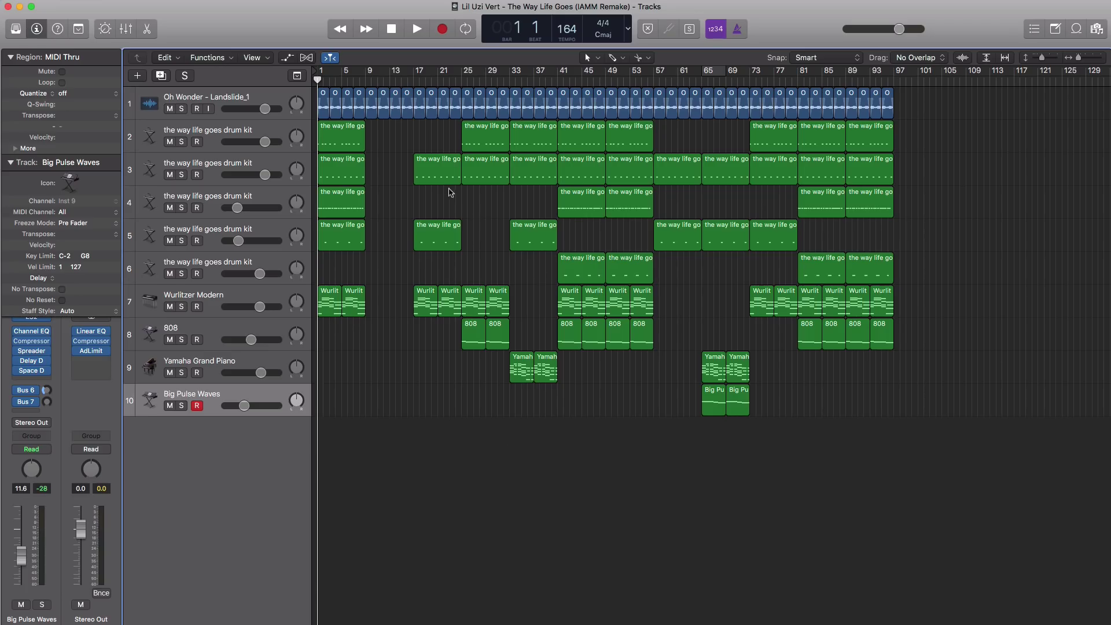